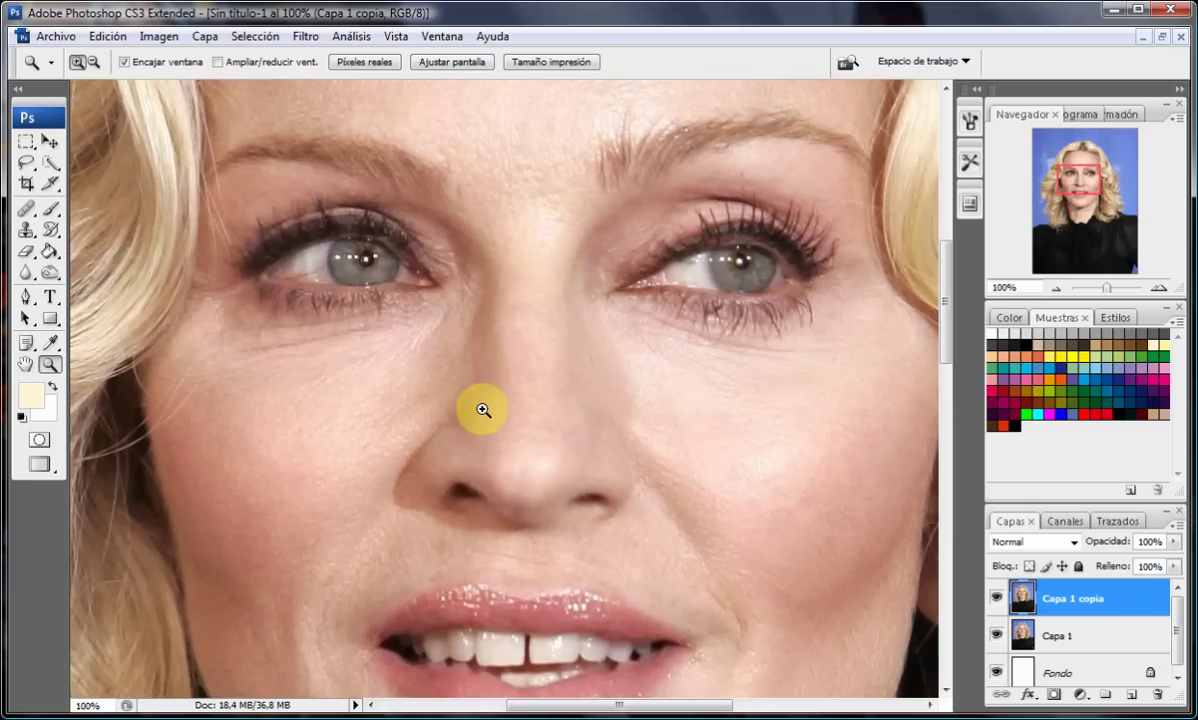
# - Heal the fine lines under both eyes with the 12 px Healing Brush
pyautogui.click(26, 208)
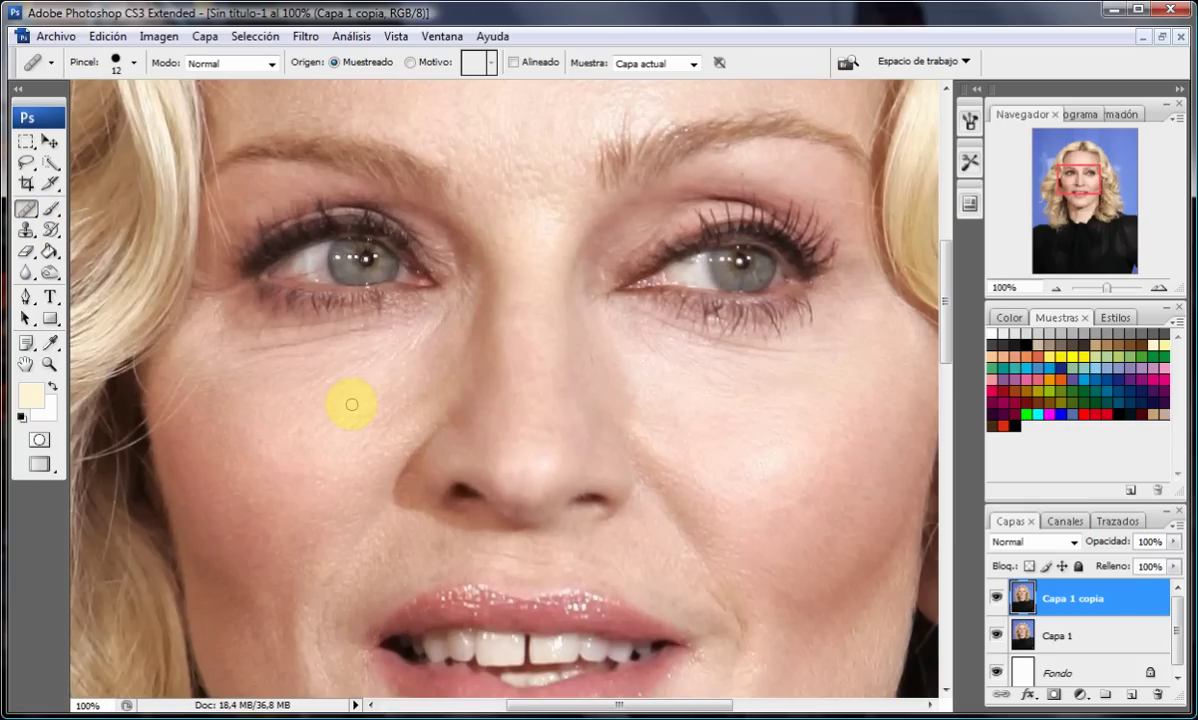
pyautogui.moveTo(360, 388); pyautogui.dragTo(396, 361)
pyautogui.moveTo(440, 318); pyautogui.dragTo(343, 336)
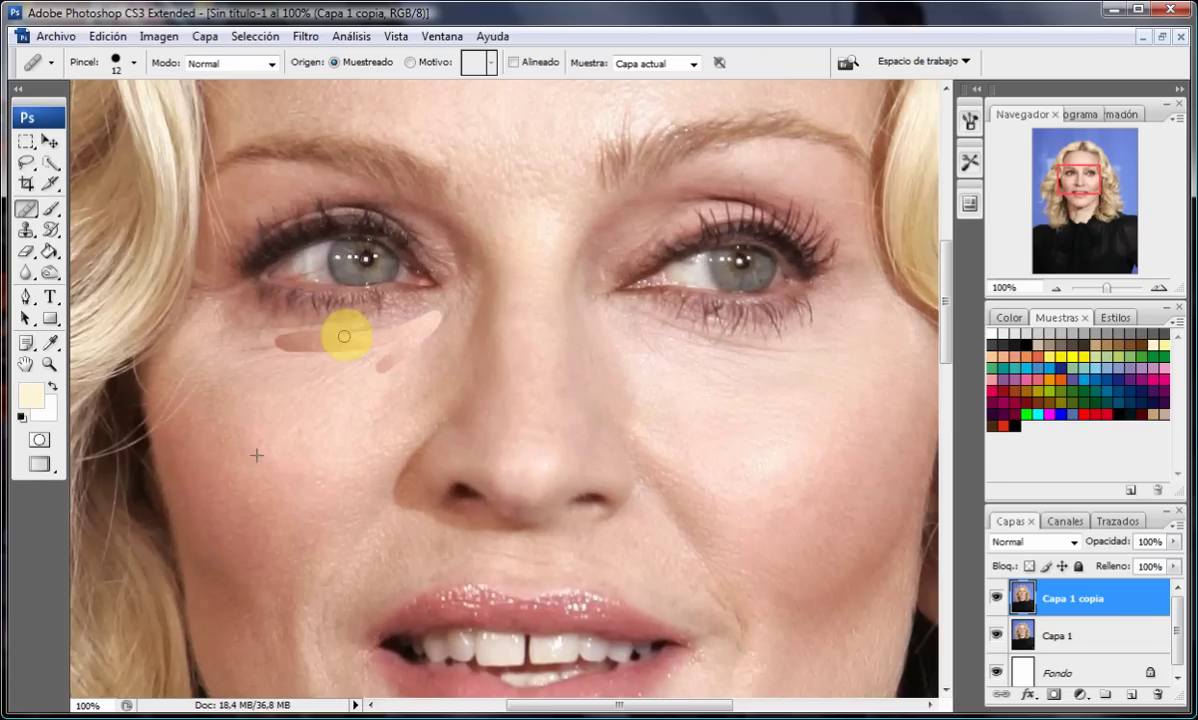
pyautogui.moveTo(267, 326); pyautogui.dragTo(374, 315)
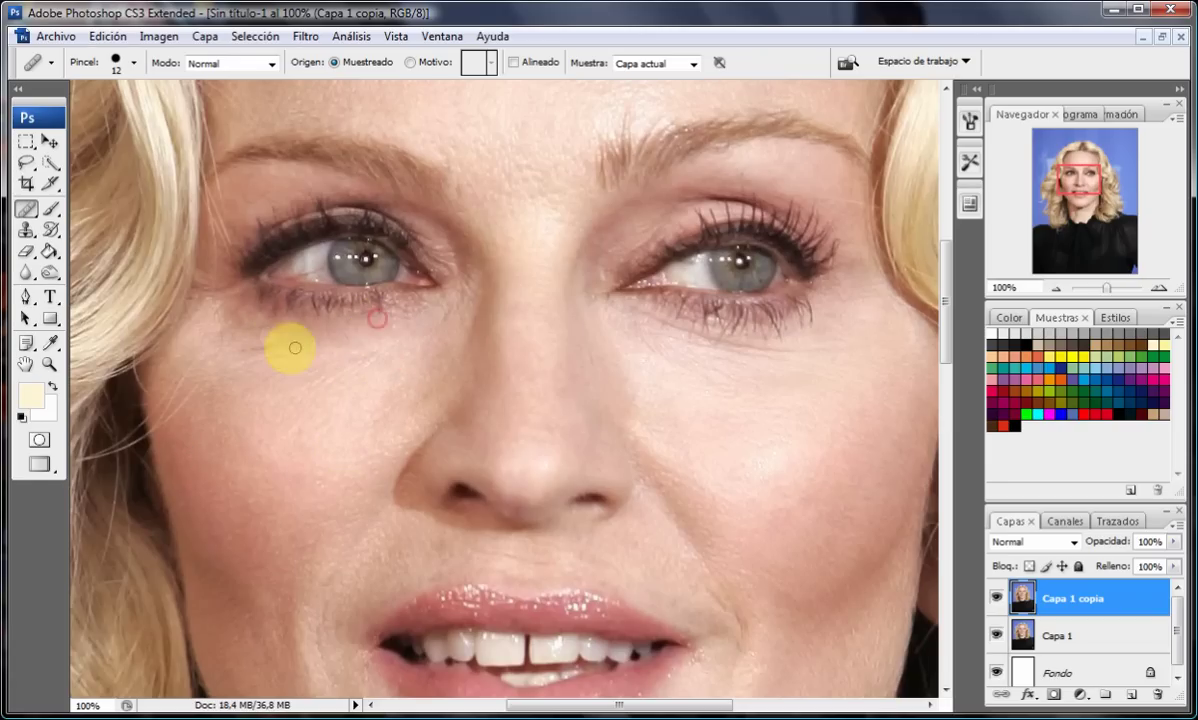
pyautogui.moveTo(272, 345); pyautogui.dragTo(246, 352)
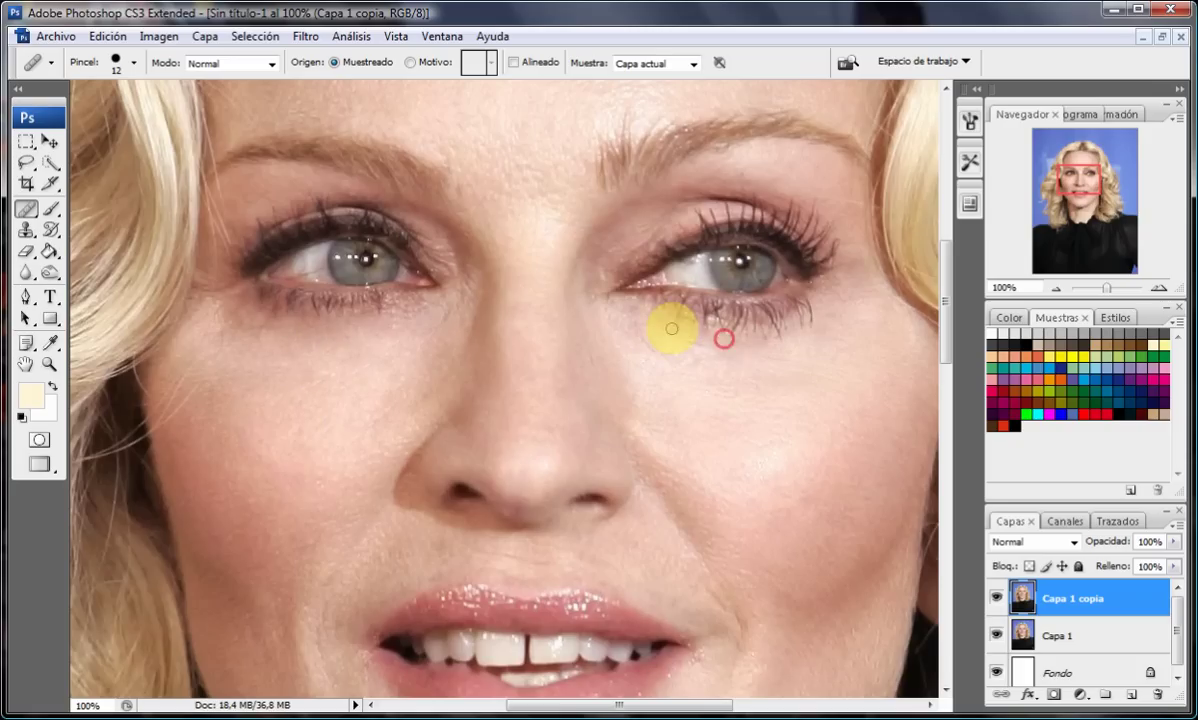
pyautogui.click(700, 330)
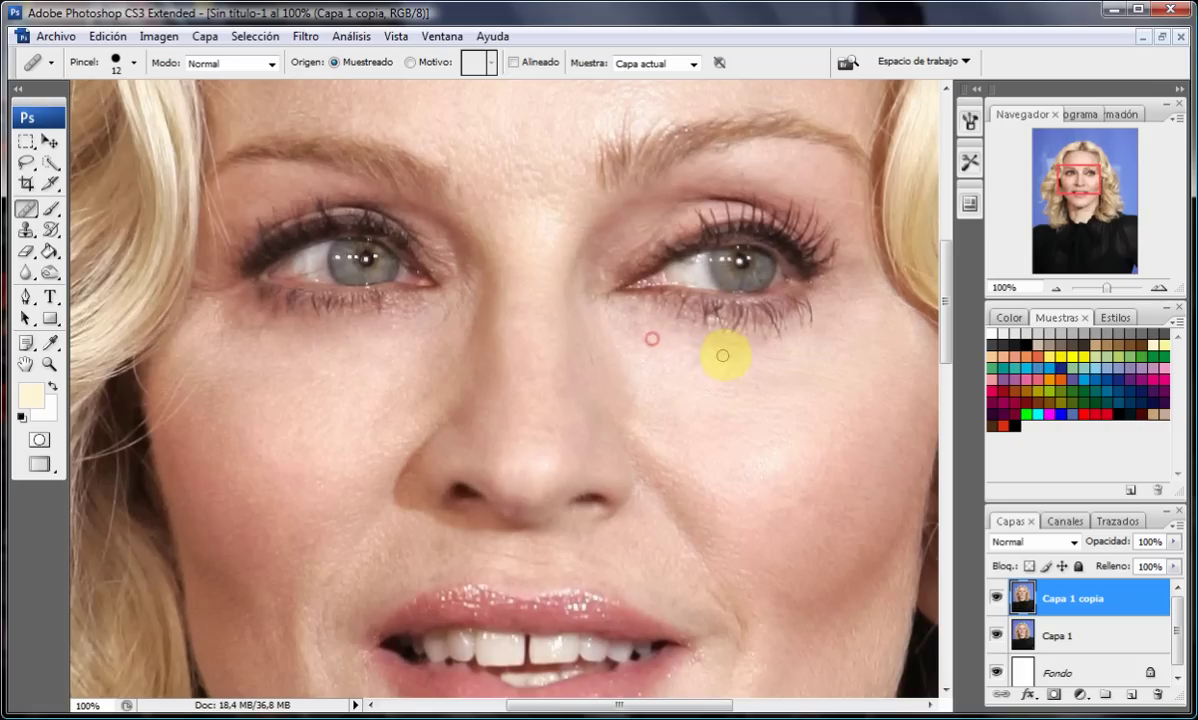
# - Heal the small spots on the chin skin
pyautogui.scroll(-3, 744, 358)
pyautogui.scroll(-3, 740, 345)
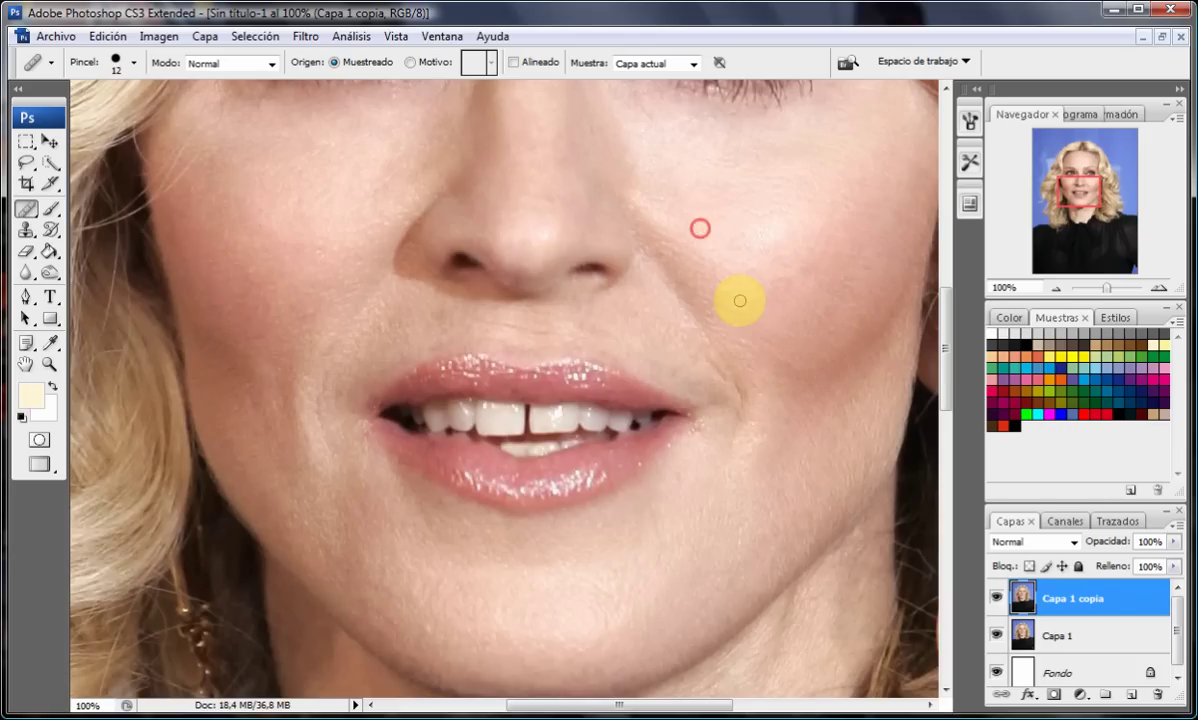
pyautogui.click(334, 457)
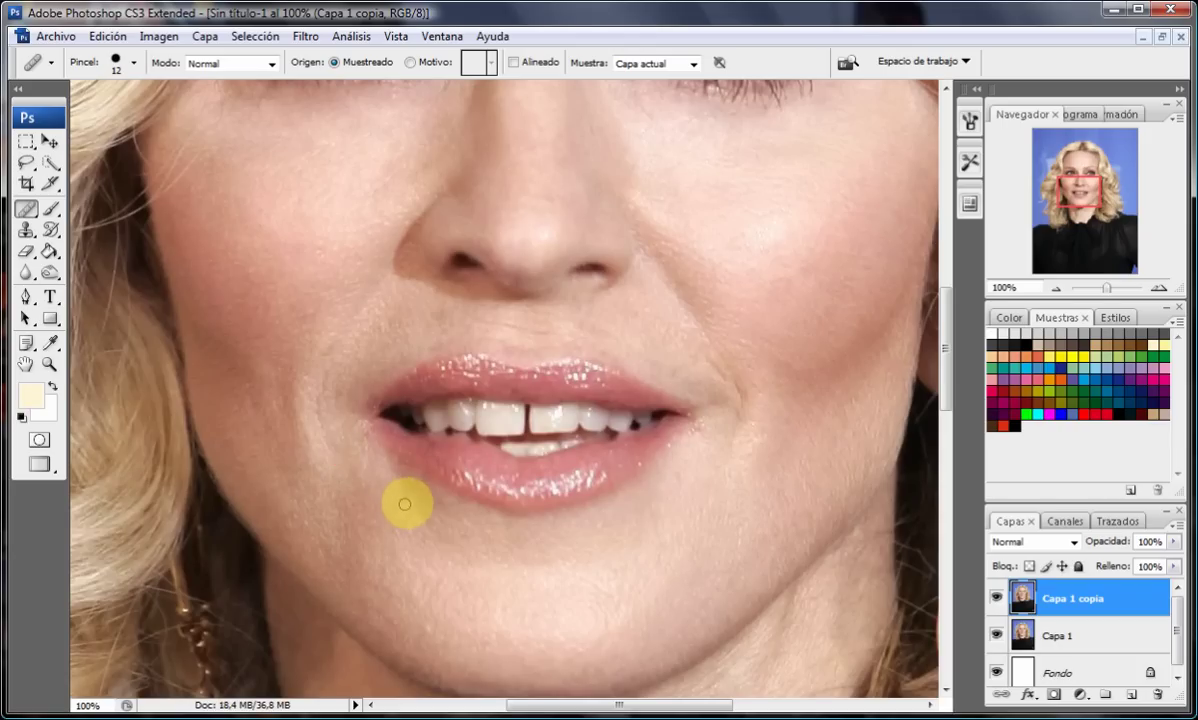
pyautogui.click(410, 503)
pyautogui.scroll(5, 465, 549)
pyautogui.scroll(2, 468, 560)
pyautogui.scroll(2, 468, 560)
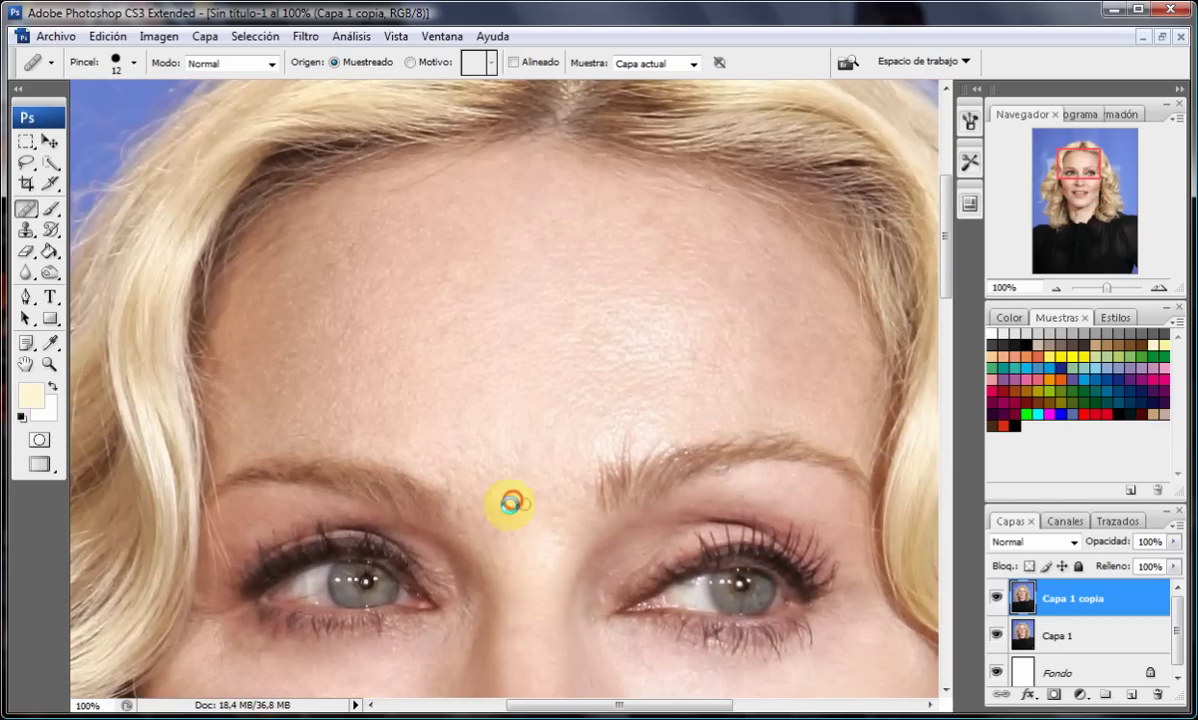
# - Sample forehead skin tone and paint it across the forehead and brows at 3% opacity
pyautogui.click(50, 208)
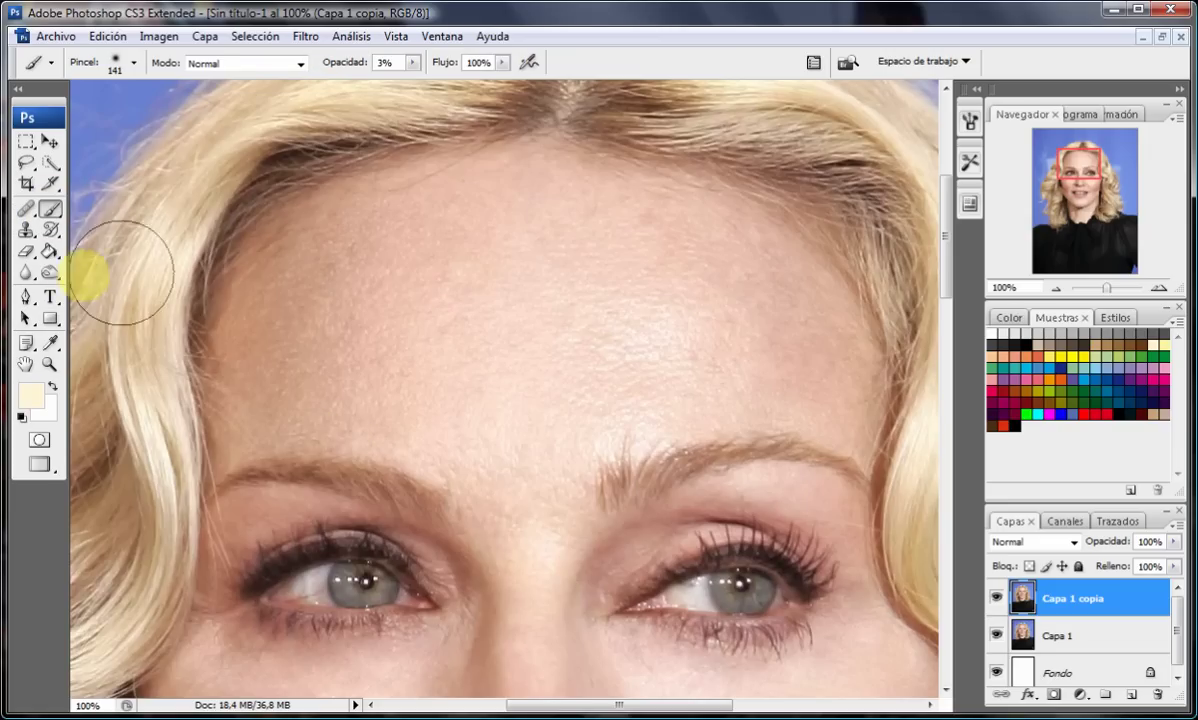
pyautogui.press('alt')
pyautogui.click(50, 208)
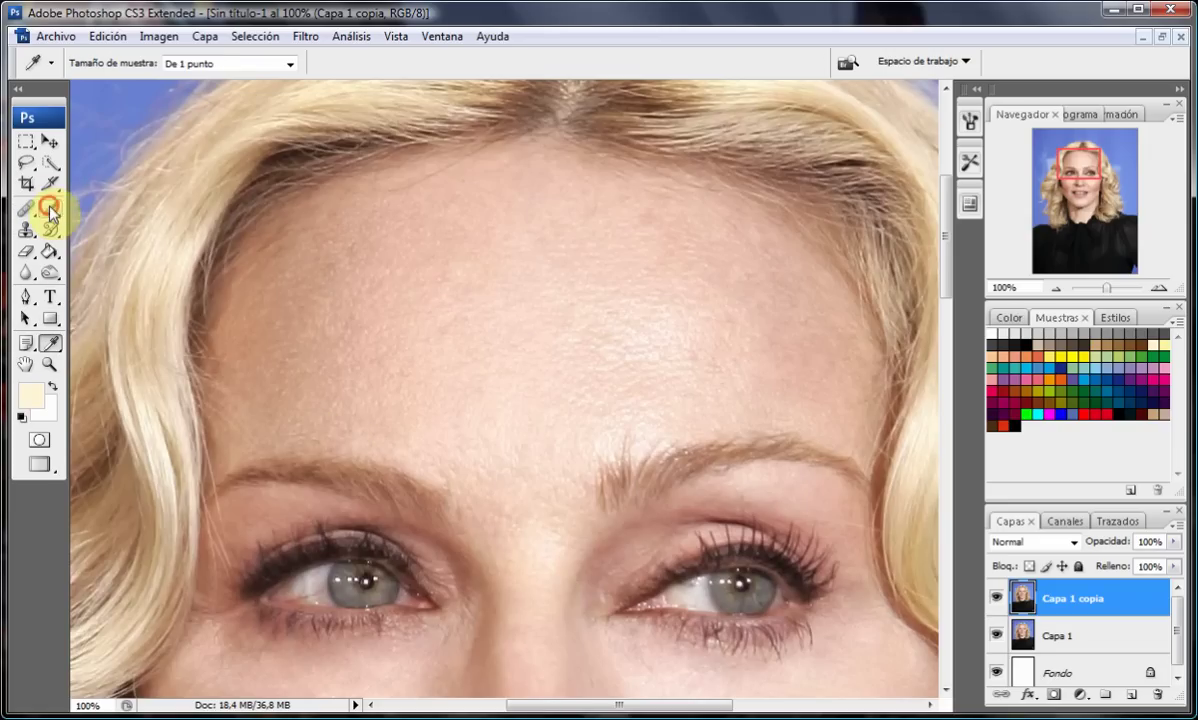
pyautogui.moveTo(487, 445); pyautogui.dragTo(610, 401)
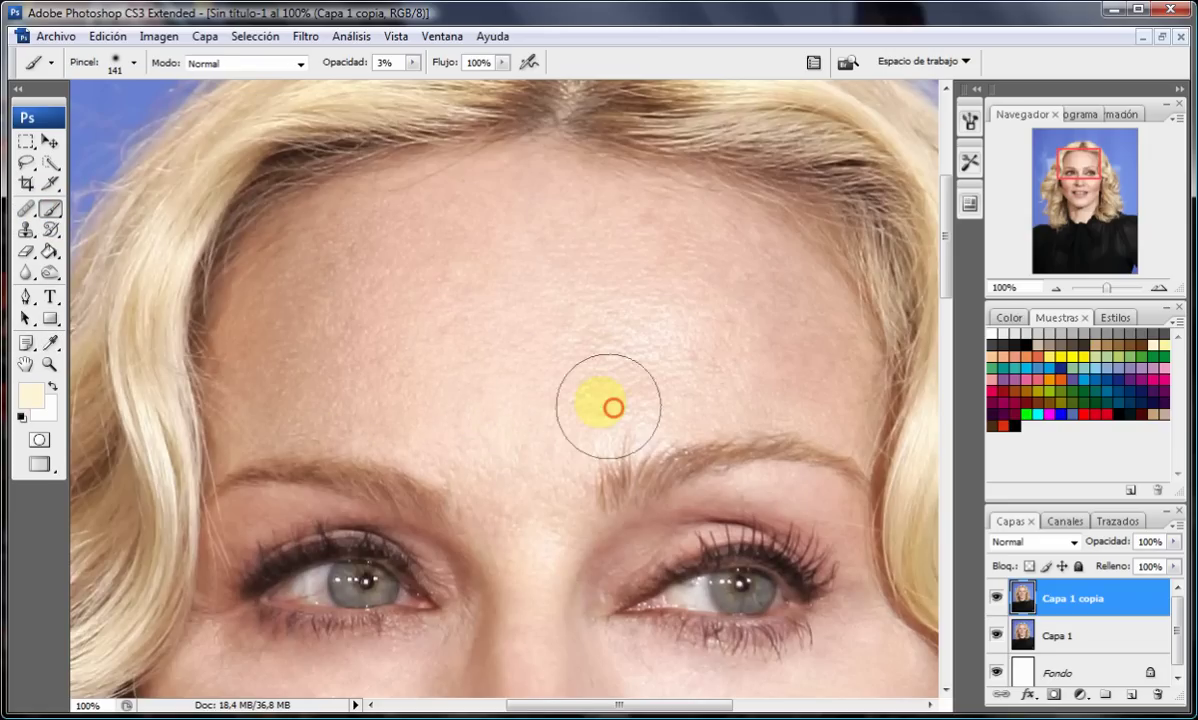
pyautogui.moveTo(335, 280); pyautogui.dragTo(472, 230)
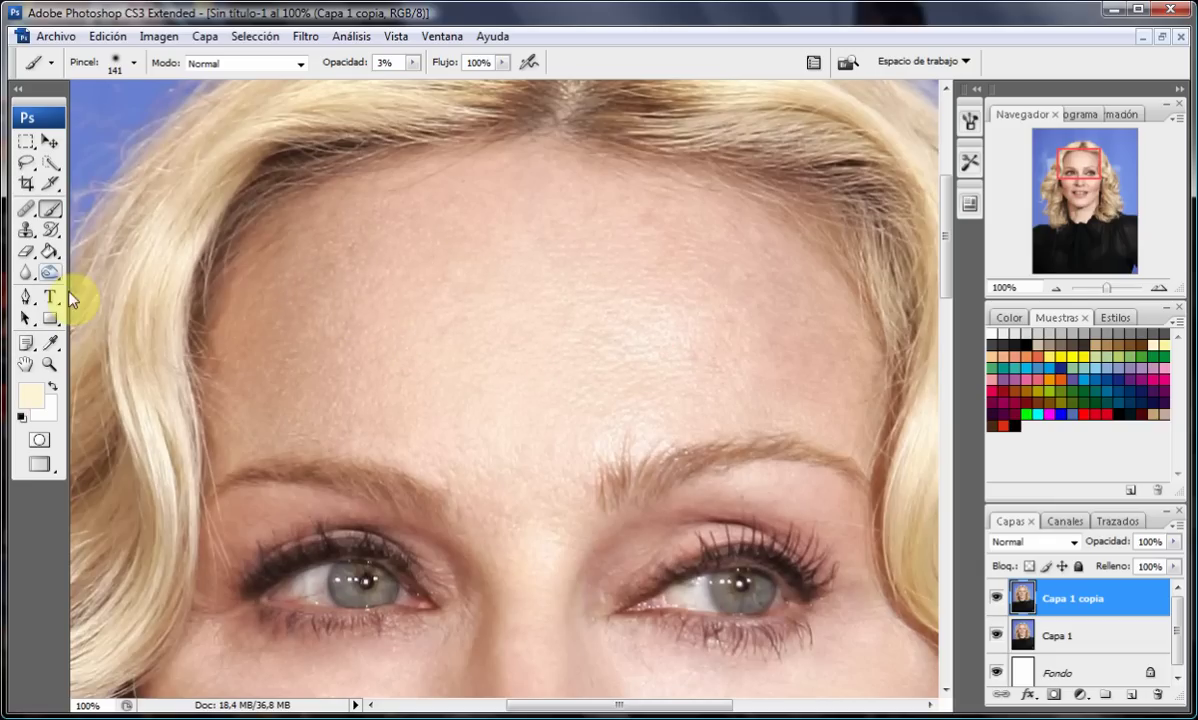
pyautogui.moveTo(472, 230)
pyautogui.mouseDown()
pyautogui.moveTo(530, 553)
pyautogui.moveTo(495, 503)
pyautogui.moveTo(455, 380)
pyautogui.moveTo(548, 473)
pyautogui.moveTo(514, 522)
pyautogui.moveTo(567, 372)
pyautogui.moveTo(498, 497)
pyautogui.moveTo(545, 385)
pyautogui.moveTo(517, 300)
pyautogui.moveTo(722, 348)
pyautogui.moveTo(463, 406)
pyautogui.mouseUp()
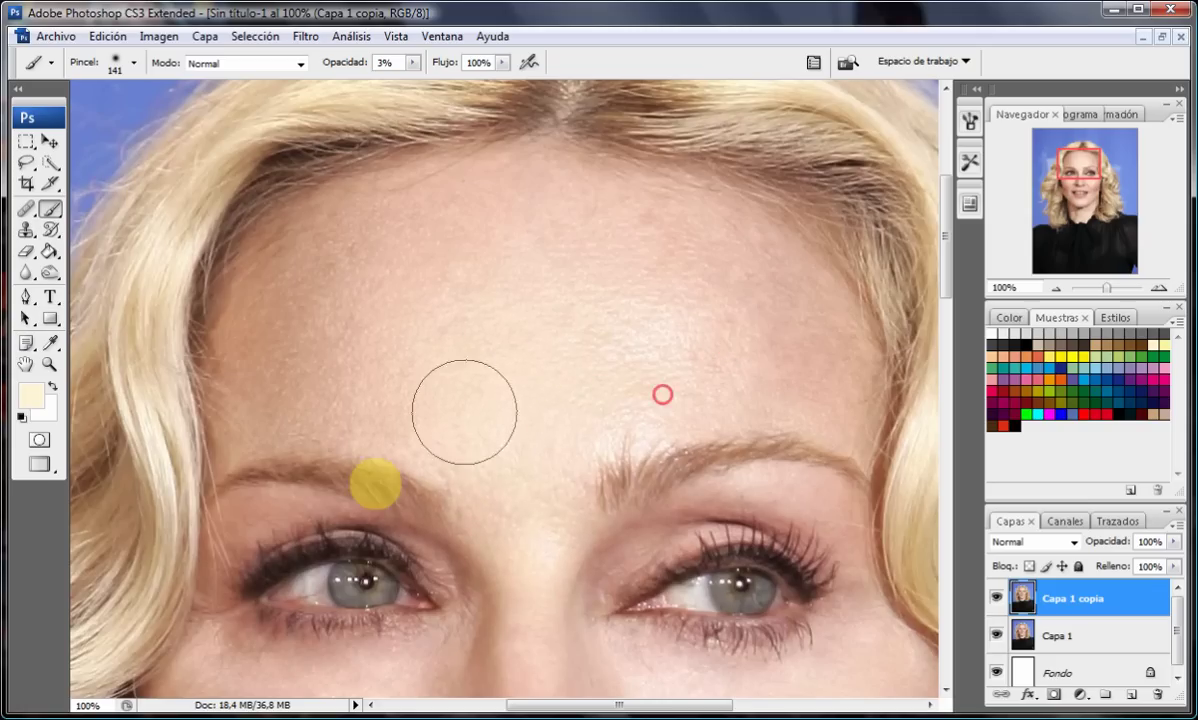
pyautogui.click(55, 362)
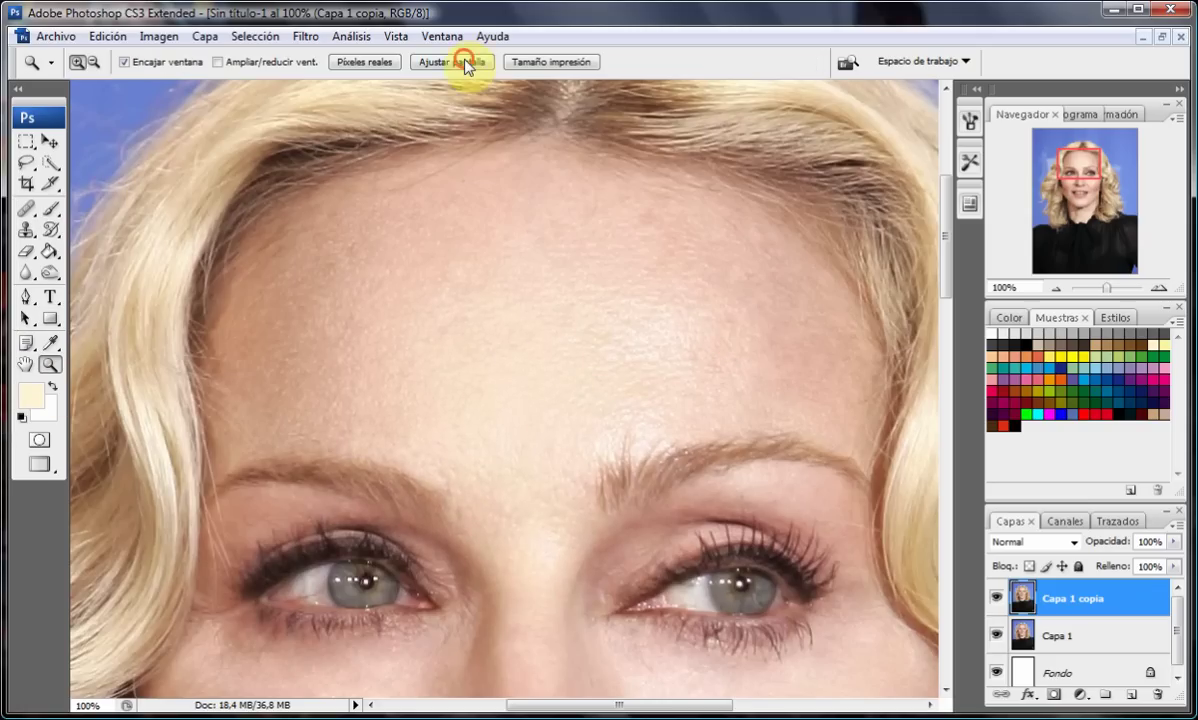
# - Zoom in on the face, hide Capa 1 copia to compare, and set the brush to 59 px, 0% hardness
pyautogui.click(452, 61)
pyautogui.click(495, 308)
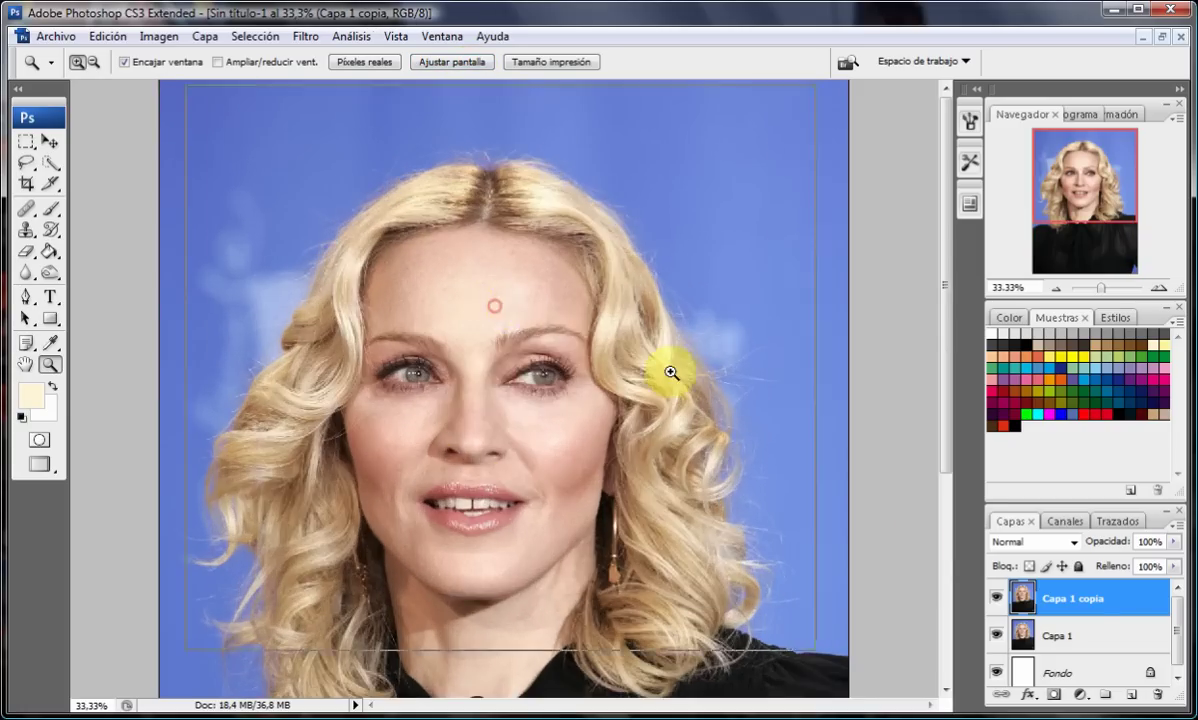
pyautogui.click(669, 369)
pyautogui.click(994, 598)
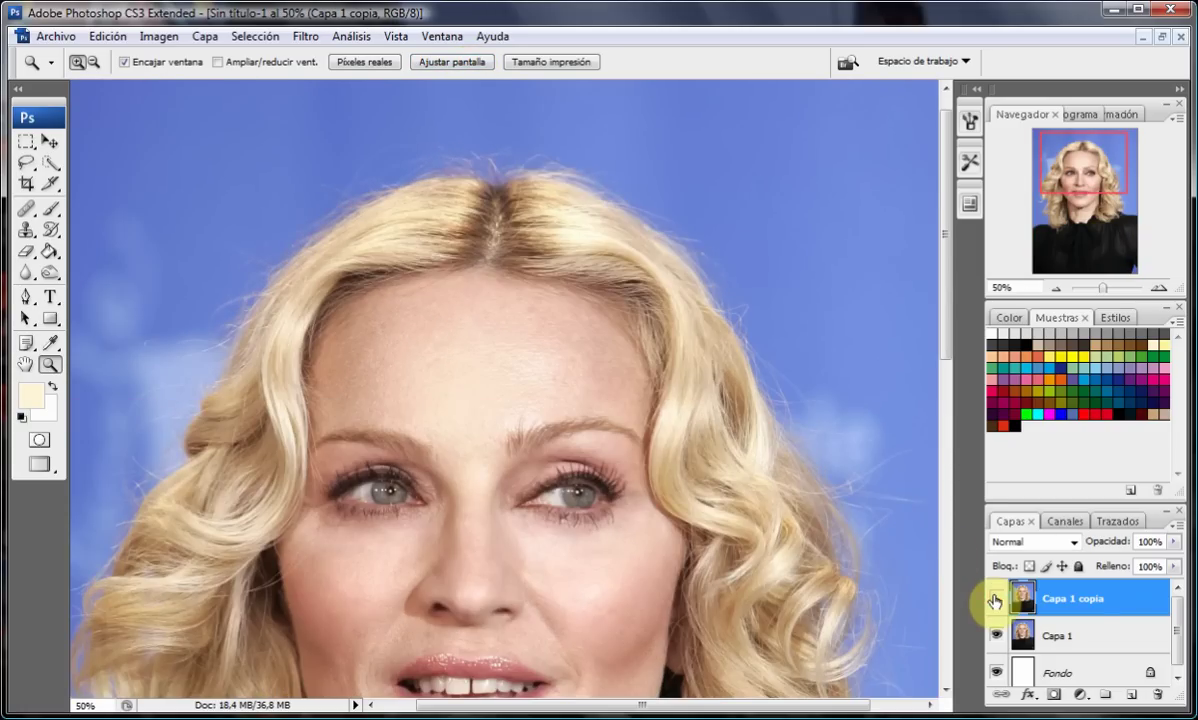
pyautogui.press('b')
pyautogui.rightClick(548, 495)
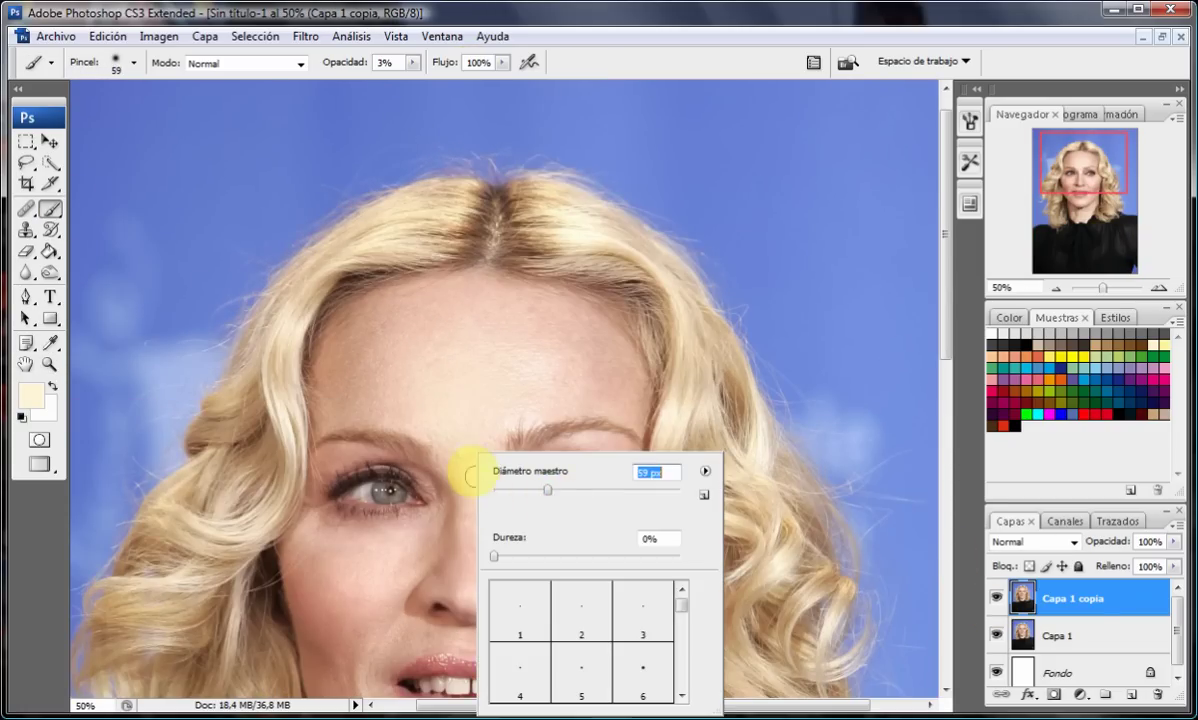
pyautogui.click(467, 463)
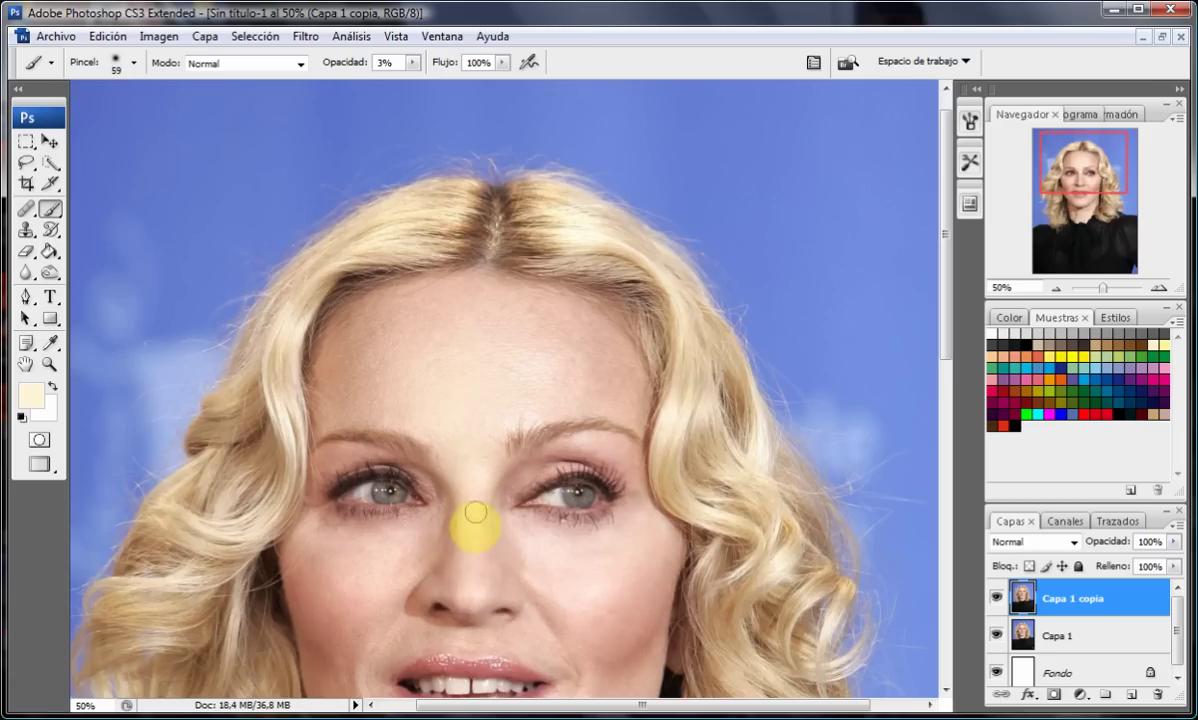
# - Dab faint skin tone between the brows, on the right cheek and under the left eye
pyautogui.click(472, 477)
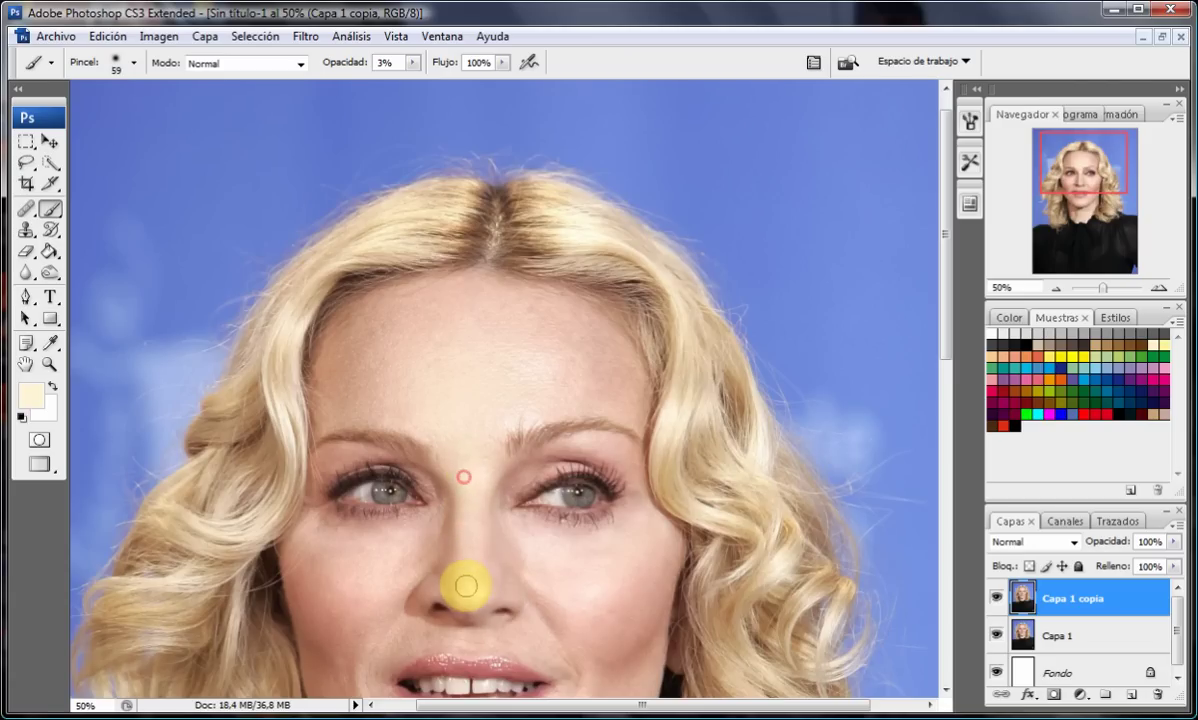
pyautogui.scroll(-5, 530, 515)
pyautogui.scroll(-1, 530, 515)
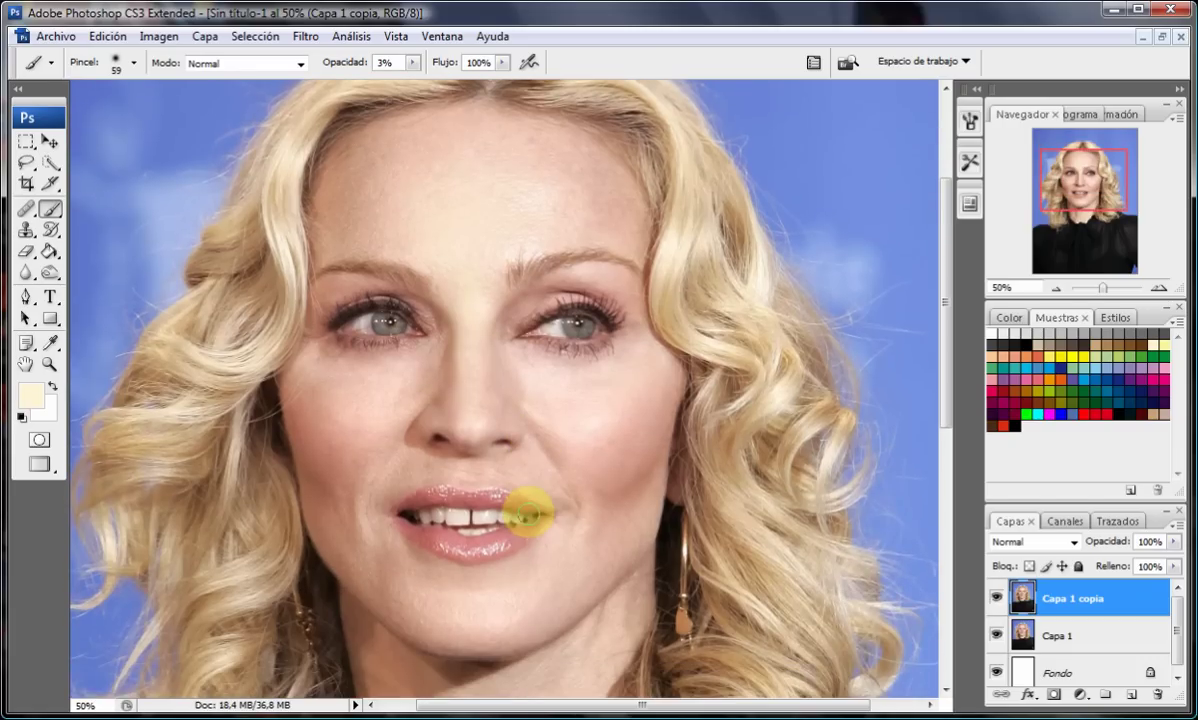
pyautogui.click(612, 367)
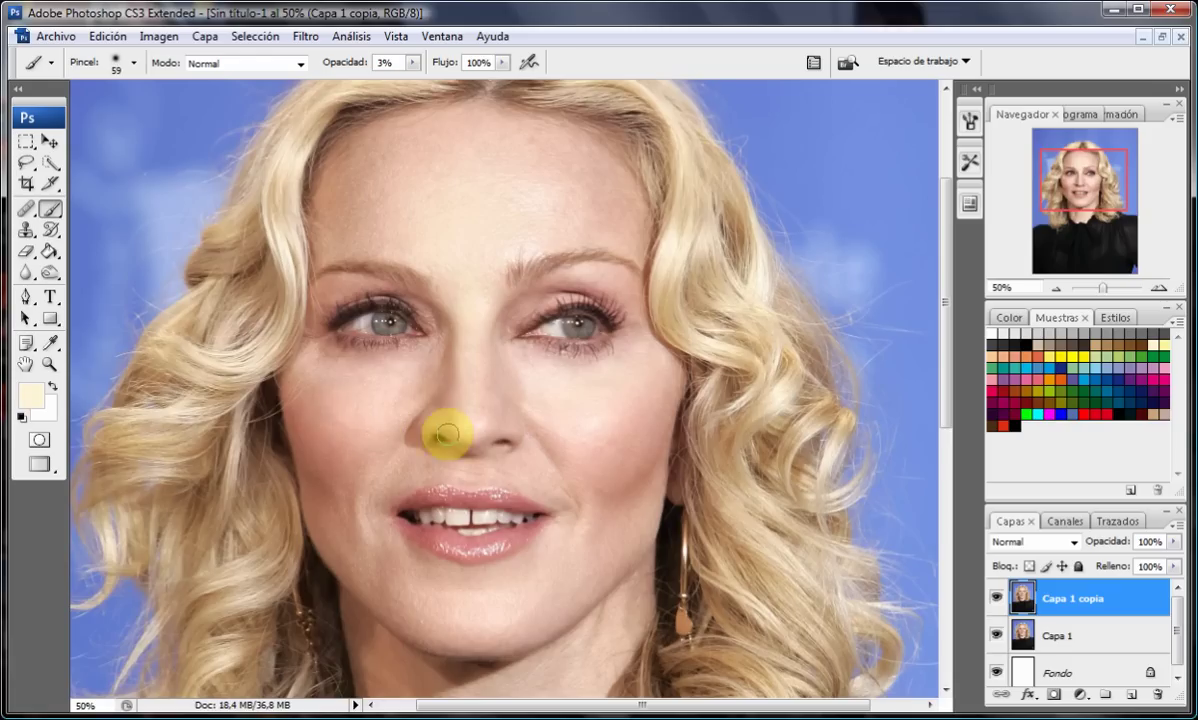
pyautogui.click(329, 371)
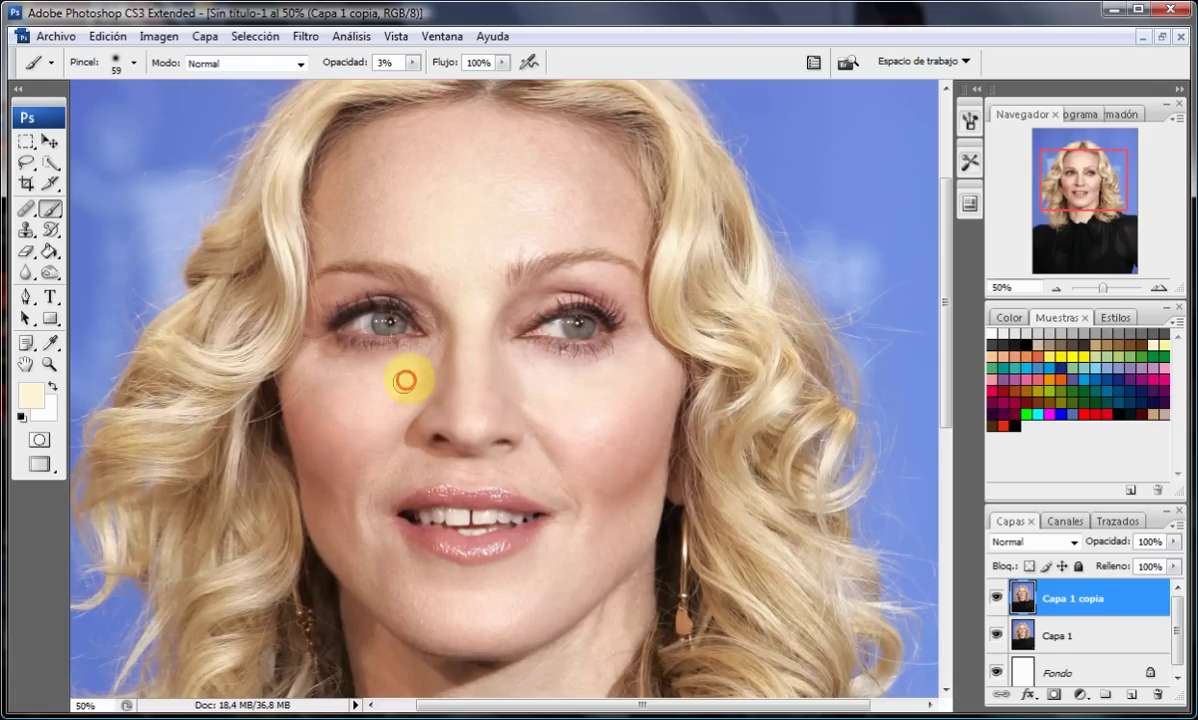
pyautogui.click(428, 366)
pyautogui.click(396, 372)
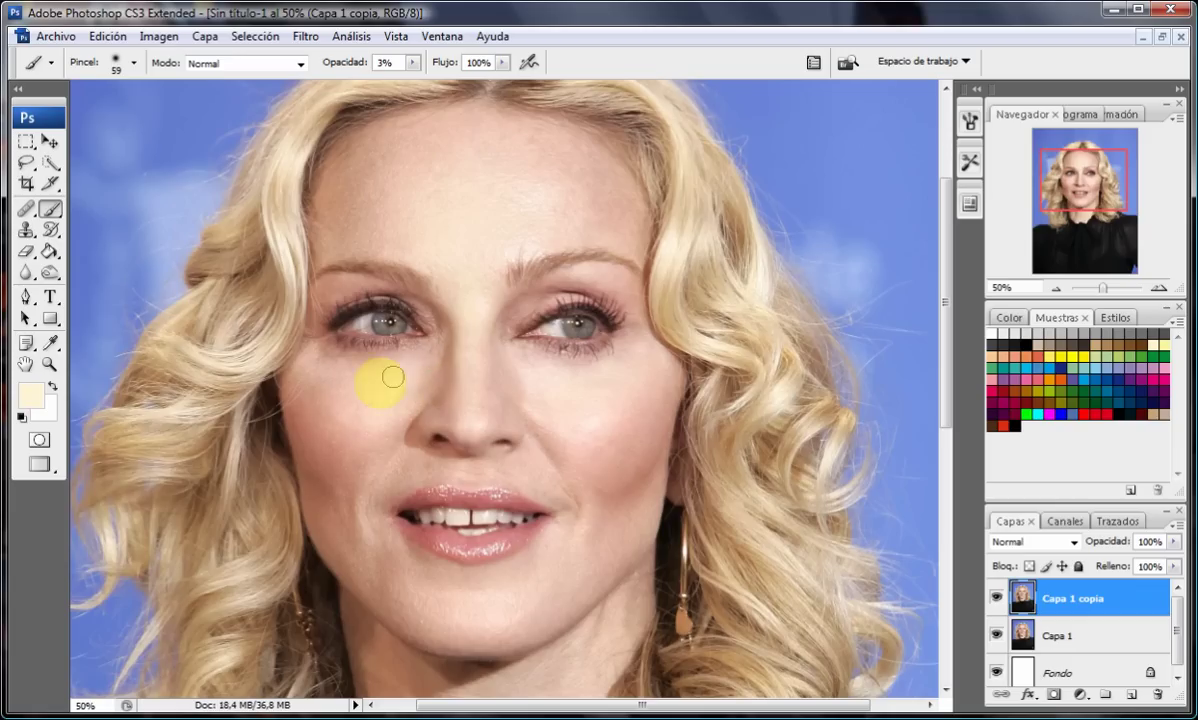
pyautogui.click(358, 369)
pyautogui.click(321, 353)
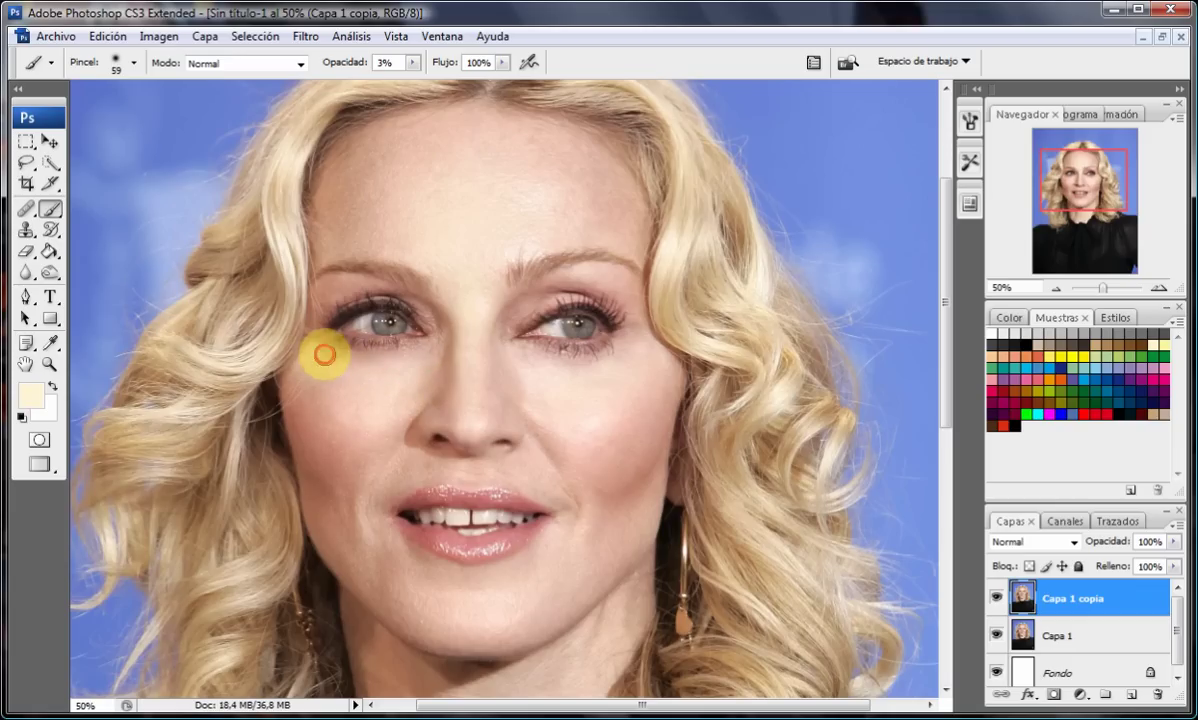
pyautogui.click(393, 370)
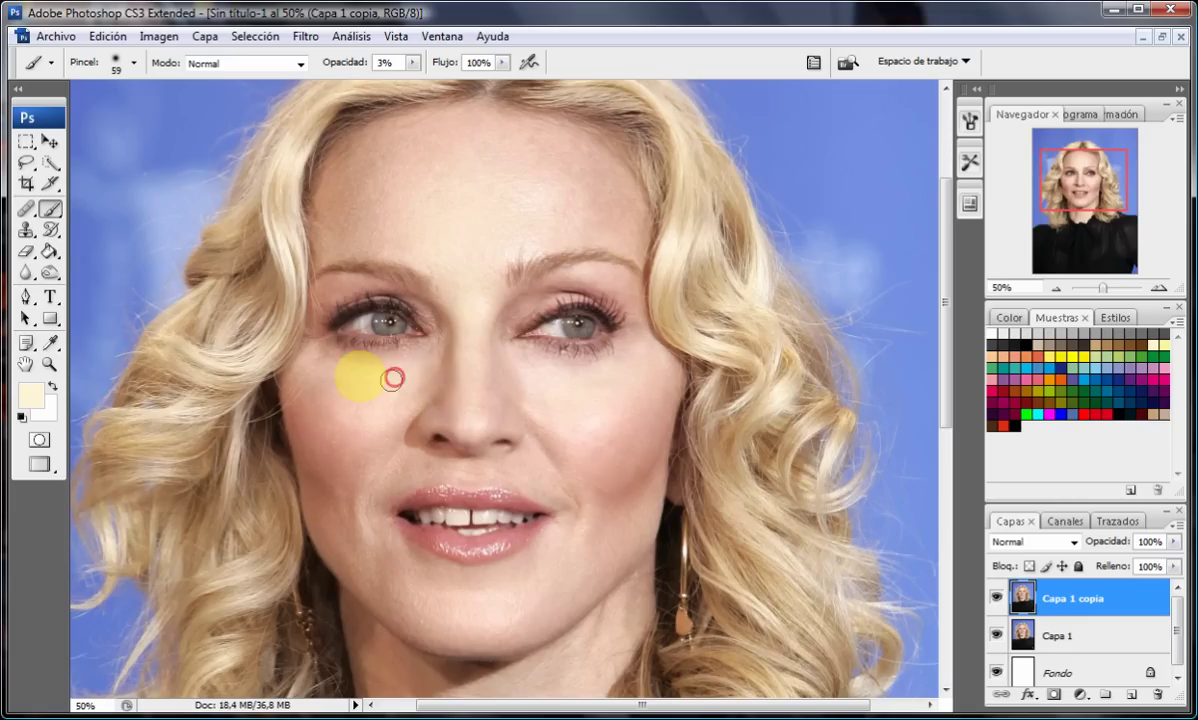
pyautogui.click(48, 364)
# - Compare before and after by toggling Capa 1 copia, then zoom to 100% around the chin
pyautogui.click(437, 63)
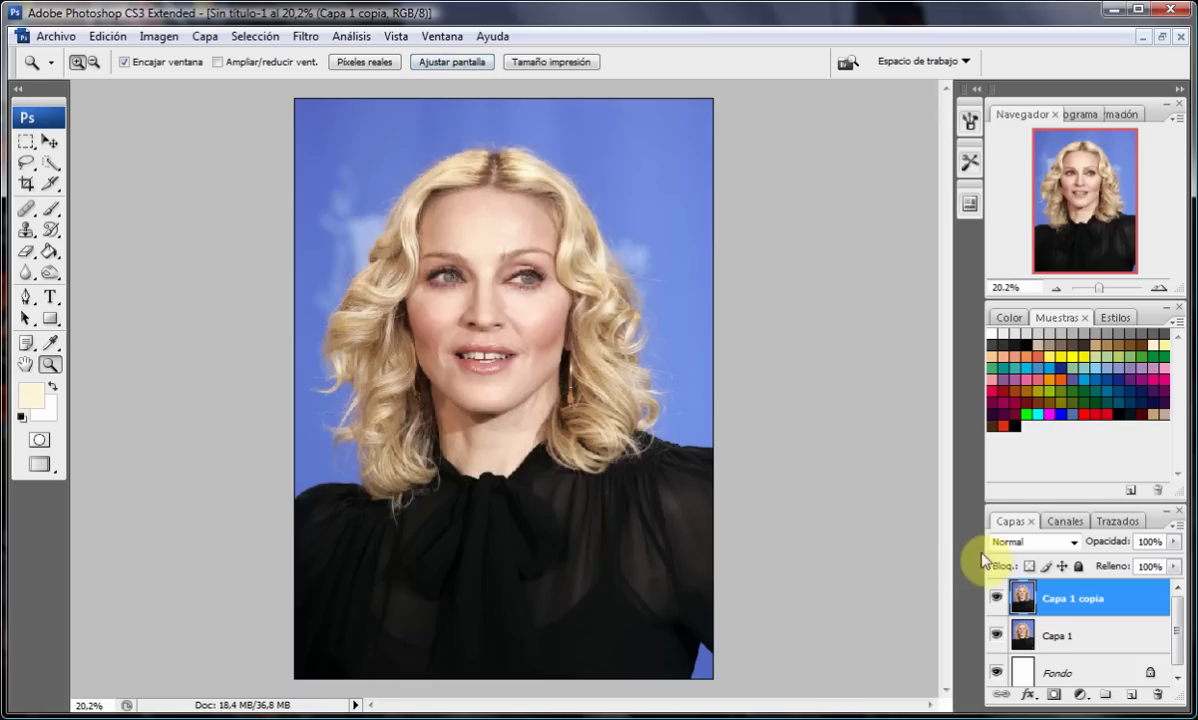
pyautogui.click(996, 598)
pyautogui.click(996, 598)
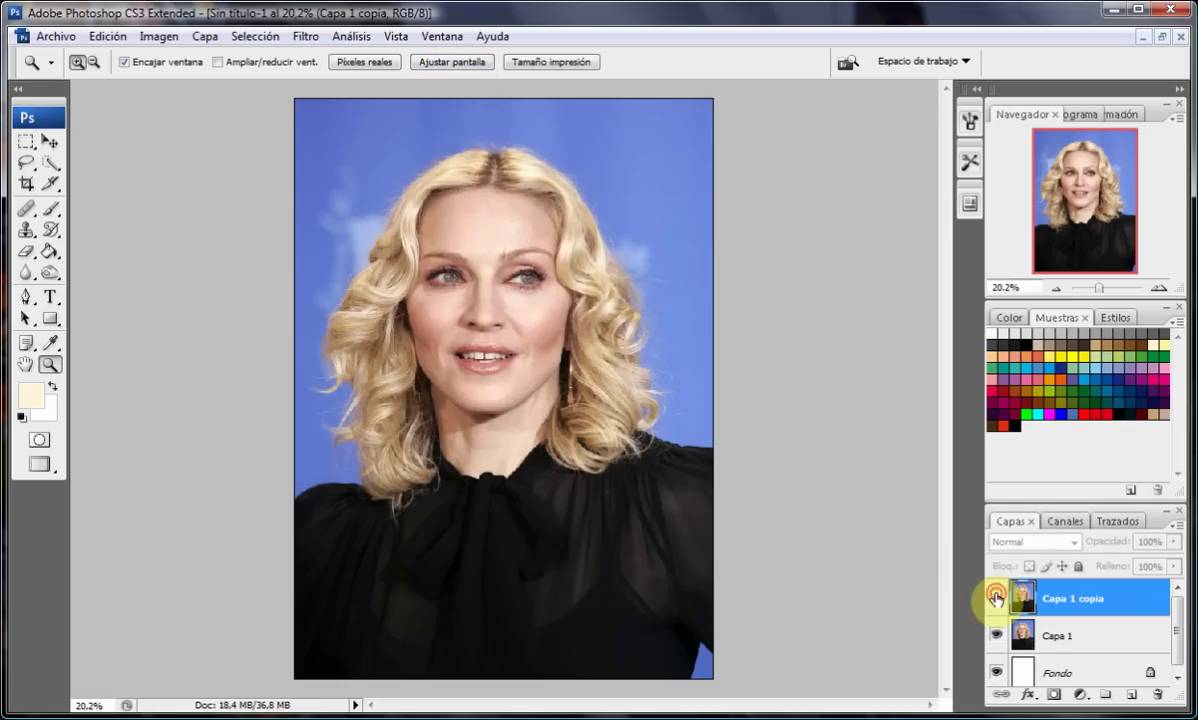
pyautogui.click(996, 598)
pyautogui.click(996, 598)
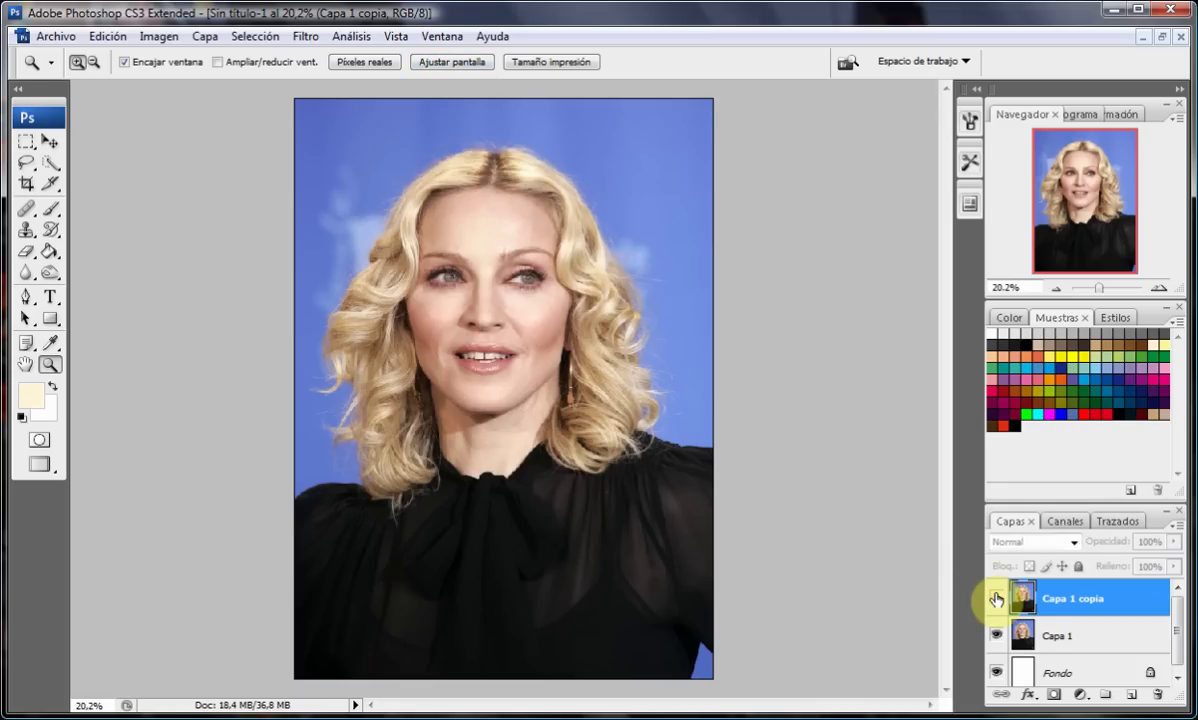
pyautogui.click(996, 598)
pyautogui.click(527, 424)
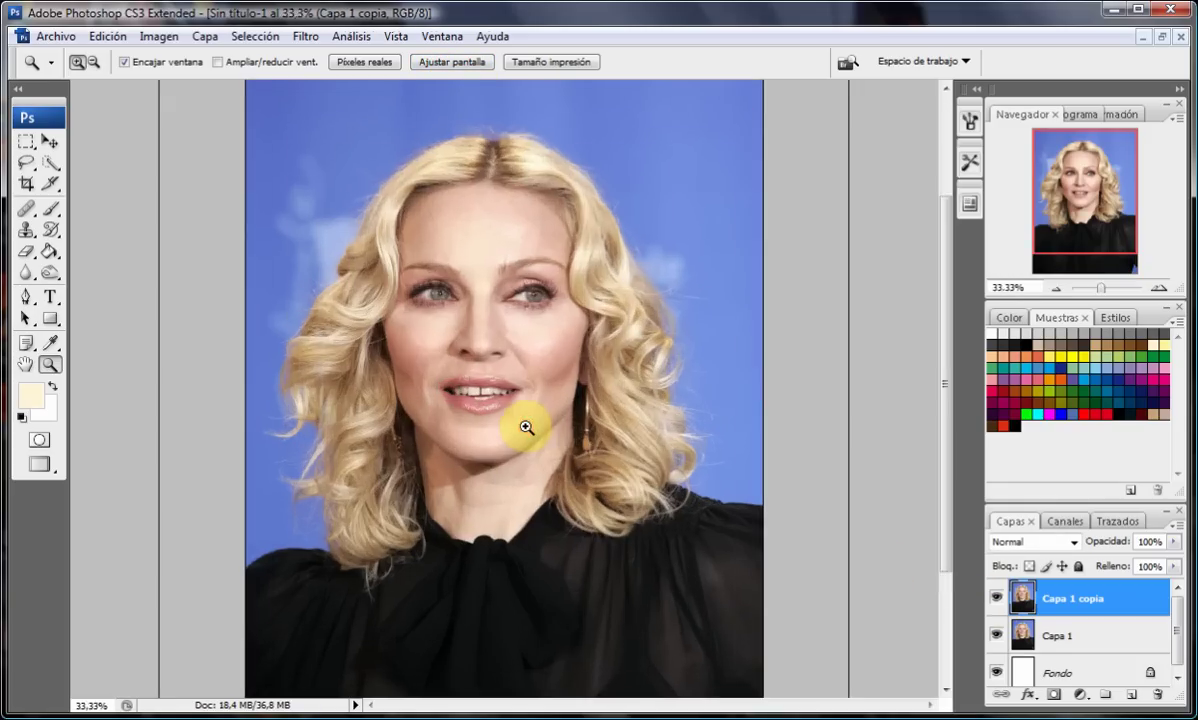
pyautogui.click(462, 440)
pyautogui.click(475, 380)
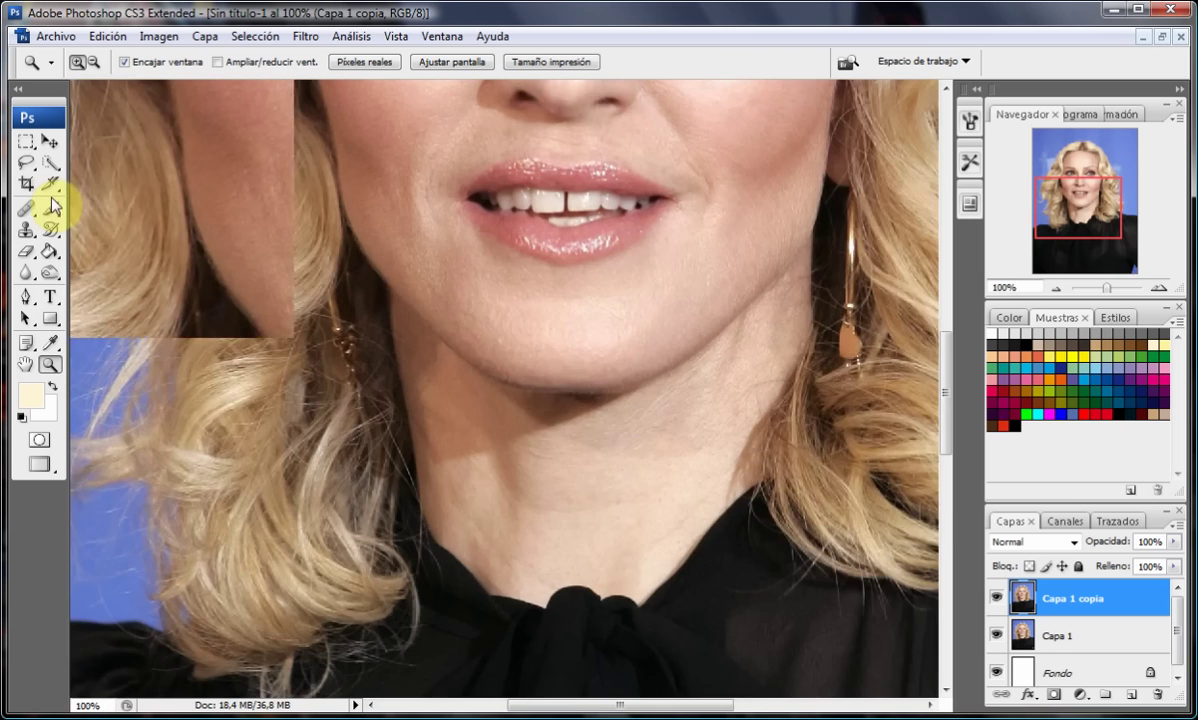
# - Paint a faint 45 px, 3% opacity stroke over the upper-lip skin
pyautogui.press('b')
pyautogui.scroll(1, 463, 407)
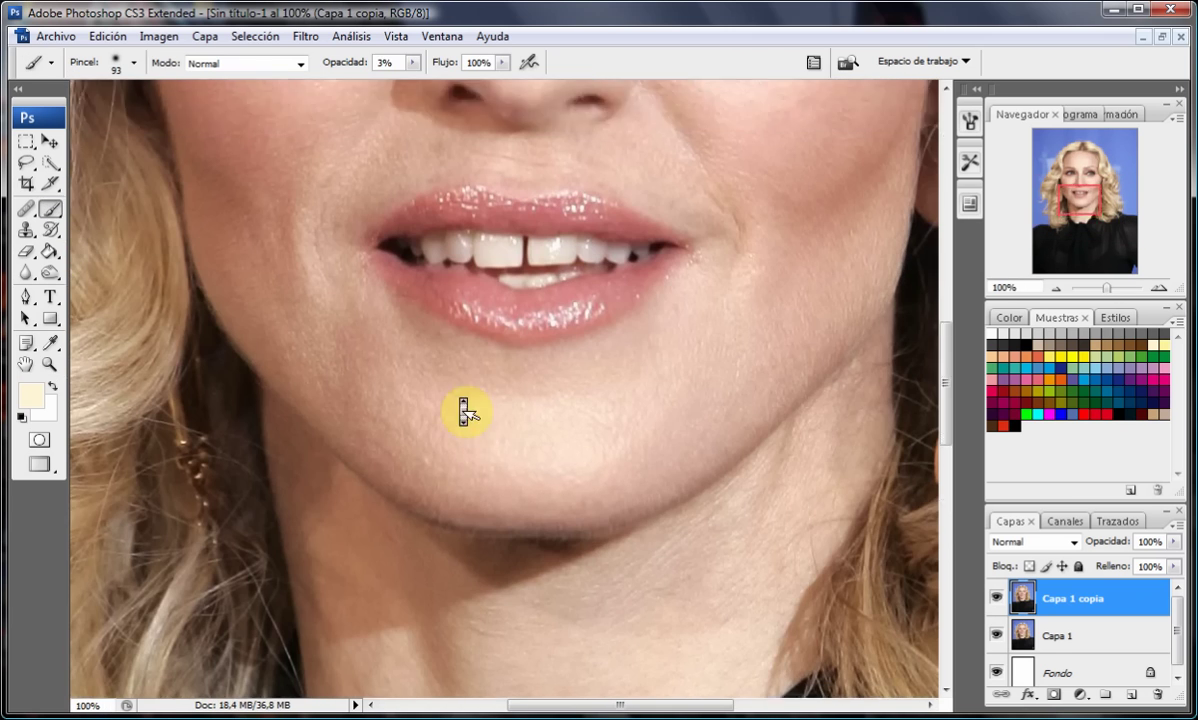
pyautogui.scroll(2, 463, 407)
pyautogui.rightClick(511, 281)
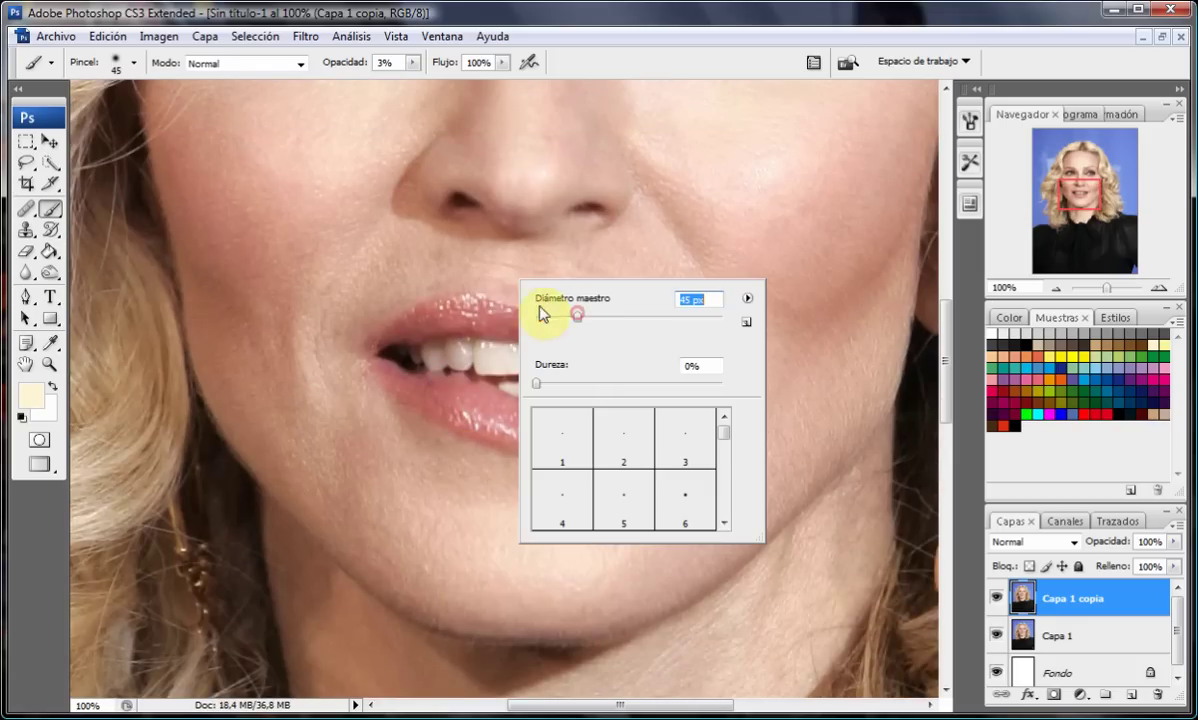
pyautogui.click(507, 284)
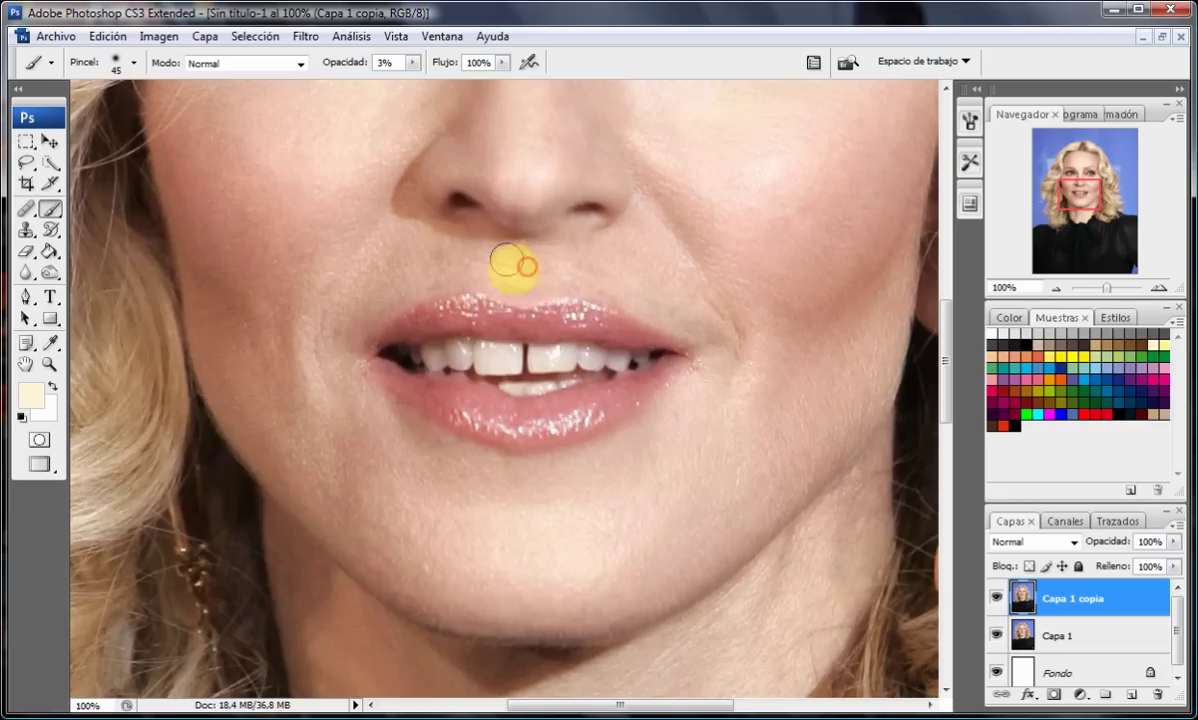
pyautogui.moveTo(519, 265)
pyautogui.mouseDown()
pyautogui.moveTo(520, 278)
pyautogui.moveTo(484, 291)
pyautogui.mouseUp()
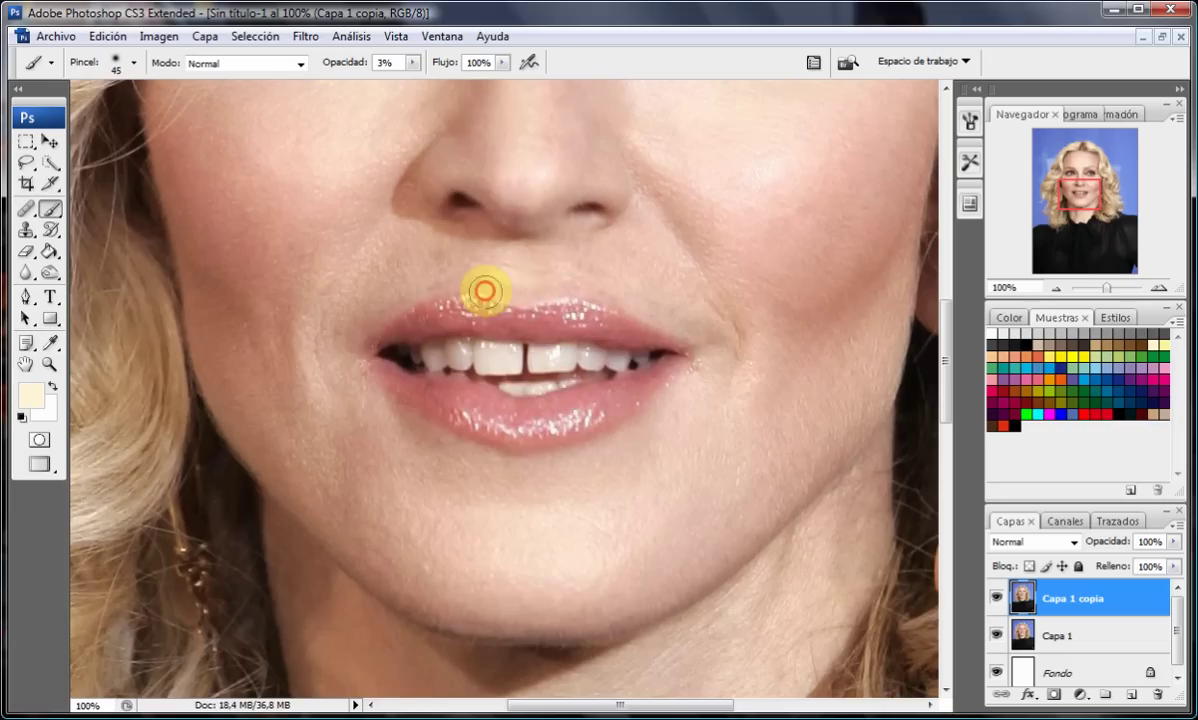
# - Heal the skin above the upper lip, along the nose bridge and on the right eyelid
pyautogui.click(26, 208)
pyautogui.moveTo(538, 208); pyautogui.dragTo(540, 250)
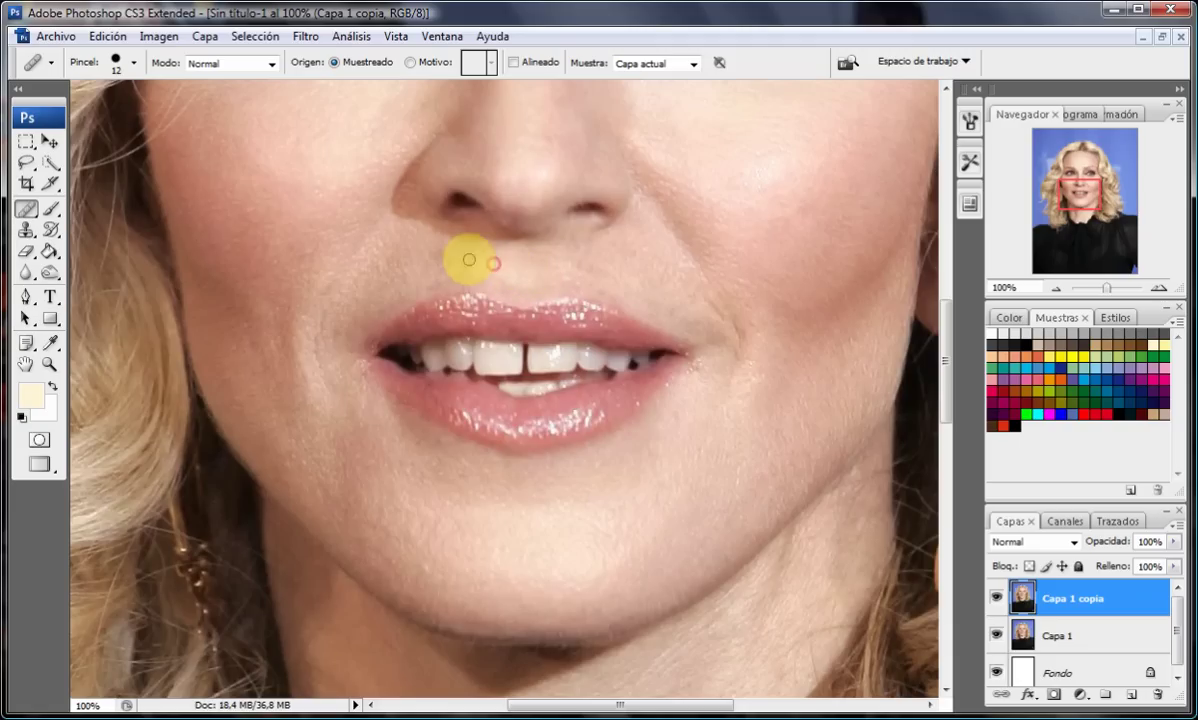
pyautogui.moveTo(469, 259)
pyautogui.mouseDown()
pyautogui.moveTo(421, 288)
pyautogui.moveTo(441, 265)
pyautogui.moveTo(611, 270)
pyautogui.moveTo(694, 308)
pyautogui.mouseUp()
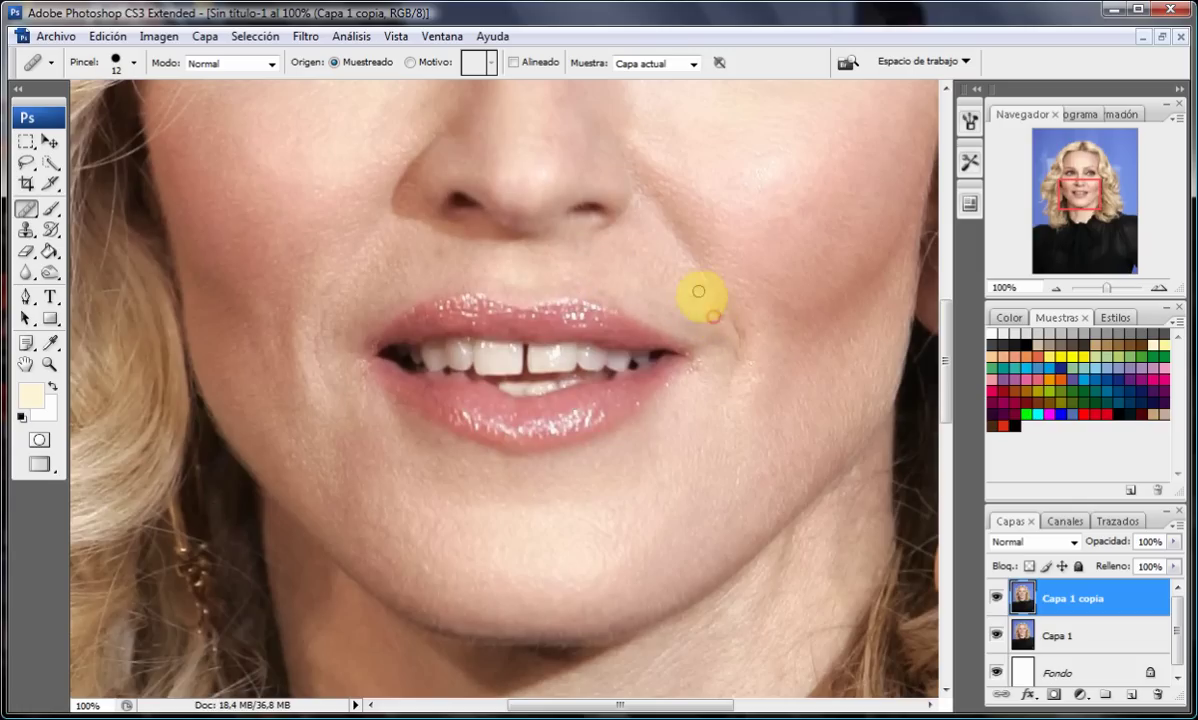
pyautogui.scroll(5, 703, 294)
pyautogui.moveTo(437, 315); pyautogui.dragTo(463, 355)
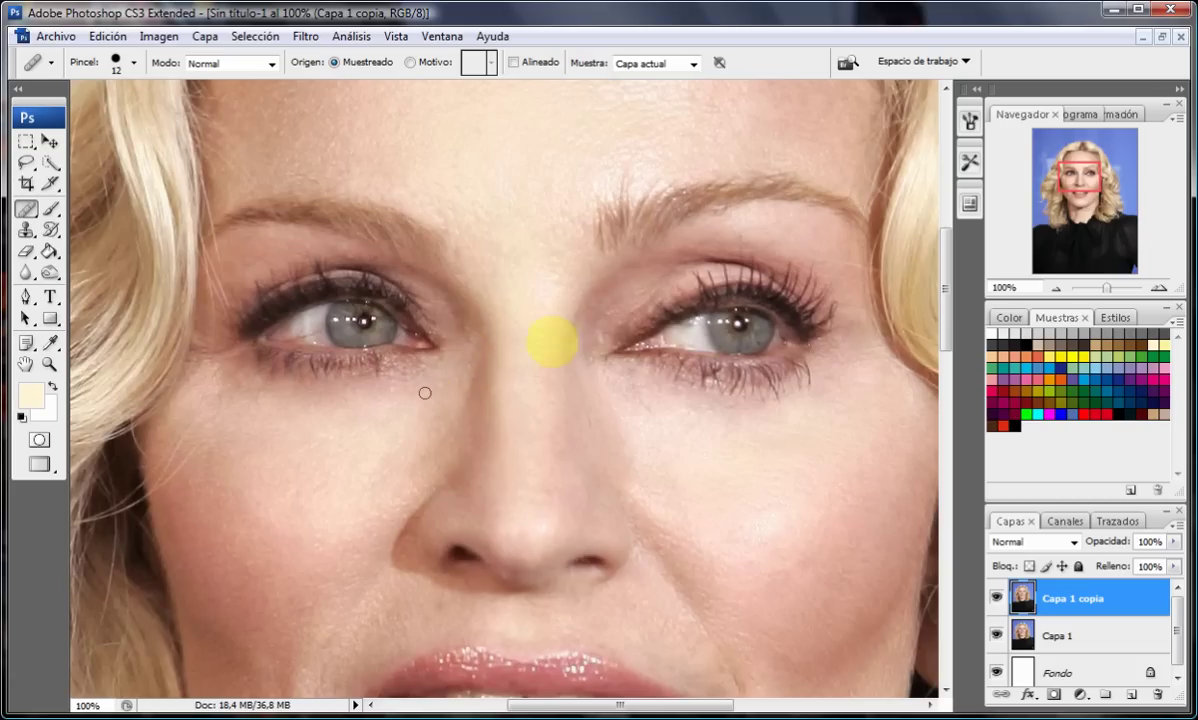
pyautogui.moveTo(660, 294); pyautogui.dragTo(618, 323)
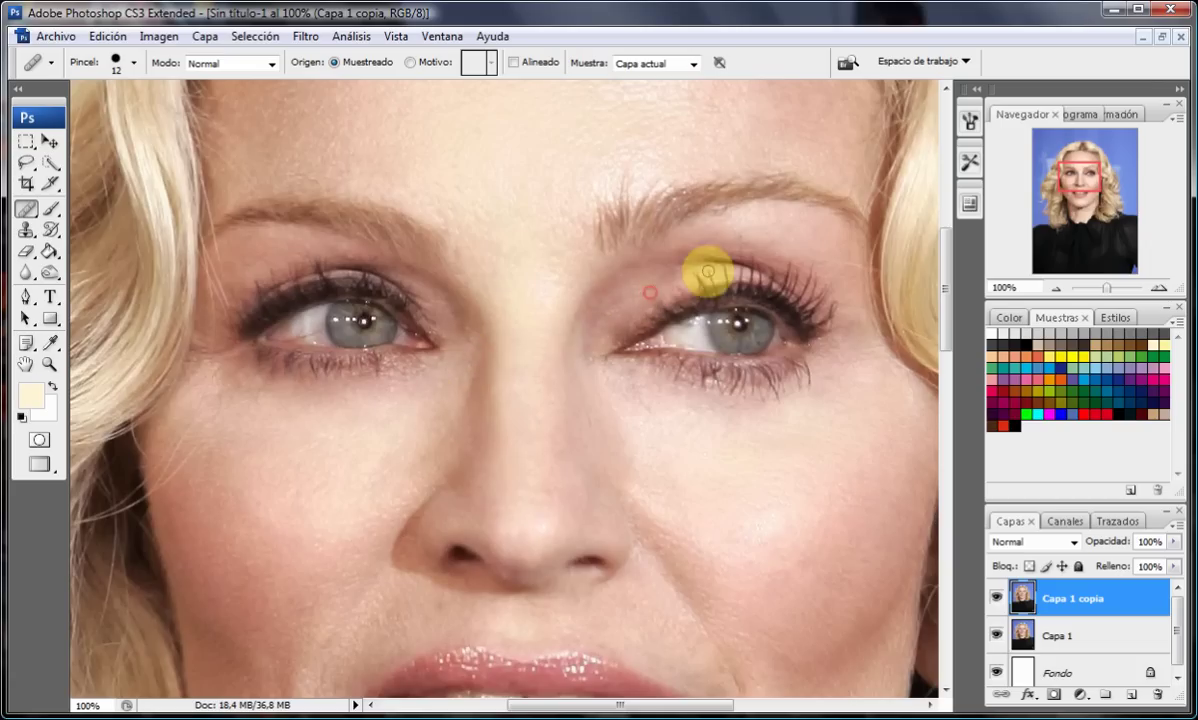
# - Set the painting brush to white at 70 px
pyautogui.click(50, 210)
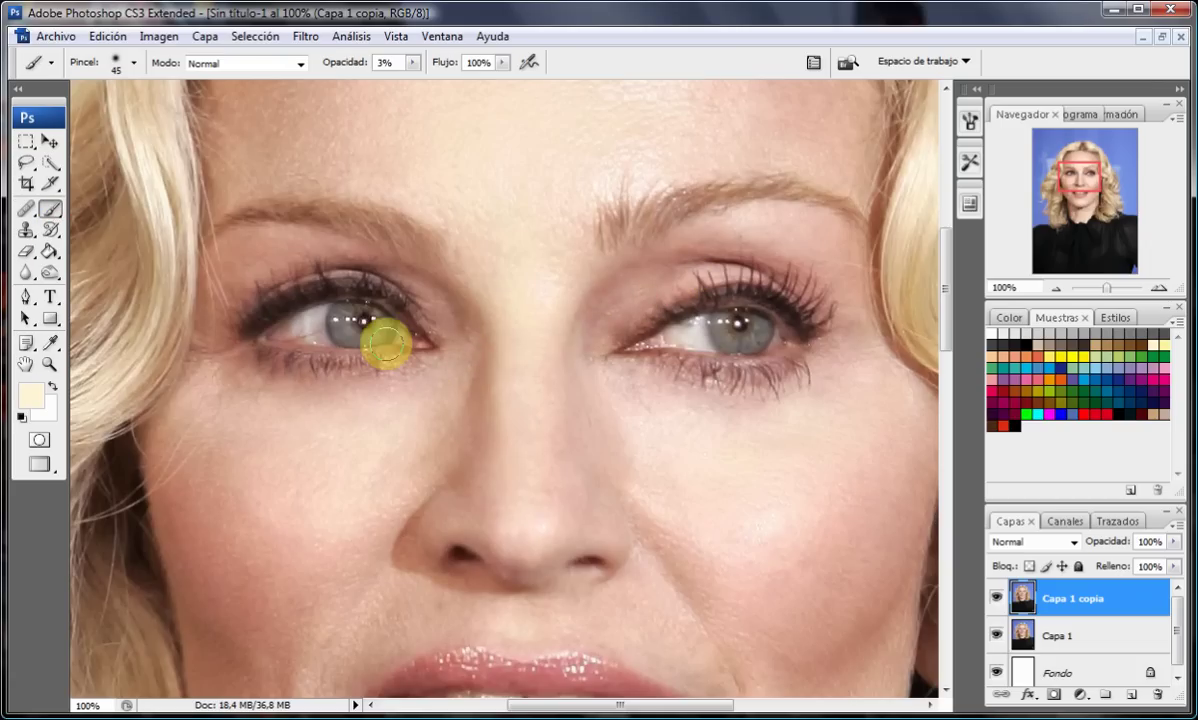
pyautogui.scroll(-2, 388, 334)
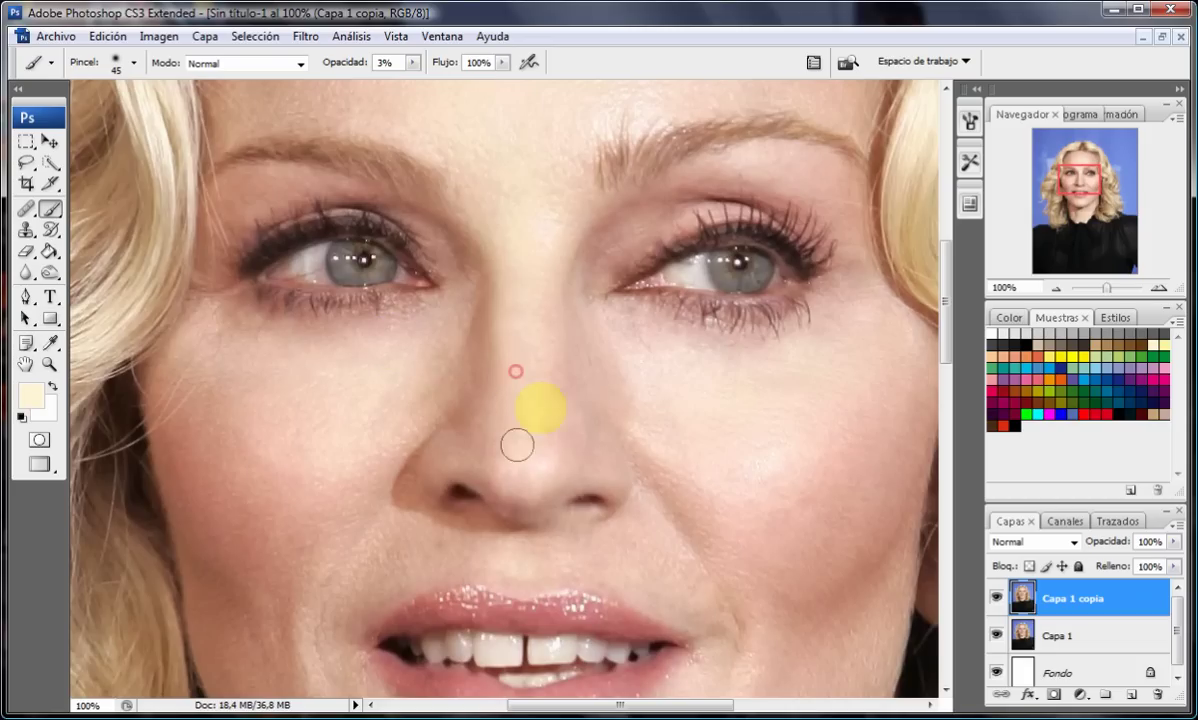
pyautogui.click(997, 337)
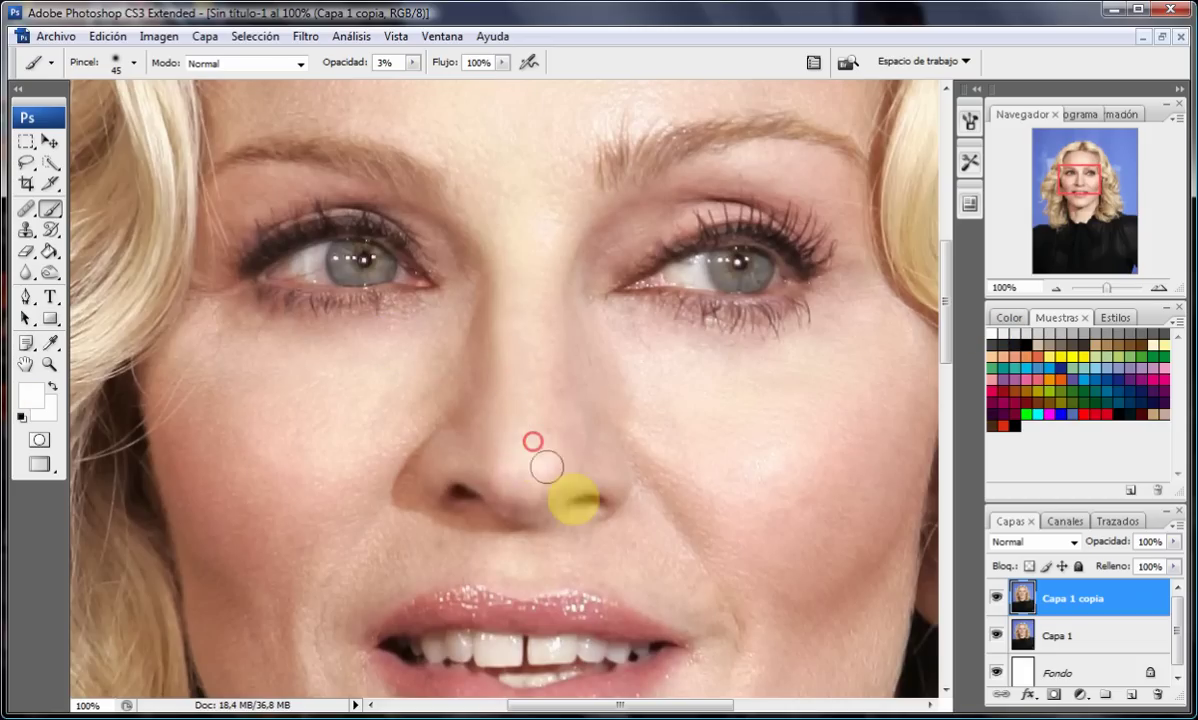
pyautogui.scroll(6, 560, 490)
pyautogui.scroll(3, 570, 505)
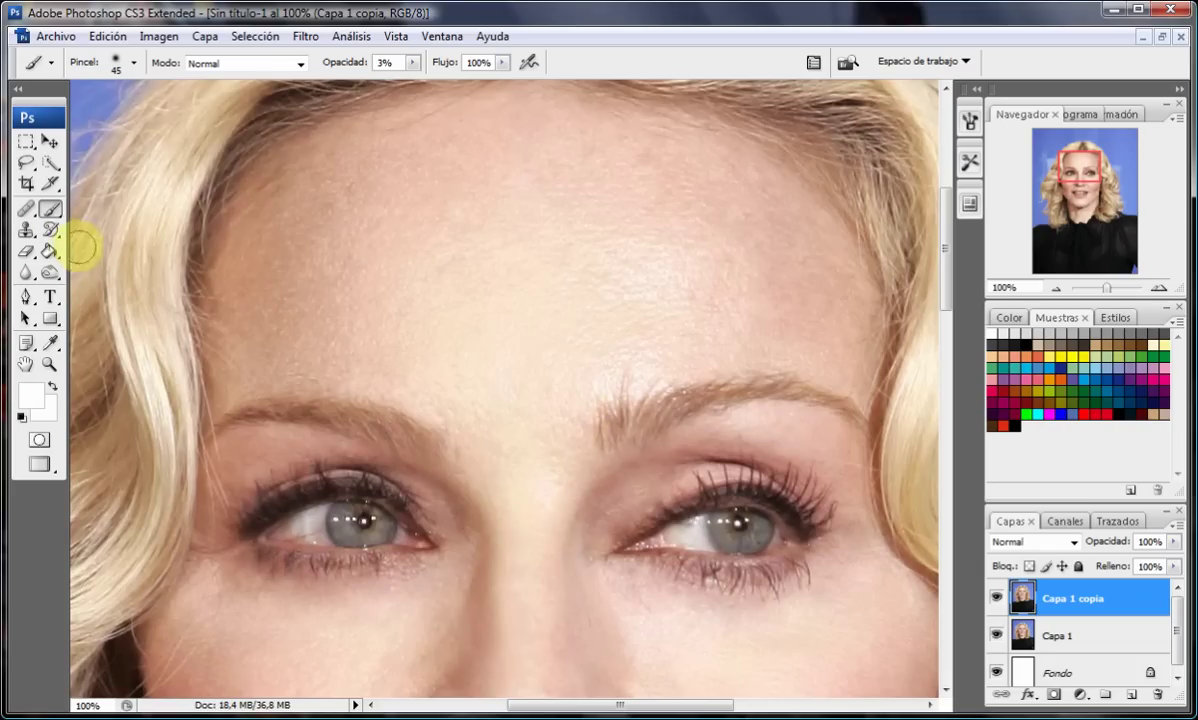
pyautogui.rightClick(637, 246)
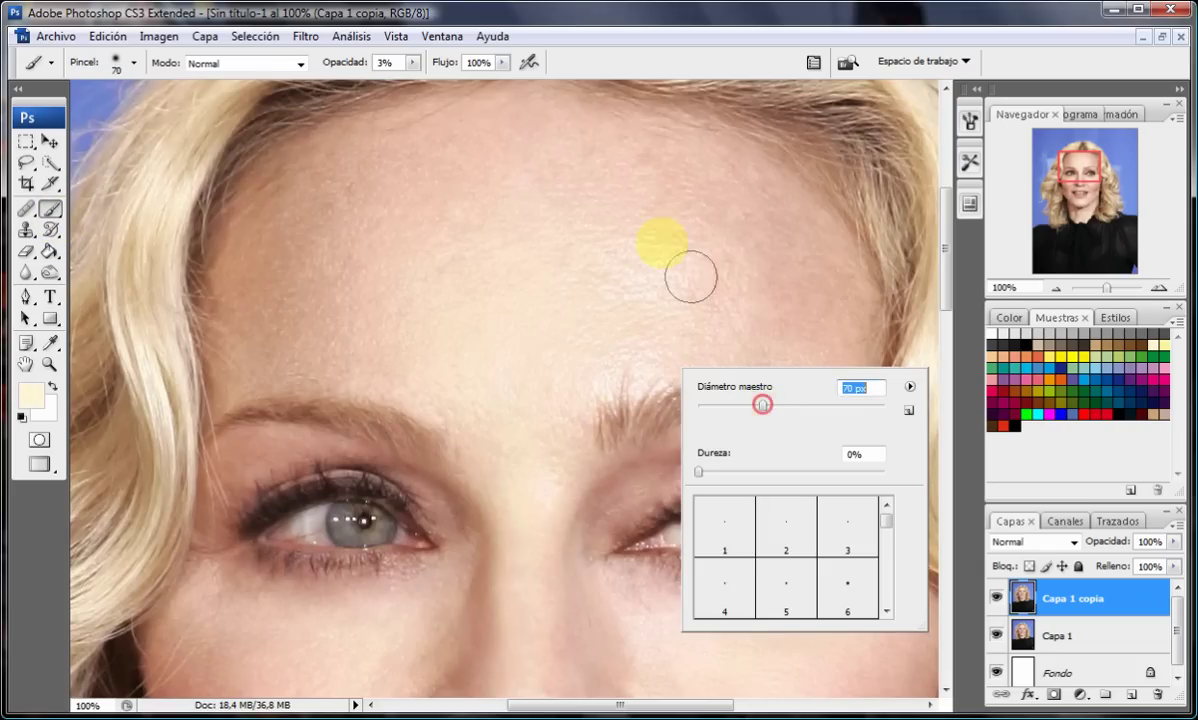
pyautogui.write('70')
pyautogui.press('Return')
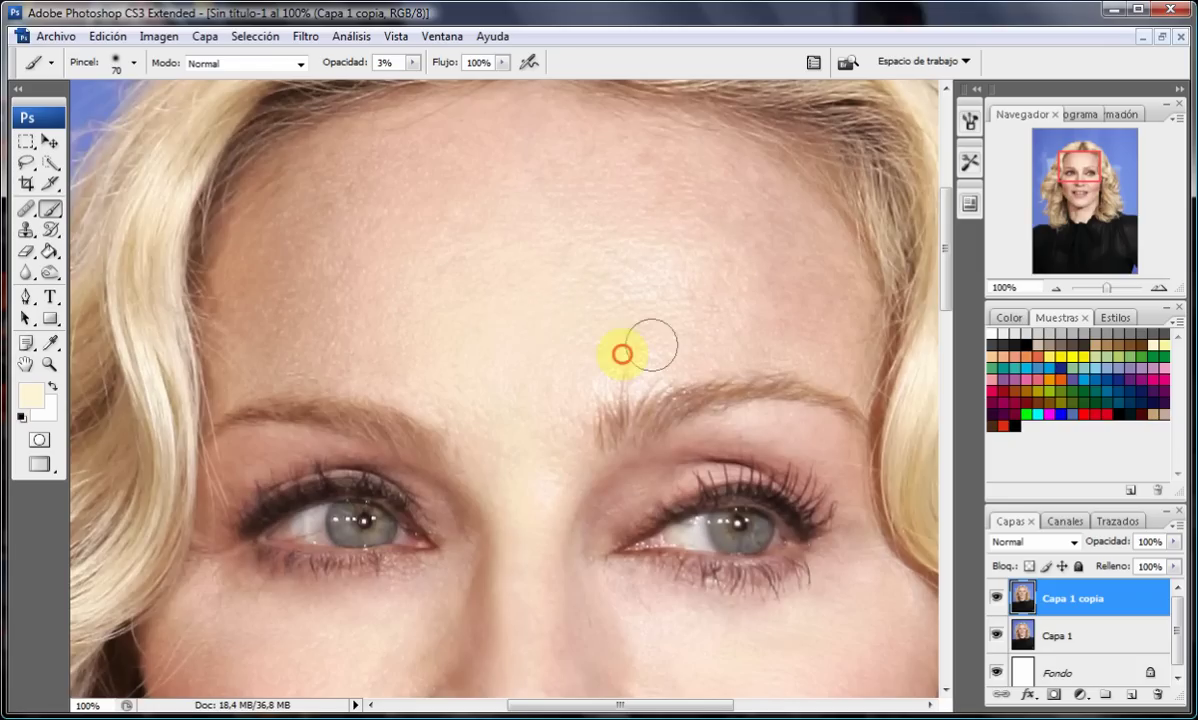
# - Blur the forehead and the right cheek with the Blur tool at 41% strength
pyautogui.click(25, 253)
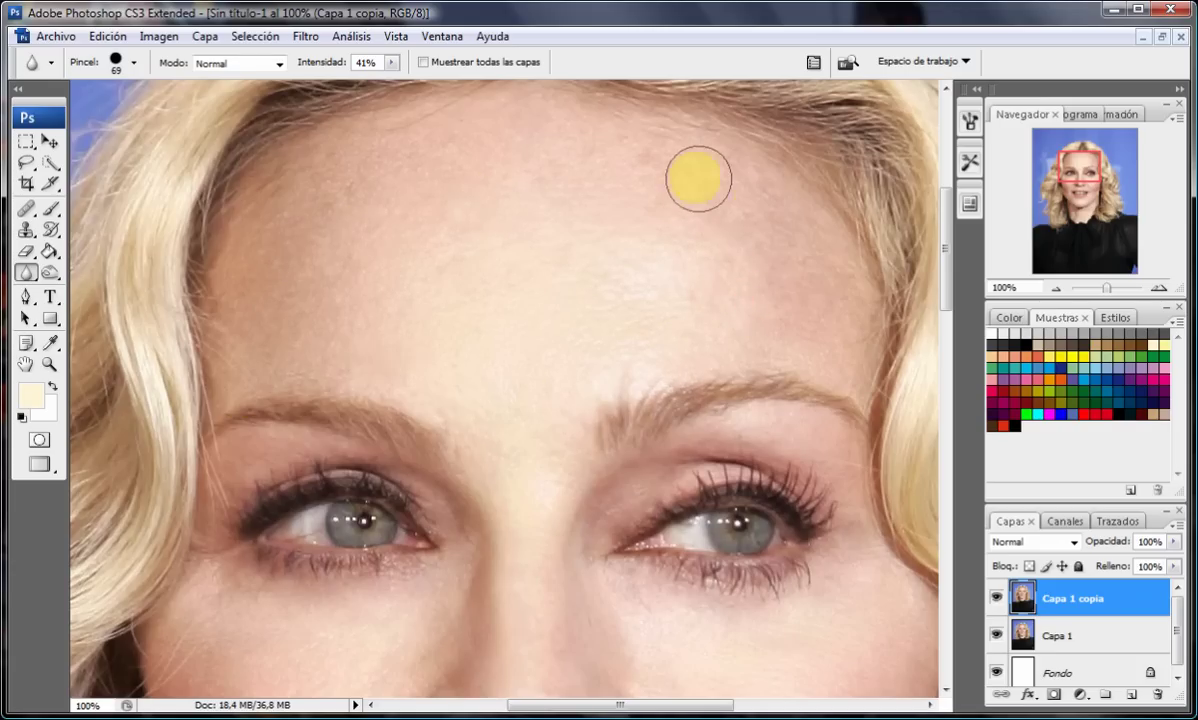
pyautogui.click(410, 185)
pyautogui.scroll(-4, 412, 195)
pyautogui.scroll(-2, 714, 442)
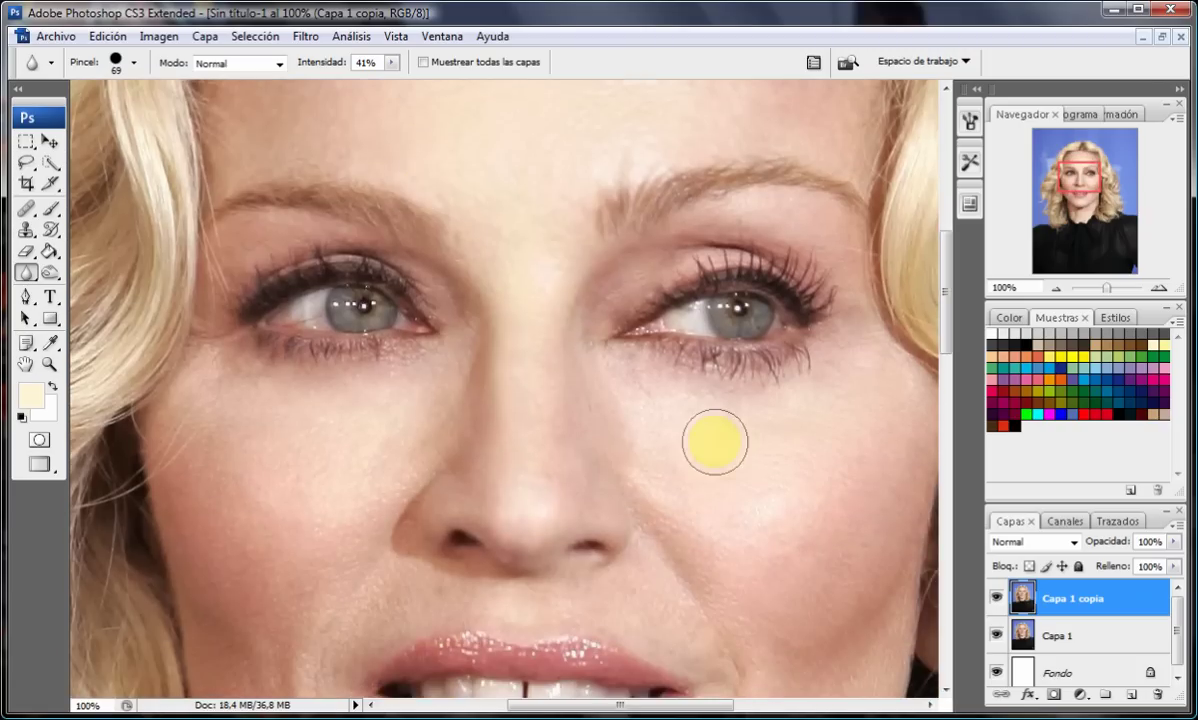
pyautogui.scroll(-4, 714, 438)
pyautogui.click(639, 240)
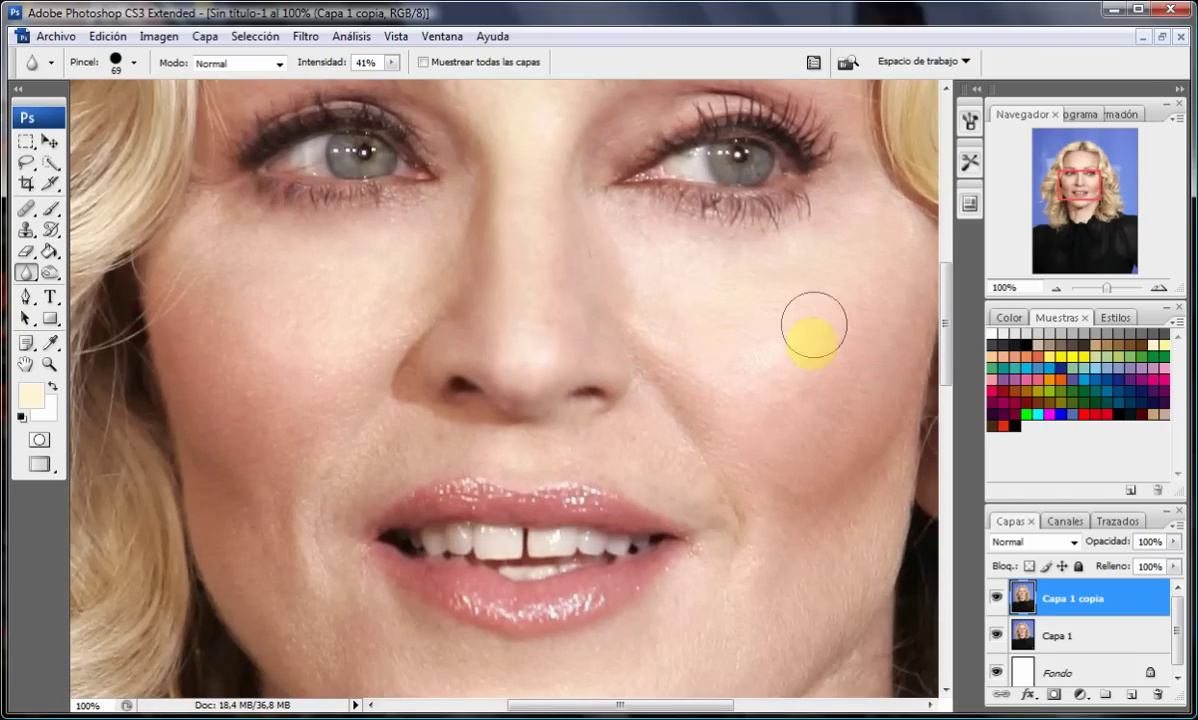
pyautogui.click(770, 404)
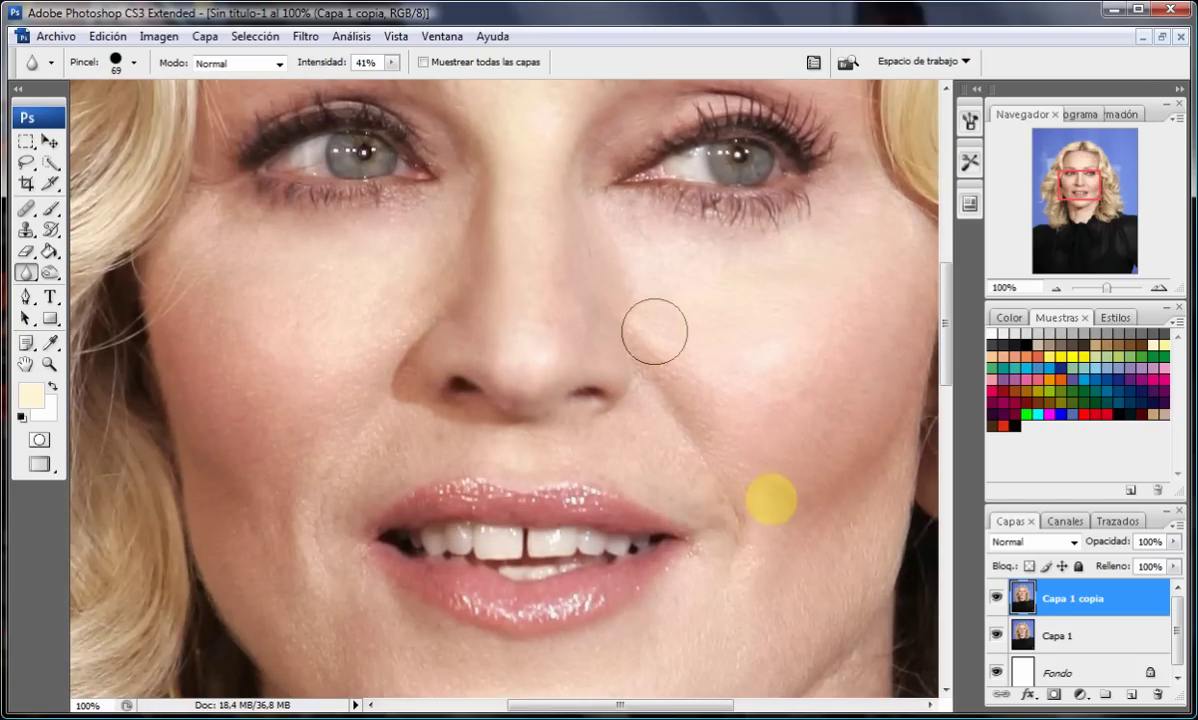
pyautogui.click(735, 572)
# - Blur the left cheek, the cheek beside the mouth and the right jaw
pyautogui.scroll(-5, 770, 415)
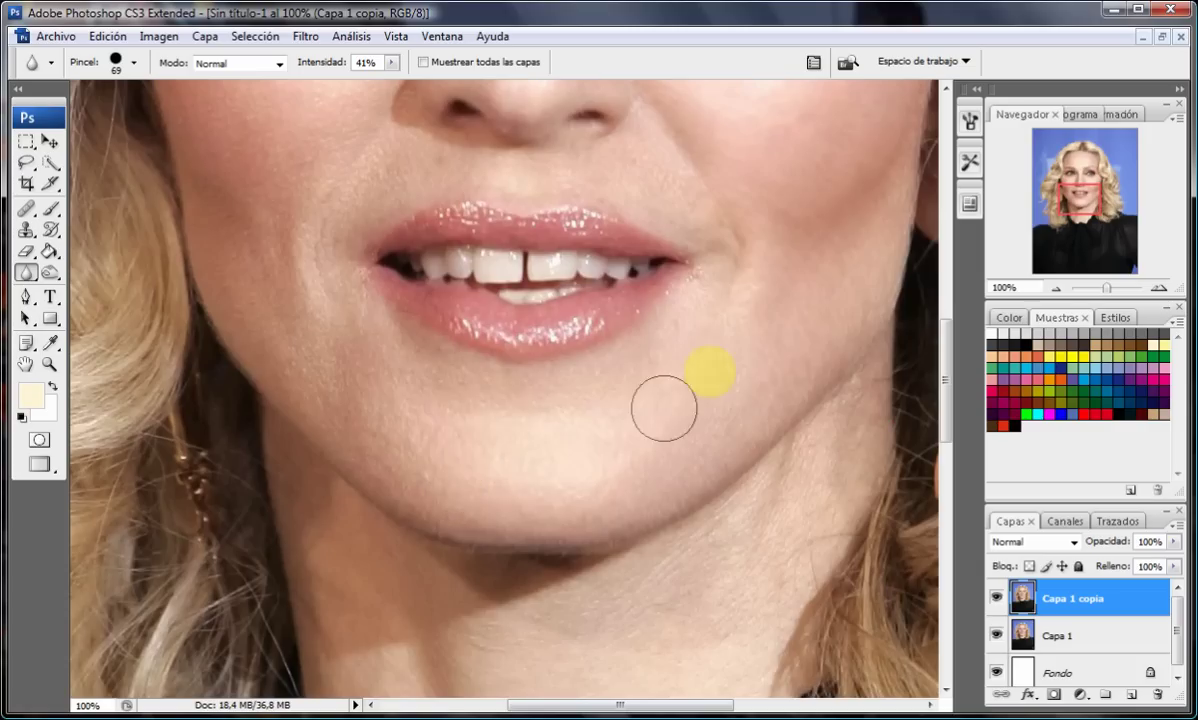
pyautogui.click(471, 503)
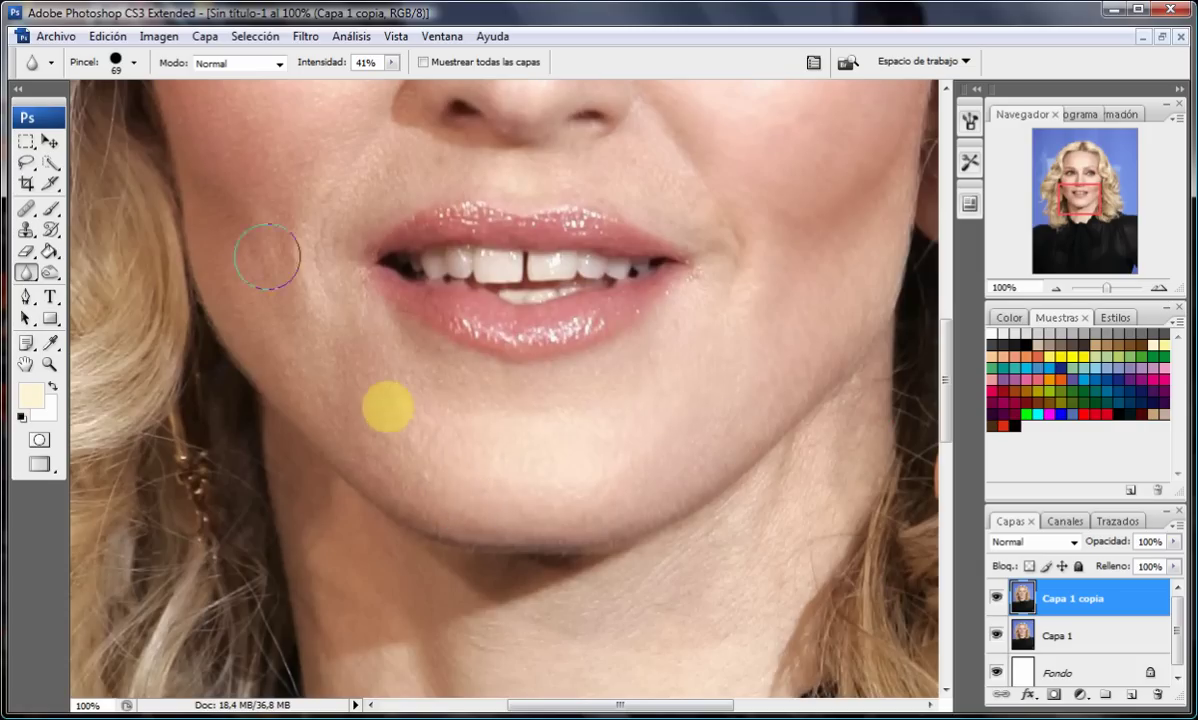
pyautogui.scroll(5, 270, 250)
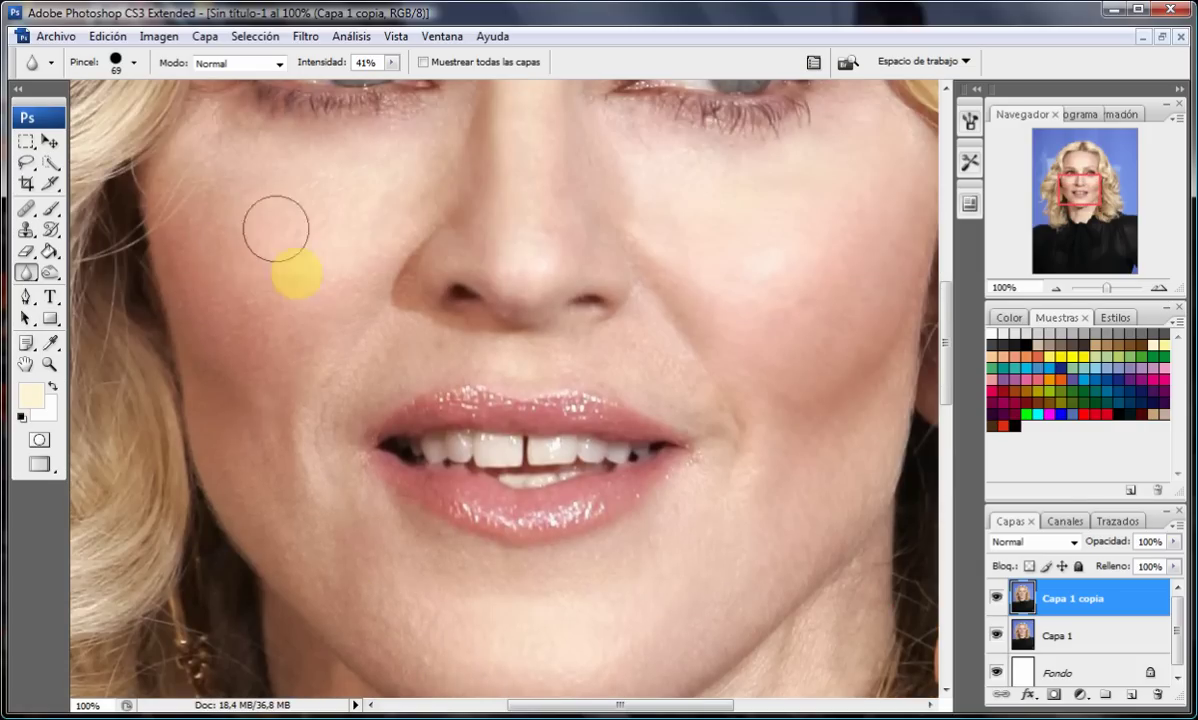
pyautogui.scroll(-3, 450, 100)
pyautogui.click(373, 213)
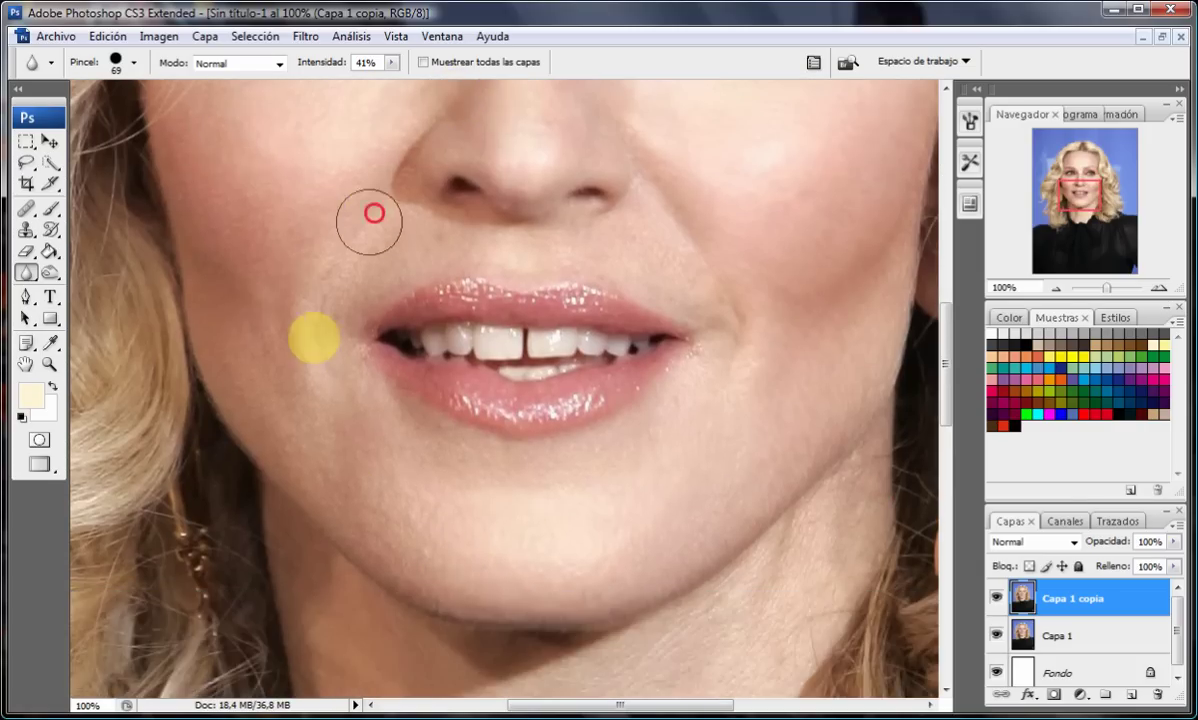
pyautogui.scroll(-5, 369, 222)
pyautogui.click(735, 508)
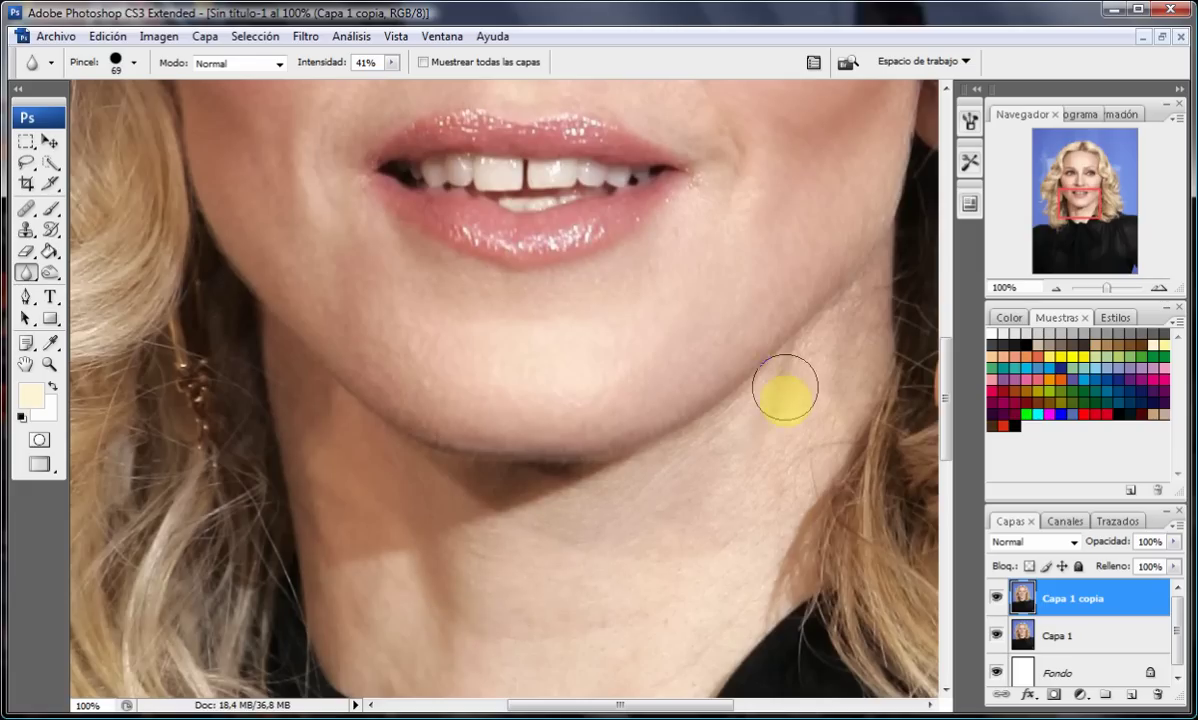
pyautogui.scroll(4, 690, 680)
pyautogui.scroll(3, 690, 680)
pyautogui.scroll(8, 690, 680)
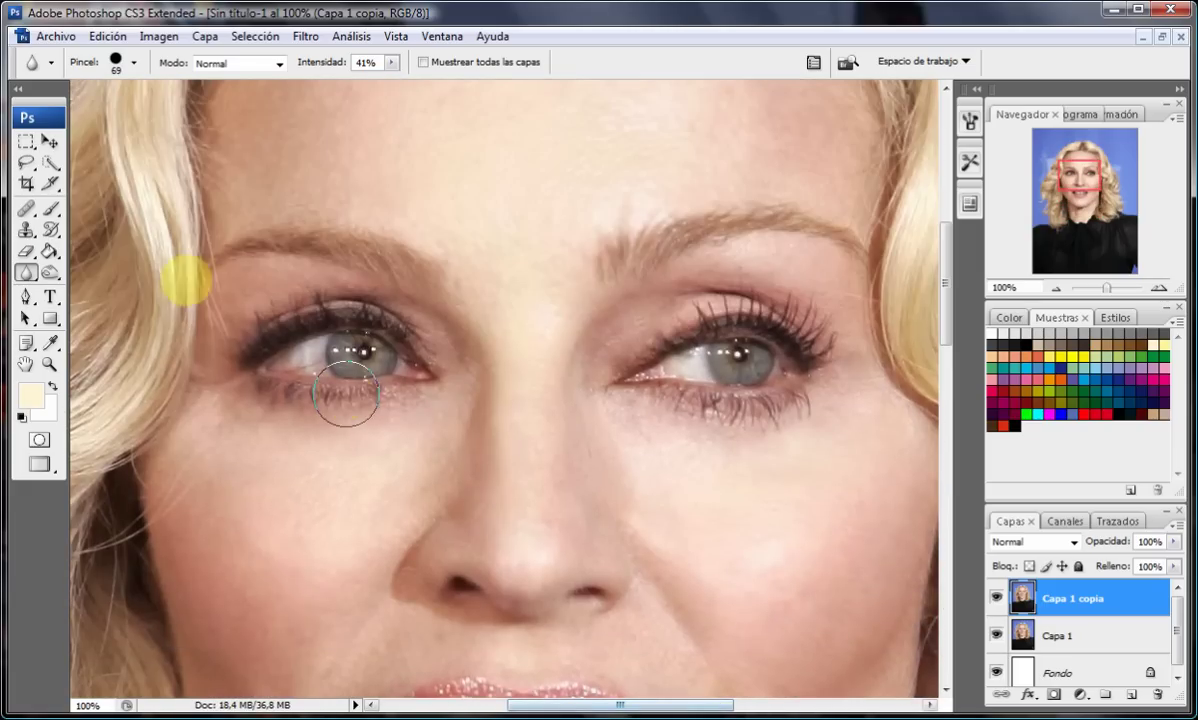
# - Zoom in on the brow and paint faint cream strokes over the forehead
pyautogui.click(46, 363)
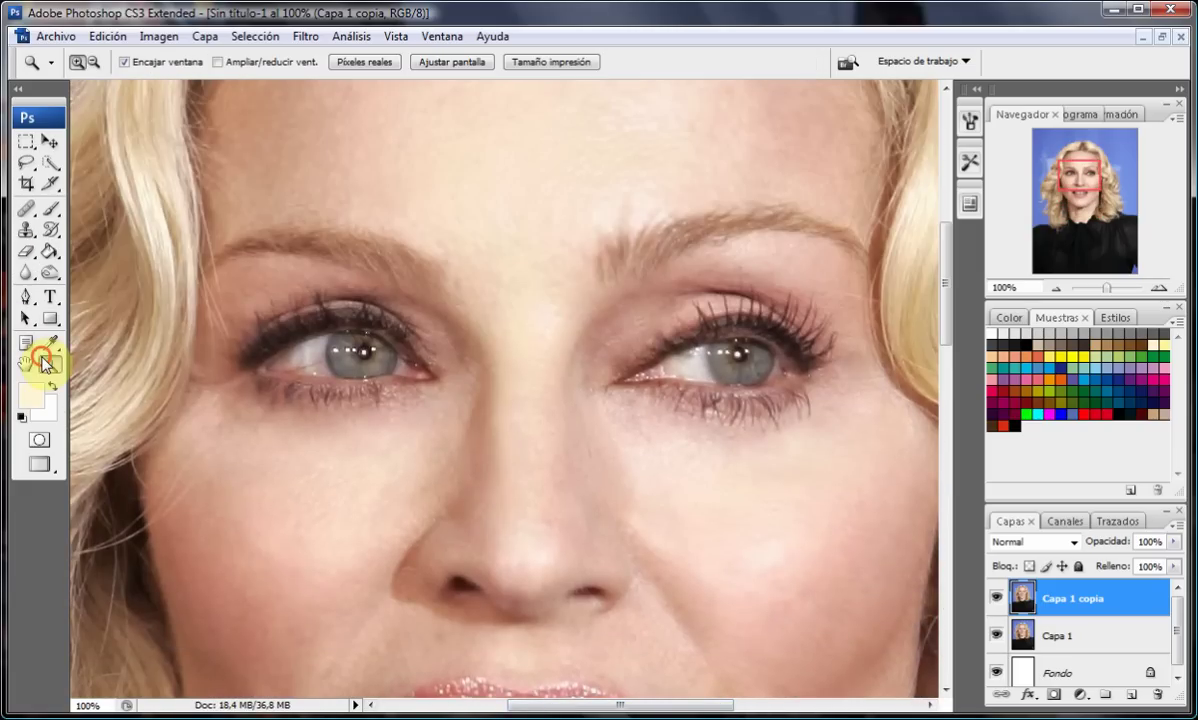
pyautogui.click(450, 62)
pyautogui.click(489, 346)
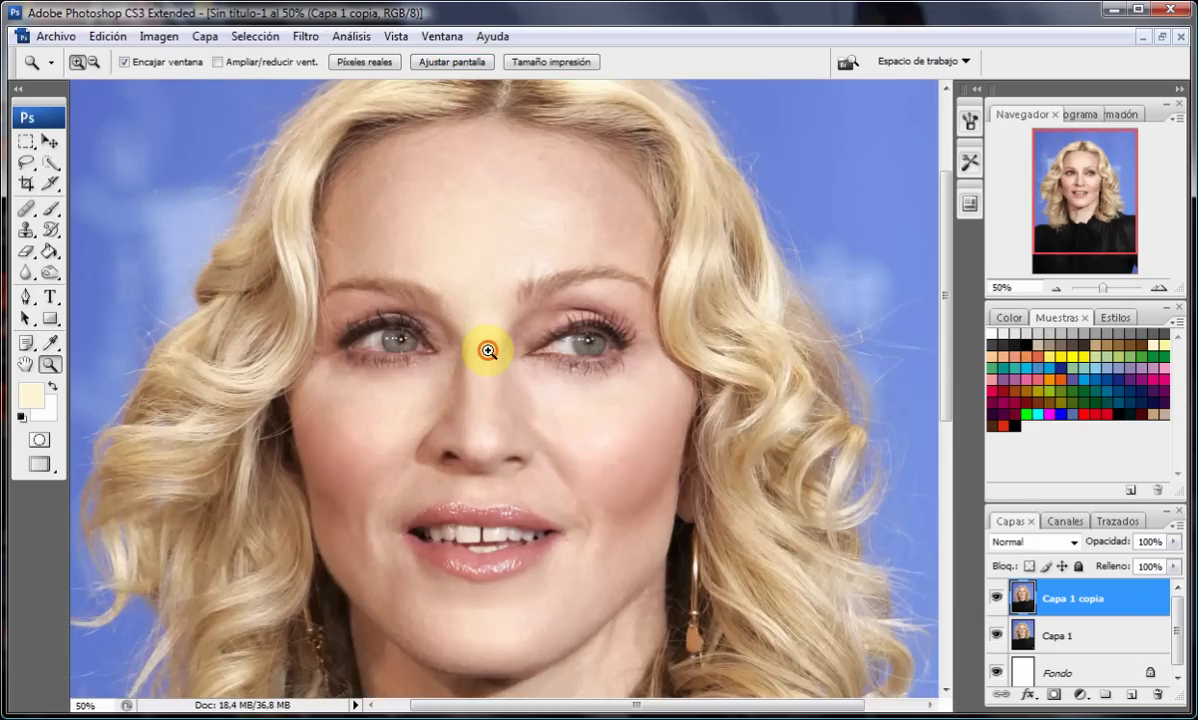
pyautogui.click(489, 346)
pyautogui.click(565, 318)
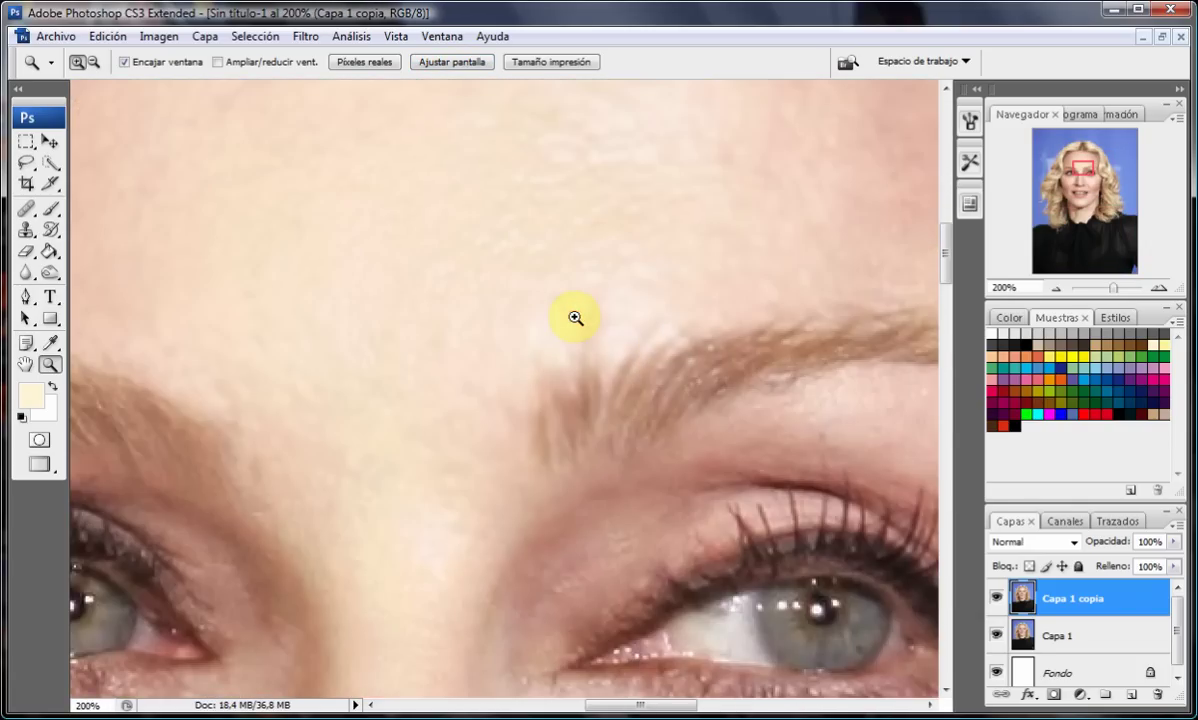
pyautogui.scroll(3, 573, 204)
pyautogui.click(49, 208)
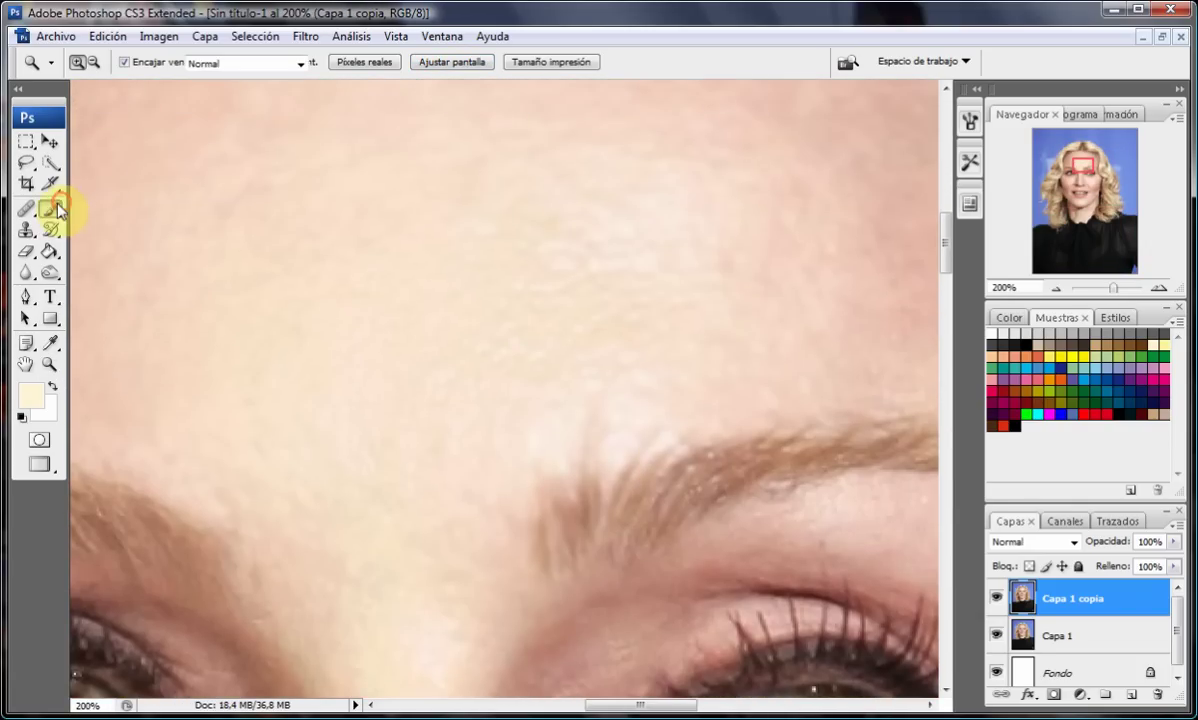
pyautogui.moveTo(607, 263)
pyautogui.mouseDown()
pyautogui.moveTo(636, 206)
pyautogui.moveTo(576, 337)
pyautogui.mouseUp()
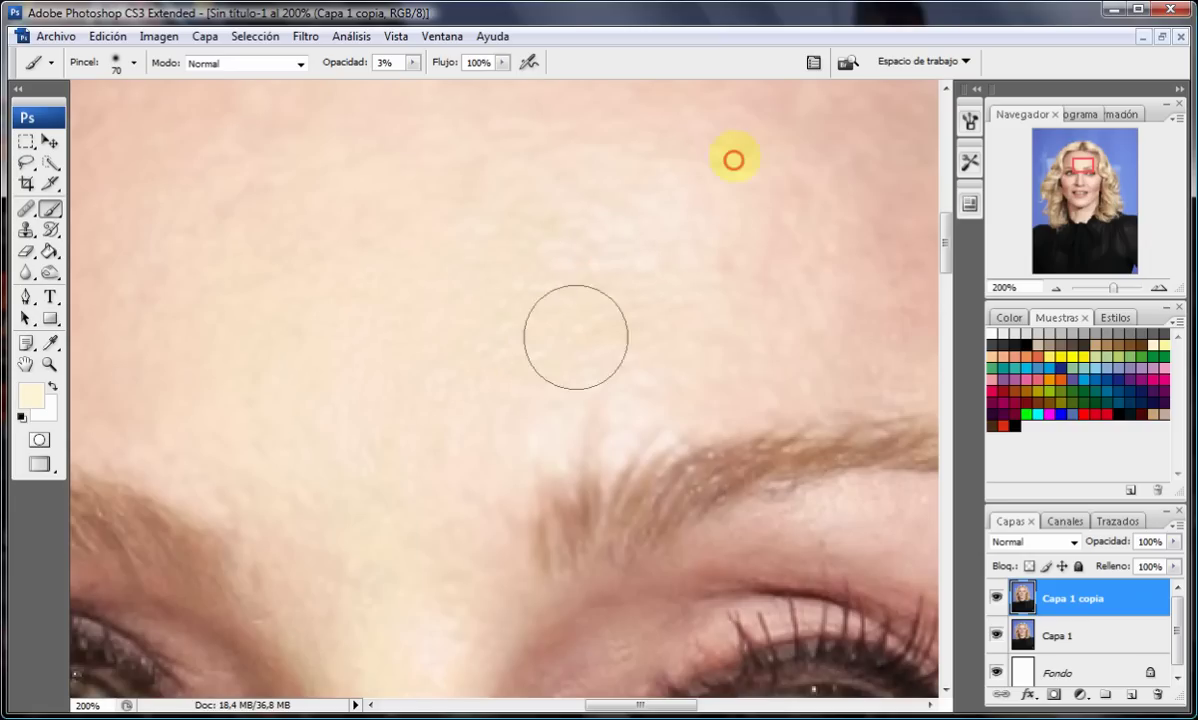
pyautogui.moveTo(682, 203); pyautogui.dragTo(746, 163)
# - Toggle Capa 1 copia to compare, zoom on the eye, and open Filtro > Licuar
pyautogui.press('z')
pyautogui.hotkey('ctrl', '0')
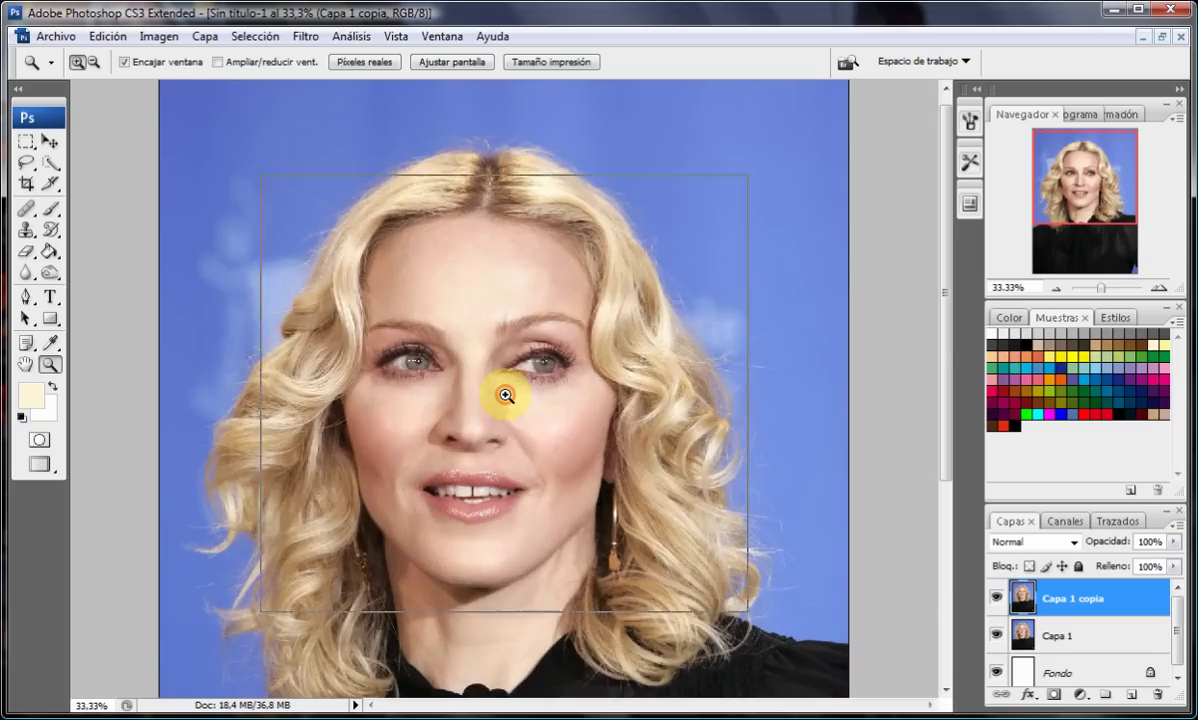
pyautogui.click(503, 396)
pyautogui.click(995, 597)
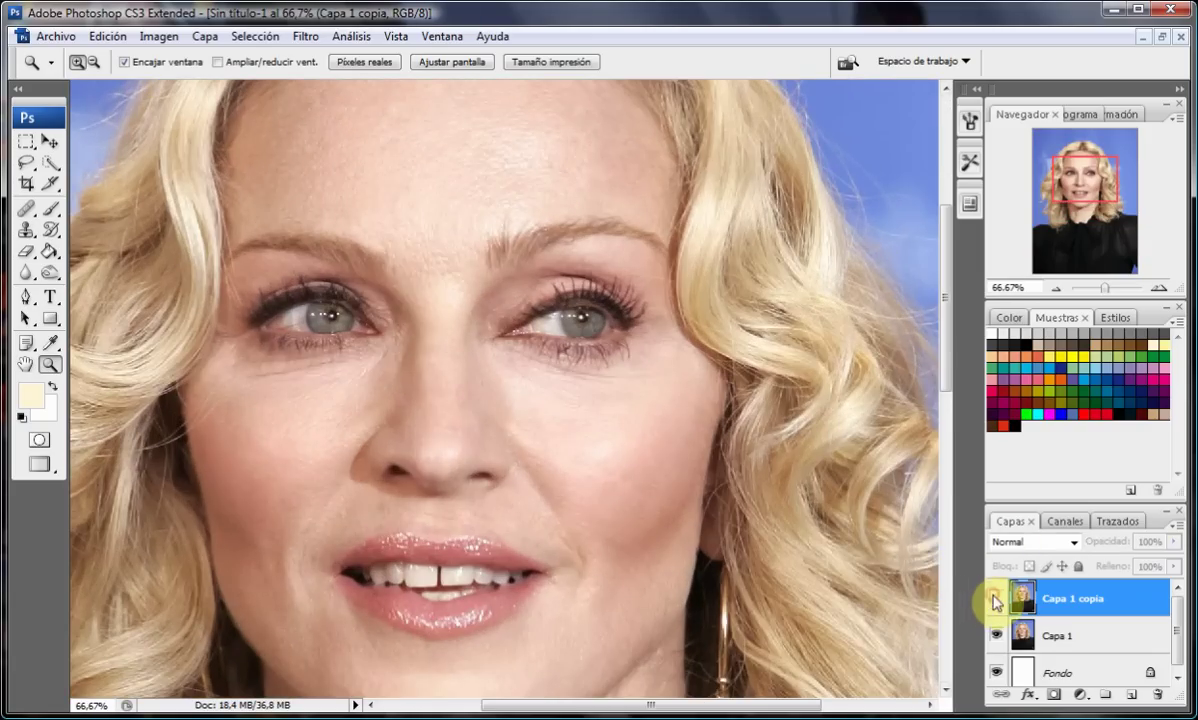
pyautogui.click(995, 597)
pyautogui.click(995, 597)
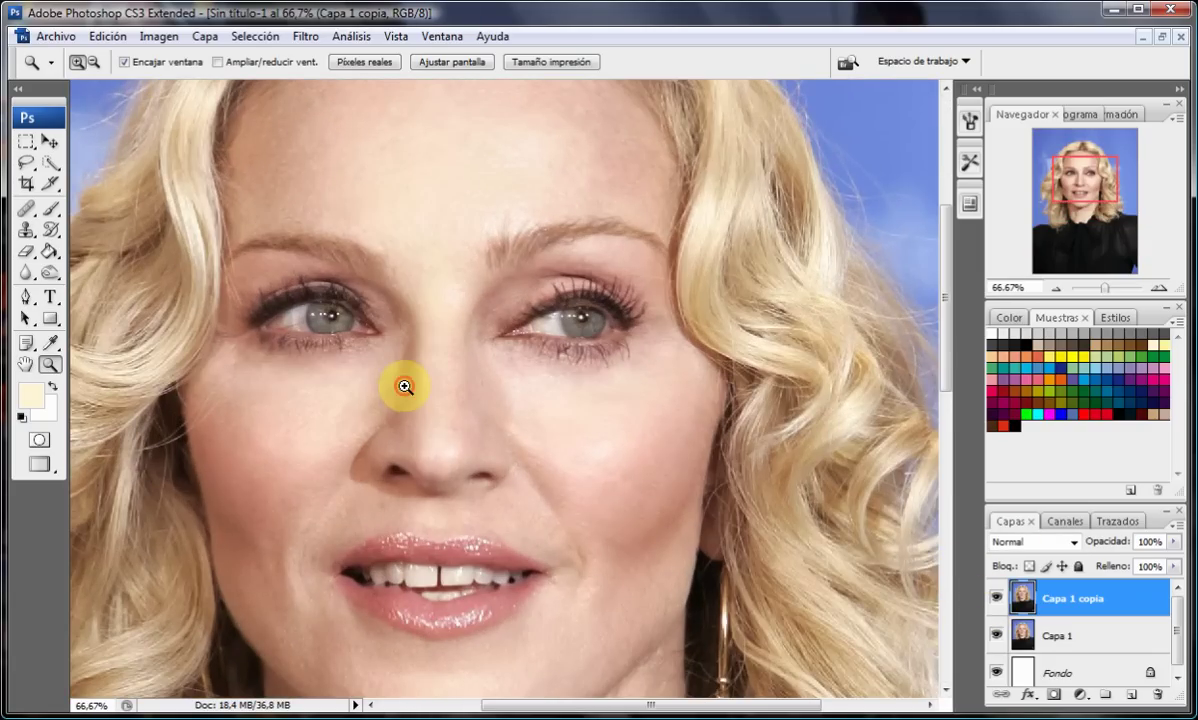
pyautogui.click(403, 384)
pyautogui.scroll(3, 486, 176)
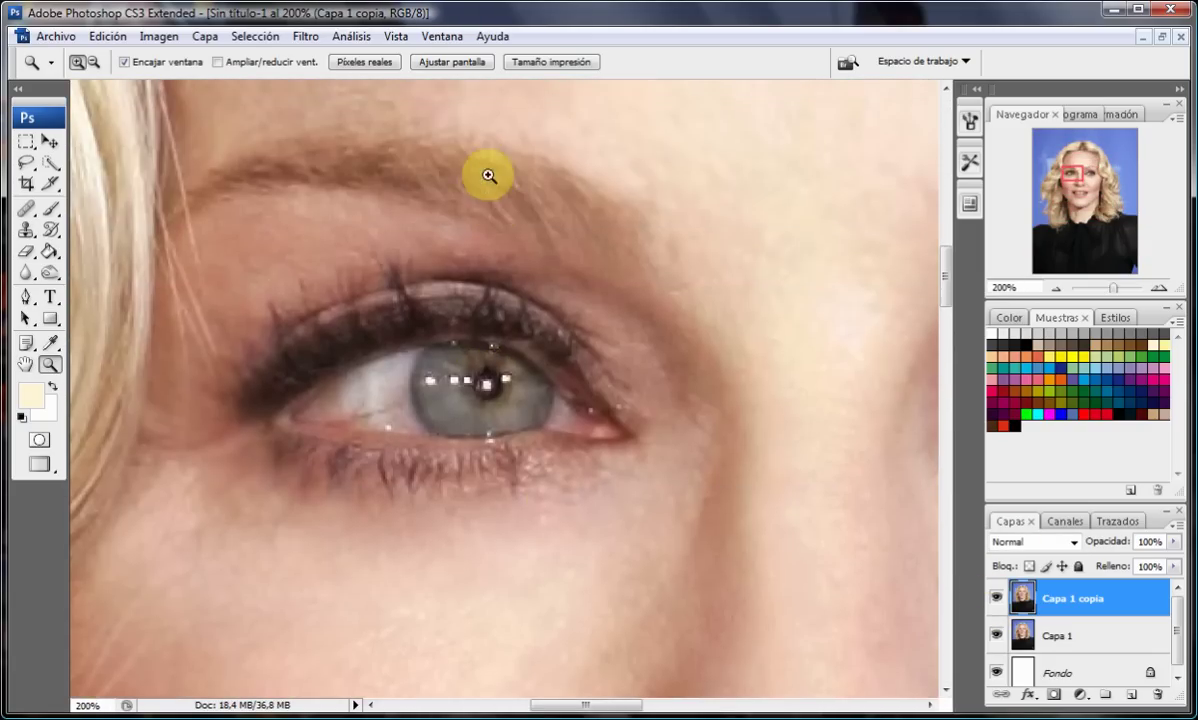
pyautogui.click(417, 280)
pyautogui.click(50, 208)
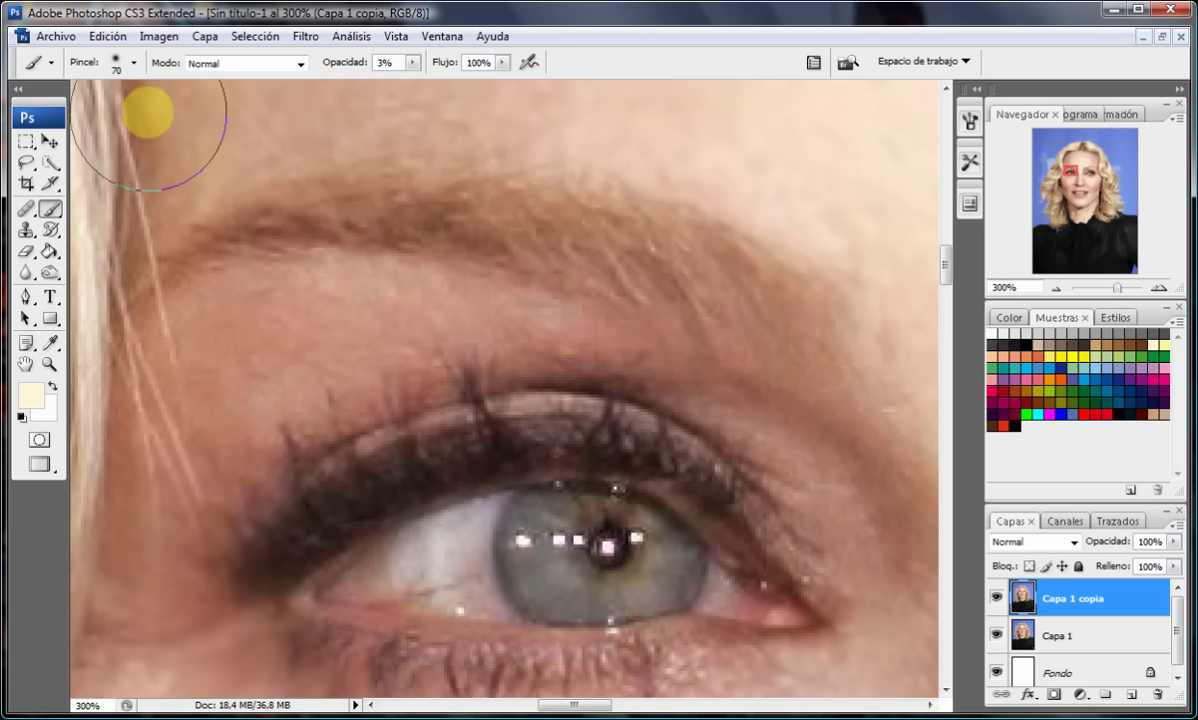
pyautogui.click(306, 37)
pyautogui.click(310, 144)
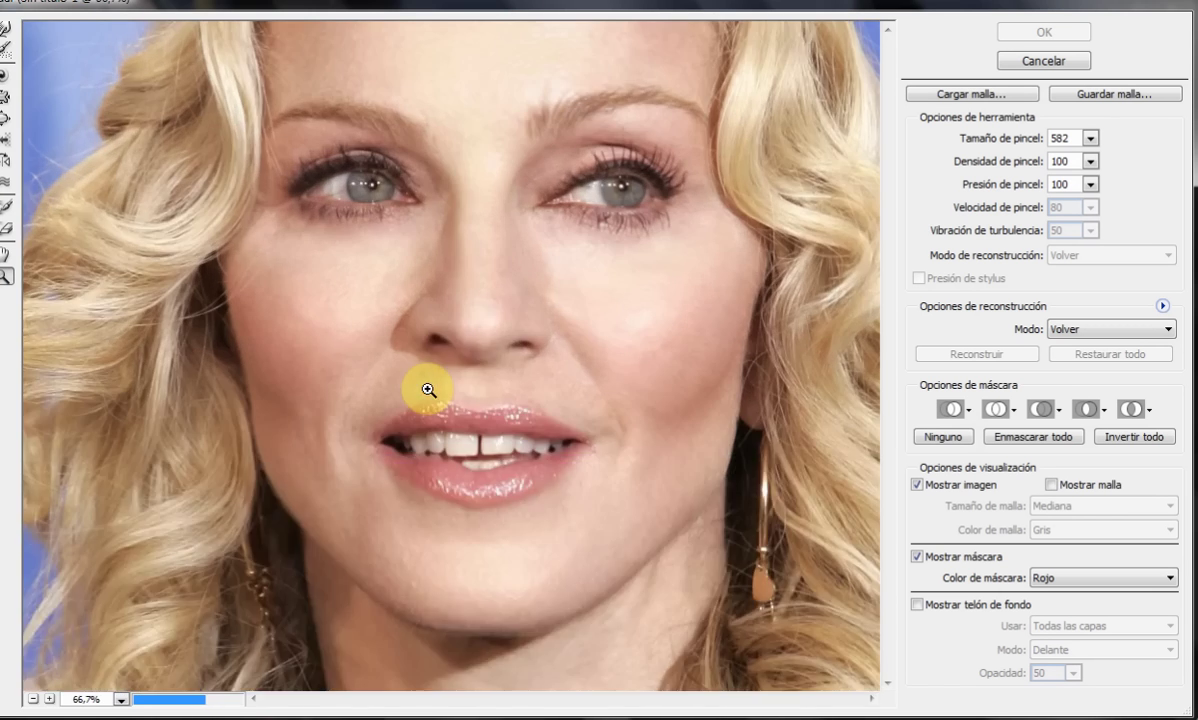
# - At 100% preview, set the Liquify brush size to 97 and push the inner eye corner
pyautogui.click(428, 388)
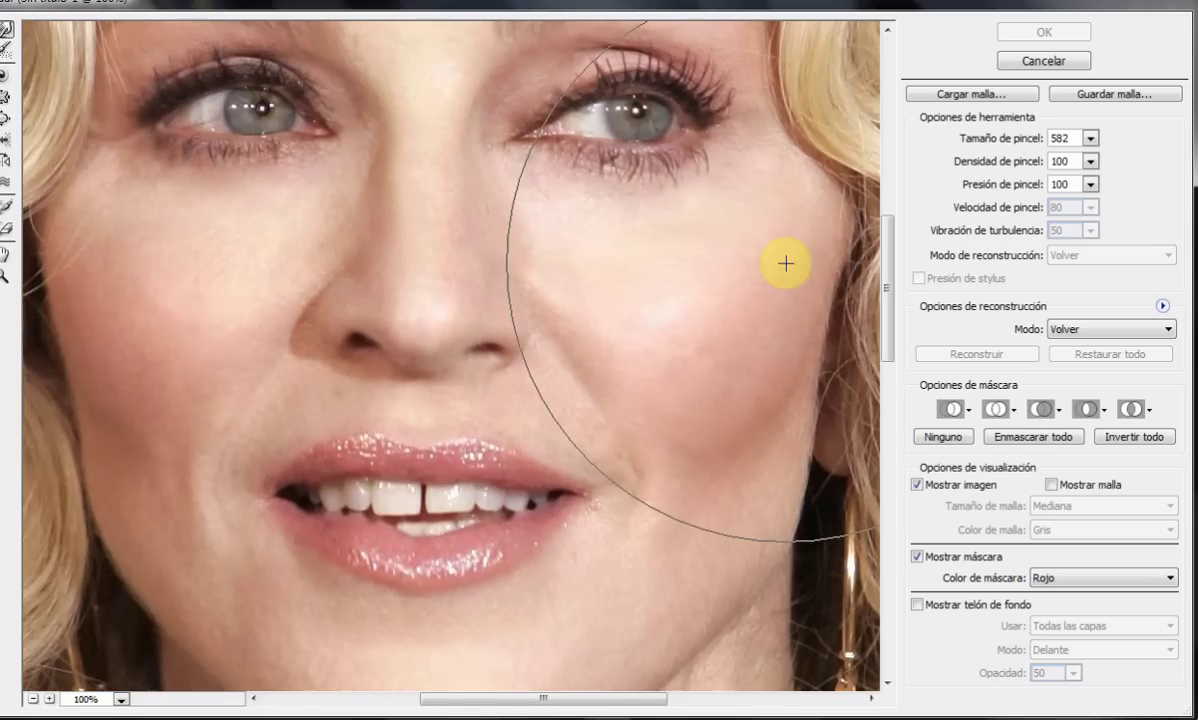
pyautogui.click(1091, 138)
pyautogui.moveTo(1027, 168); pyautogui.dragTo(1020, 166)
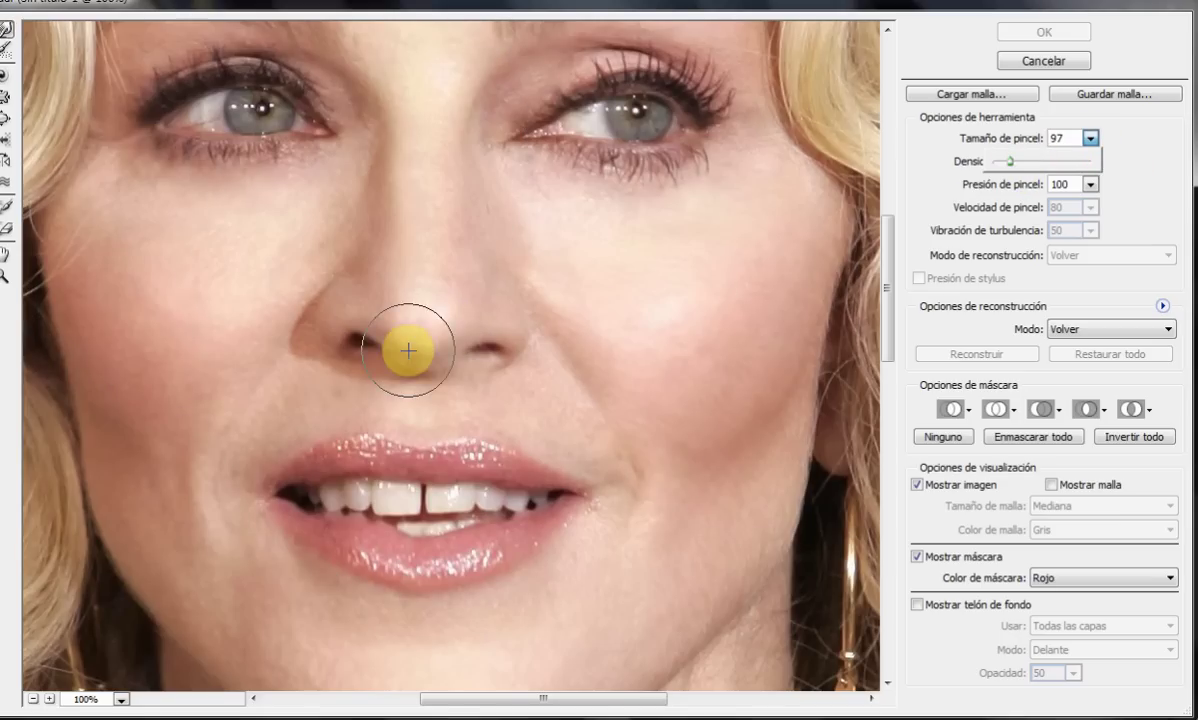
pyautogui.click(420, 351)
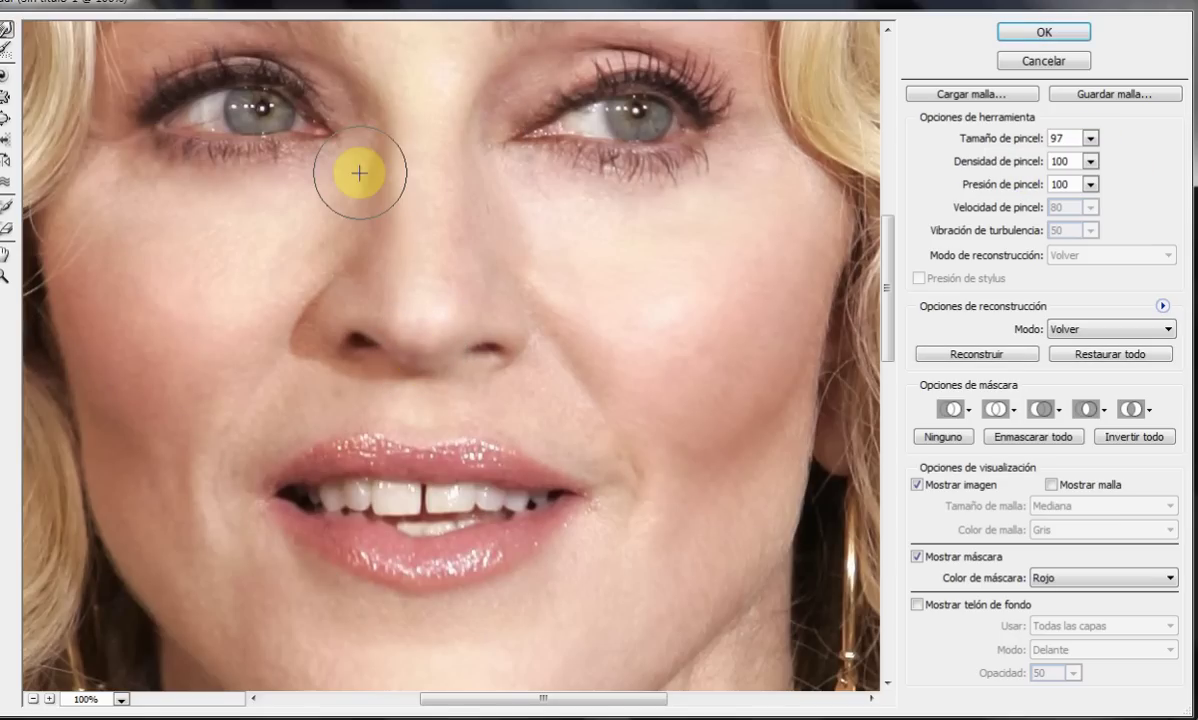
pyautogui.moveTo(361, 173)
pyautogui.mouseDown()
pyautogui.moveTo(357, 187)
pyautogui.moveTo(465, 175)
pyautogui.moveTo(350, 160)
pyautogui.mouseUp()
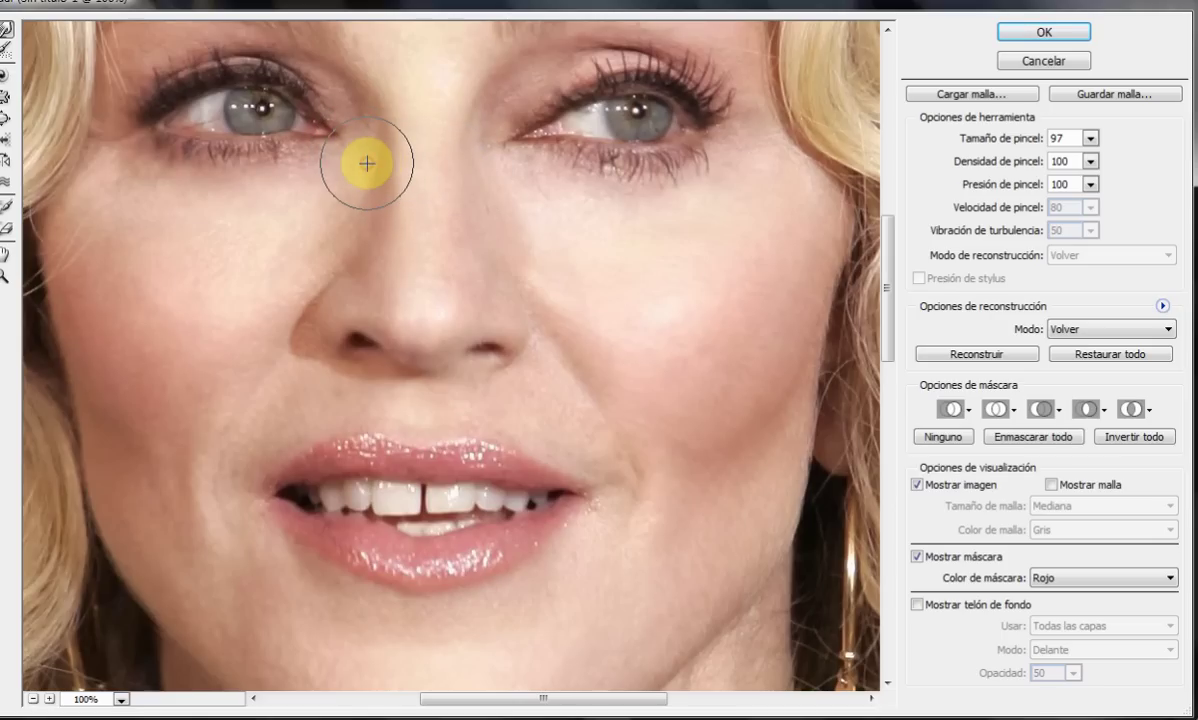
pyautogui.scroll(-1, 560, 210)
pyautogui.scroll(5, 560, 210)
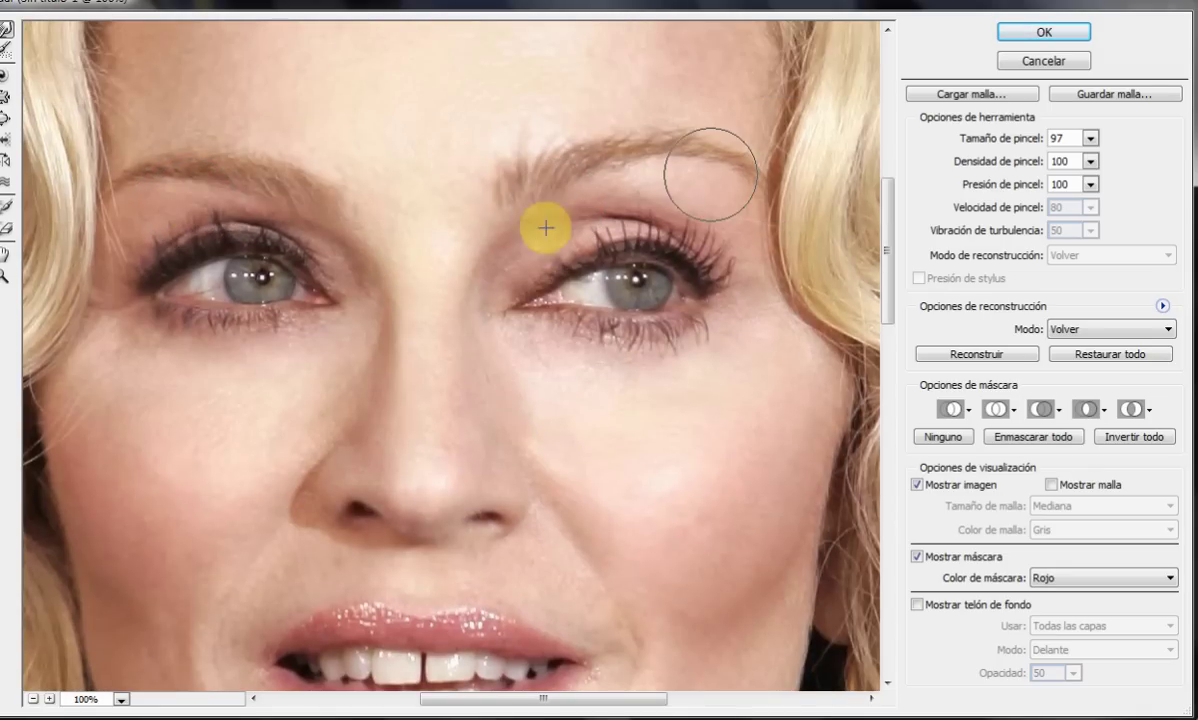
pyautogui.scroll(-1, 430, 420)
pyautogui.scroll(-3, 427, 410)
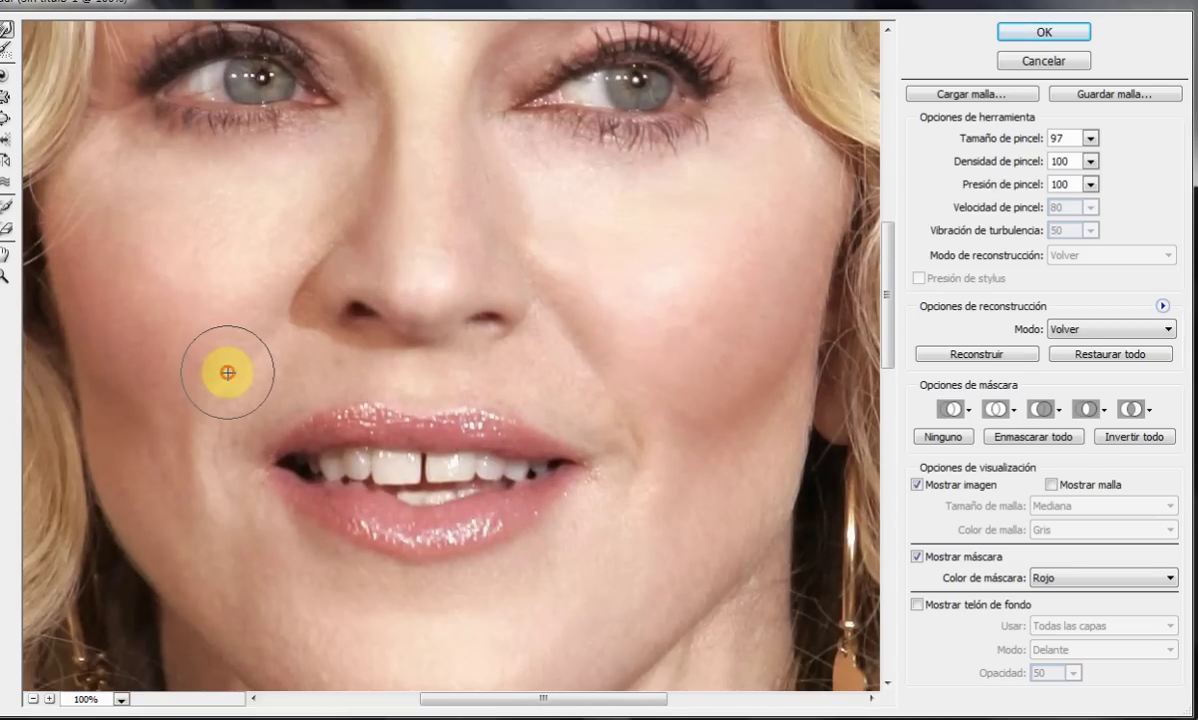
# - Reshape the upper lip outline with Deformar hacia delante
pyautogui.click(8, 48)
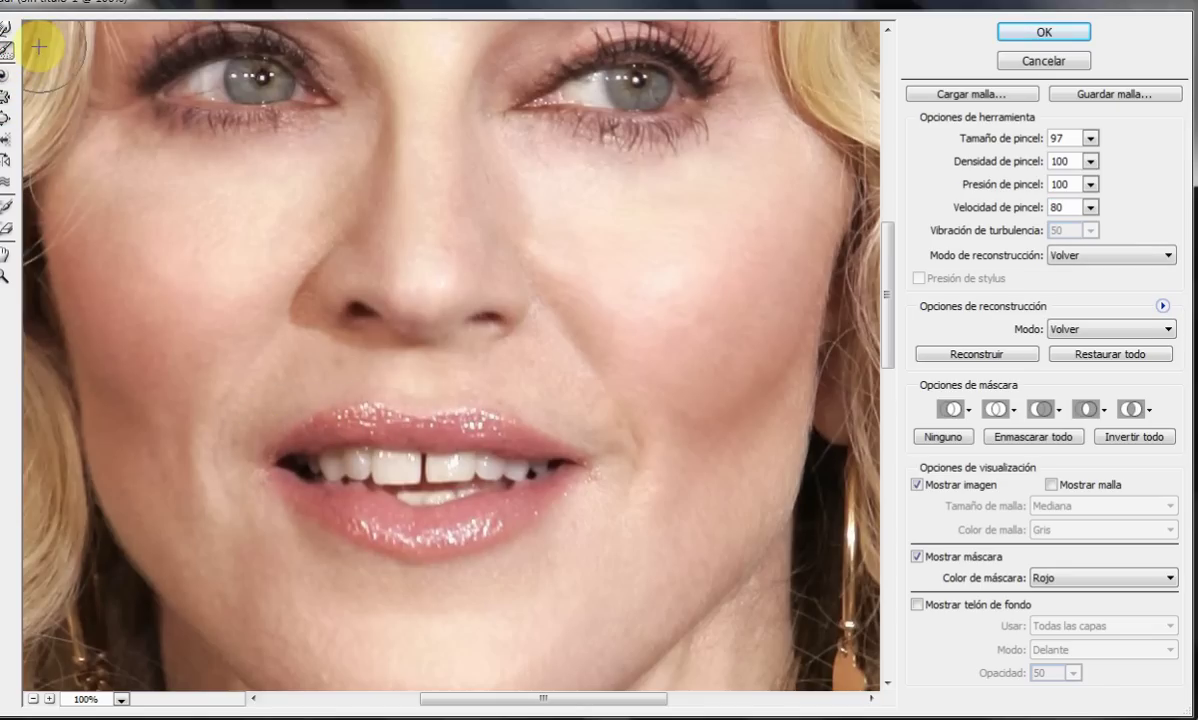
pyautogui.click(8, 32)
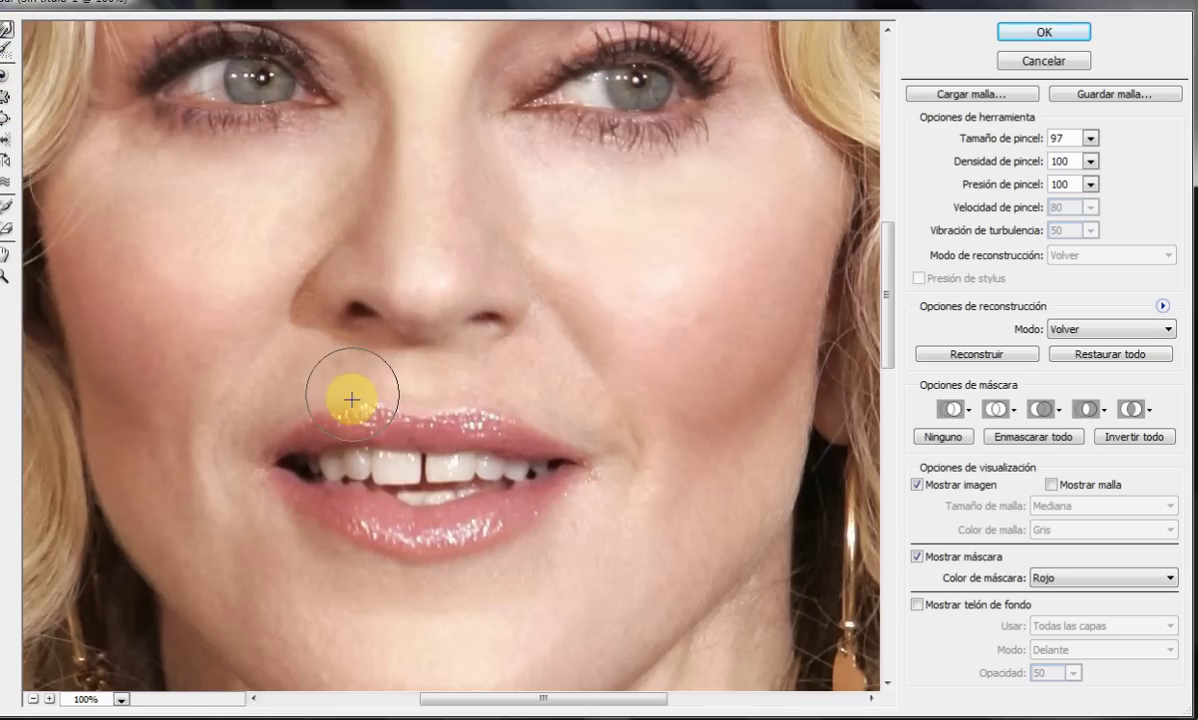
pyautogui.click(316, 409)
pyautogui.moveTo(316, 410)
pyautogui.mouseDown()
pyautogui.moveTo(517, 420)
pyautogui.moveTo(481, 409)
pyautogui.mouseUp()
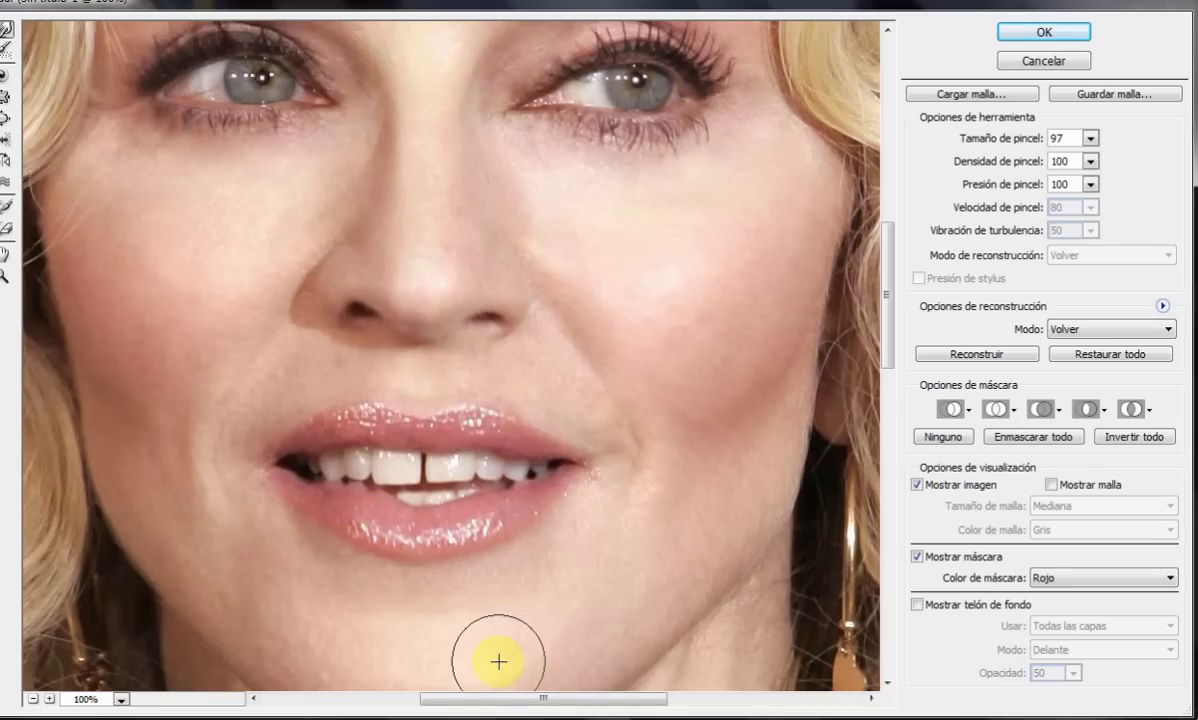
# - Warp the front teeth with a size-61 Deformar hacia delante brush and apply Liquify
pyautogui.click(413, 582)
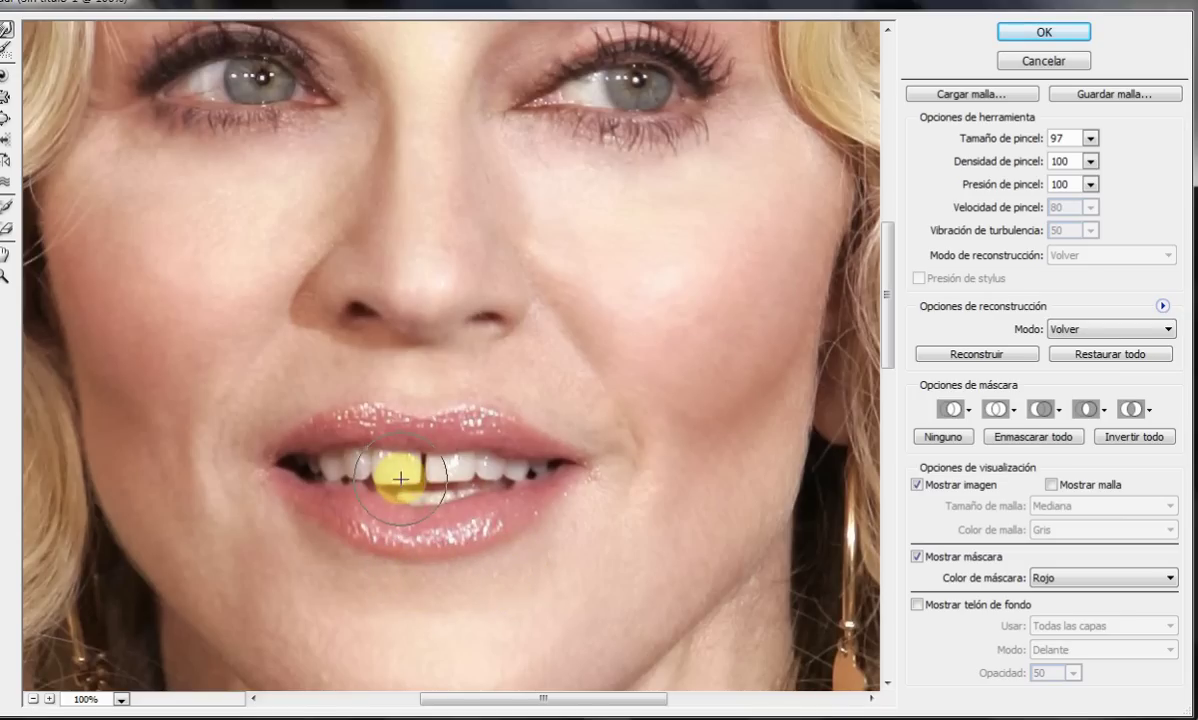
pyautogui.click(5, 55)
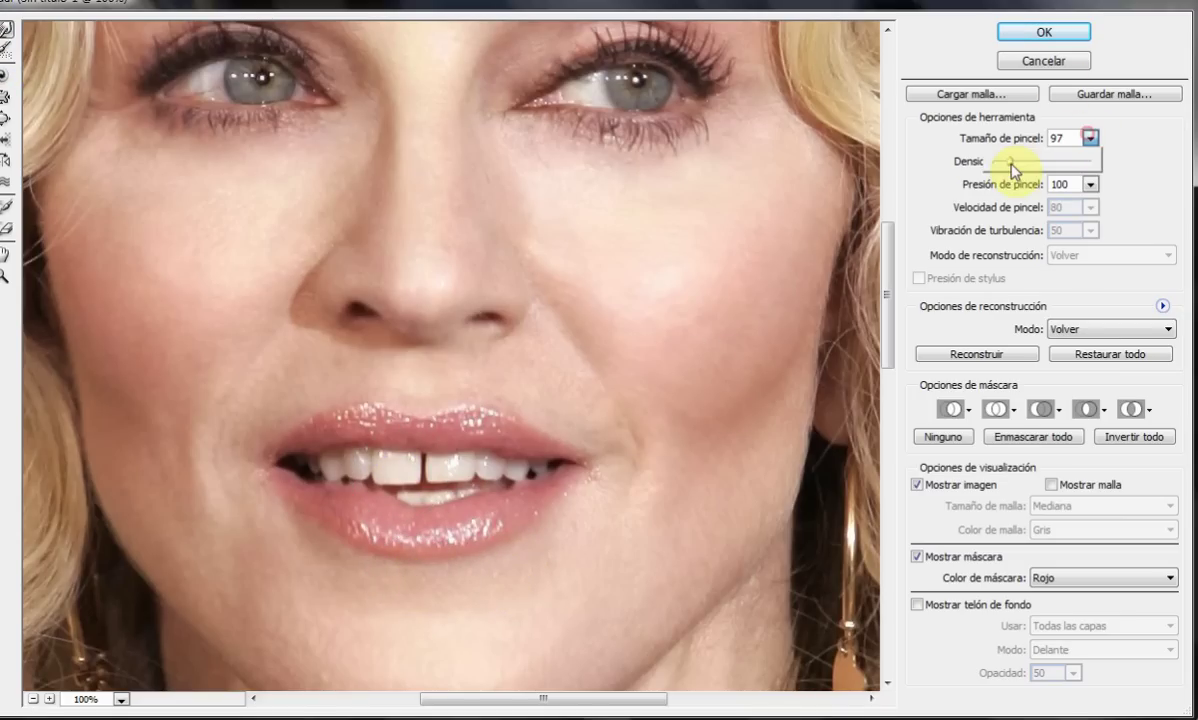
pyautogui.click(377, 487)
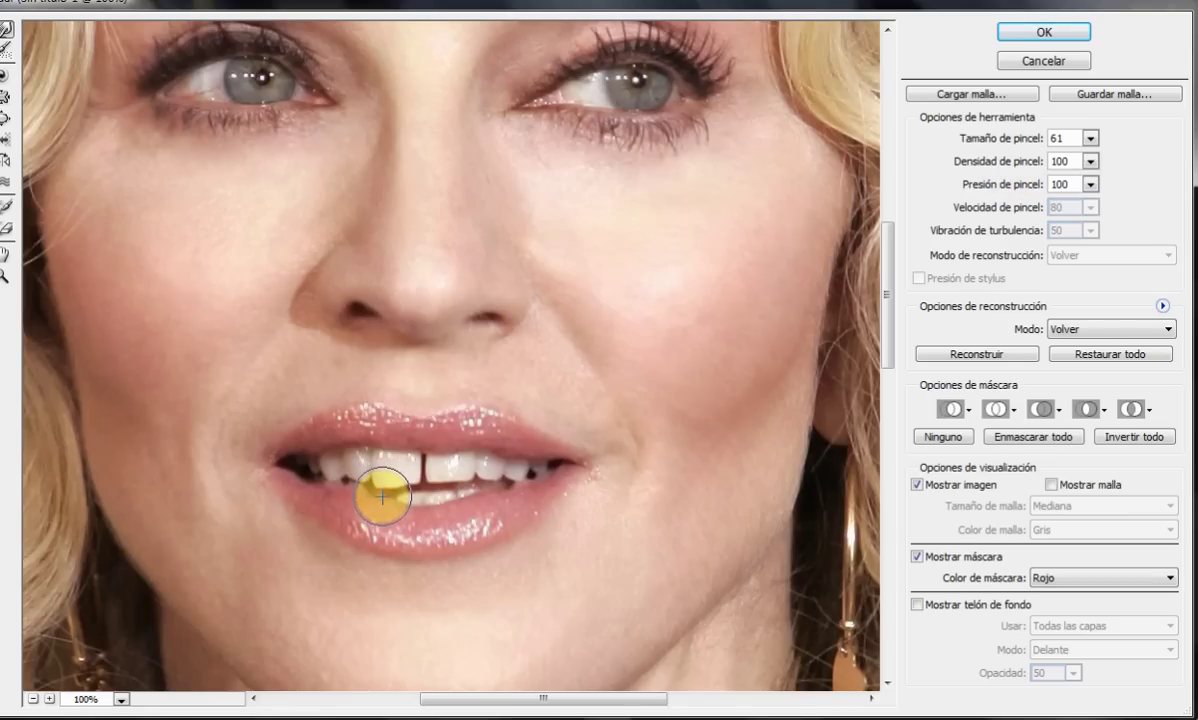
pyautogui.click(5, 47)
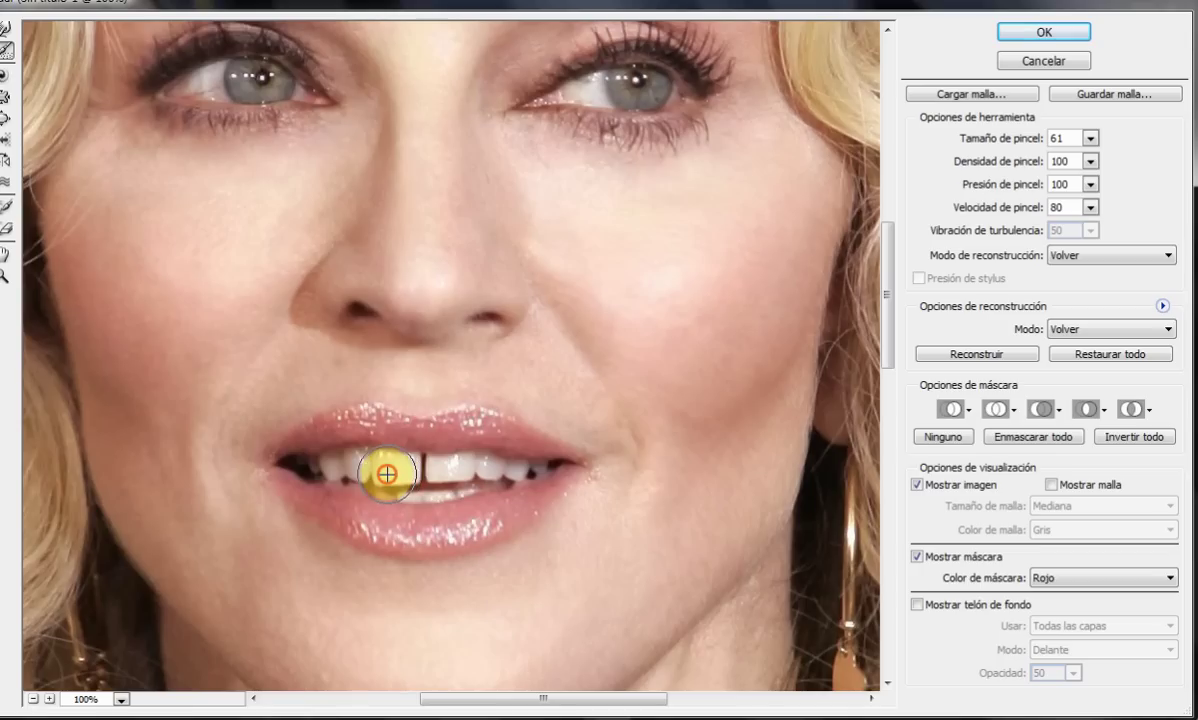
pyautogui.click(5, 28)
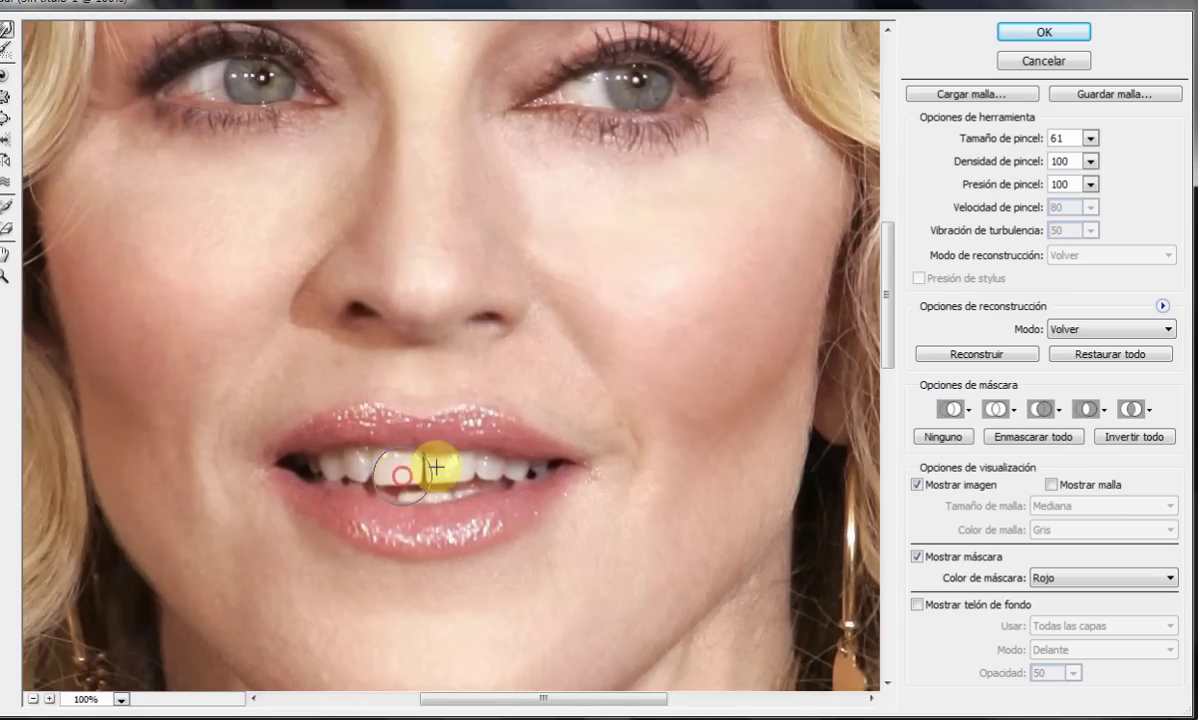
pyautogui.moveTo(446, 468); pyautogui.dragTo(432, 466)
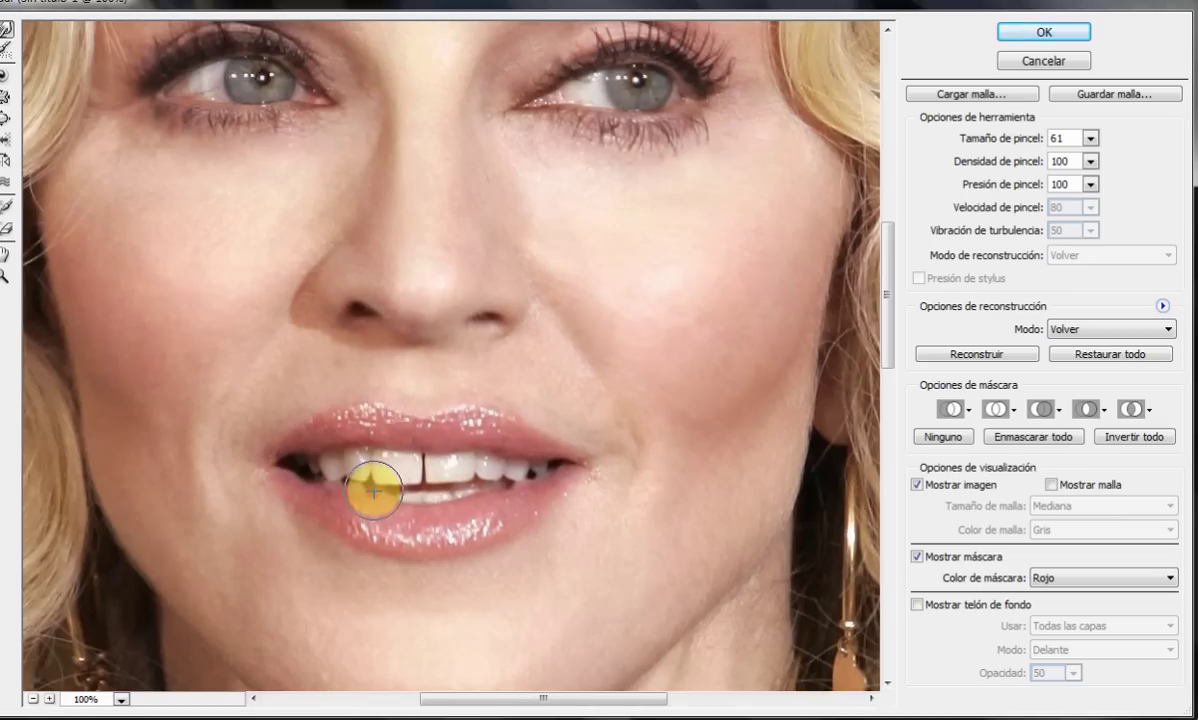
pyautogui.click(1018, 30)
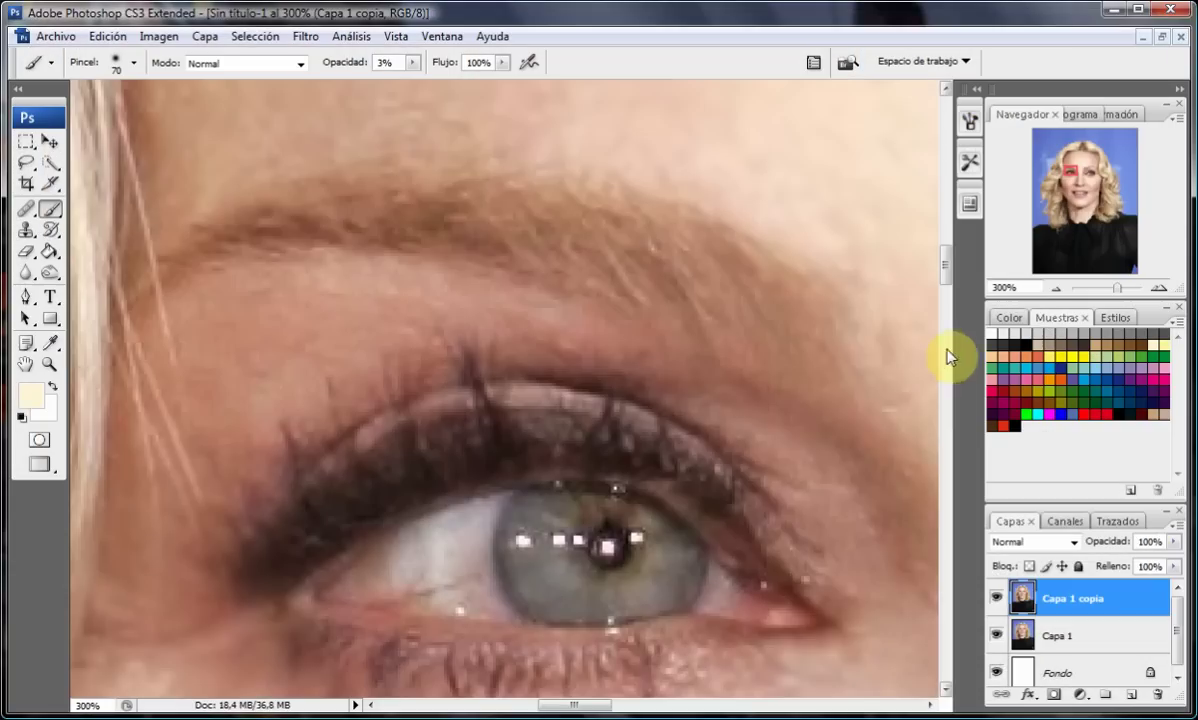
# - Fit the image, turn Capa 1 copia back on, and zoom in closely on the mouth and teeth
pyautogui.rightClick(703, 407)
pyautogui.click(49, 364)
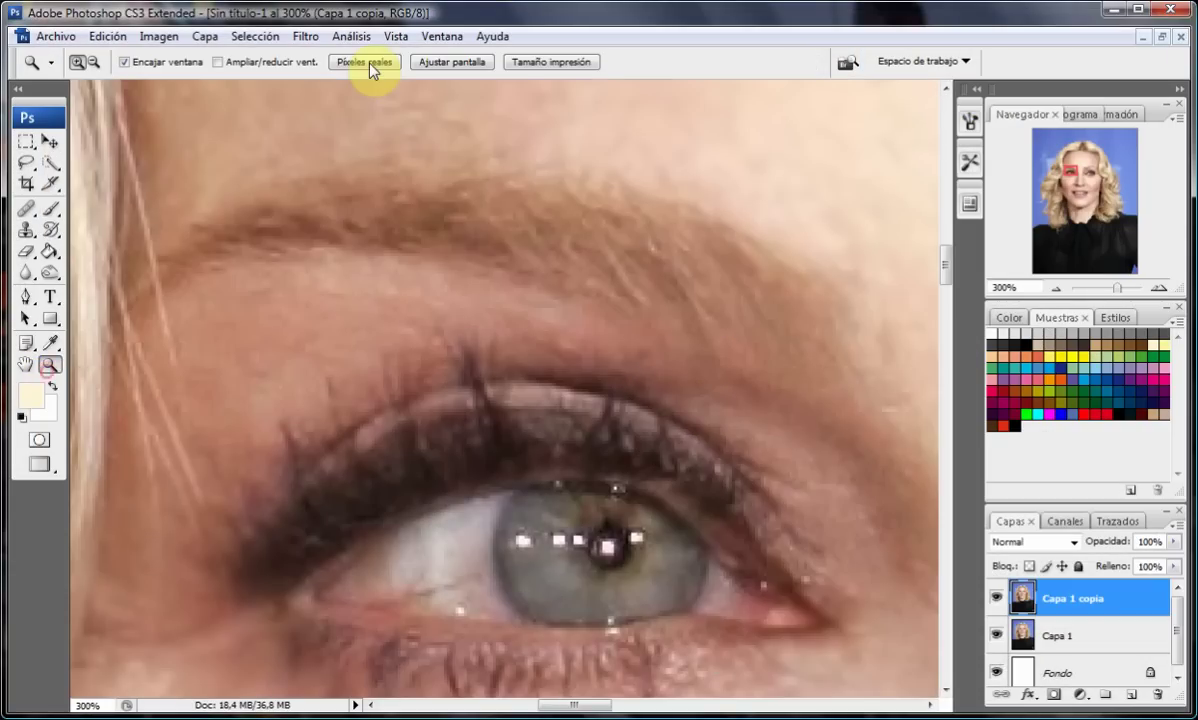
pyautogui.click(440, 64)
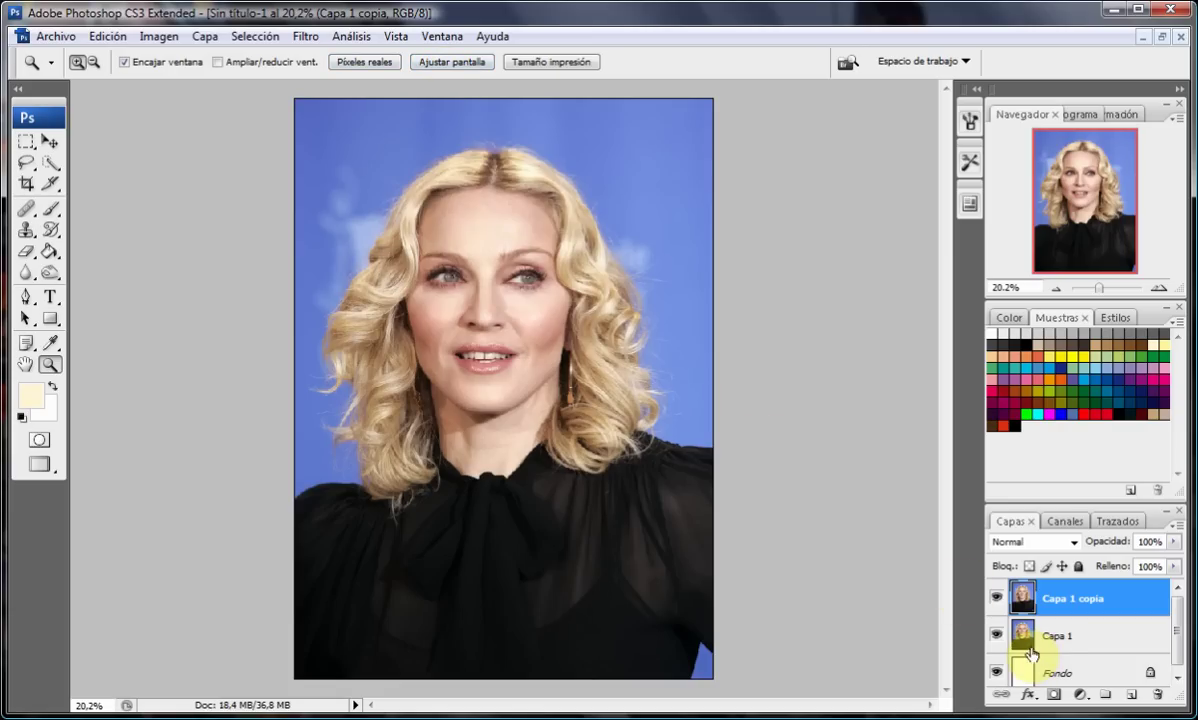
pyautogui.click(997, 599)
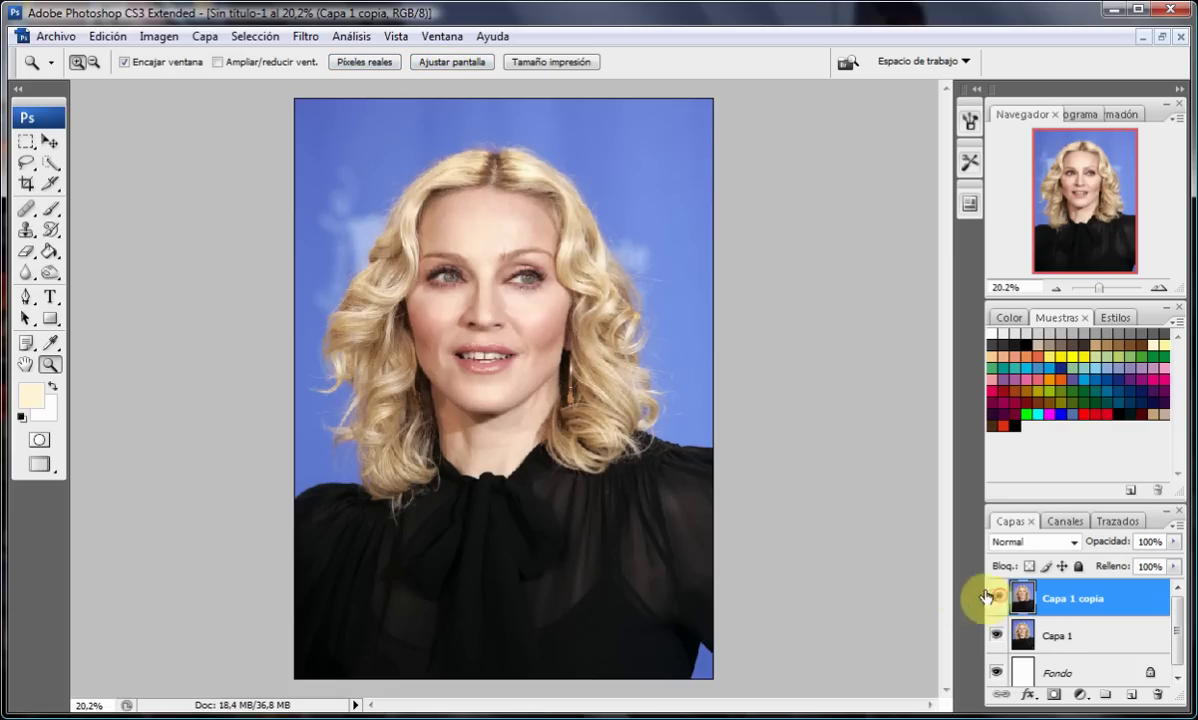
pyautogui.click(487, 392)
pyautogui.click(481, 369)
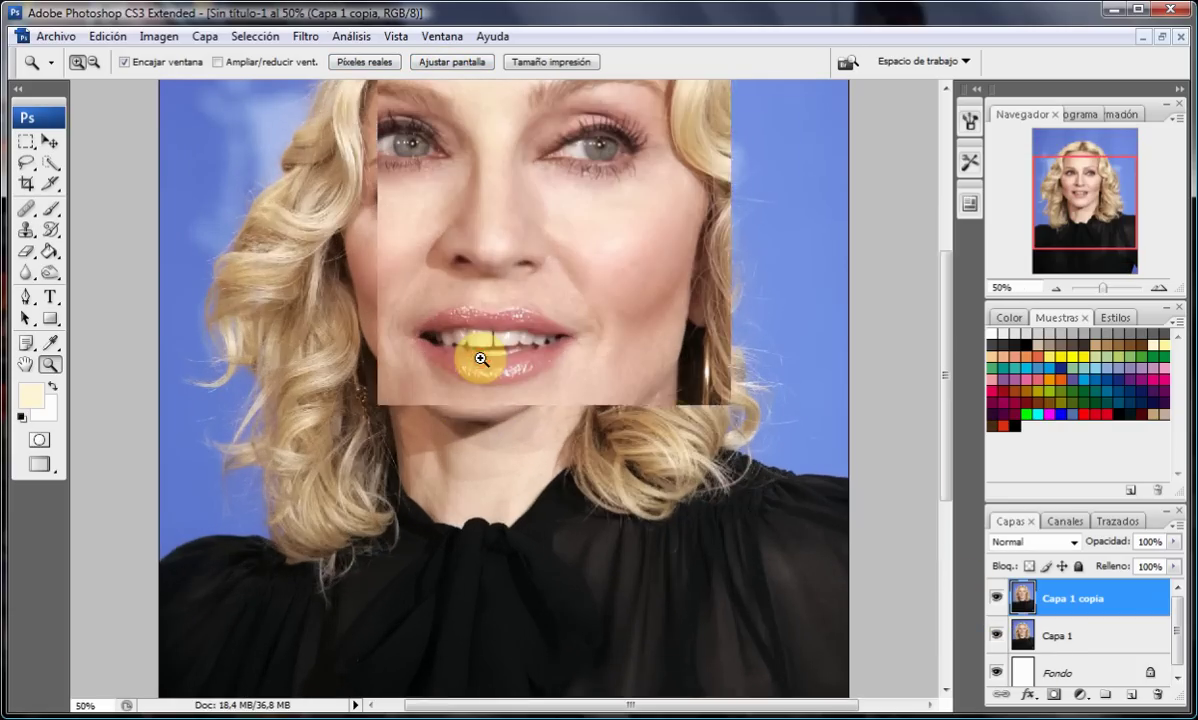
pyautogui.click(527, 350)
pyautogui.click(535, 388)
pyautogui.click(484, 430)
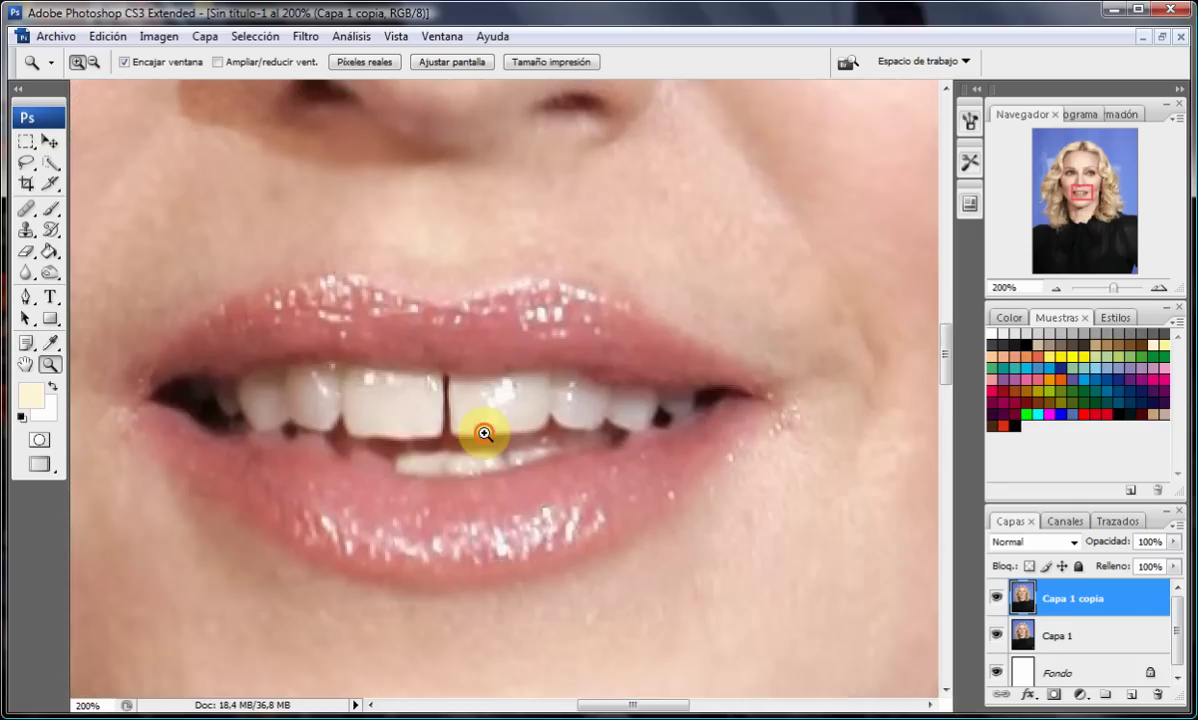
pyautogui.click(49, 209)
# - Paint down the gap between the two front teeth with a 7 px soft brush at 9% opacity
pyautogui.rightClick(388, 316)
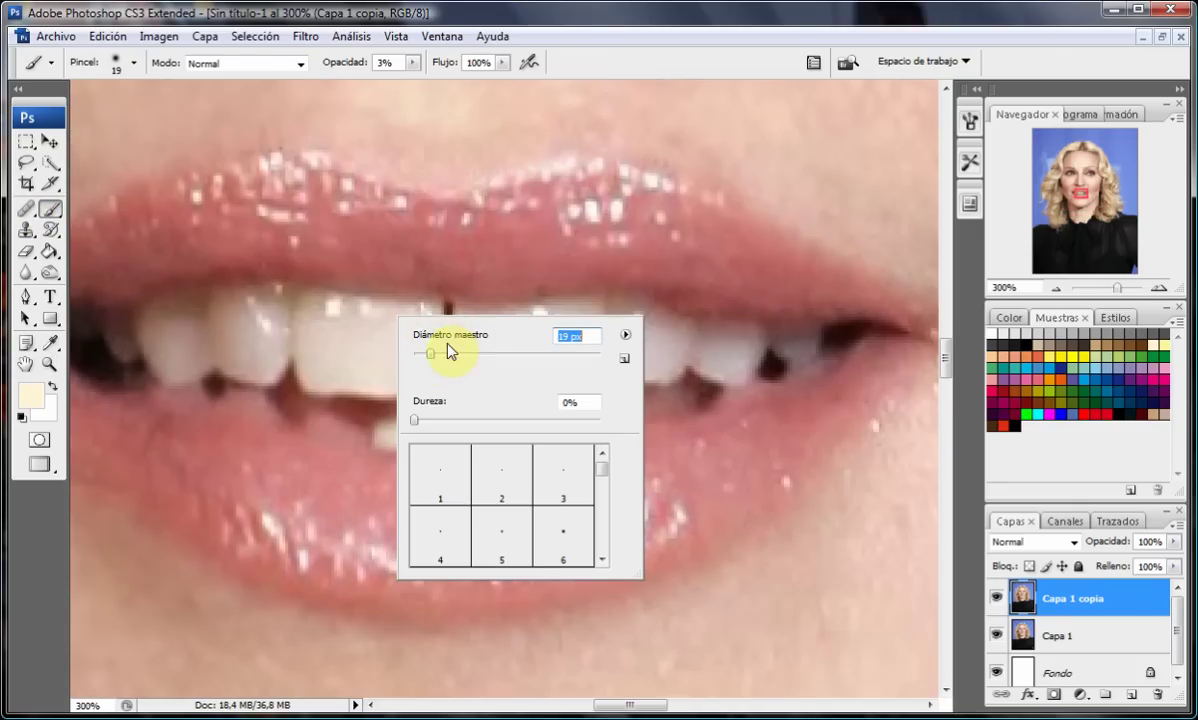
pyautogui.rightClick(560, 198)
pyautogui.click(446, 313)
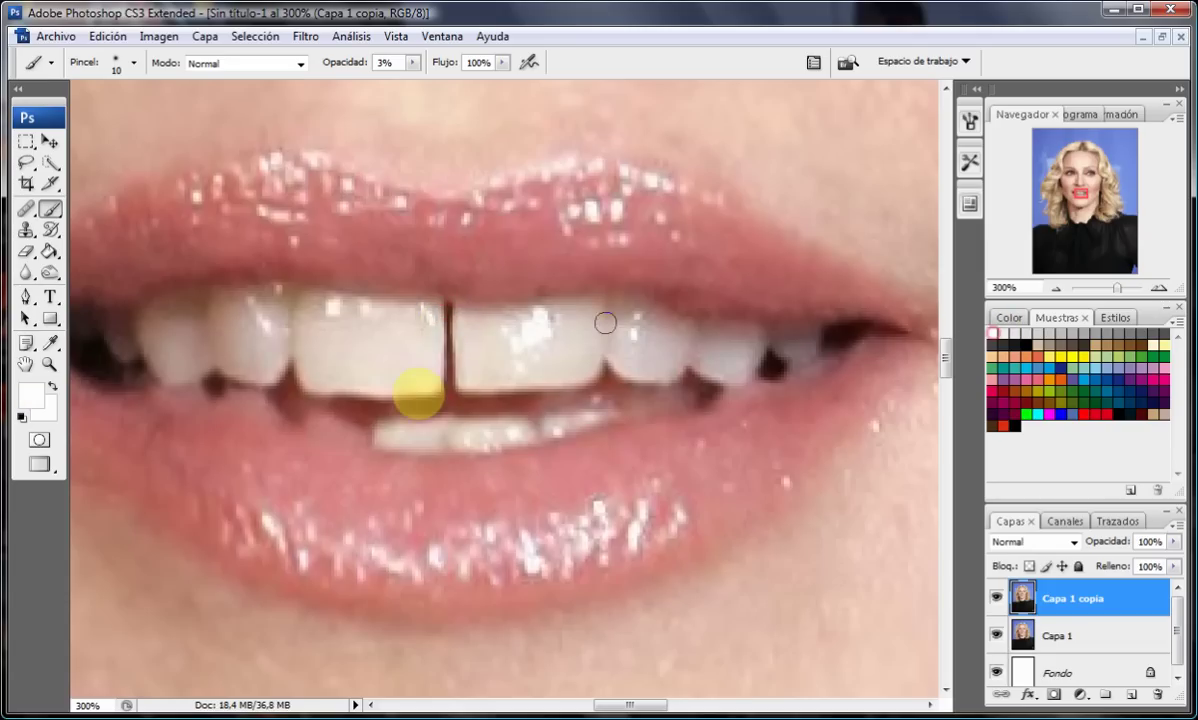
pyautogui.rightClick(471, 371)
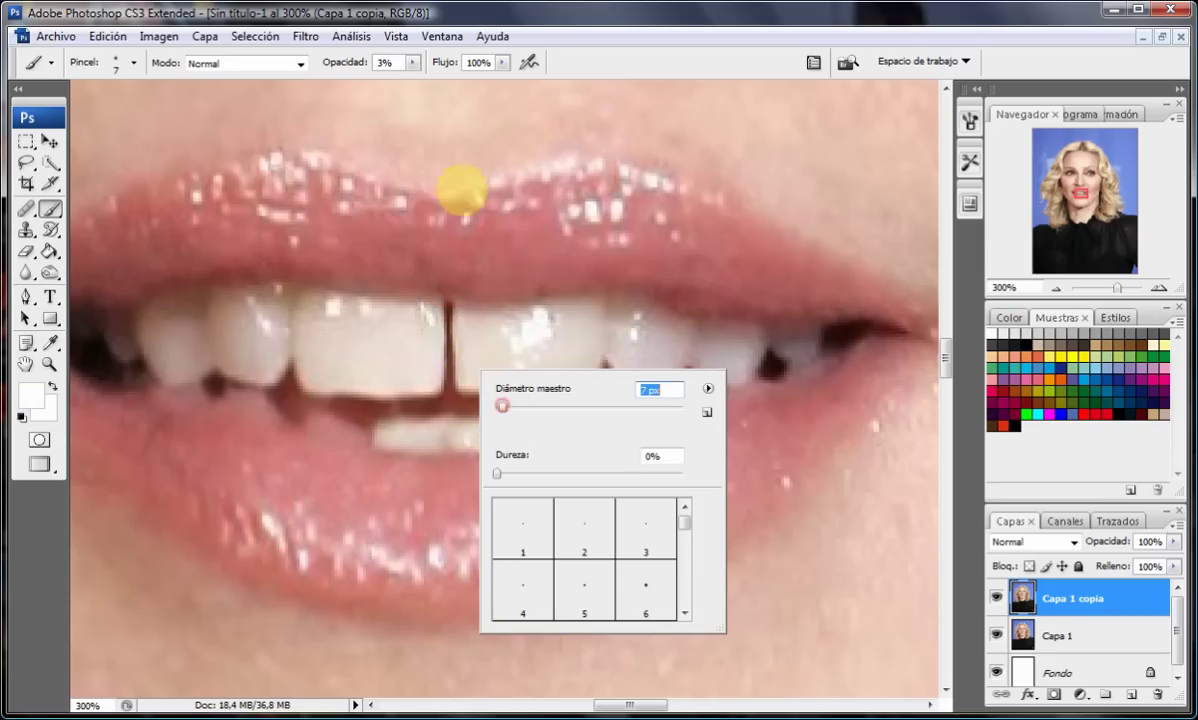
pyautogui.click(413, 63)
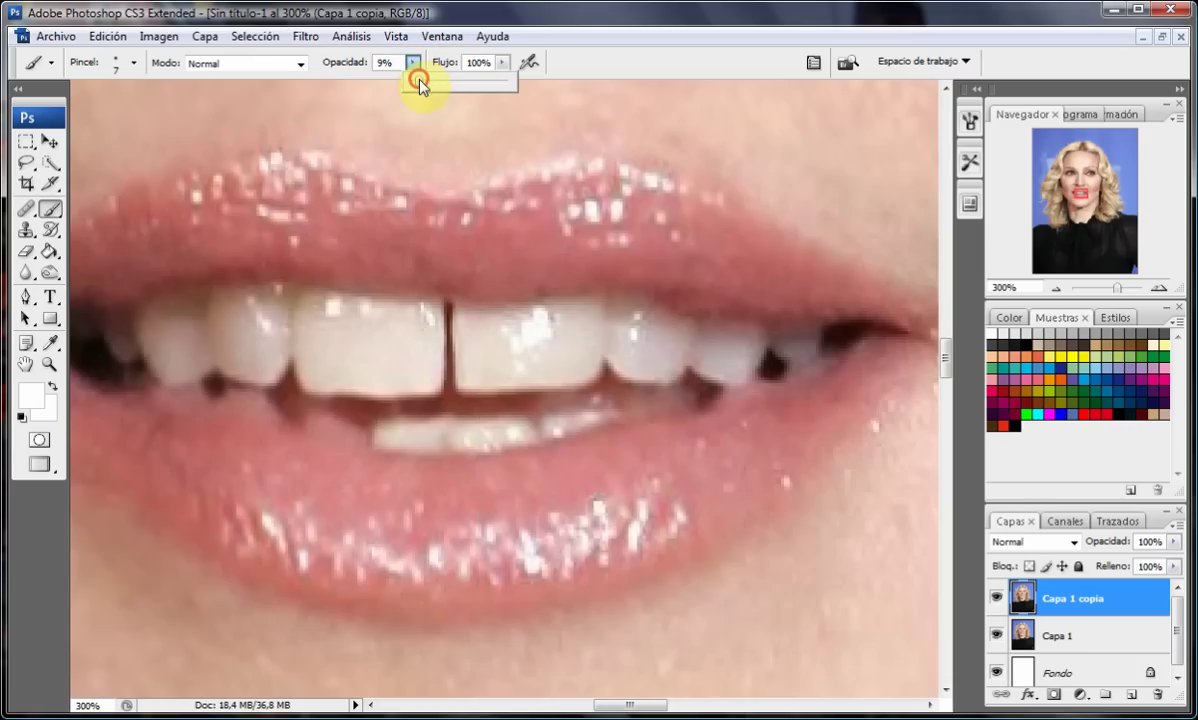
pyautogui.moveTo(451, 383); pyautogui.dragTo(450, 336)
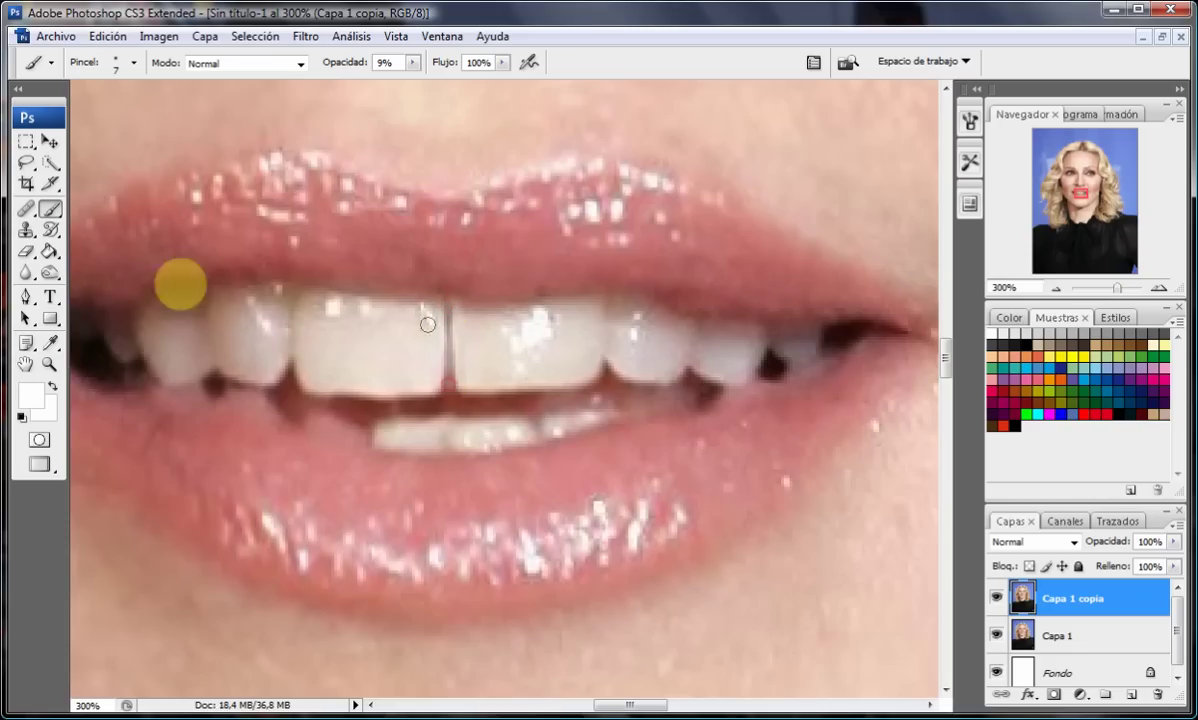
pyautogui.click(48, 364)
# - Fit the portrait on screen, then zoom in close on the right-hand eye
pyautogui.click(430, 62)
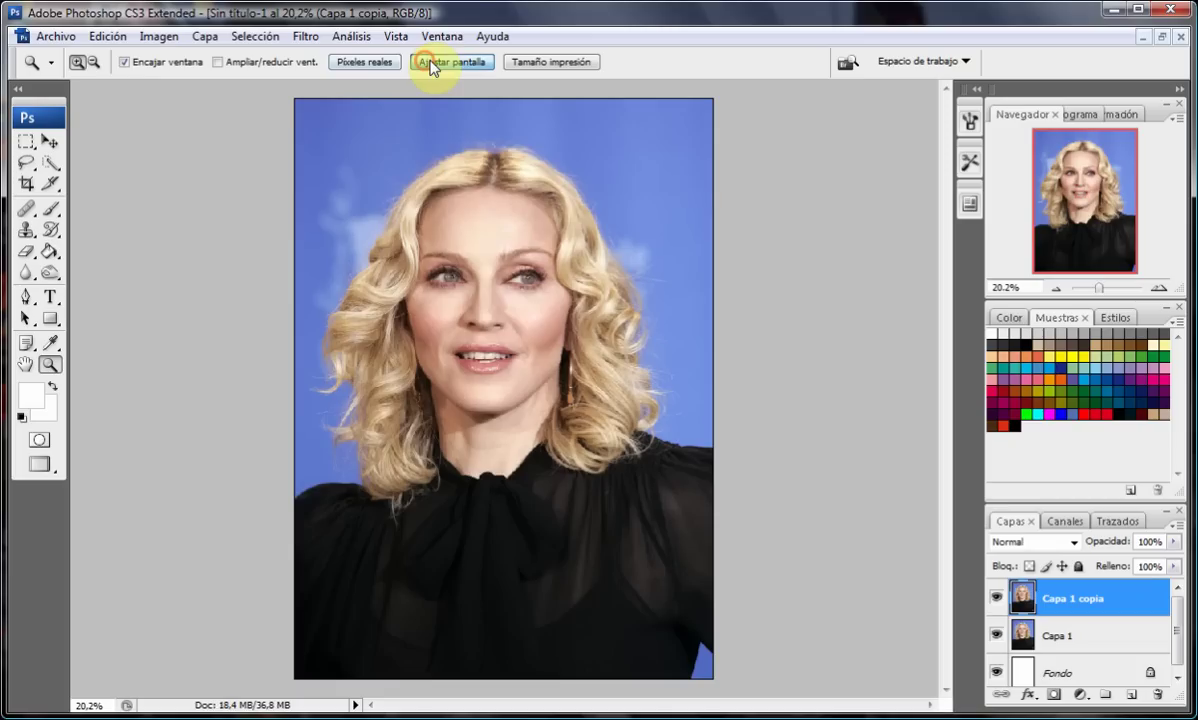
pyautogui.click(493, 348)
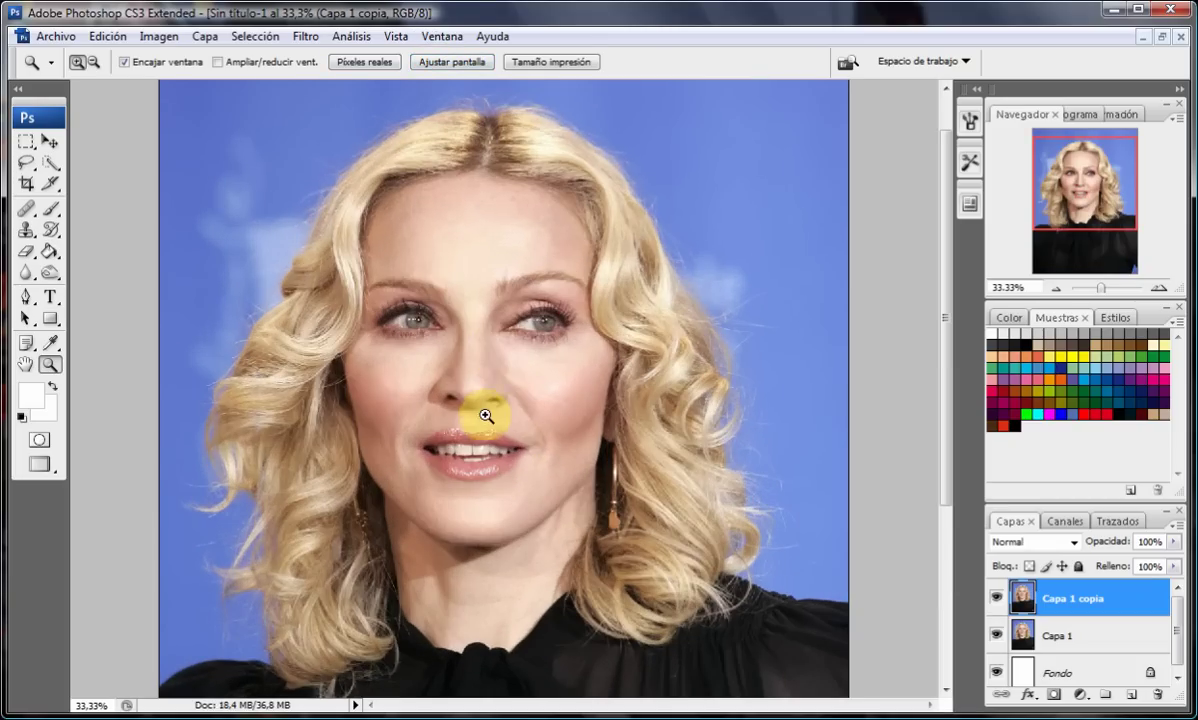
pyautogui.click(485, 418)
pyautogui.click(605, 296)
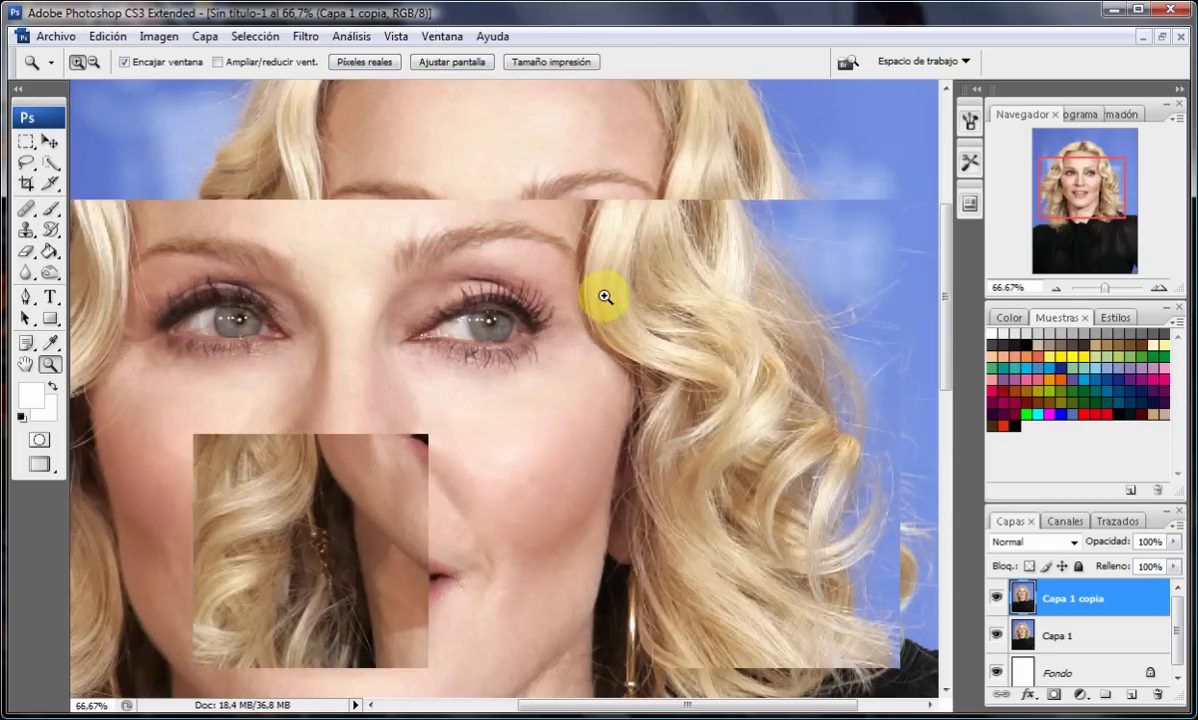
pyautogui.click(455, 290)
pyautogui.click(552, 393)
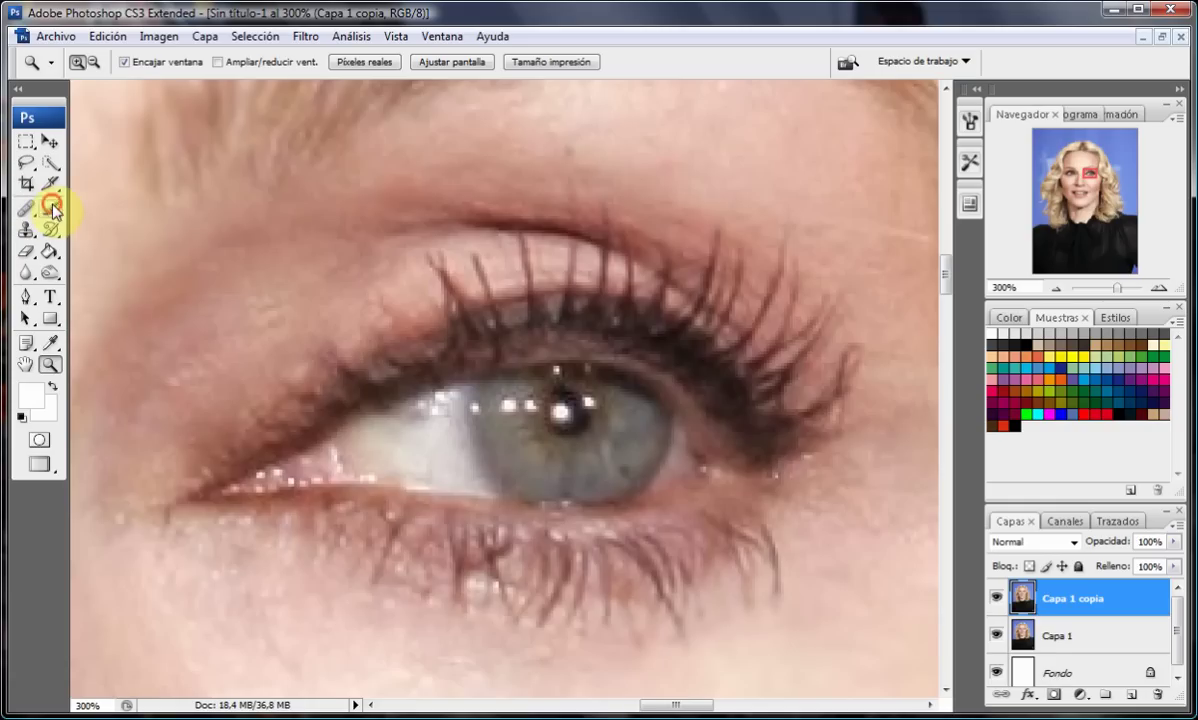
# - With the Brush and black foreground, paint soft liner along the upper lash line
pyautogui.click(51, 208)
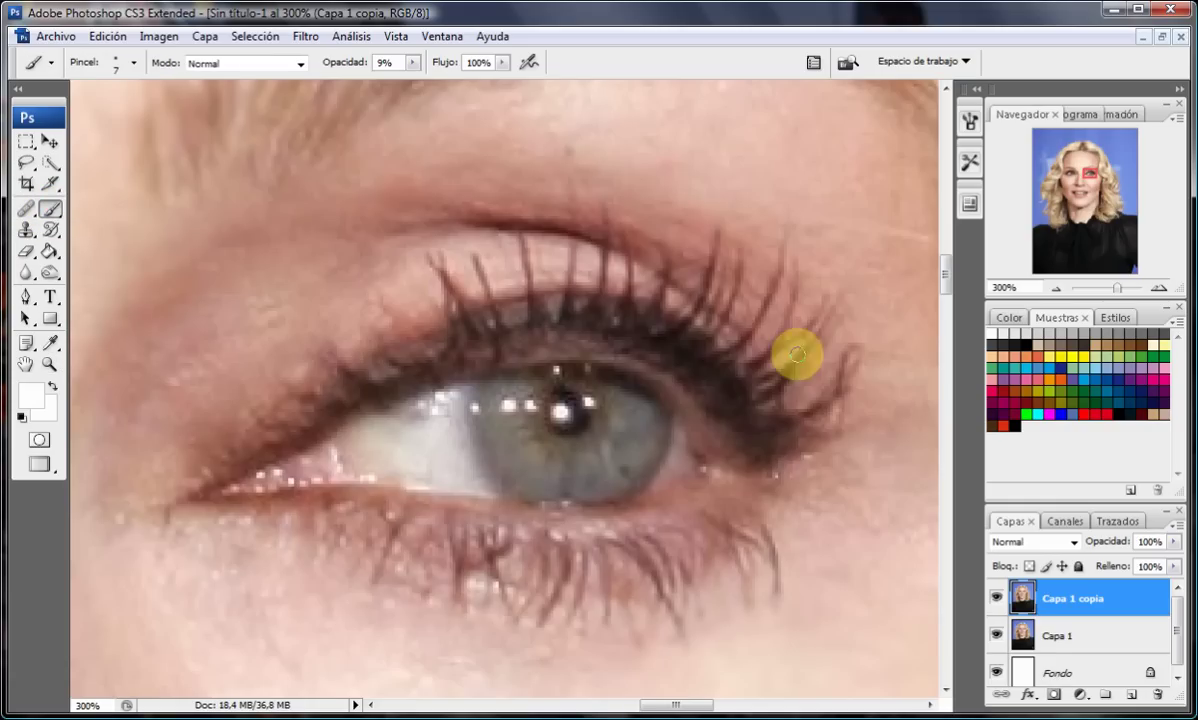
pyautogui.press('d')
pyautogui.rightClick(625, 317)
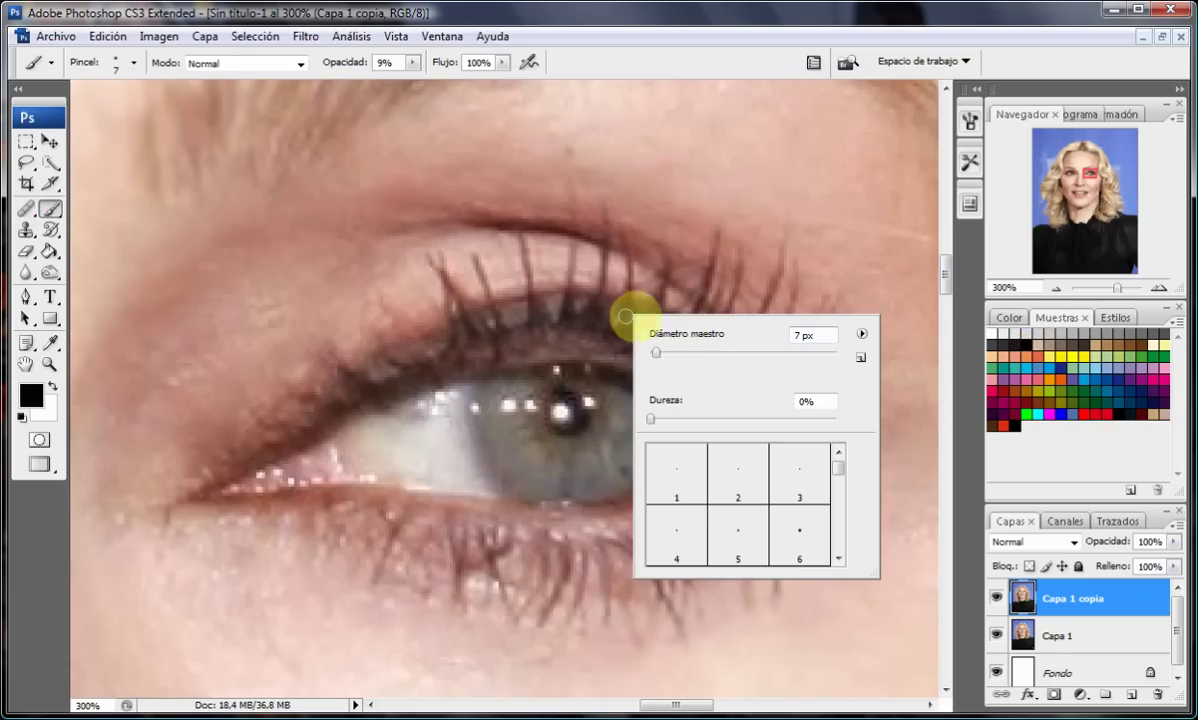
pyautogui.press('Return')
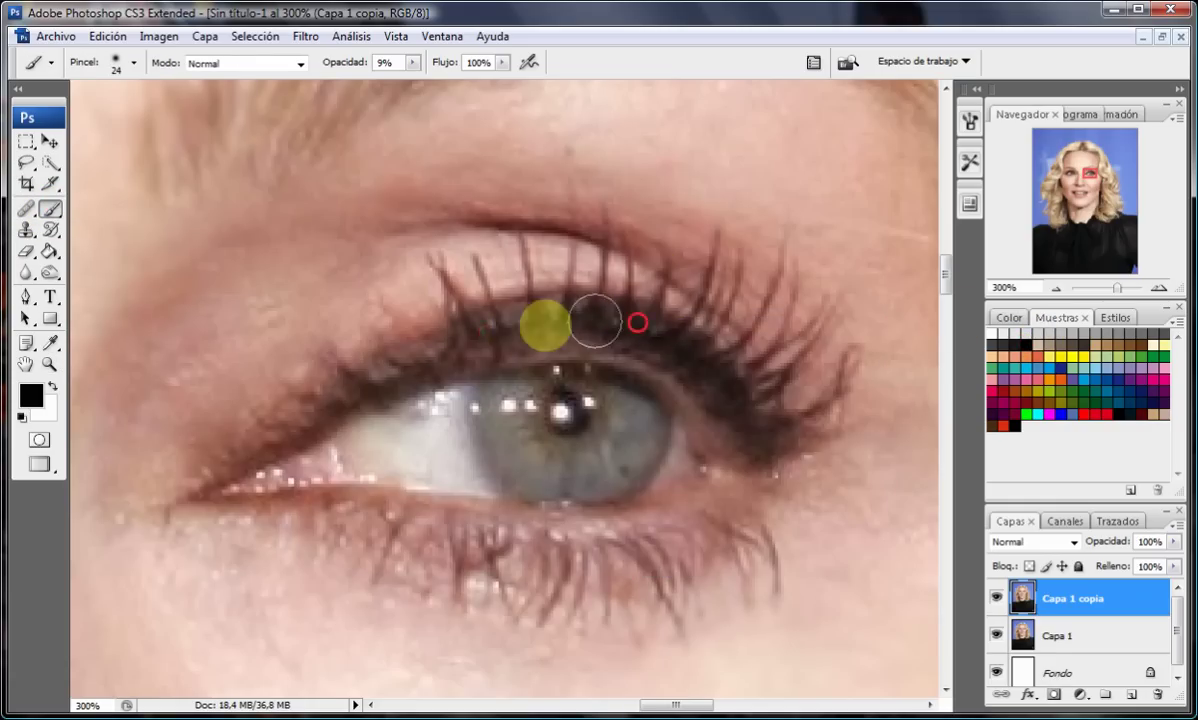
pyautogui.moveTo(564, 333)
pyautogui.mouseDown()
pyautogui.moveTo(500, 334)
pyautogui.moveTo(567, 321)
pyautogui.moveTo(481, 329)
pyautogui.moveTo(530, 335)
pyautogui.moveTo(313, 433)
pyautogui.moveTo(583, 345)
pyautogui.moveTo(711, 398)
pyautogui.moveTo(635, 355)
pyautogui.mouseUp()
# - Add finer 16 px black liner along the upper lashes, then fit the portrait on screen
pyautogui.rightClick(678, 383)
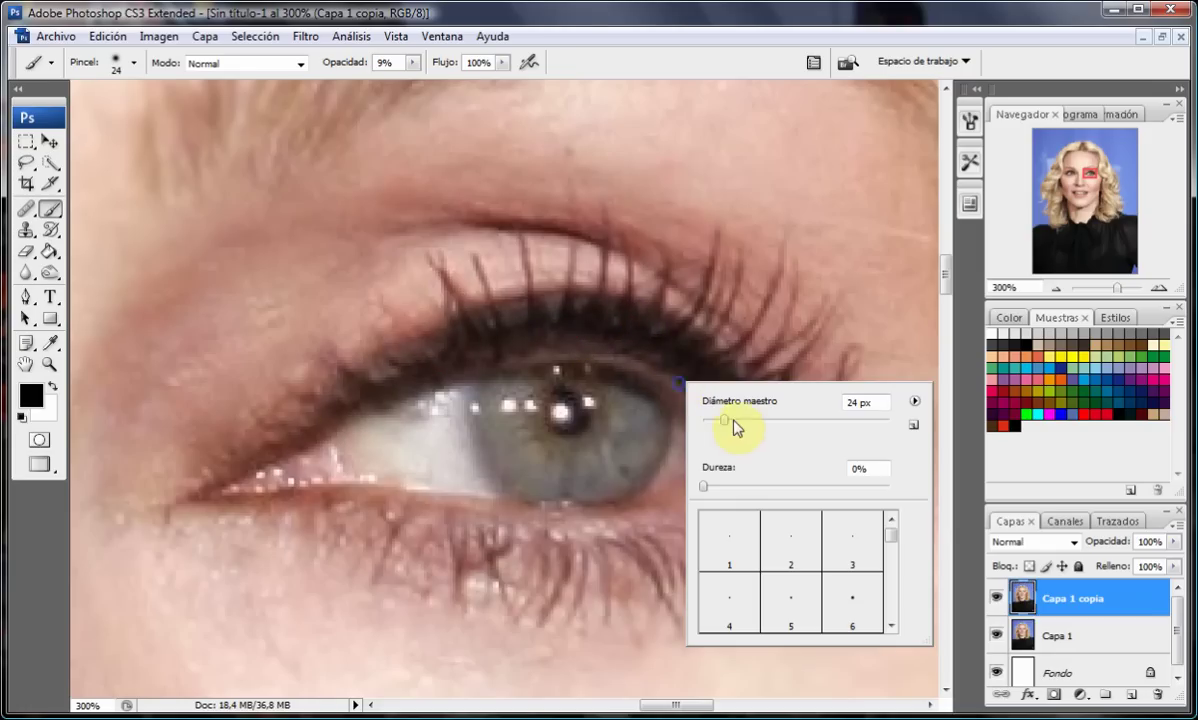
pyautogui.click(674, 366)
pyautogui.moveTo(634, 358)
pyautogui.mouseDown()
pyautogui.moveTo(517, 371)
pyautogui.moveTo(682, 393)
pyautogui.moveTo(714, 428)
pyautogui.moveTo(691, 409)
pyautogui.moveTo(711, 447)
pyautogui.moveTo(588, 334)
pyautogui.moveTo(511, 302)
pyautogui.moveTo(573, 316)
pyautogui.moveTo(305, 388)
pyautogui.moveTo(195, 468)
pyautogui.moveTo(449, 342)
pyautogui.mouseUp()
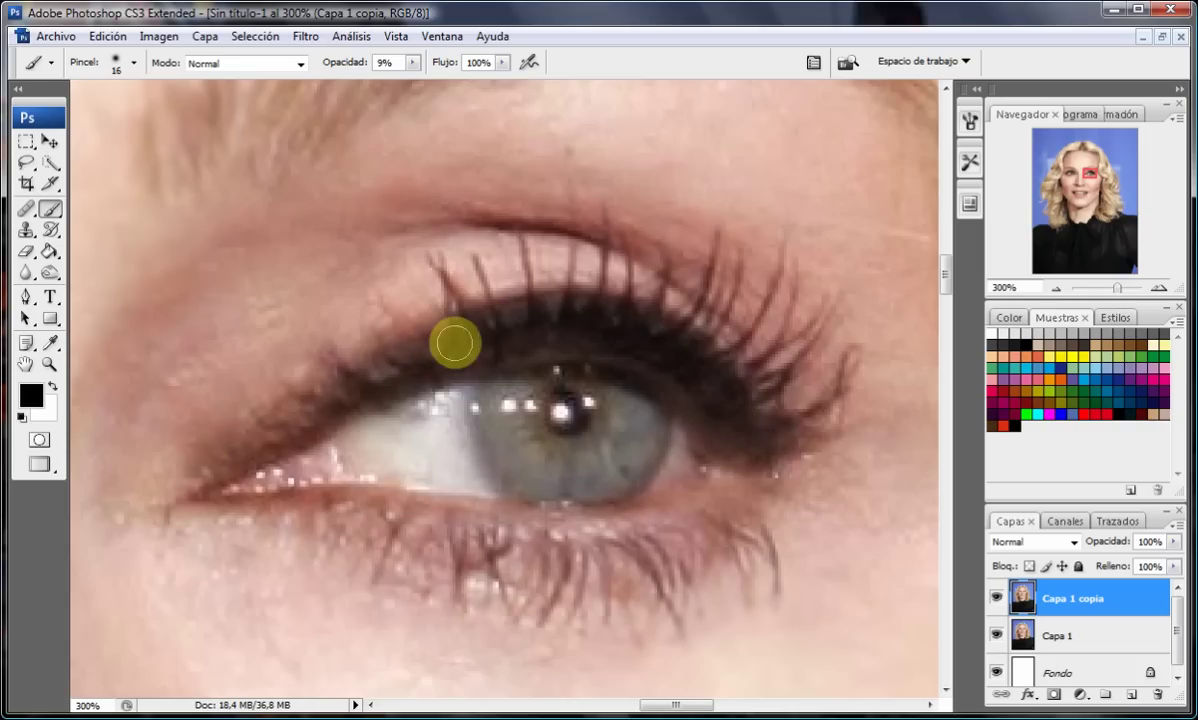
pyautogui.click(114, 49)
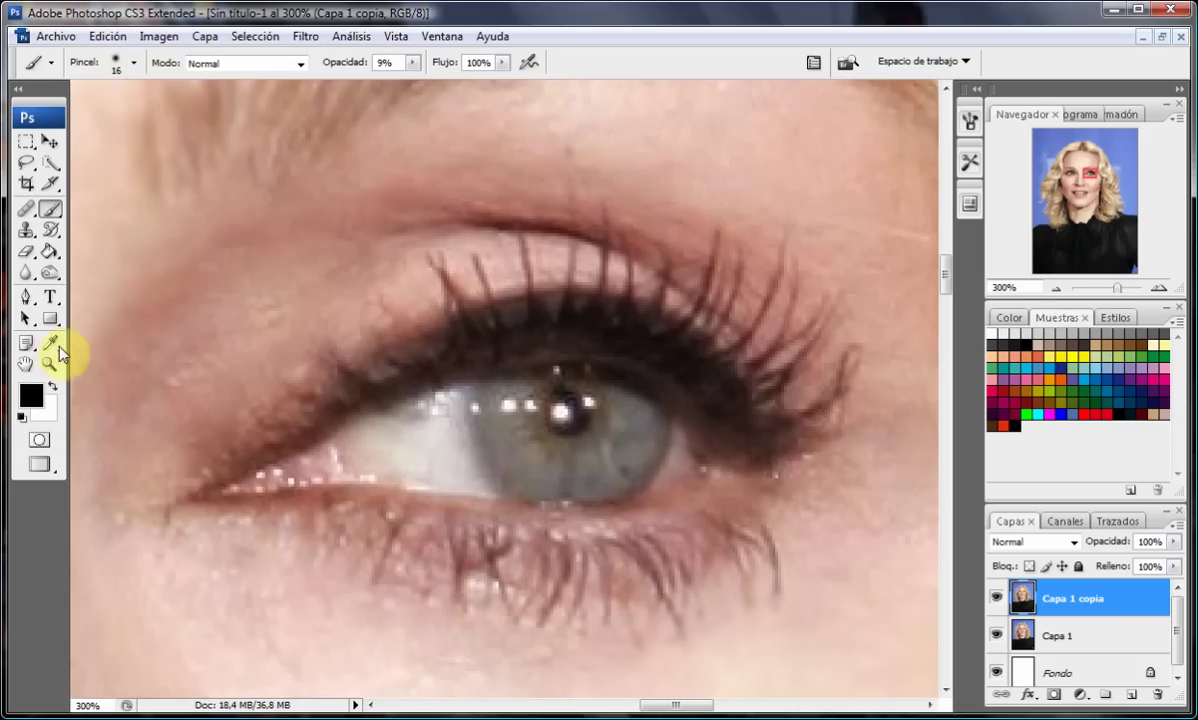
pyautogui.click(49, 364)
pyautogui.click(440, 63)
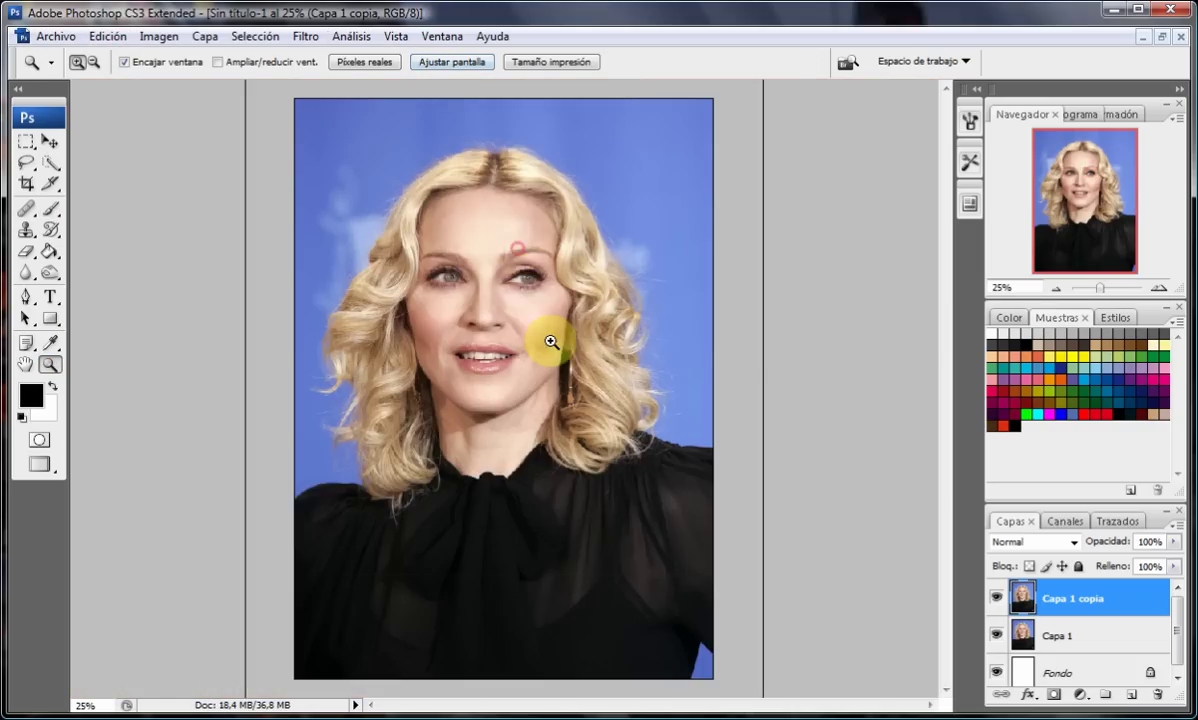
# - Zoom in on the eye, then reset the view to fit the whole portrait
pyautogui.click(550, 341)
pyautogui.click(552, 341)
pyautogui.moveTo(555, 342); pyautogui.dragTo(560, 352)
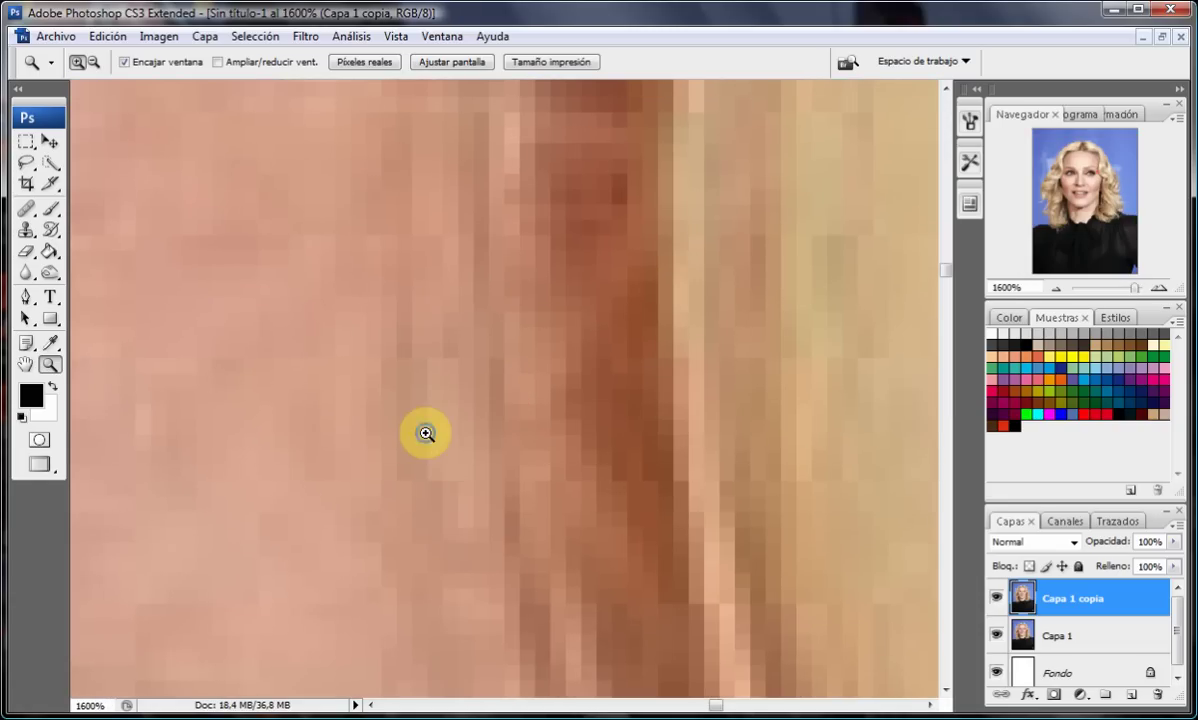
pyautogui.rightClick(470, 442)
pyautogui.click(477, 447)
pyautogui.click(537, 300)
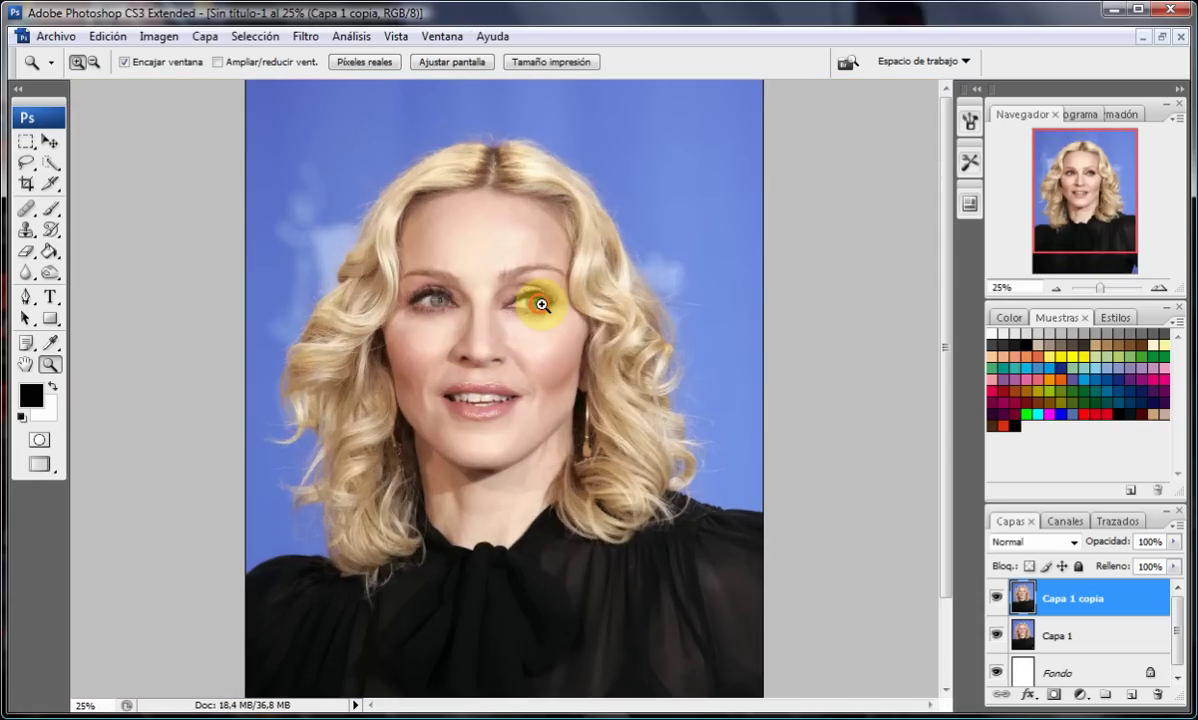
pyautogui.moveTo(537, 316); pyautogui.dragTo(551, 451)
pyautogui.rightClick(551, 451)
pyautogui.click(600, 462)
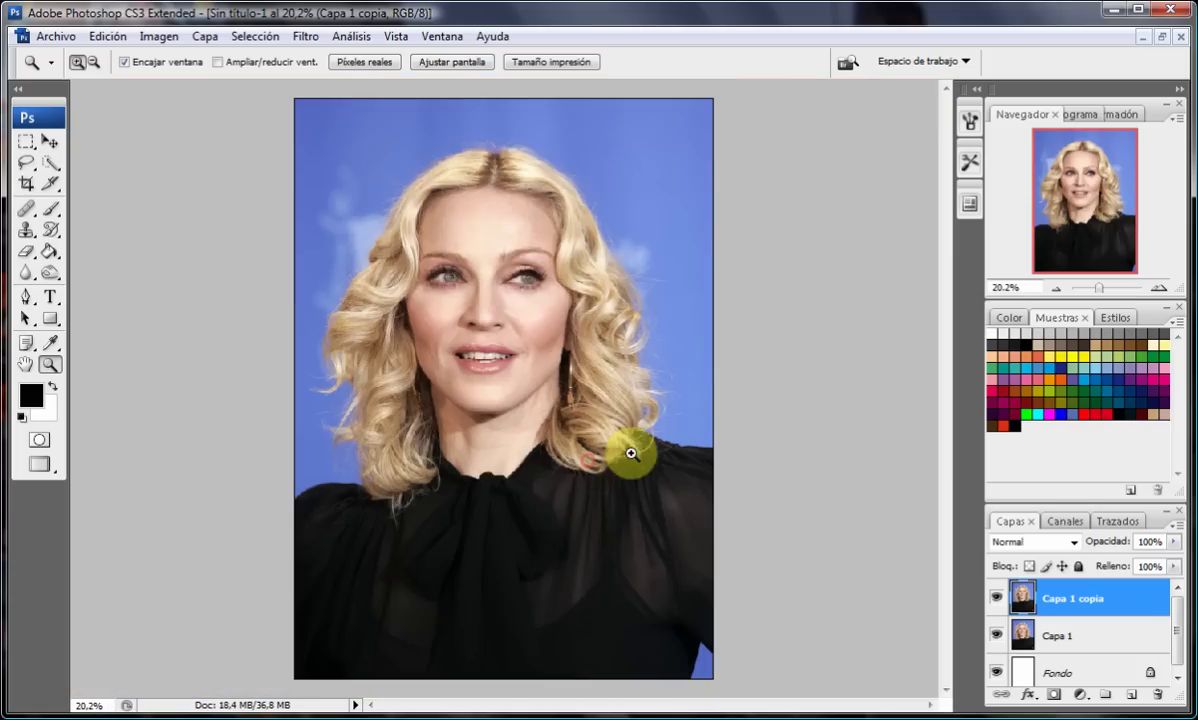
# - Zoom in step by step to 300% on the right-hand eye
pyautogui.click(548, 289)
pyautogui.click(535, 321)
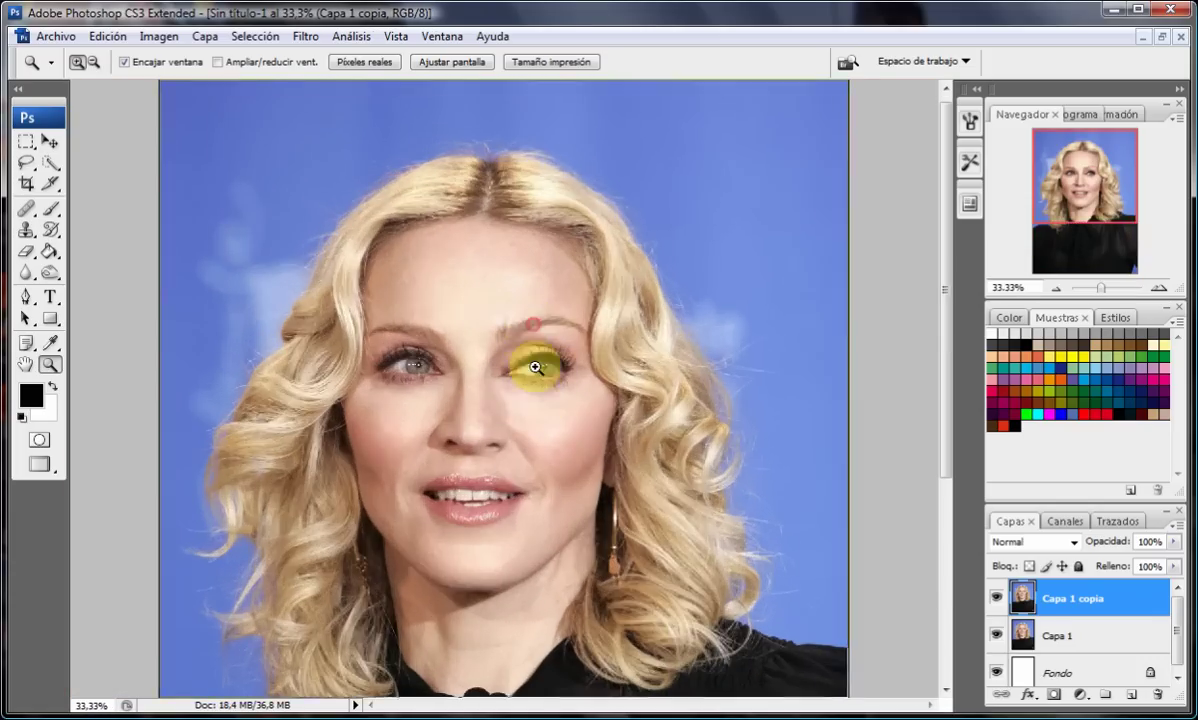
pyautogui.click(535, 361)
pyautogui.click(535, 428)
pyautogui.click(512, 479)
pyautogui.click(440, 430)
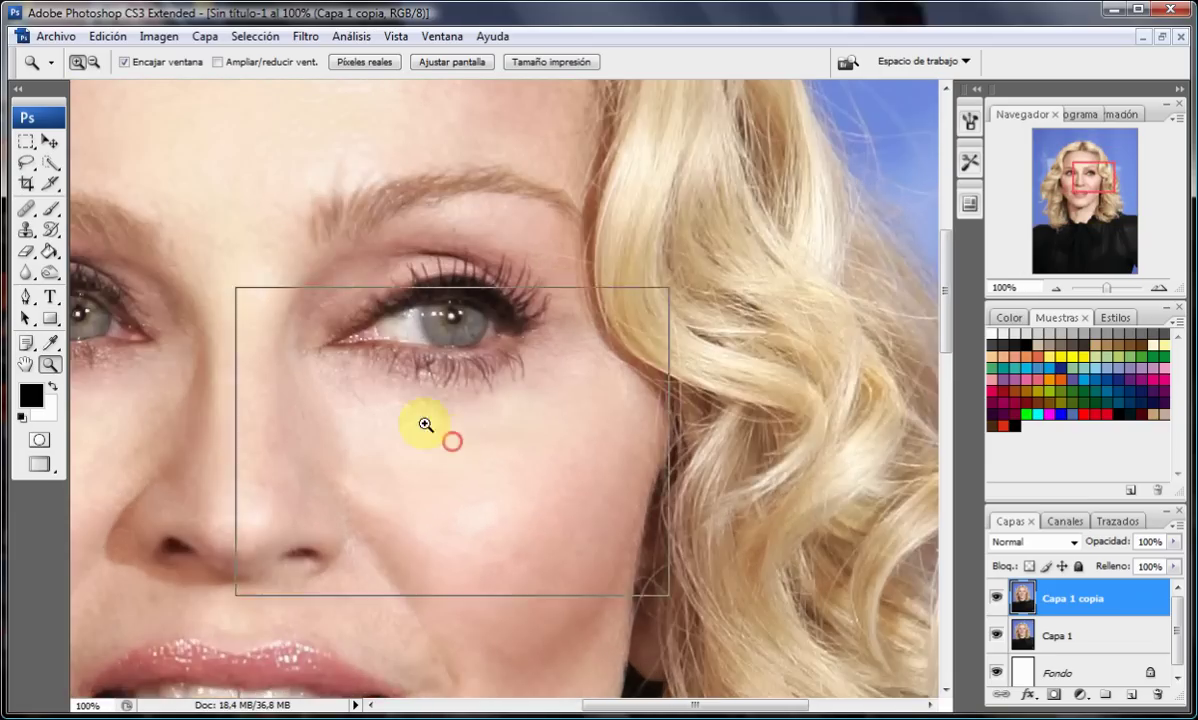
pyautogui.scroll(3, 449, 199)
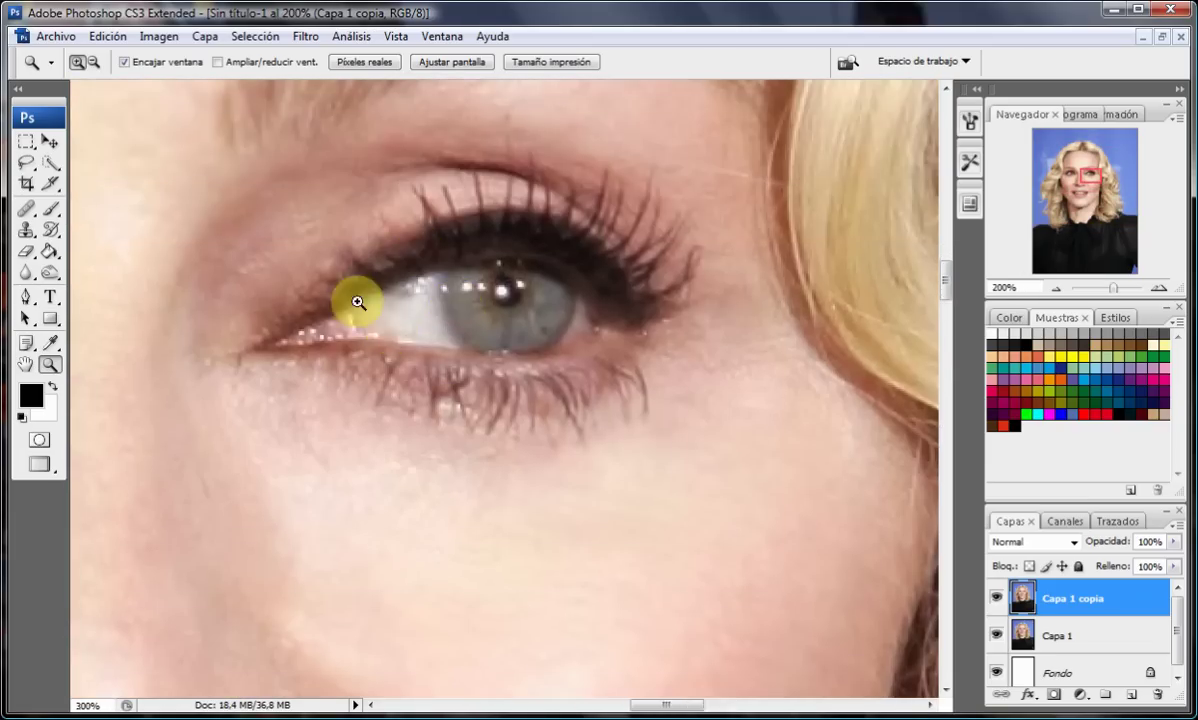
pyautogui.click(358, 300)
# - Set a 9 px brush and trace black liner along the upper lash line to the inner corner
pyautogui.click(49, 207)
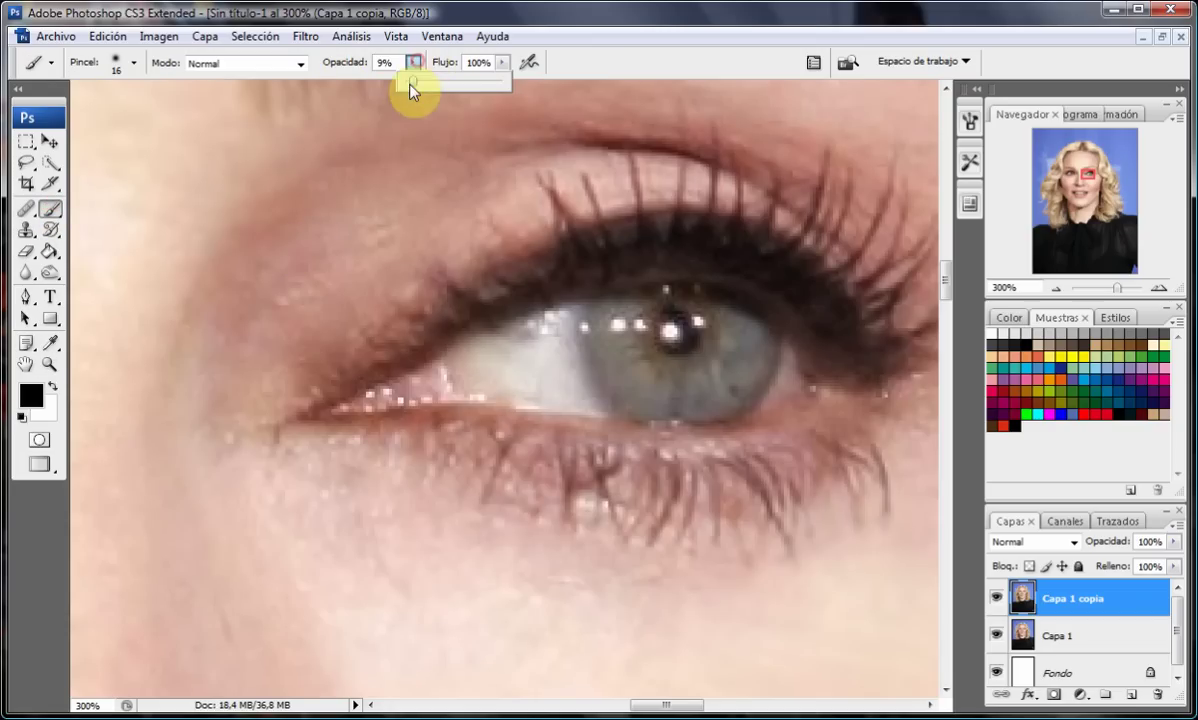
pyautogui.rightClick(492, 291)
pyautogui.moveTo(528, 333); pyautogui.dragTo(522, 333)
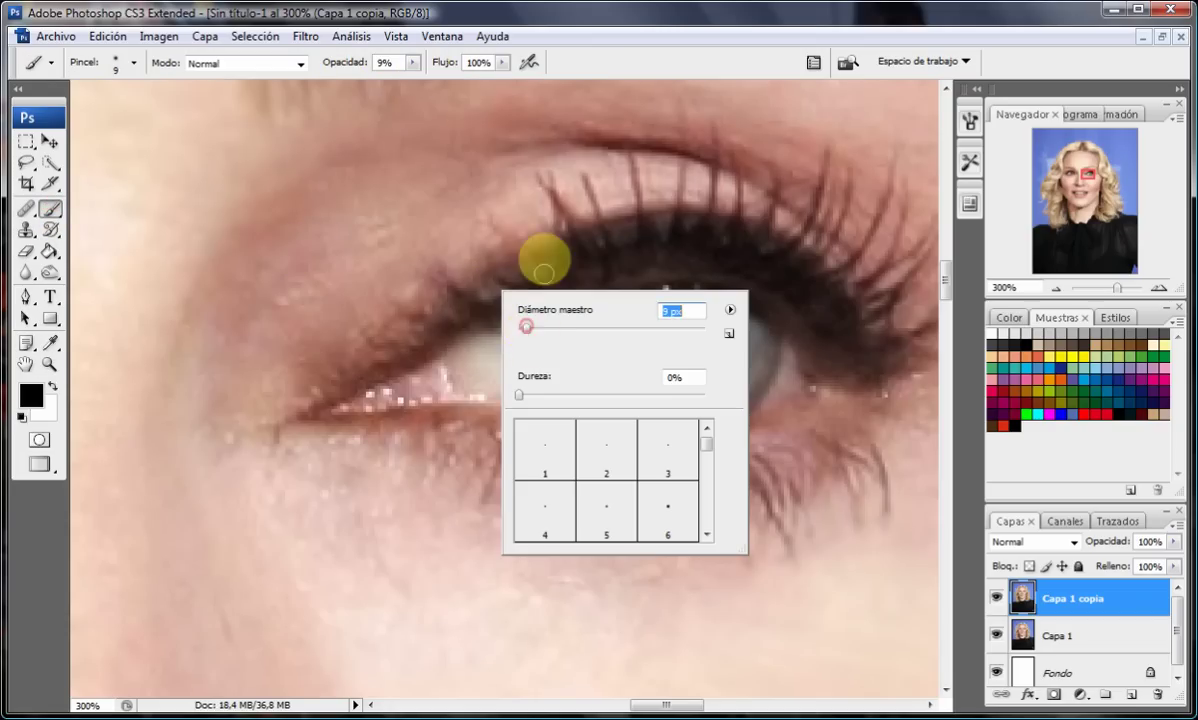
pyautogui.click(547, 261)
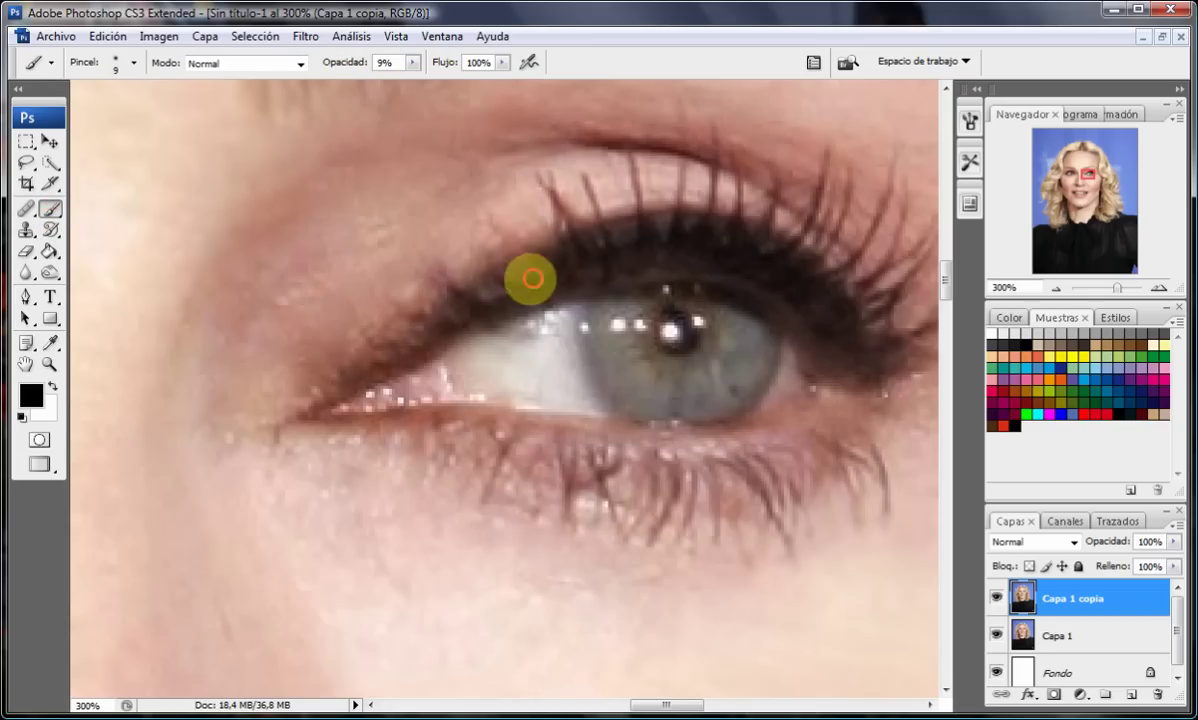
pyautogui.click(543, 267)
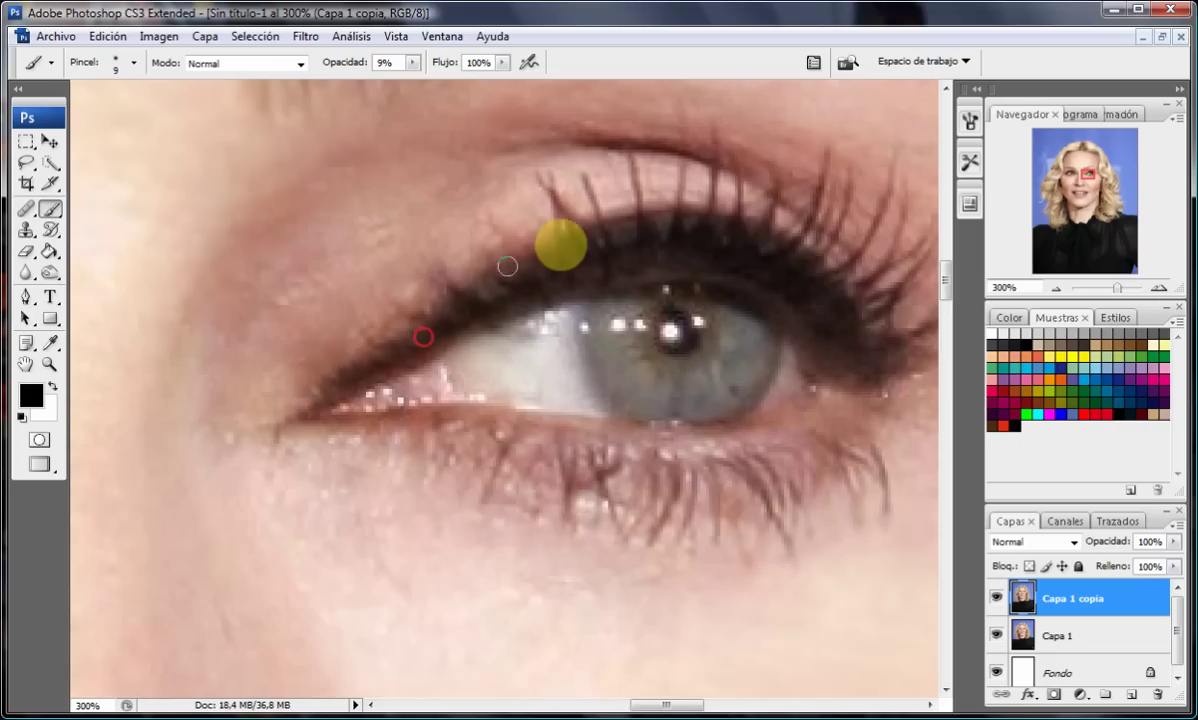
pyautogui.click(433, 322)
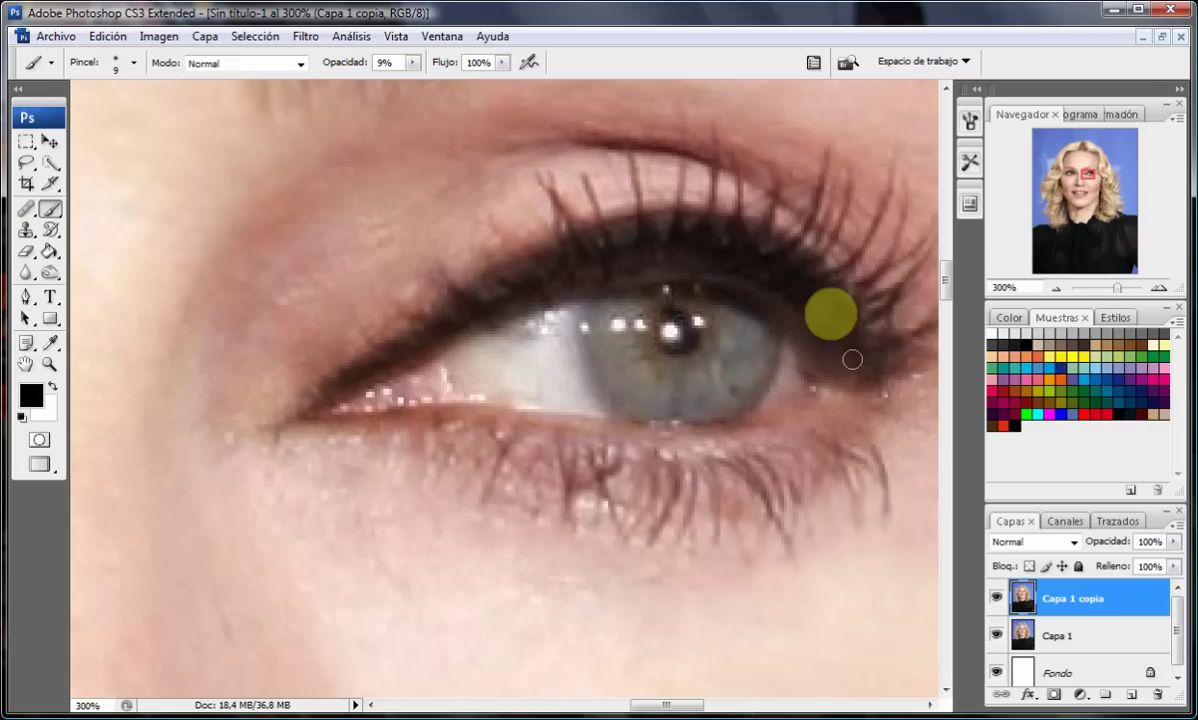
# - Switch to white and dab a larger soft brush over the eye white
pyautogui.click(990, 333)
pyautogui.rightClick(622, 327)
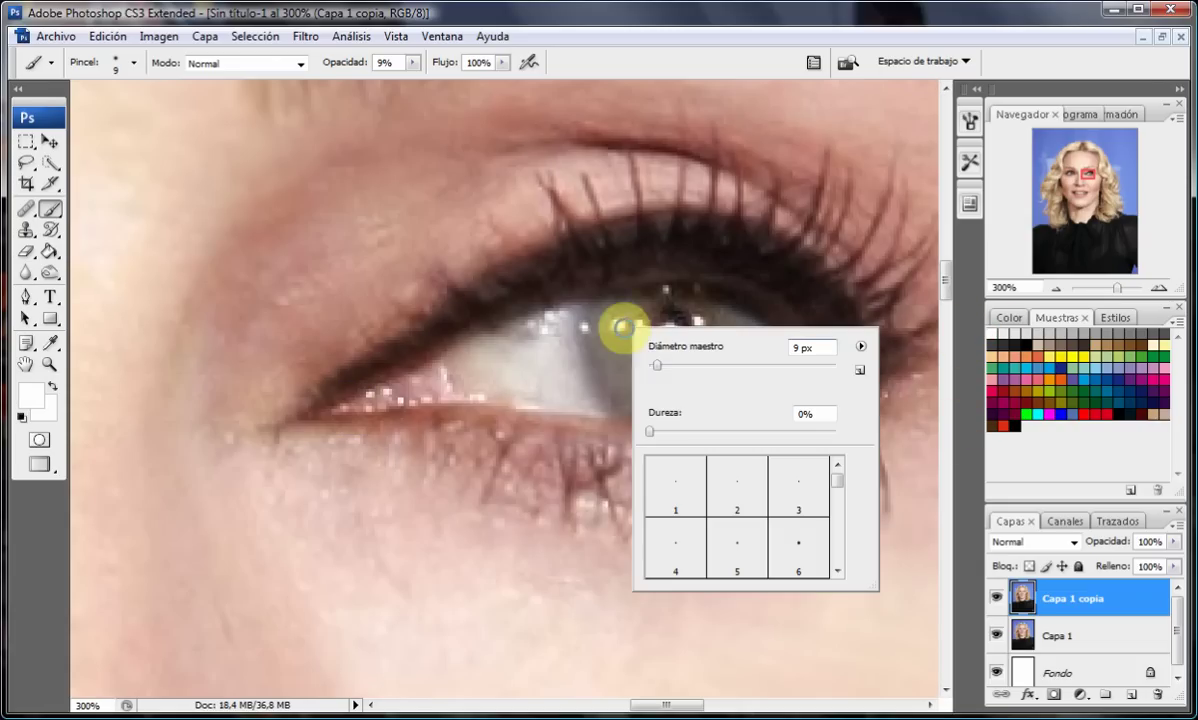
pyautogui.press('Return')
pyautogui.click(487, 348)
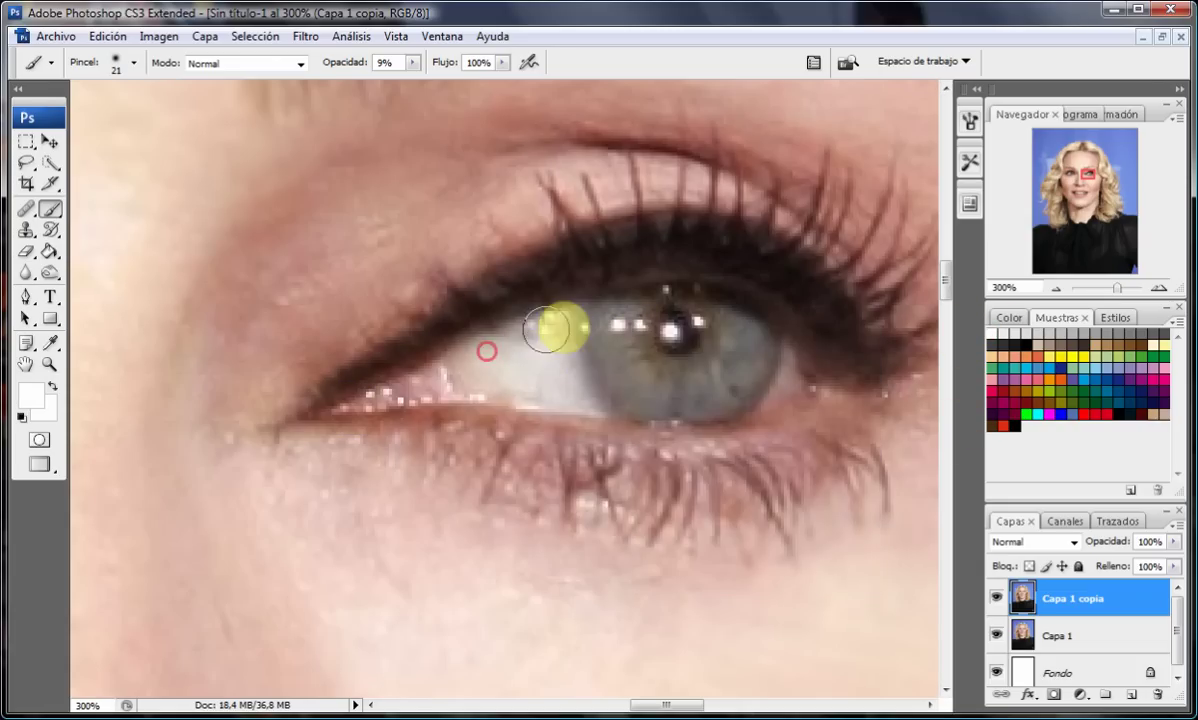
pyautogui.click(466, 388)
pyautogui.click(802, 356)
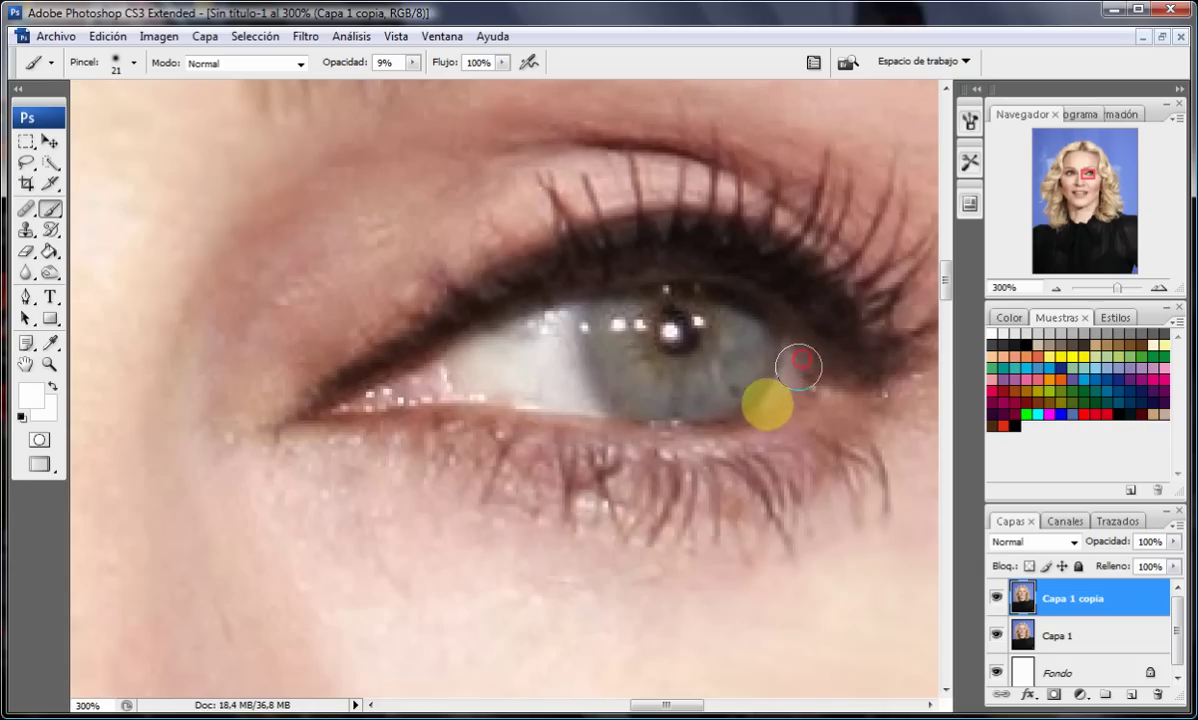
# - Reduce the brush to 19 px and brighten along the lower eyelid
pyautogui.rightClick(795, 409)
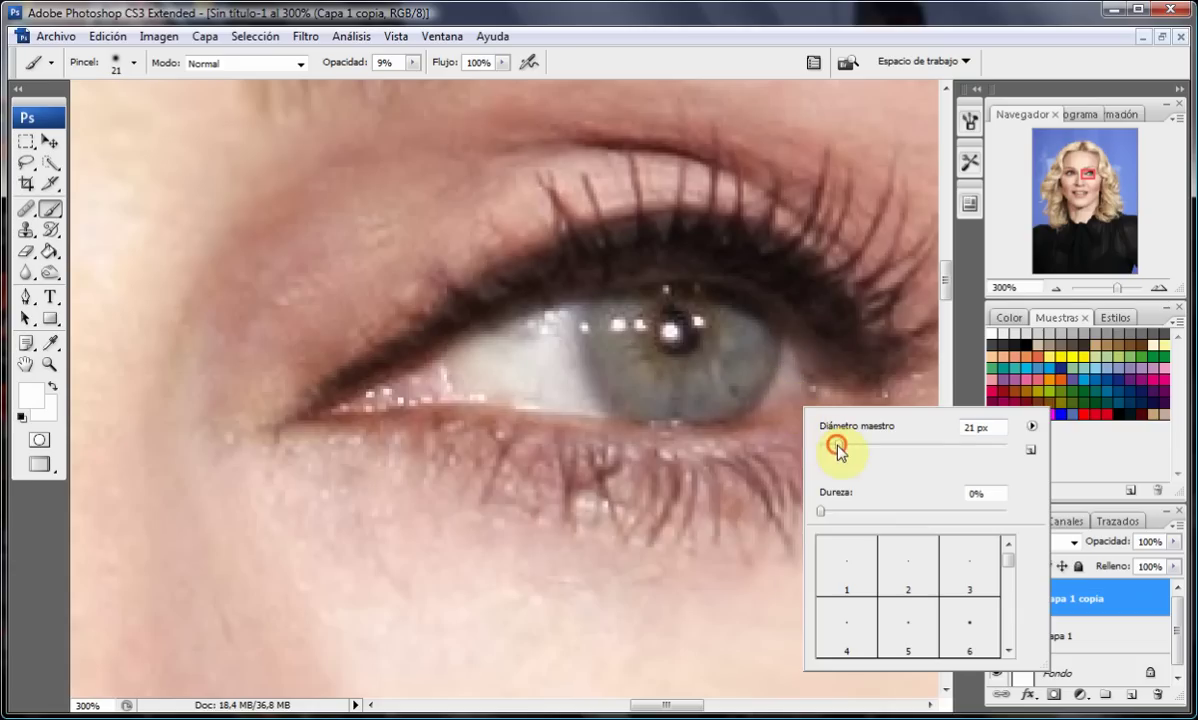
pyautogui.press('Return')
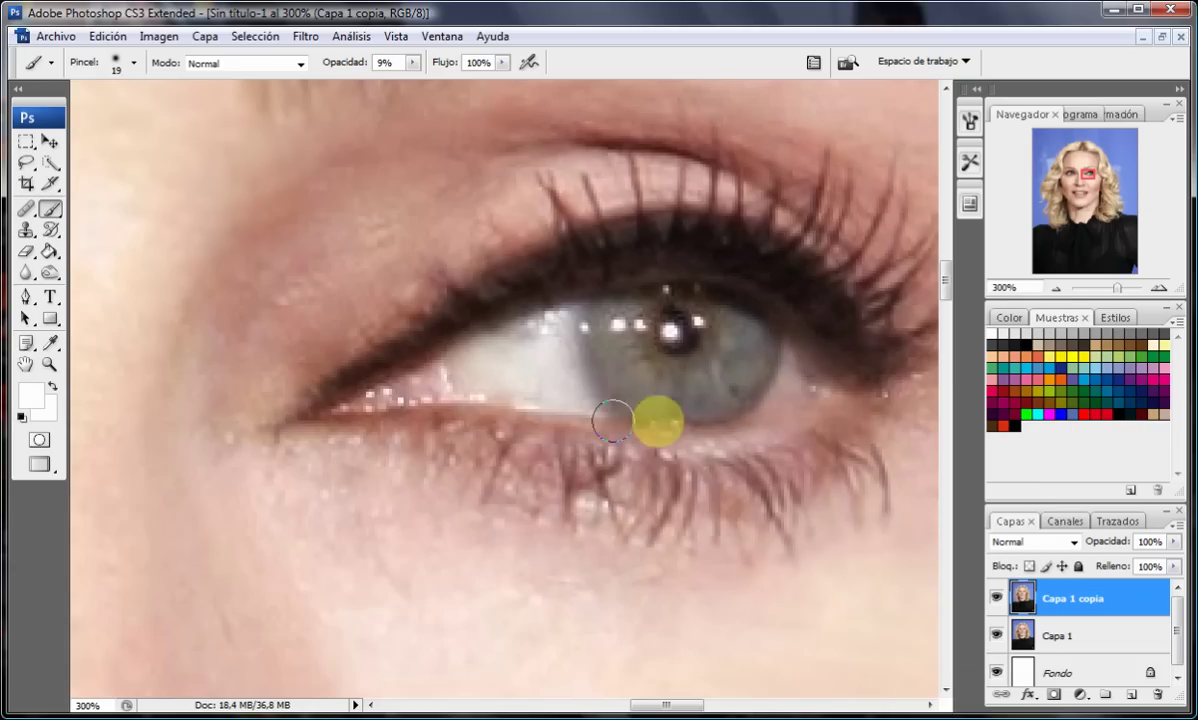
pyautogui.click(677, 432)
pyautogui.click(492, 401)
pyautogui.click(790, 396)
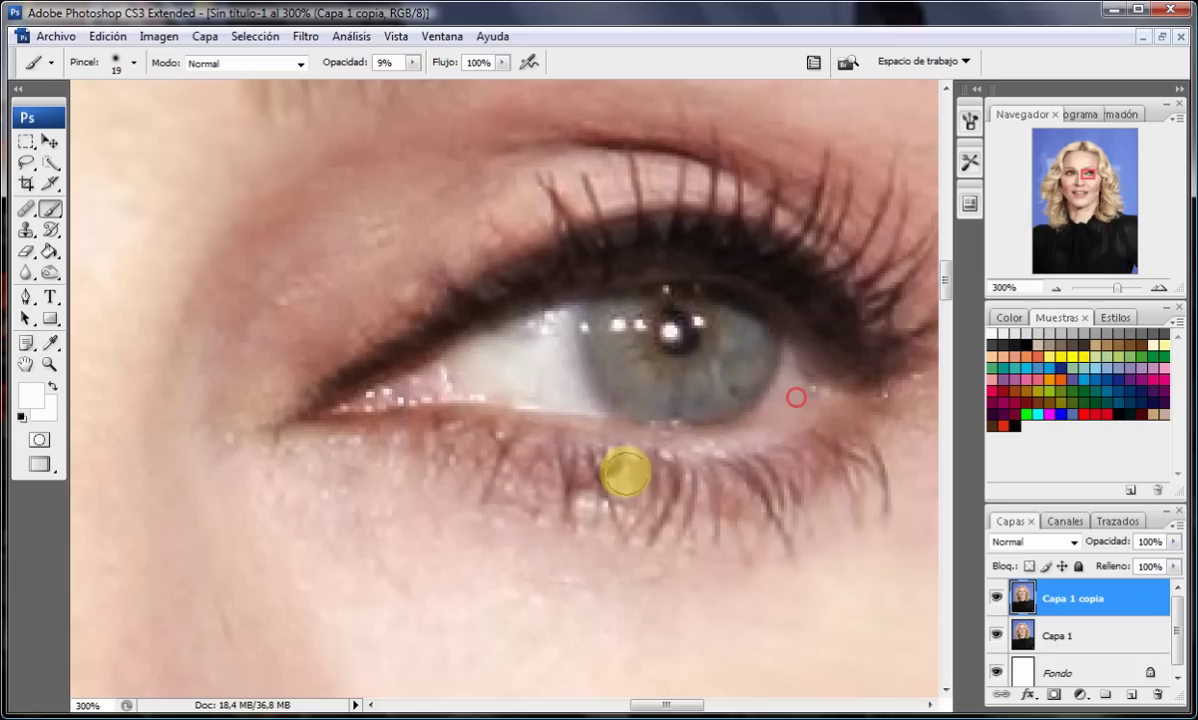
# - Pan to the other eye and build soft black shading across its upper lid
pyautogui.moveTo(647, 706); pyautogui.dragTo(552, 706)
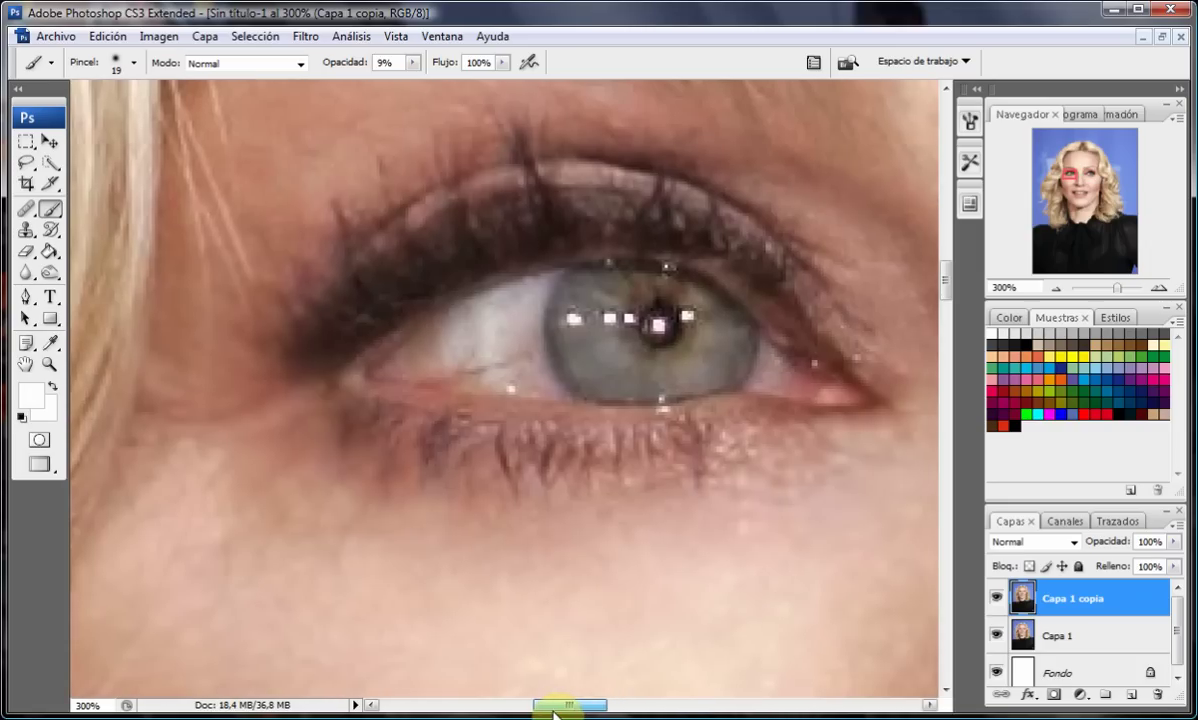
pyautogui.click(1000, 345)
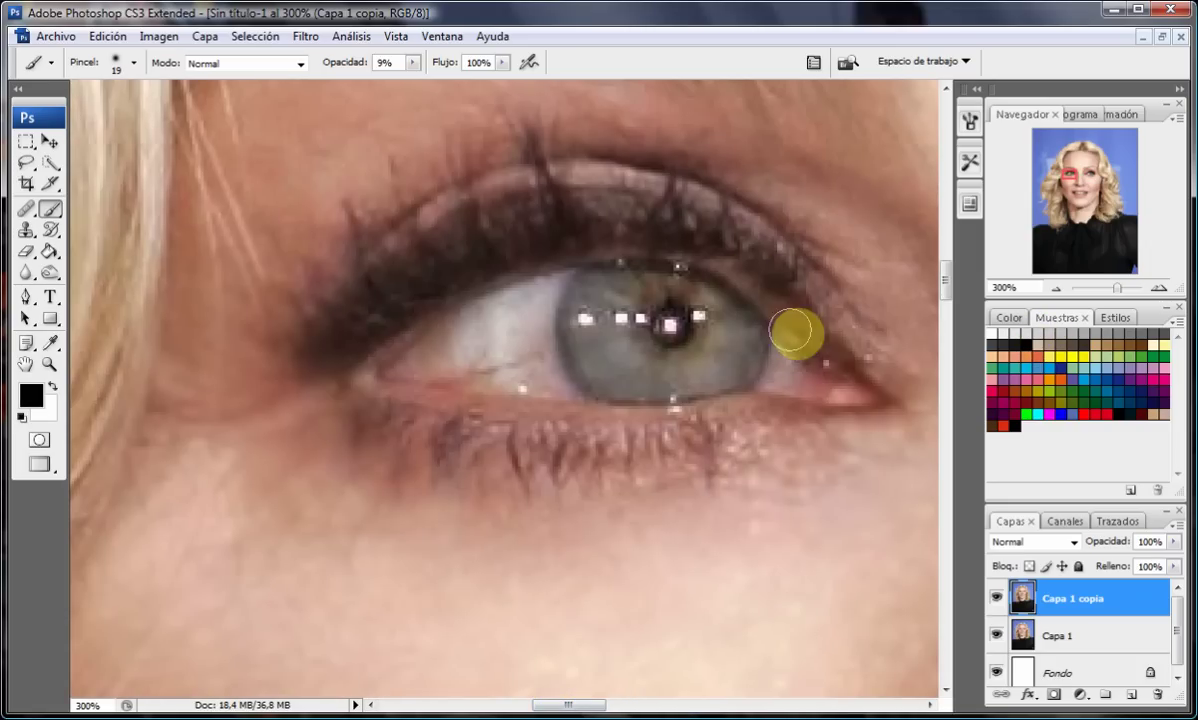
pyautogui.click(605, 218)
pyautogui.click(471, 236)
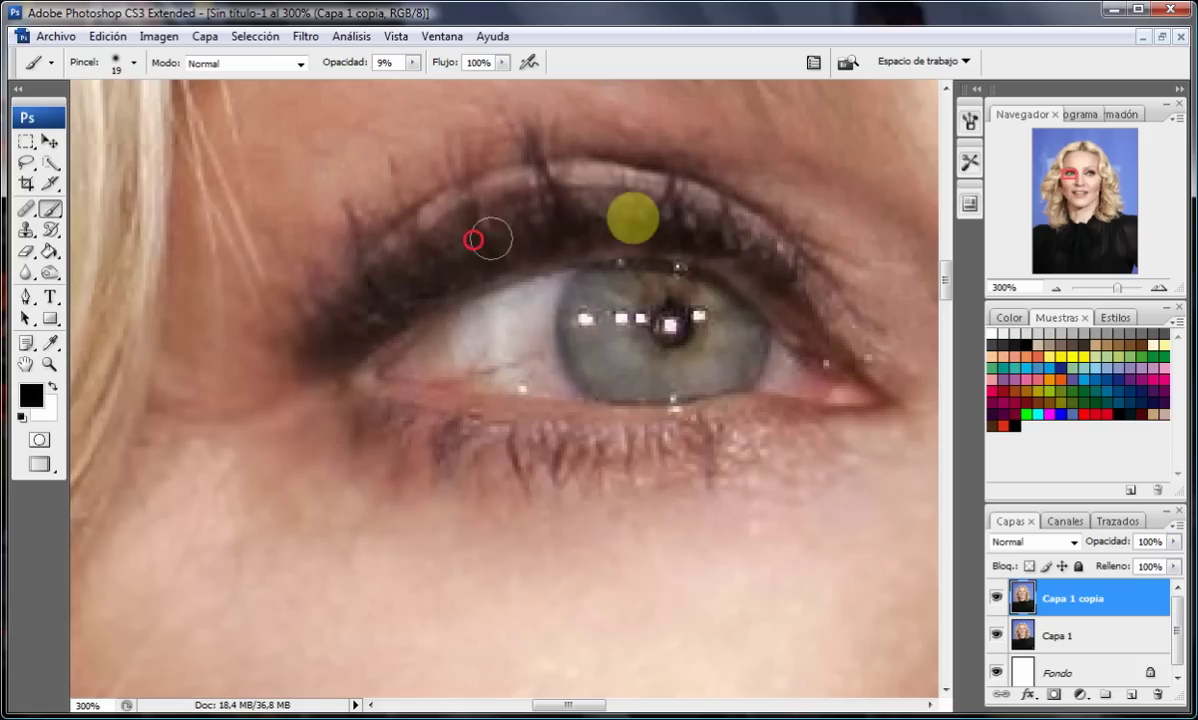
pyautogui.click(722, 244)
pyautogui.click(390, 263)
pyautogui.click(607, 201)
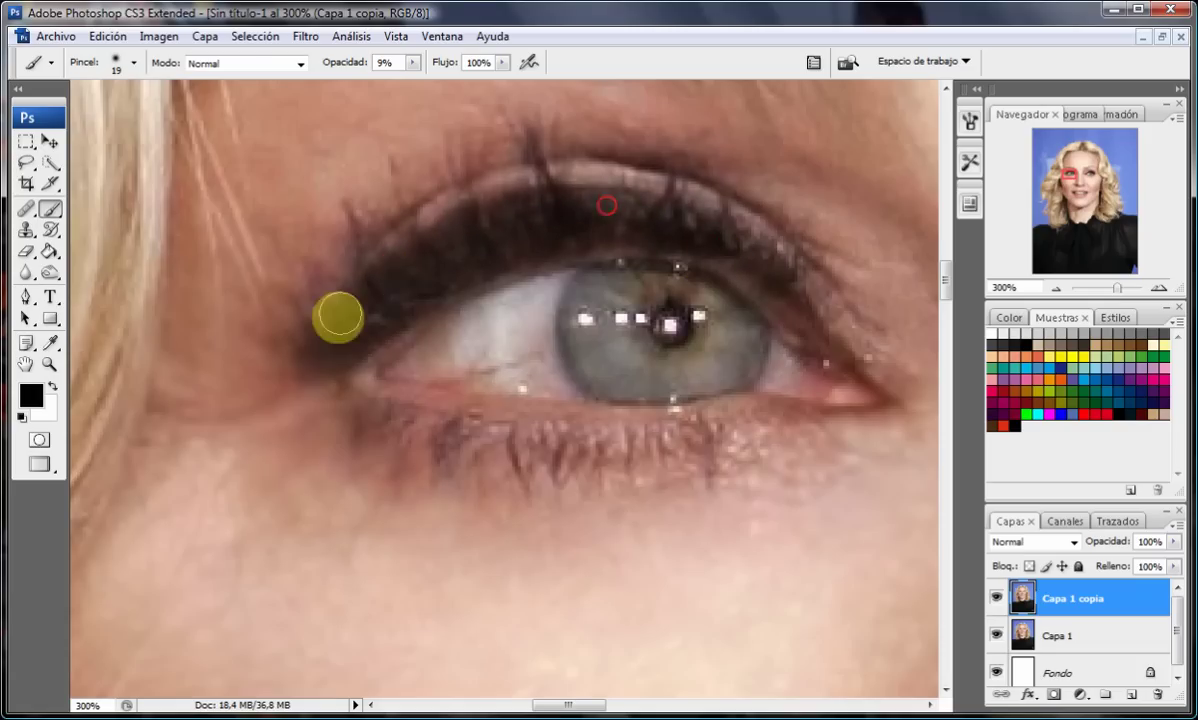
pyautogui.click(567, 222)
pyautogui.click(607, 212)
pyautogui.click(794, 324)
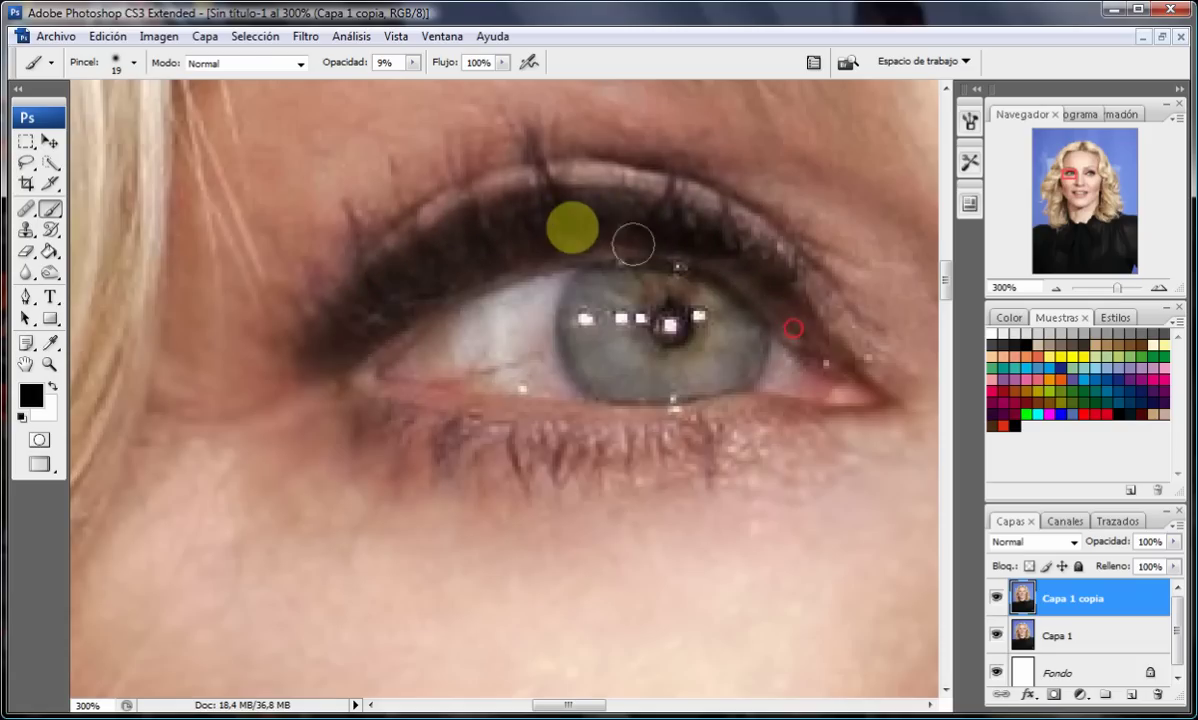
pyautogui.click(806, 335)
# - Shrink the brush diameter to 8 px
pyautogui.rightClick(629, 206)
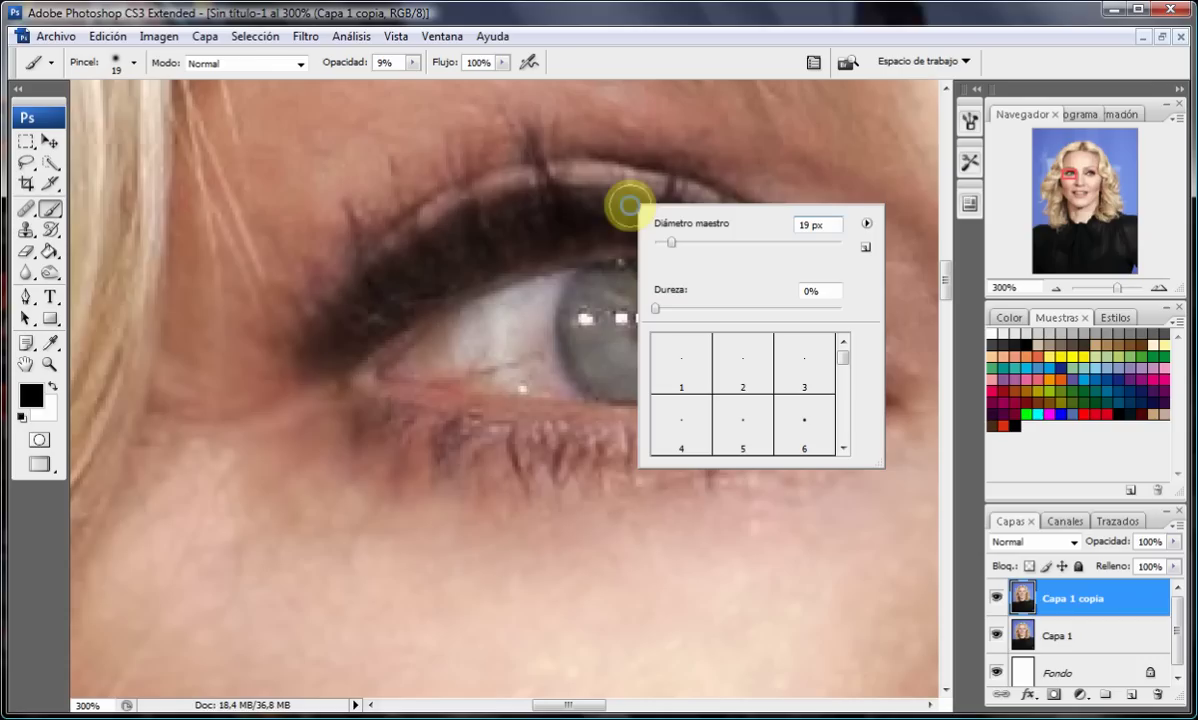
pyautogui.moveTo(671, 242); pyautogui.dragTo(661, 242)
pyautogui.rightClick(765, 131)
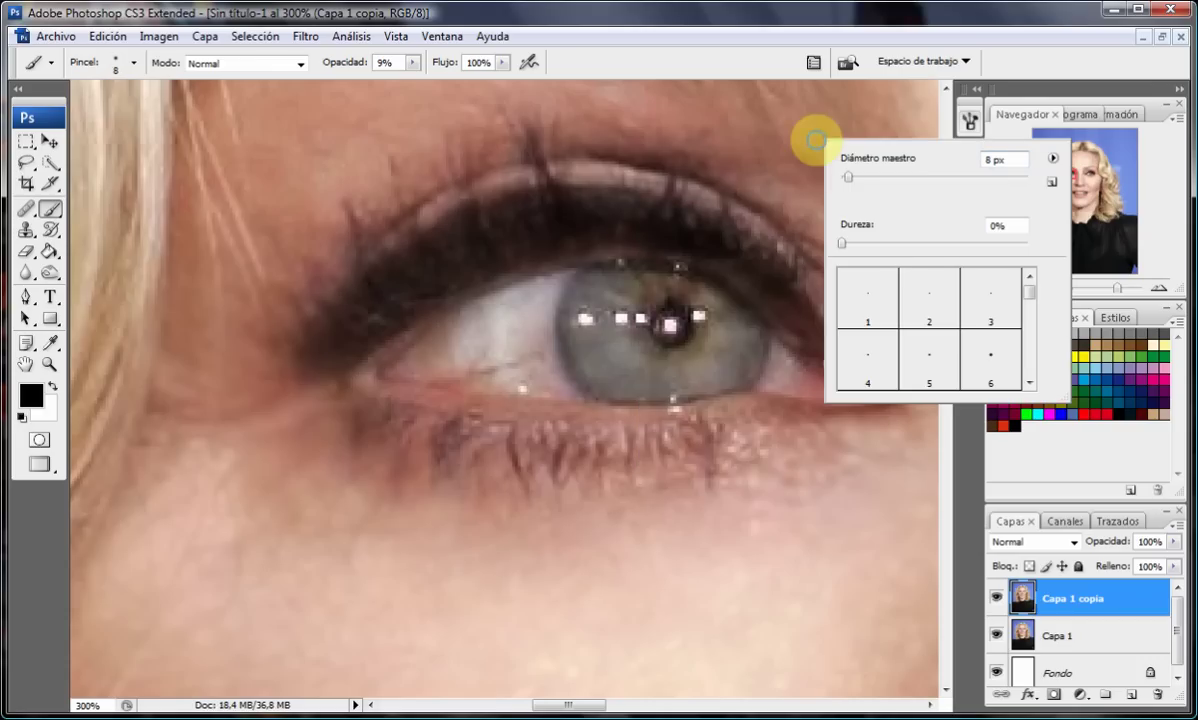
pyautogui.click(770, 296)
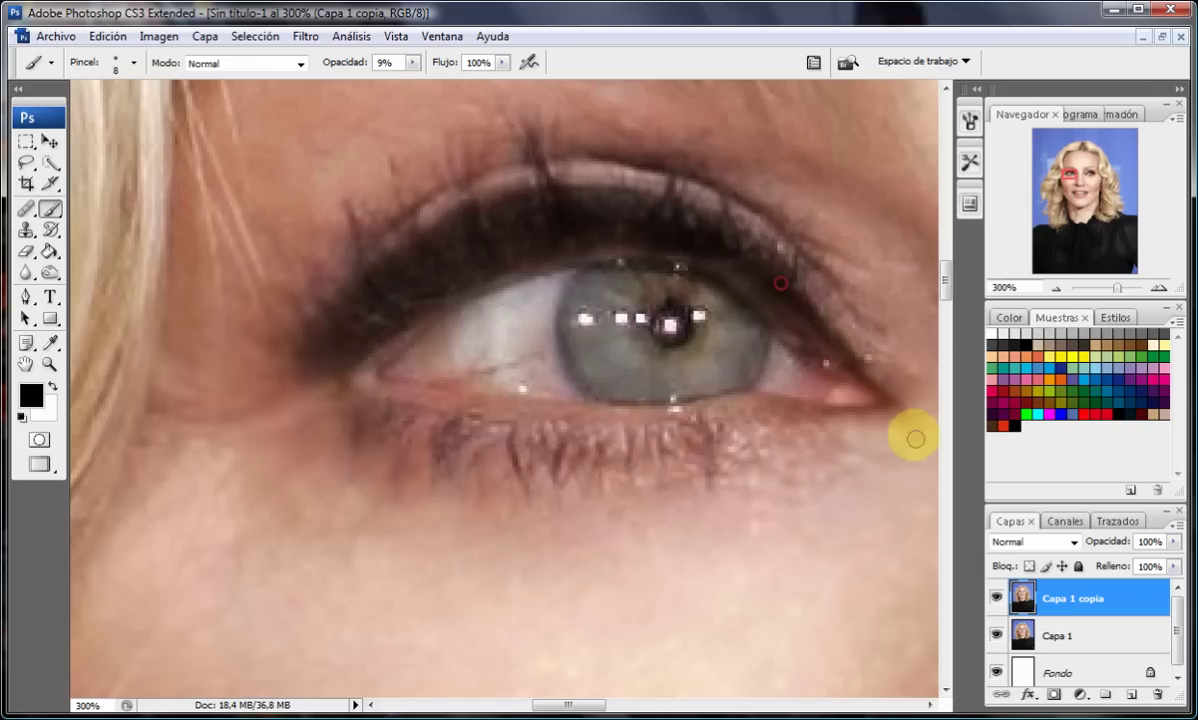
# - Brighten the eye white at the inner and outer corners with a 35 px white brush
pyautogui.rightClick(609, 293)
pyautogui.click(706, 344)
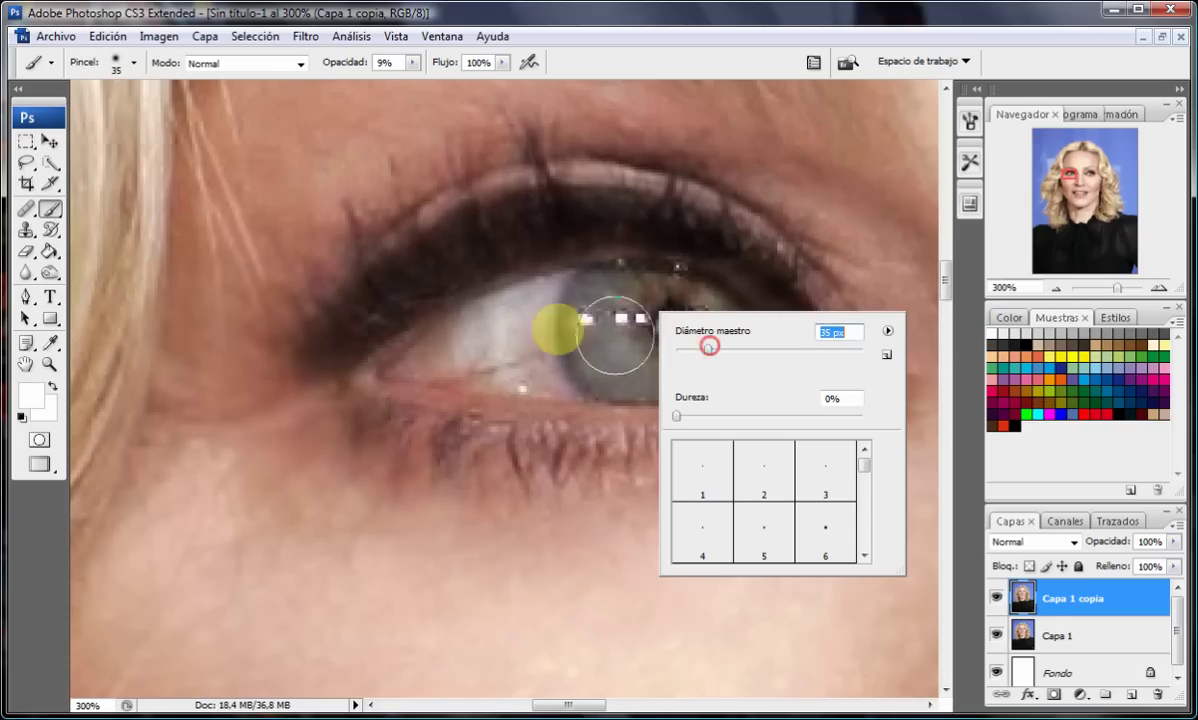
pyautogui.click(516, 331)
pyautogui.moveTo(476, 342); pyautogui.dragTo(436, 342)
pyautogui.moveTo(765, 350); pyautogui.dragTo(808, 370)
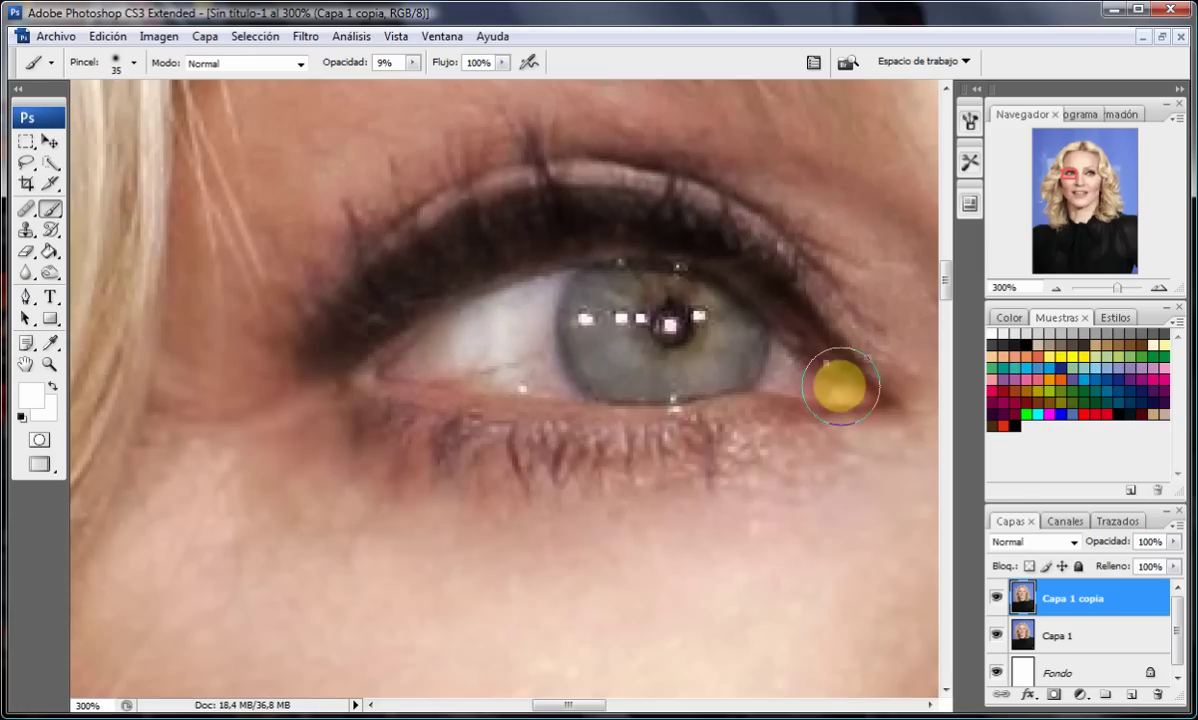
pyautogui.click(48, 363)
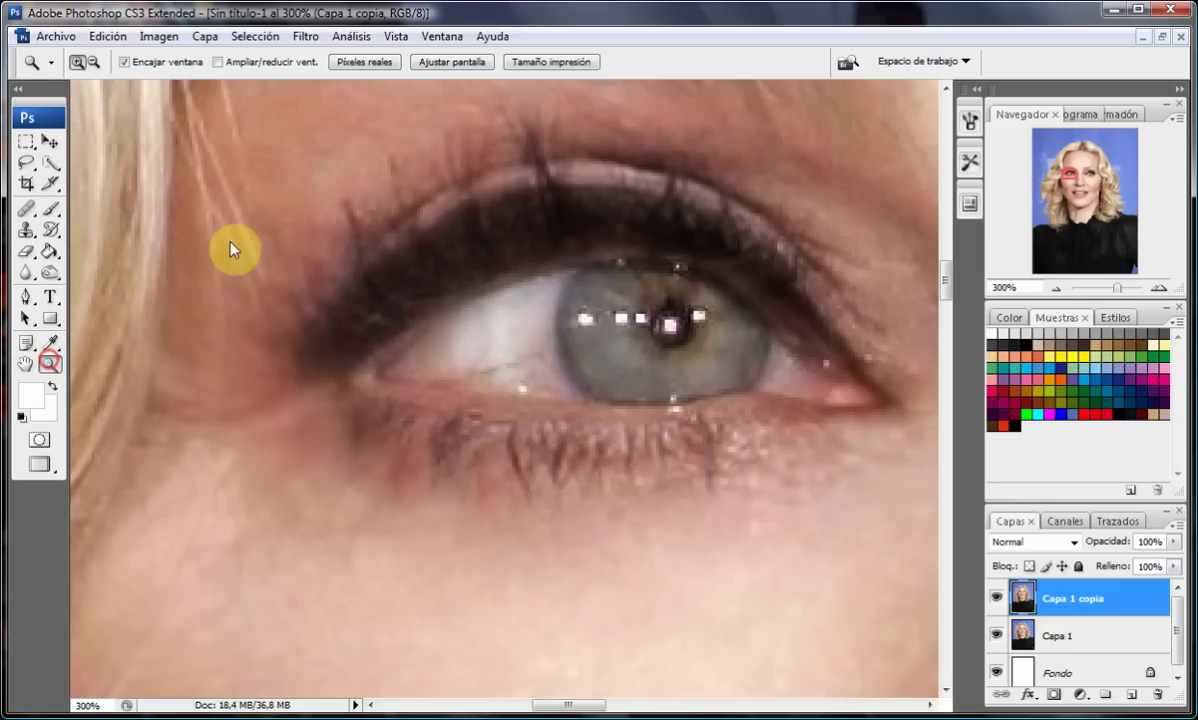
pyautogui.click(478, 63)
pyautogui.click(459, 281)
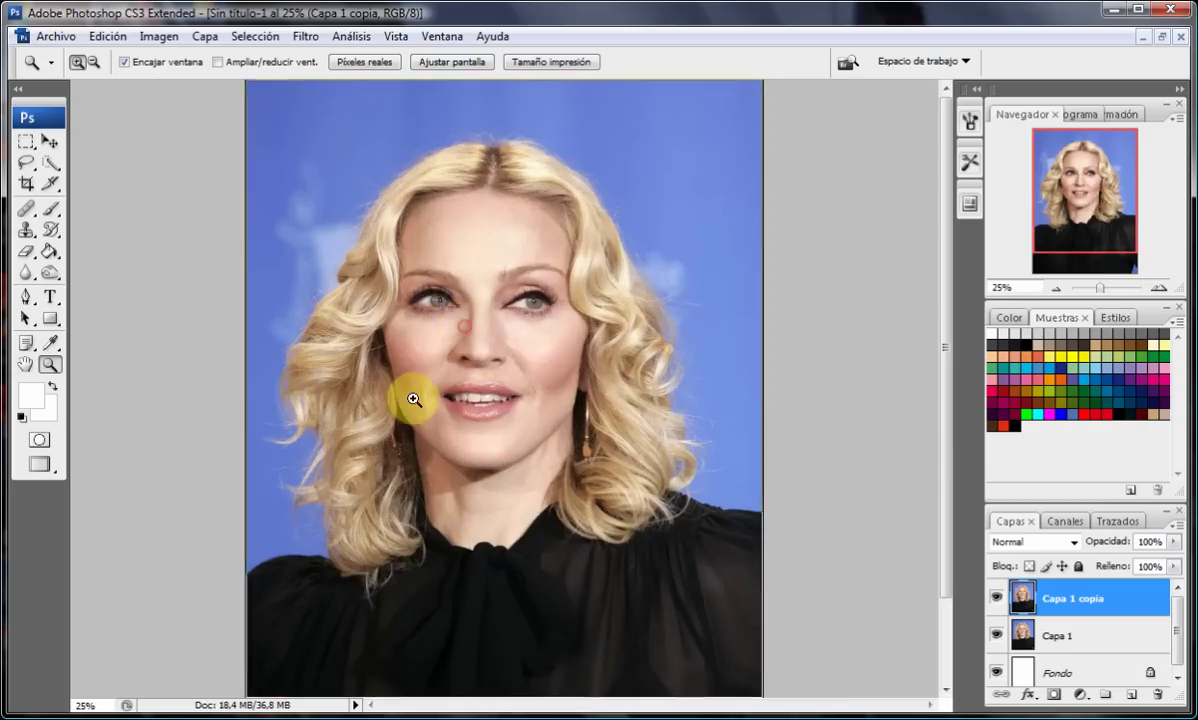
pyautogui.click(409, 401)
pyautogui.click(998, 601)
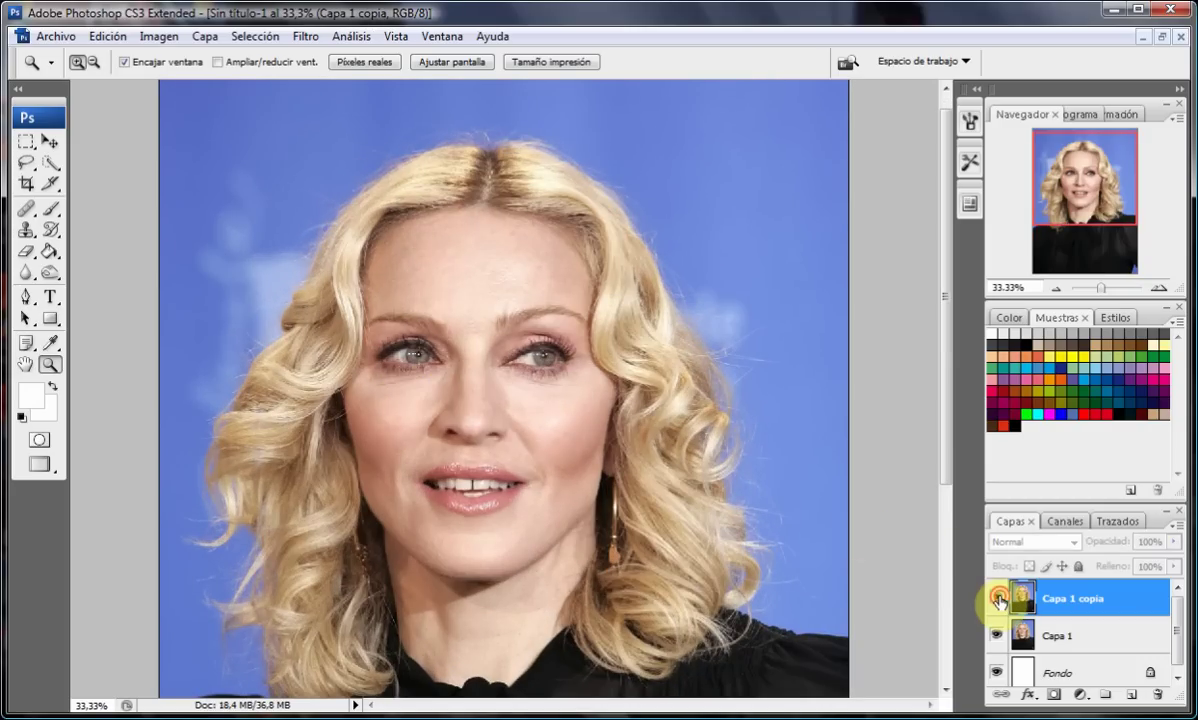
pyautogui.click(998, 601)
pyautogui.click(998, 601)
pyautogui.click(998, 601)
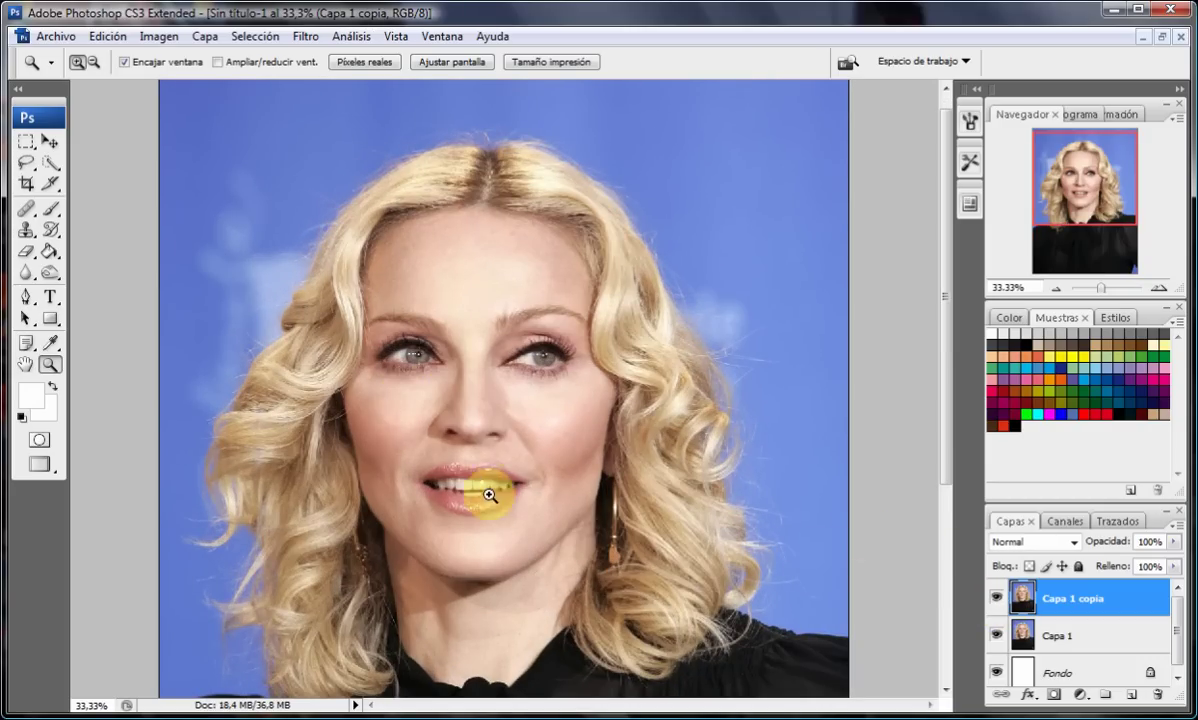
pyautogui.click(433, 389)
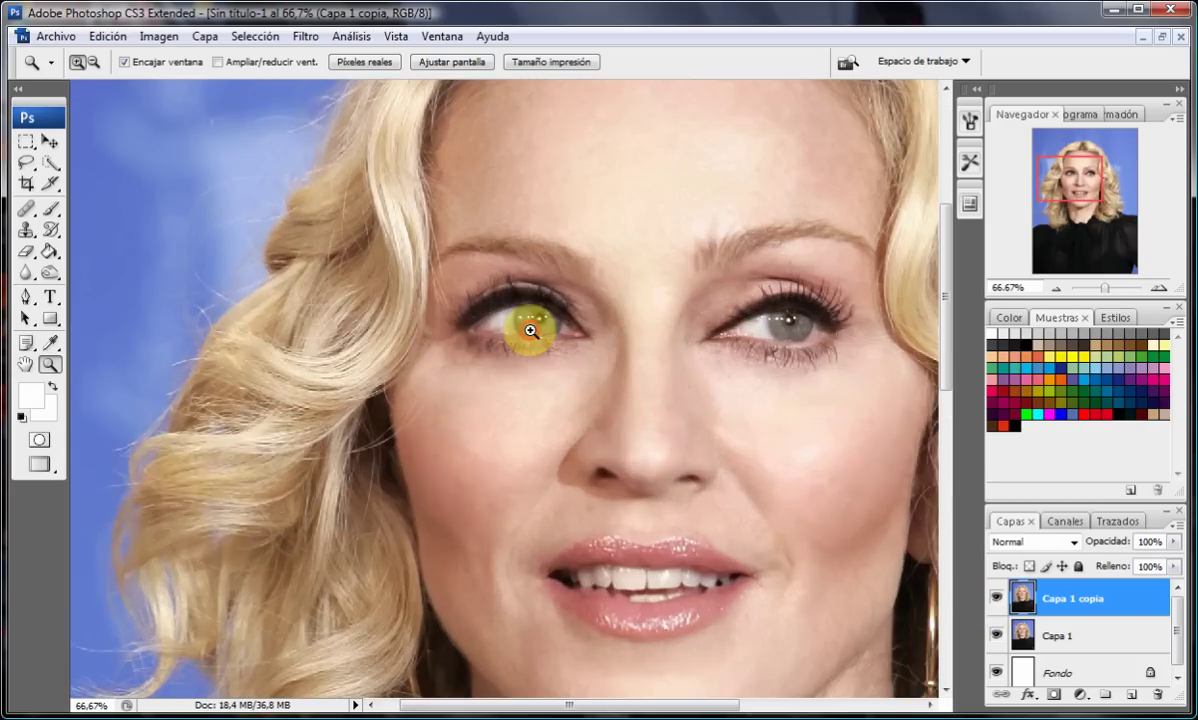
pyautogui.click(527, 326)
pyautogui.click(575, 420)
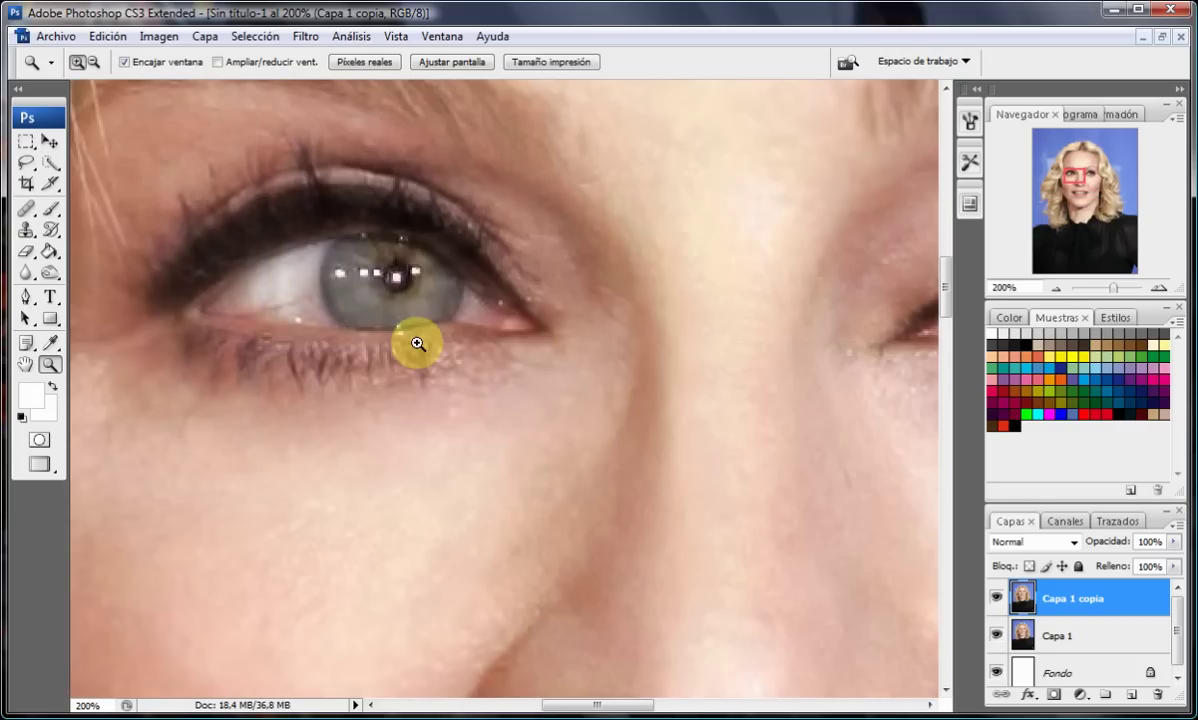
# - Set the Brush to 13 px and scroll across to the portrait's other eye
pyautogui.click(50, 208)
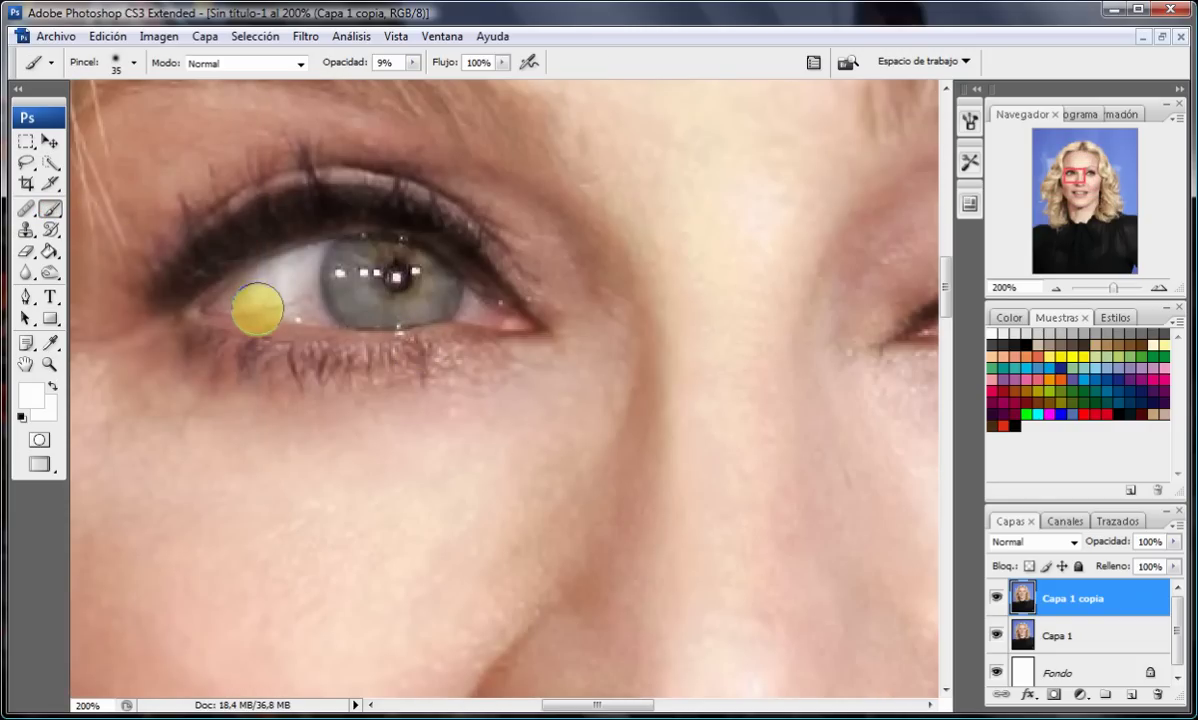
pyautogui.rightClick(519, 386)
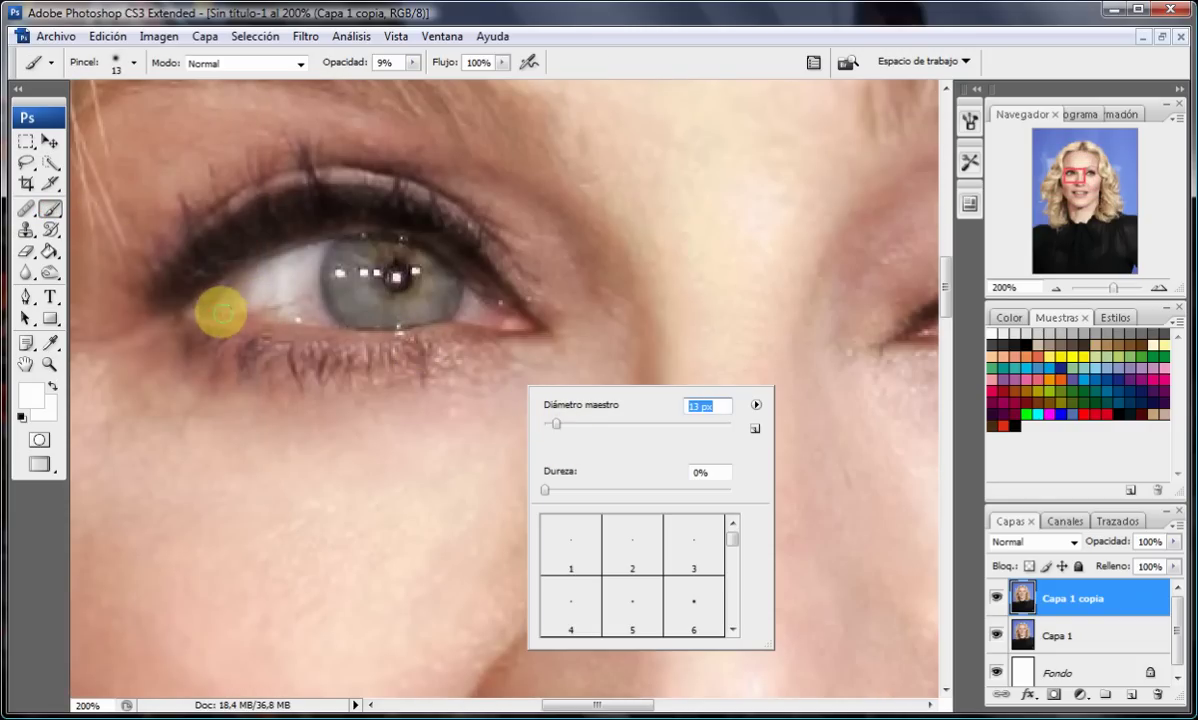
pyautogui.press('Return')
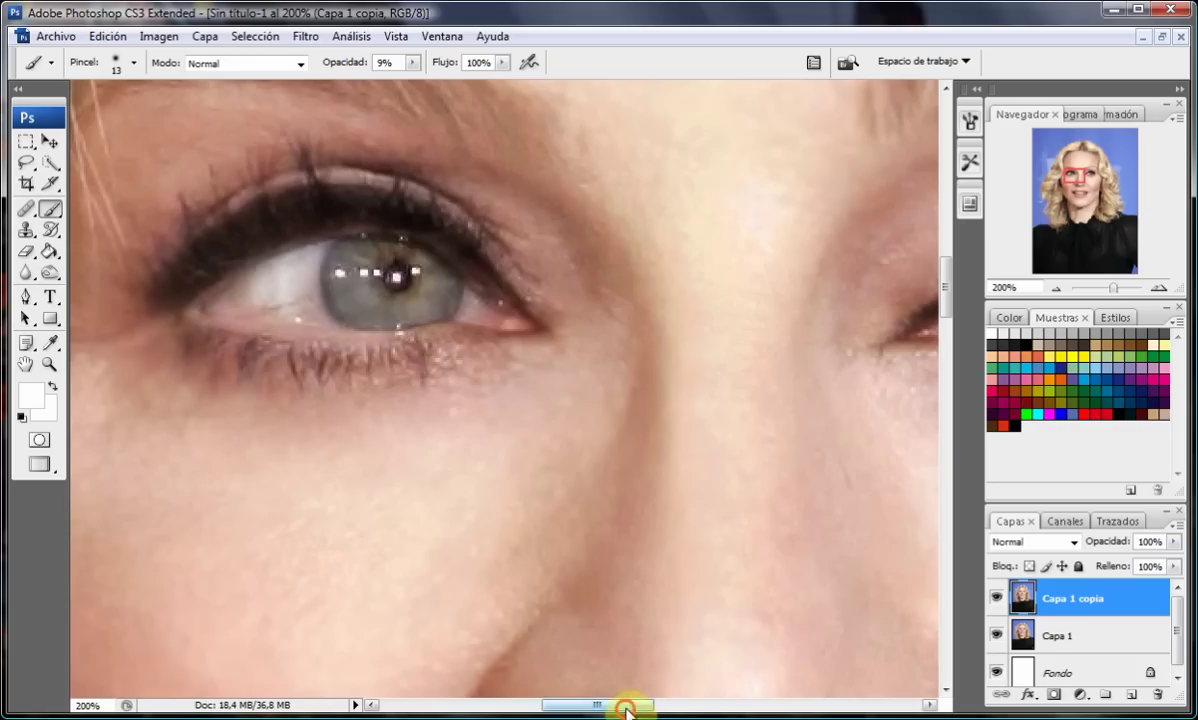
pyautogui.moveTo(625, 708); pyautogui.dragTo(700, 704)
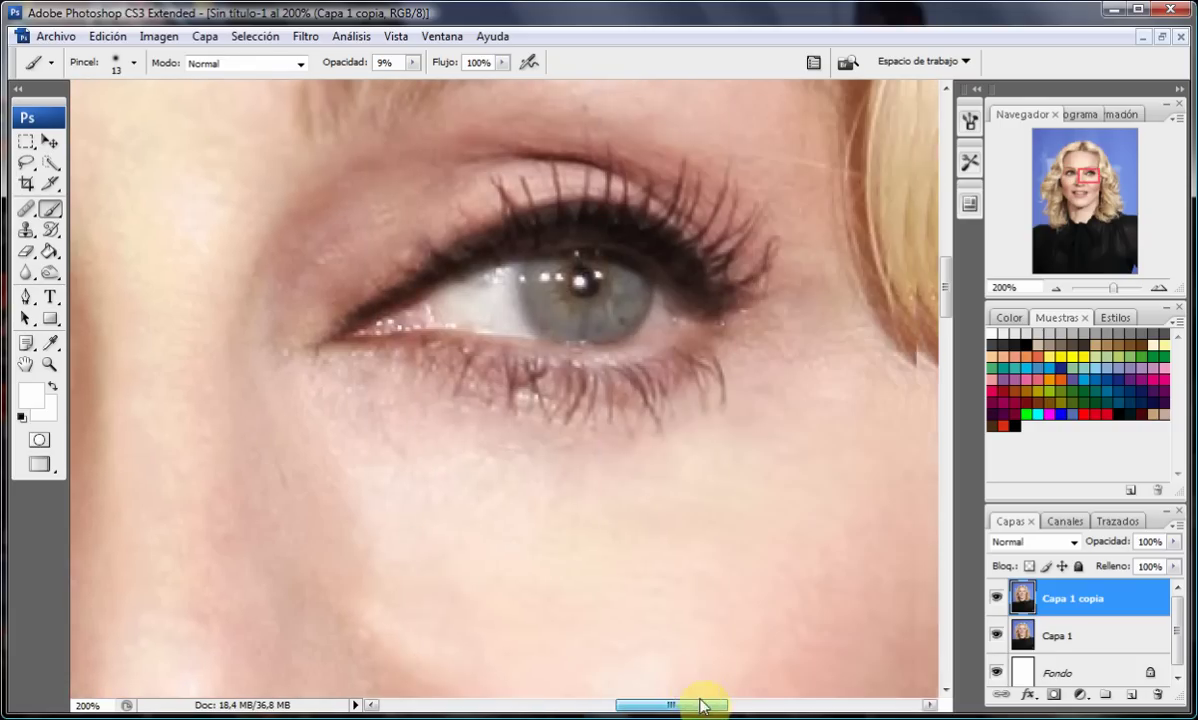
# - Open Filter > Liquify and zoom the preview to 300% on the left-hand eye
pyautogui.click(307, 38)
pyautogui.click(321, 140)
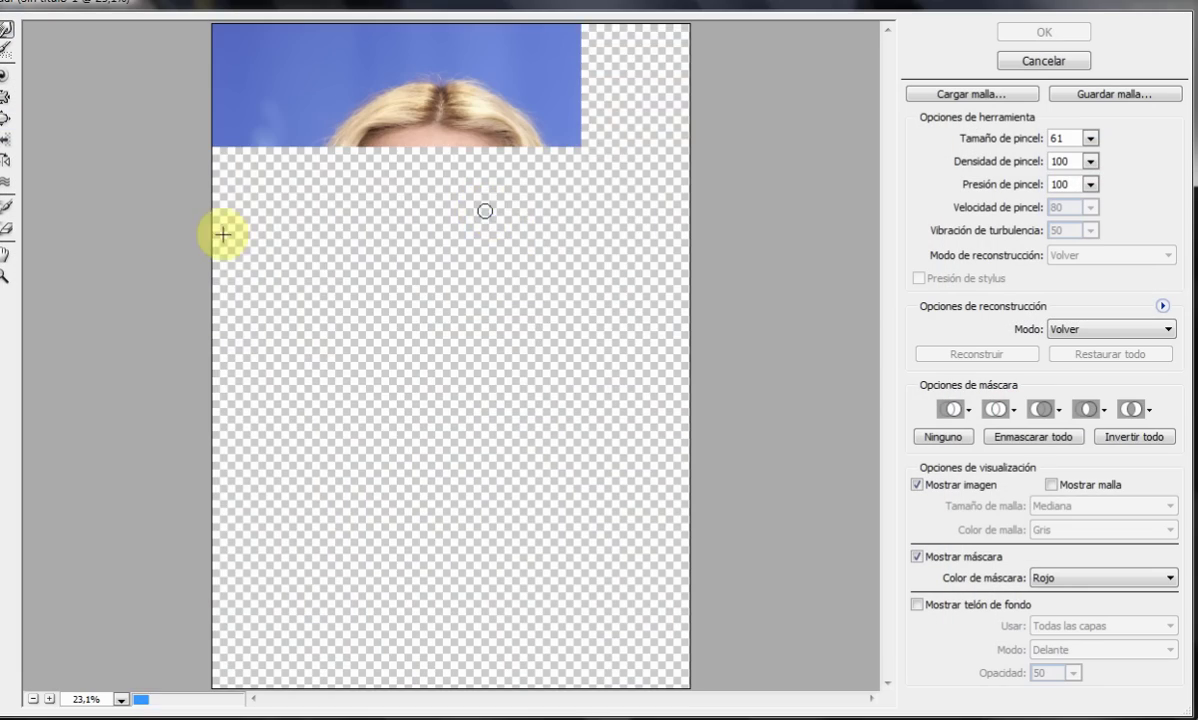
pyautogui.click(5, 276)
pyautogui.click(556, 294)
pyautogui.click(481, 278)
pyautogui.click(476, 281)
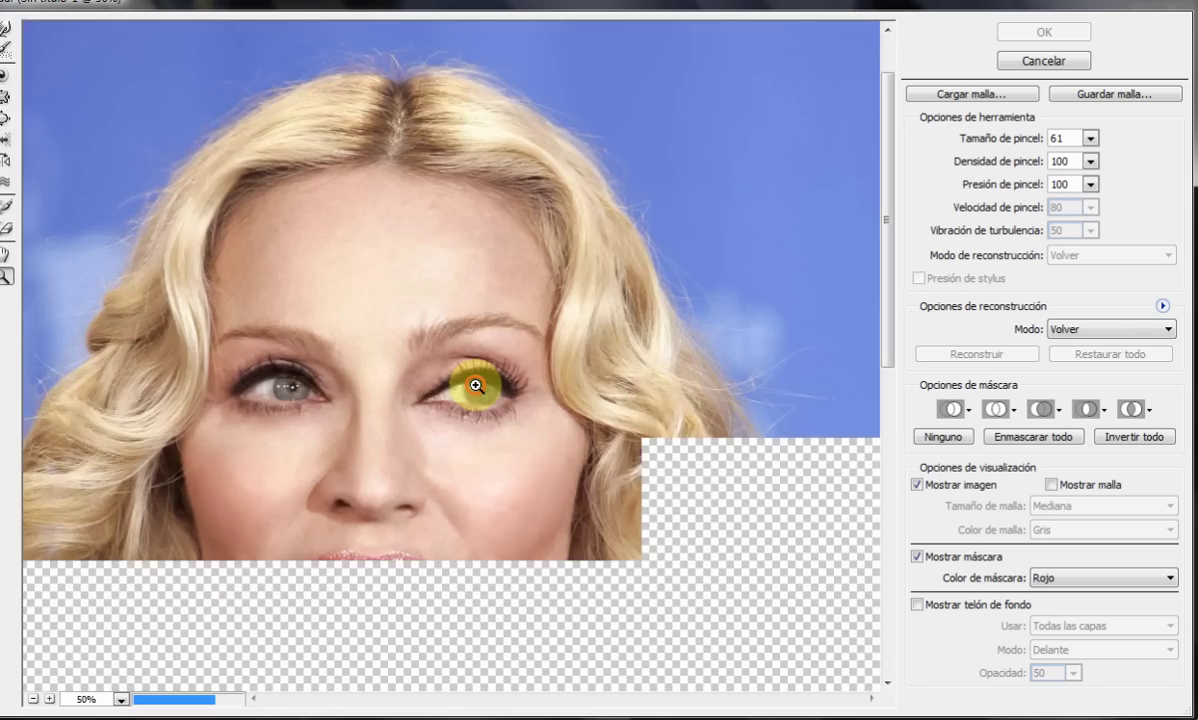
pyautogui.click(427, 440)
pyautogui.click(377, 362)
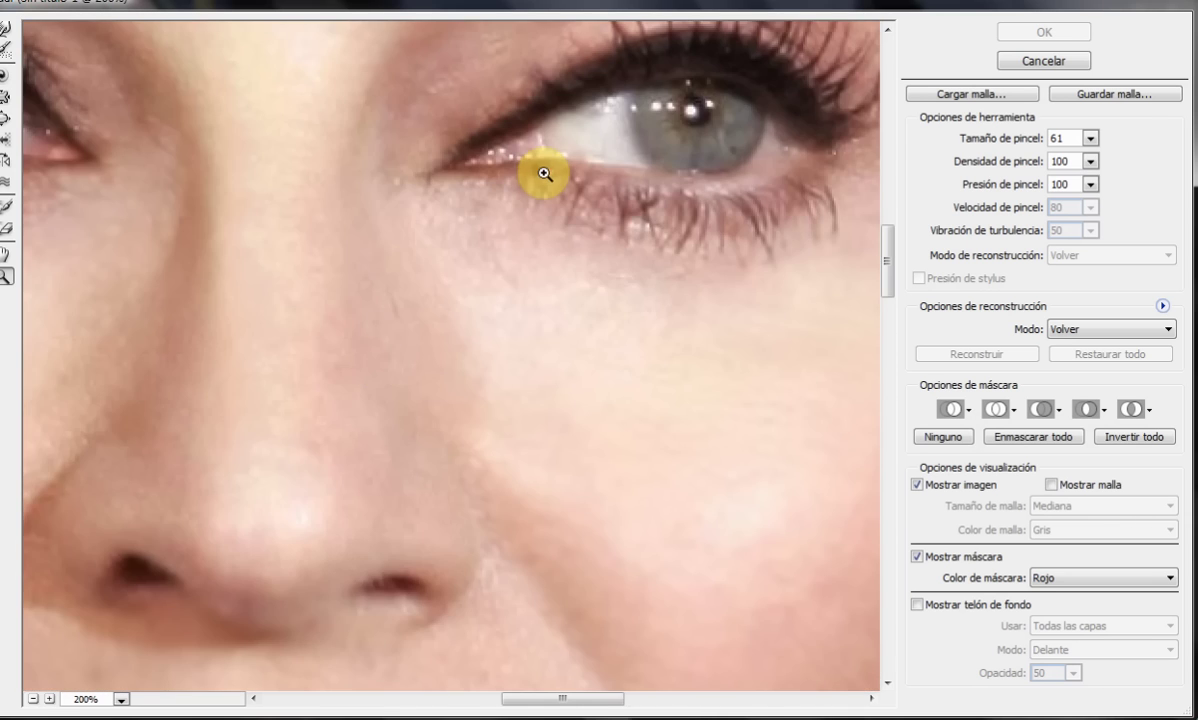
pyautogui.click(543, 177)
# - Reshape the upper eyelid with Forward Warp
pyautogui.click(5, 36)
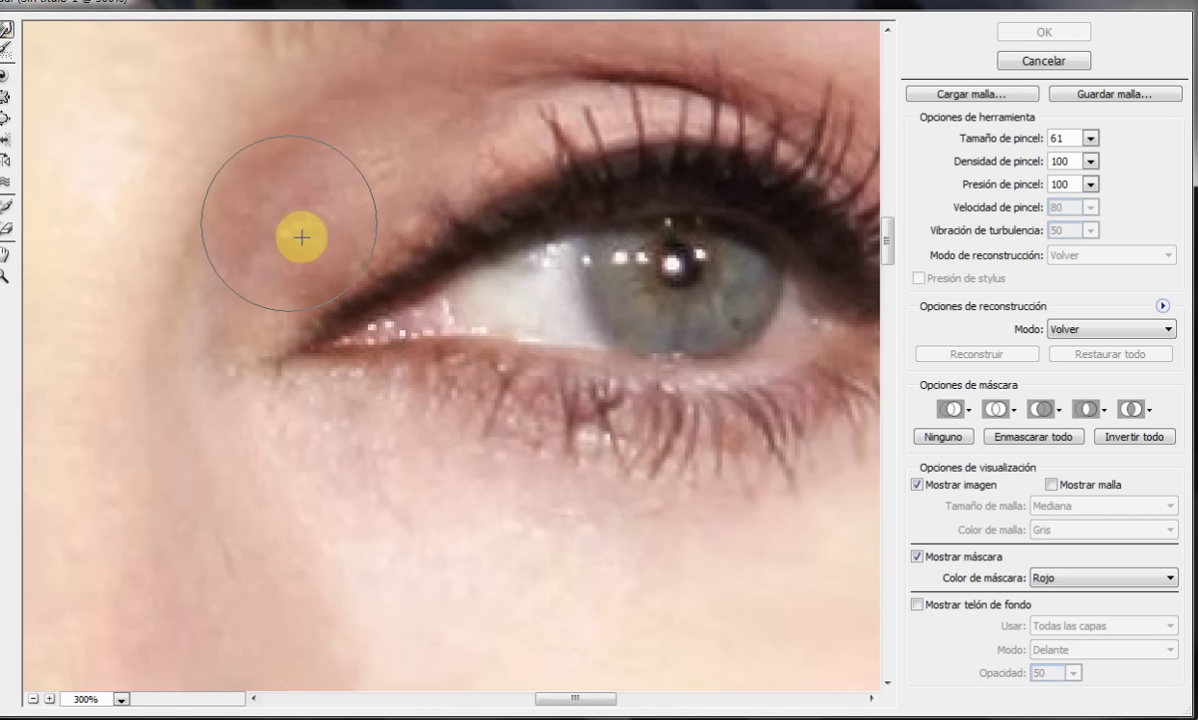
pyautogui.moveTo(302, 232)
pyautogui.mouseDown()
pyautogui.moveTo(303, 249)
pyautogui.moveTo(382, 227)
pyautogui.moveTo(487, 166)
pyautogui.moveTo(661, 136)
pyautogui.moveTo(655, 126)
pyautogui.moveTo(599, 134)
pyautogui.moveTo(698, 123)
pyautogui.moveTo(802, 152)
pyautogui.moveTo(706, 120)
pyautogui.moveTo(586, 130)
pyautogui.moveTo(610, 123)
pyautogui.mouseUp()
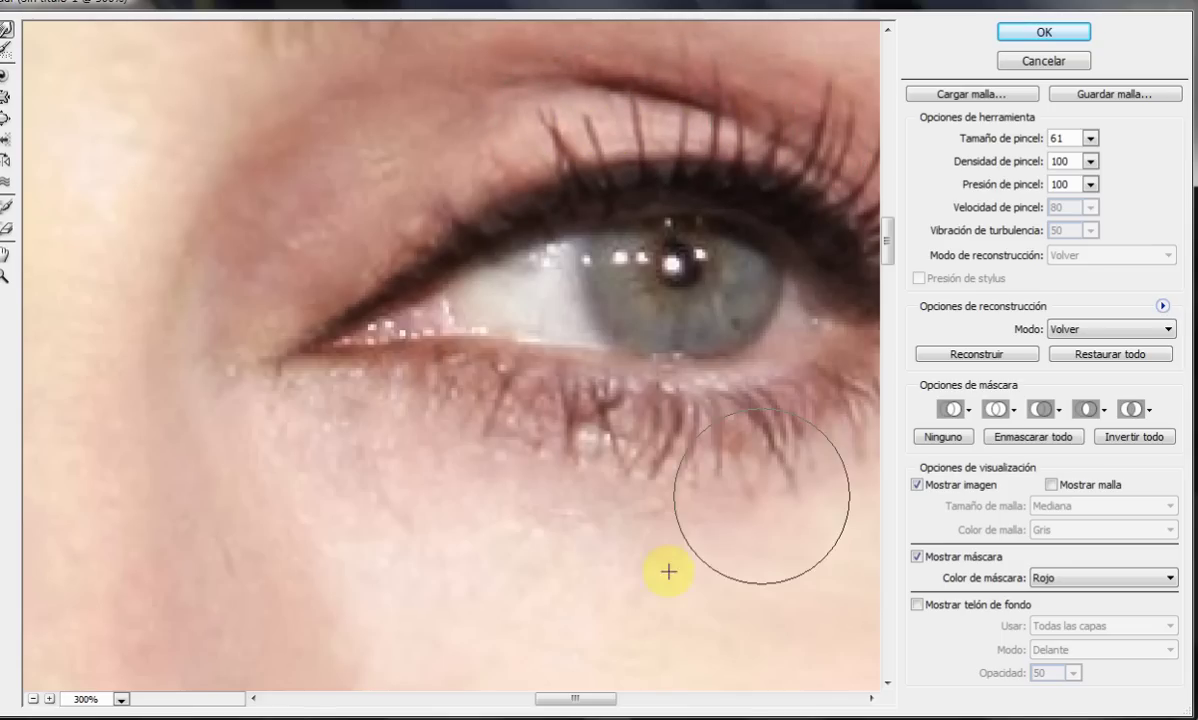
pyautogui.moveTo(588, 703); pyautogui.dragTo(610, 703)
pyautogui.moveTo(594, 286)
pyautogui.mouseDown()
pyautogui.moveTo(564, 168)
pyautogui.moveTo(540, 158)
pyautogui.mouseUp()
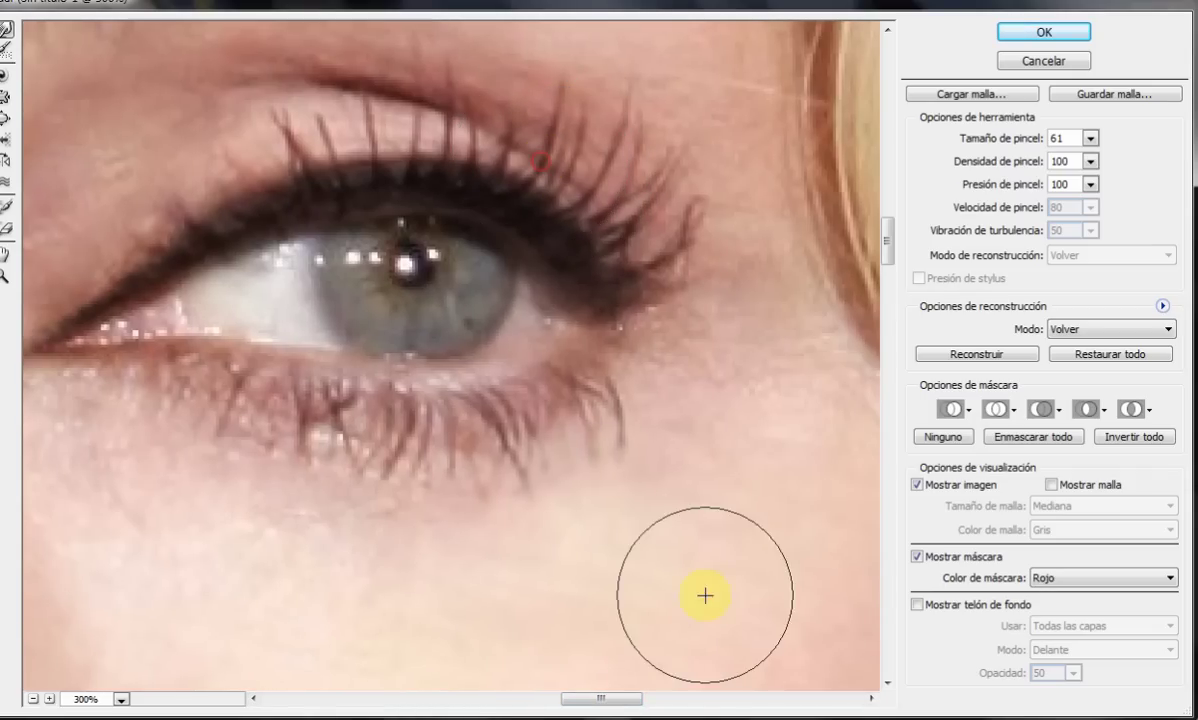
pyautogui.moveTo(636, 700)
pyautogui.mouseDown()
pyautogui.moveTo(535, 690)
pyautogui.moveTo(477, 703)
pyautogui.mouseUp()
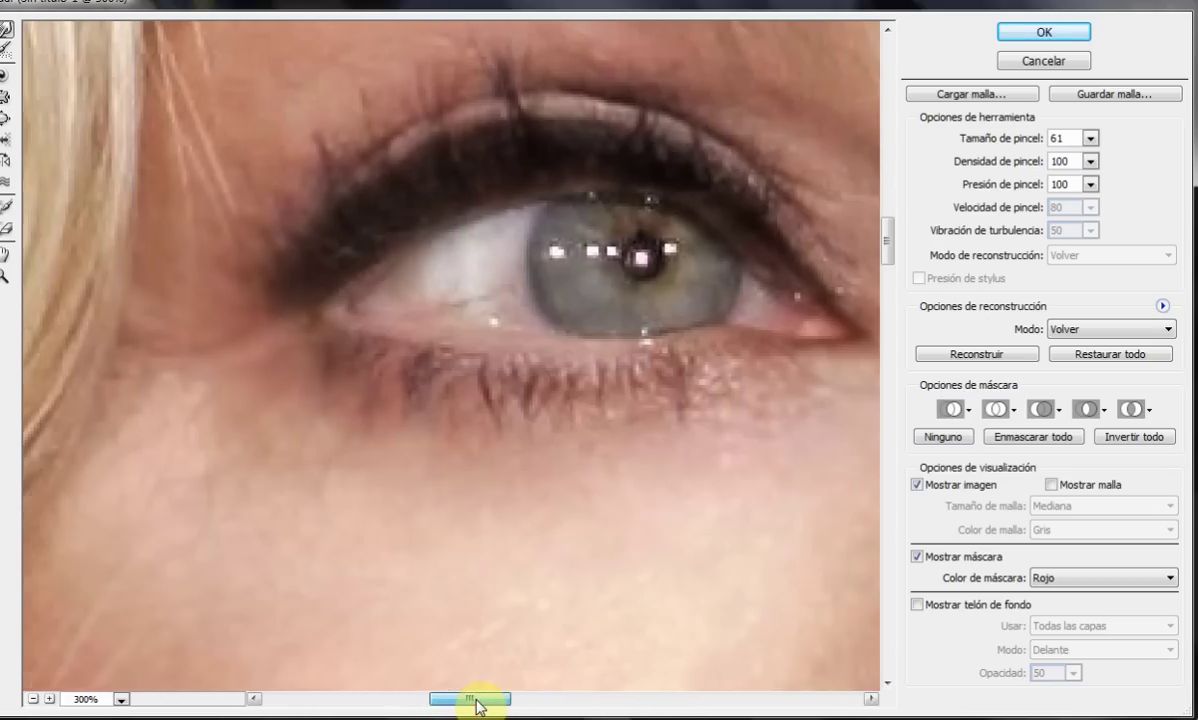
pyautogui.moveTo(374, 182)
pyautogui.mouseDown()
pyautogui.moveTo(419, 109)
pyautogui.moveTo(612, 96)
pyautogui.moveTo(532, 96)
pyautogui.moveTo(428, 123)
pyautogui.moveTo(364, 160)
pyautogui.moveTo(401, 168)
pyautogui.moveTo(358, 169)
pyautogui.moveTo(642, 80)
pyautogui.moveTo(750, 119)
pyautogui.mouseUp()
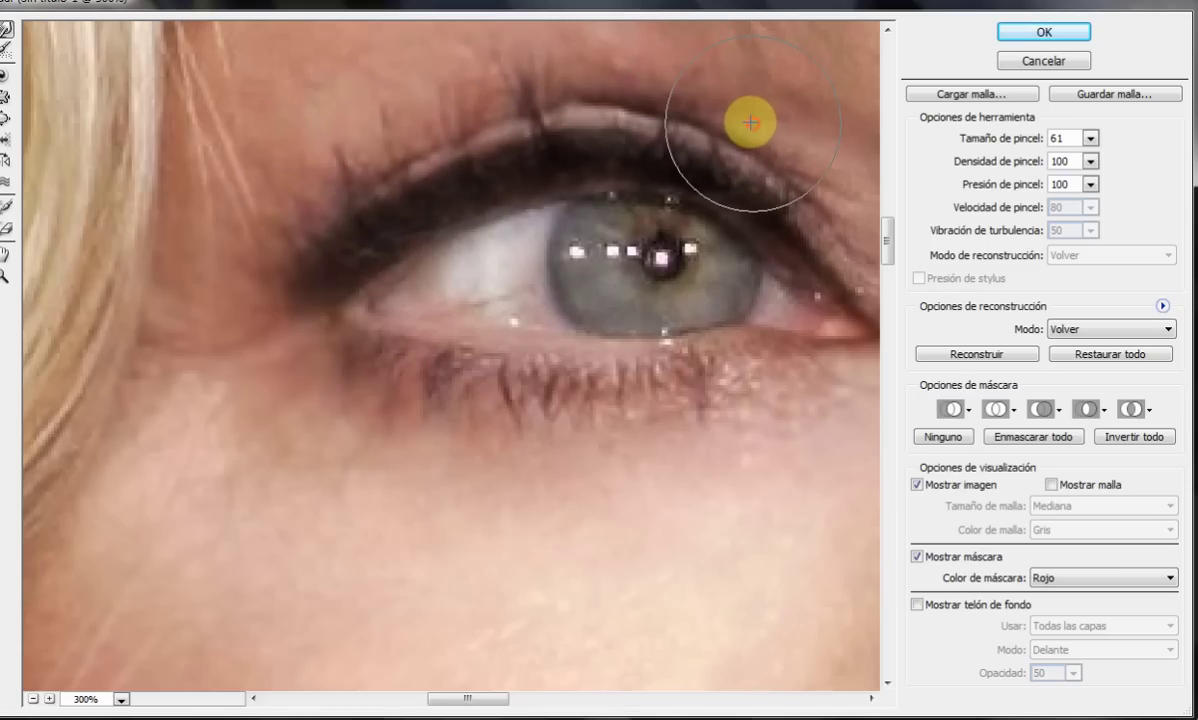
# - Restore the over-warped upper lid with the Reconstruct tool
pyautogui.click(26, 35)
pyautogui.click(7, 50)
pyautogui.moveTo(342, 45)
pyautogui.mouseDown()
pyautogui.moveTo(300, 134)
pyautogui.moveTo(515, 48)
pyautogui.moveTo(462, 36)
pyautogui.mouseUp()
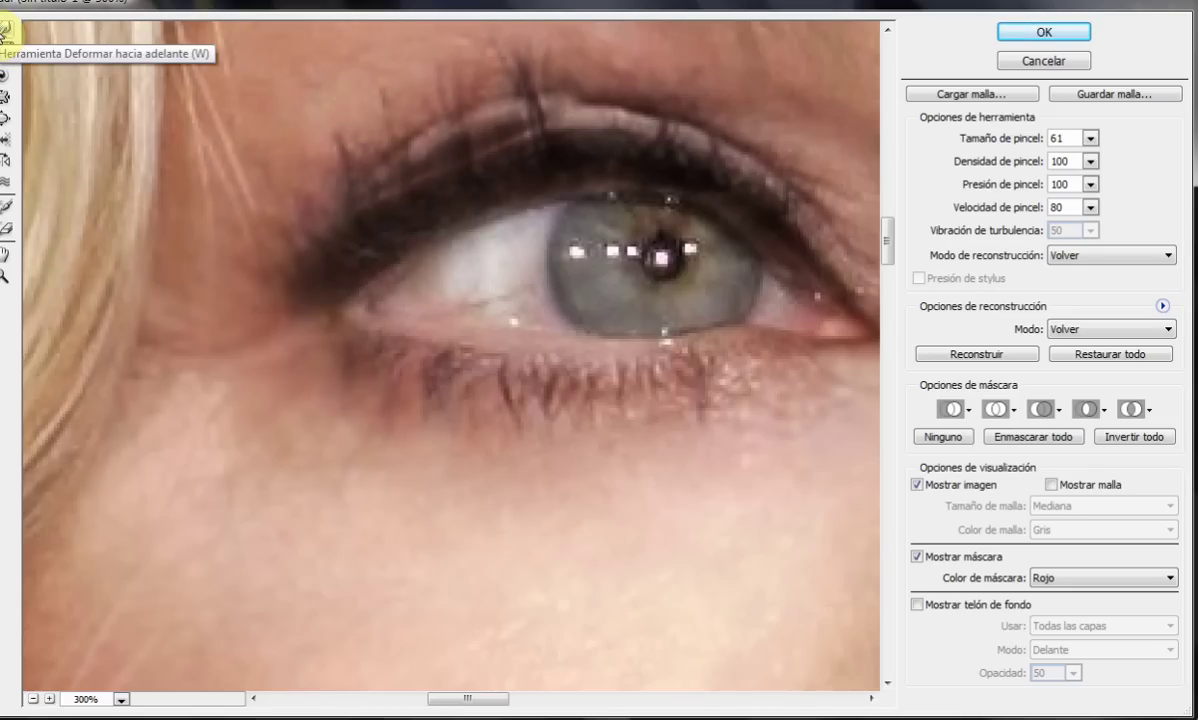
# - Warp the upper lid further, smoothing the bump in its crease
pyautogui.moveTo(508, 80)
pyautogui.mouseDown()
pyautogui.moveTo(610, 75)
pyautogui.moveTo(727, 147)
pyautogui.moveTo(880, 312)
pyautogui.mouseUp()
pyautogui.moveTo(566, 86); pyautogui.dragTo(307, 246)
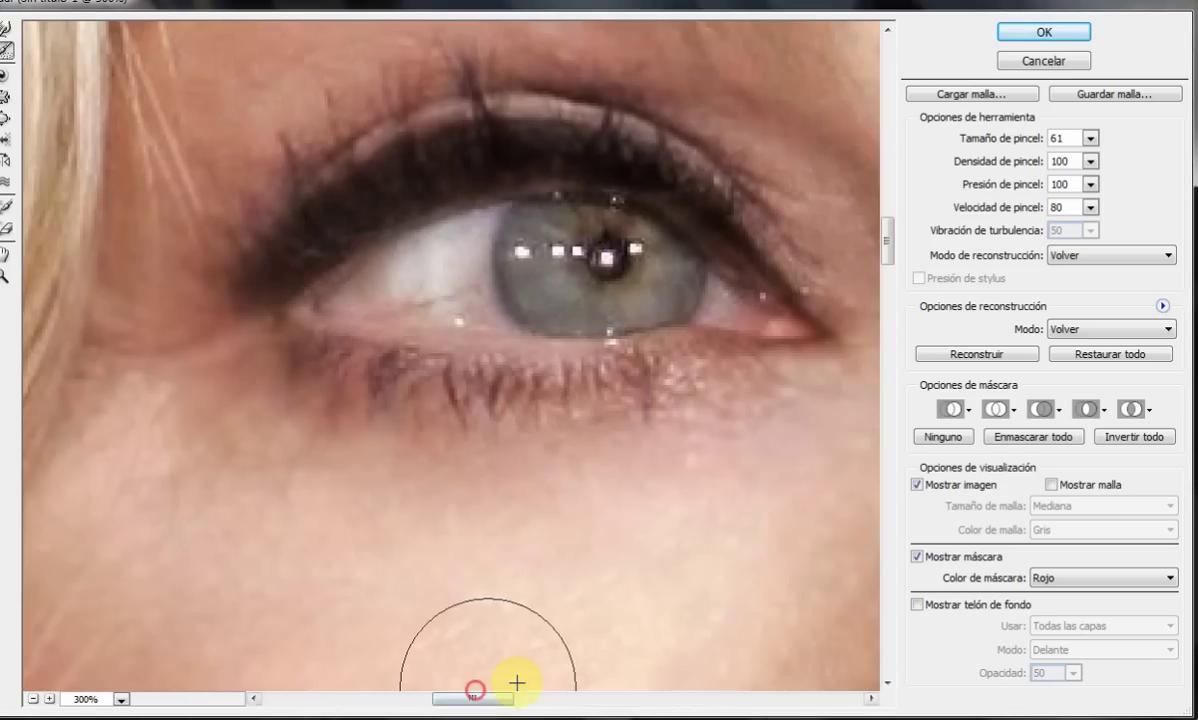
pyautogui.moveTo(516, 683)
pyautogui.mouseDown()
pyautogui.moveTo(508, 695)
pyautogui.moveTo(709, 683)
pyautogui.moveTo(610, 683)
pyautogui.mouseUp()
pyautogui.scroll(5, 612, 682)
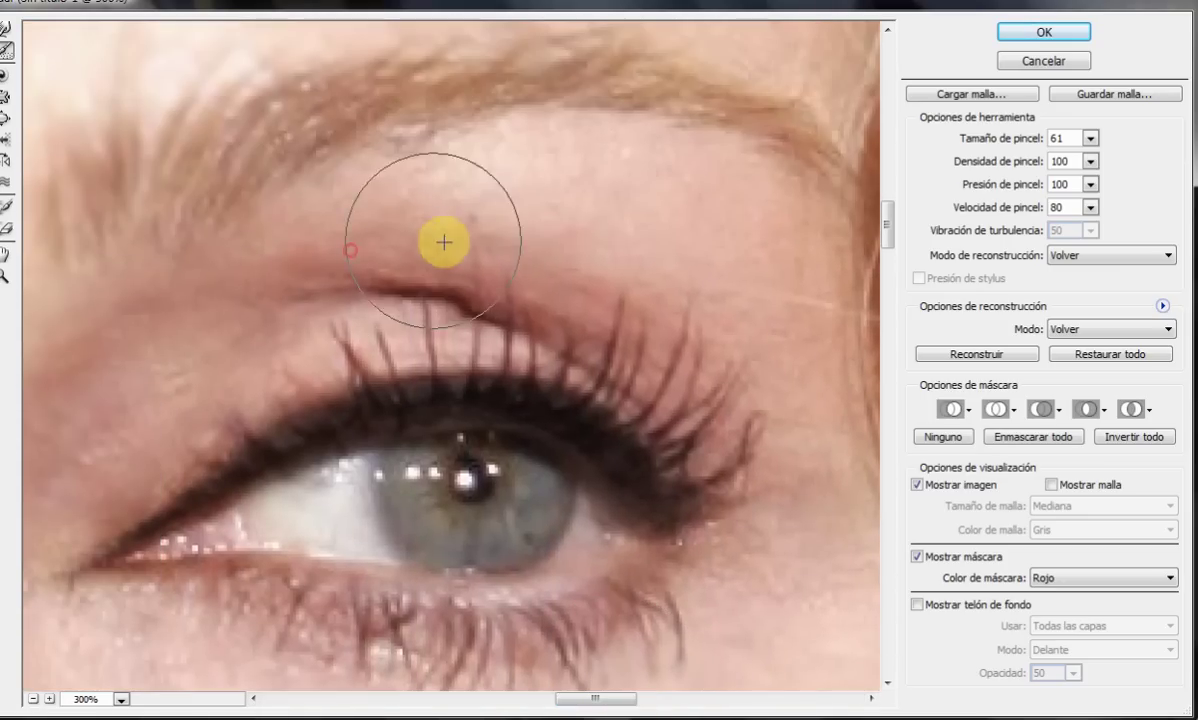
pyautogui.moveTo(444, 242)
pyautogui.mouseDown()
pyautogui.moveTo(620, 286)
pyautogui.moveTo(714, 350)
pyautogui.moveTo(730, 382)
pyautogui.moveTo(631, 313)
pyautogui.moveTo(677, 324)
pyautogui.moveTo(720, 385)
pyautogui.moveTo(685, 348)
pyautogui.moveTo(484, 249)
pyautogui.moveTo(166, 246)
pyautogui.moveTo(632, 304)
pyautogui.moveTo(33, 38)
pyautogui.mouseUp()
pyautogui.click(6, 34)
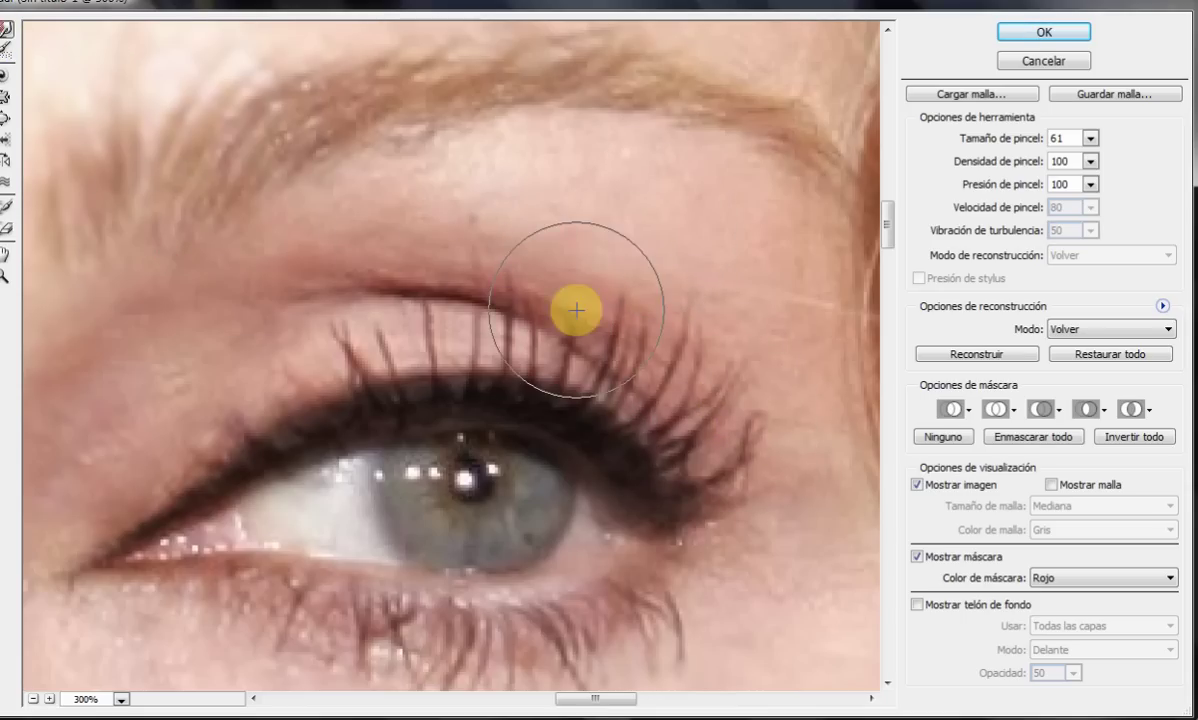
pyautogui.moveTo(570, 307)
pyautogui.mouseDown()
pyautogui.moveTo(631, 286)
pyautogui.moveTo(595, 304)
pyautogui.mouseUp()
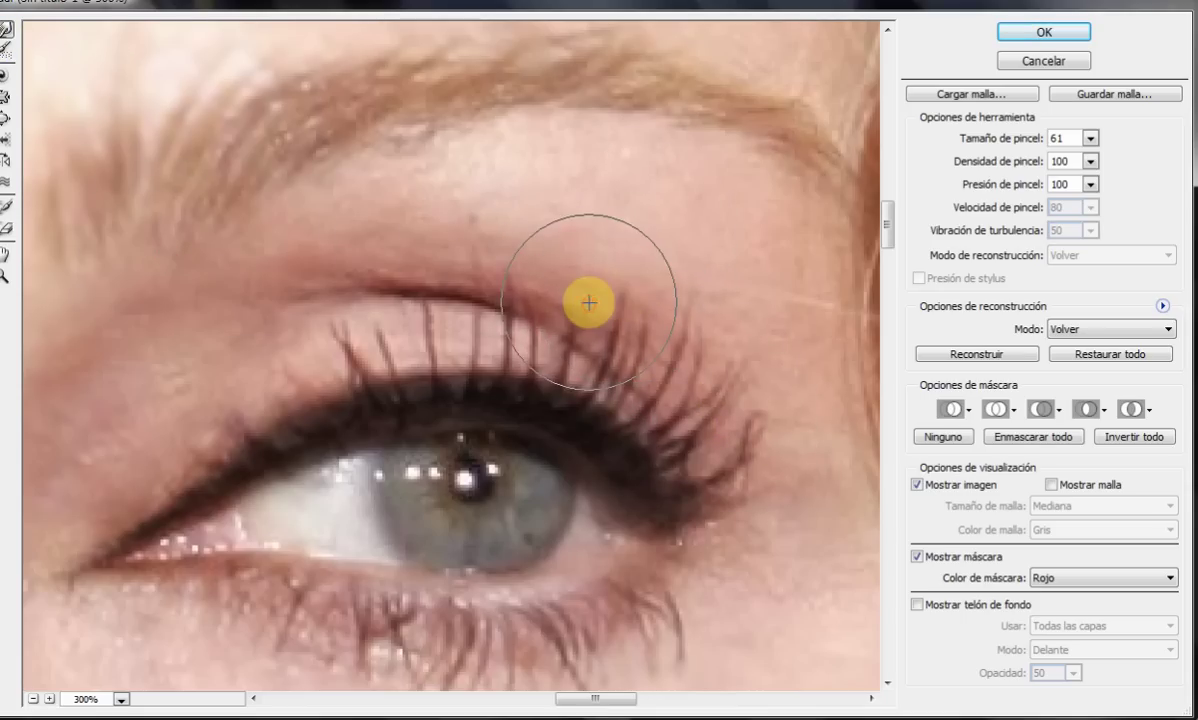
pyautogui.moveTo(585, 703); pyautogui.dragTo(450, 700)
# - Alternate Reconstruct and Forward Warp to reshape the upper eyelid line toward the outer corner
pyautogui.click(6, 48)
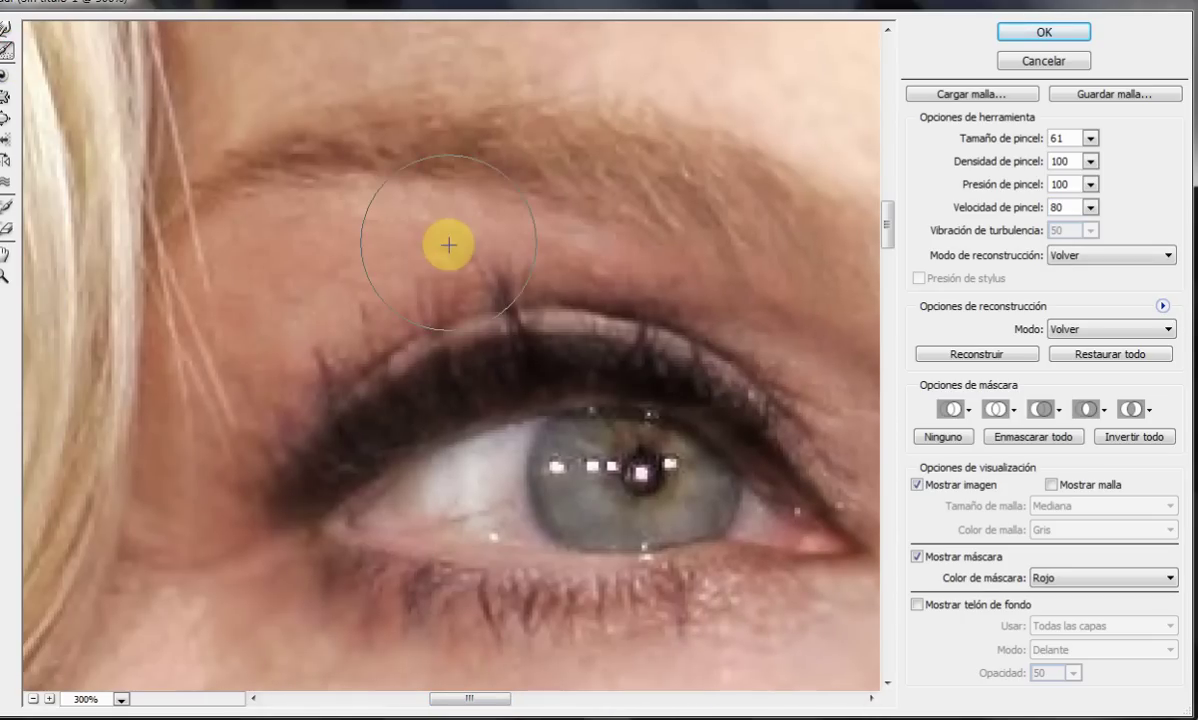
pyautogui.moveTo(486, 325); pyautogui.dragTo(488, 305)
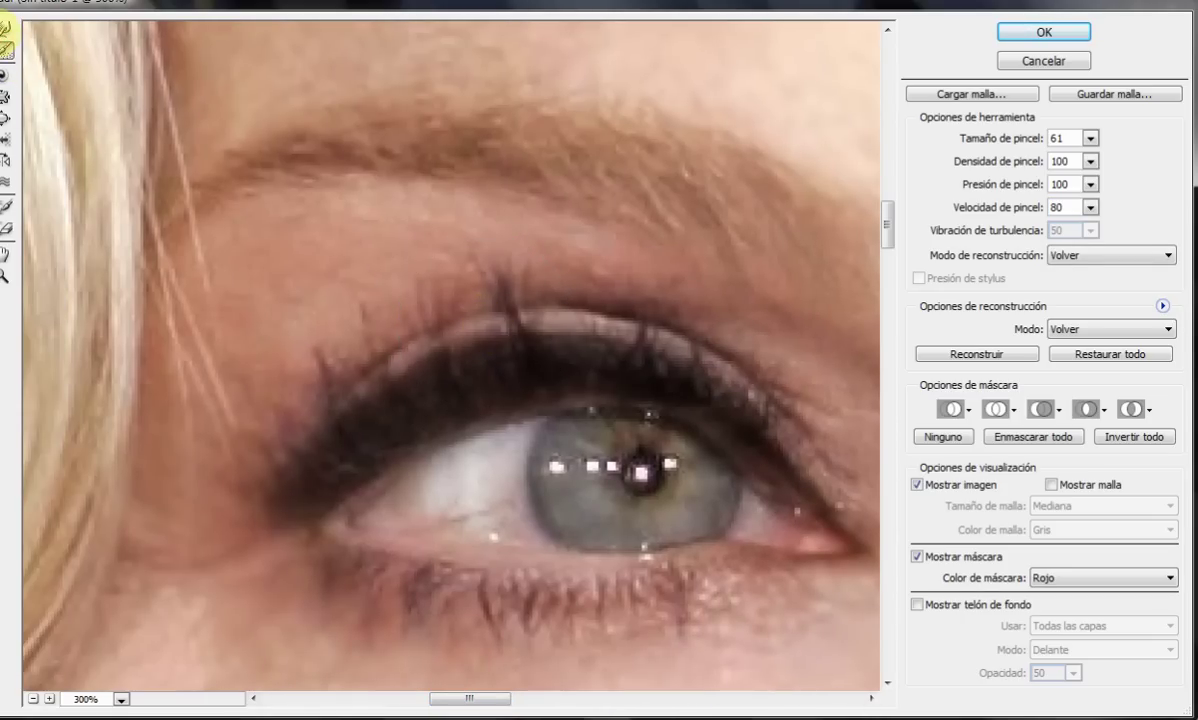
pyautogui.click(6, 28)
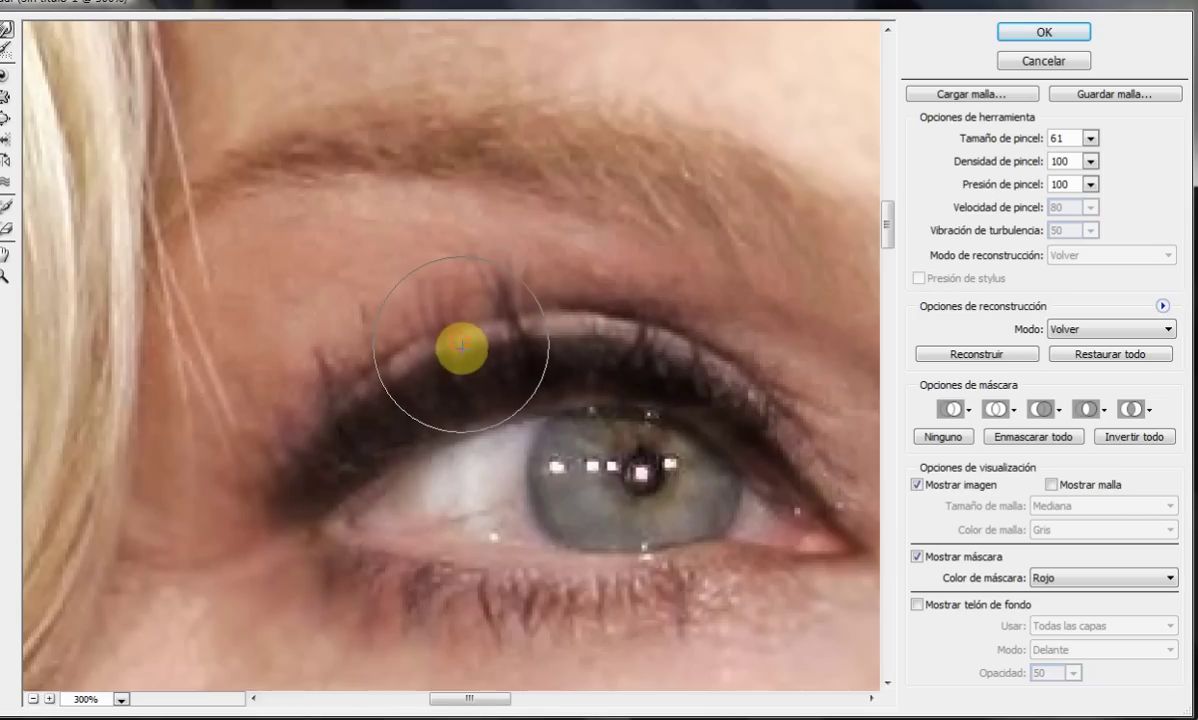
pyautogui.moveTo(461, 347); pyautogui.dragTo(318, 430)
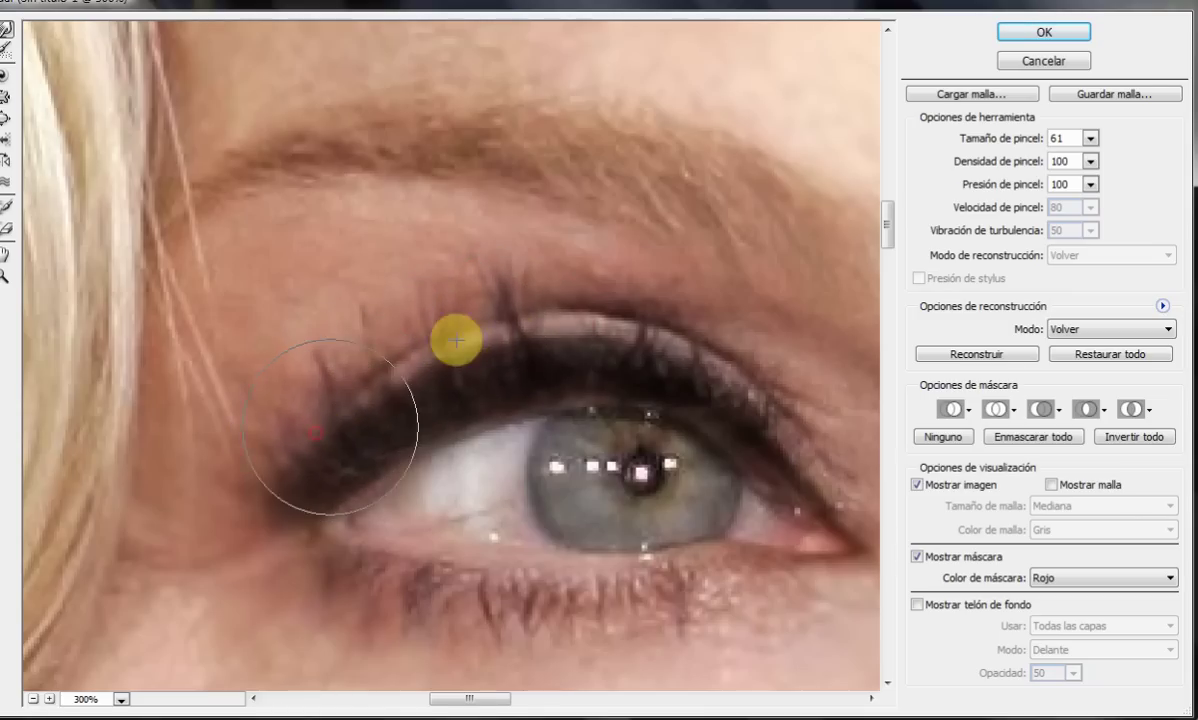
pyautogui.moveTo(456, 341); pyautogui.dragTo(675, 320)
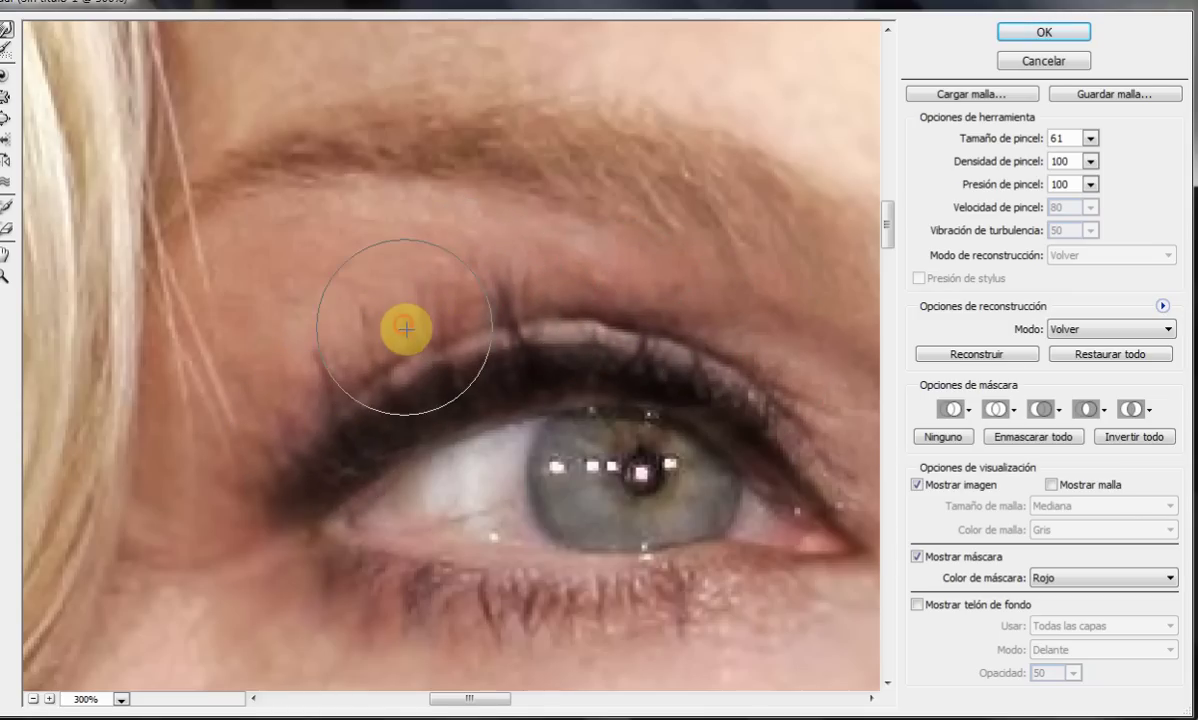
pyautogui.moveTo(405, 328); pyautogui.dragTo(328, 378)
# - Reconstruct the lid crease, the area below the eyebrow, and the iris
pyautogui.click(6, 47)
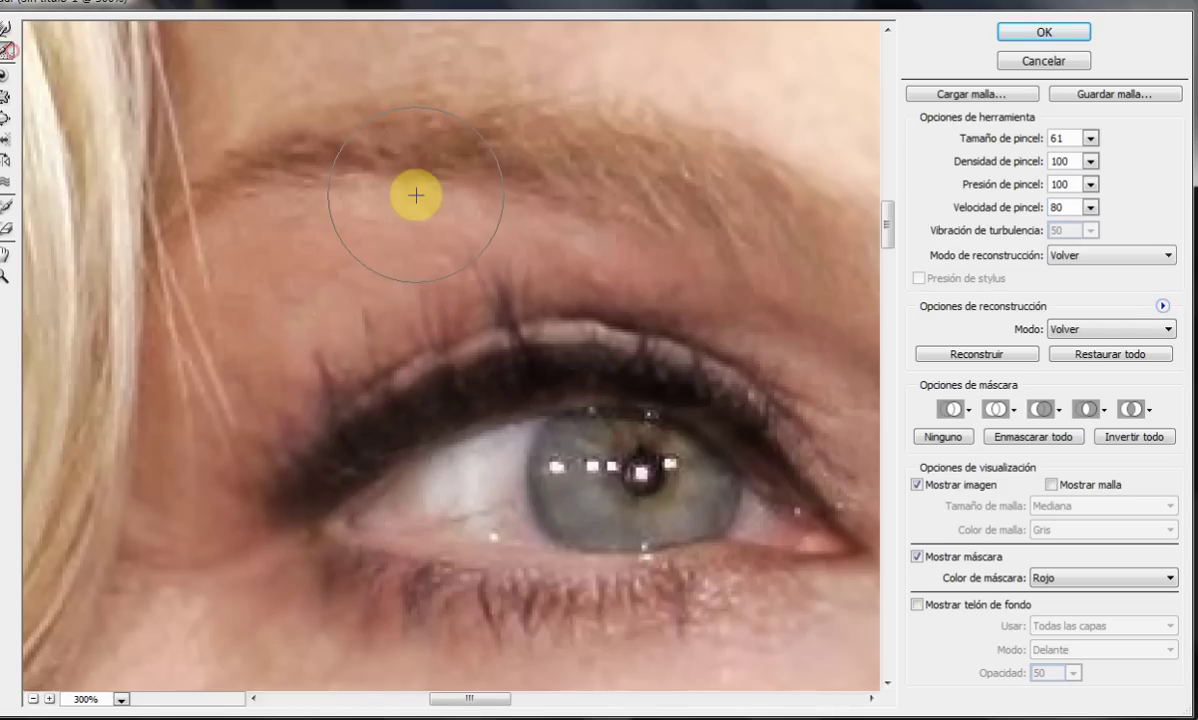
pyautogui.moveTo(485, 249); pyautogui.dragTo(336, 297)
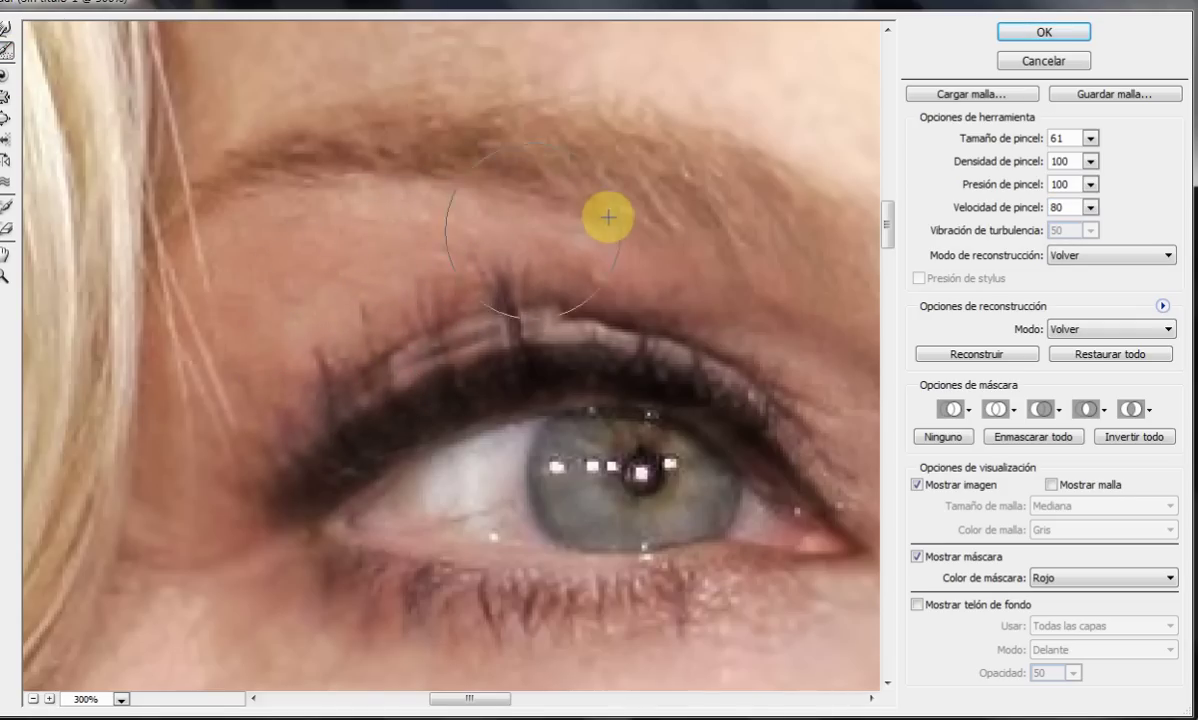
pyautogui.moveTo(610, 214)
pyautogui.mouseDown()
pyautogui.moveTo(530, 228)
pyautogui.moveTo(666, 257)
pyautogui.moveTo(781, 308)
pyautogui.moveTo(796, 330)
pyautogui.moveTo(529, 241)
pyautogui.moveTo(291, 348)
pyautogui.moveTo(626, 527)
pyautogui.moveTo(414, 529)
pyautogui.moveTo(612, 484)
pyautogui.moveTo(328, 556)
pyautogui.mouseUp()
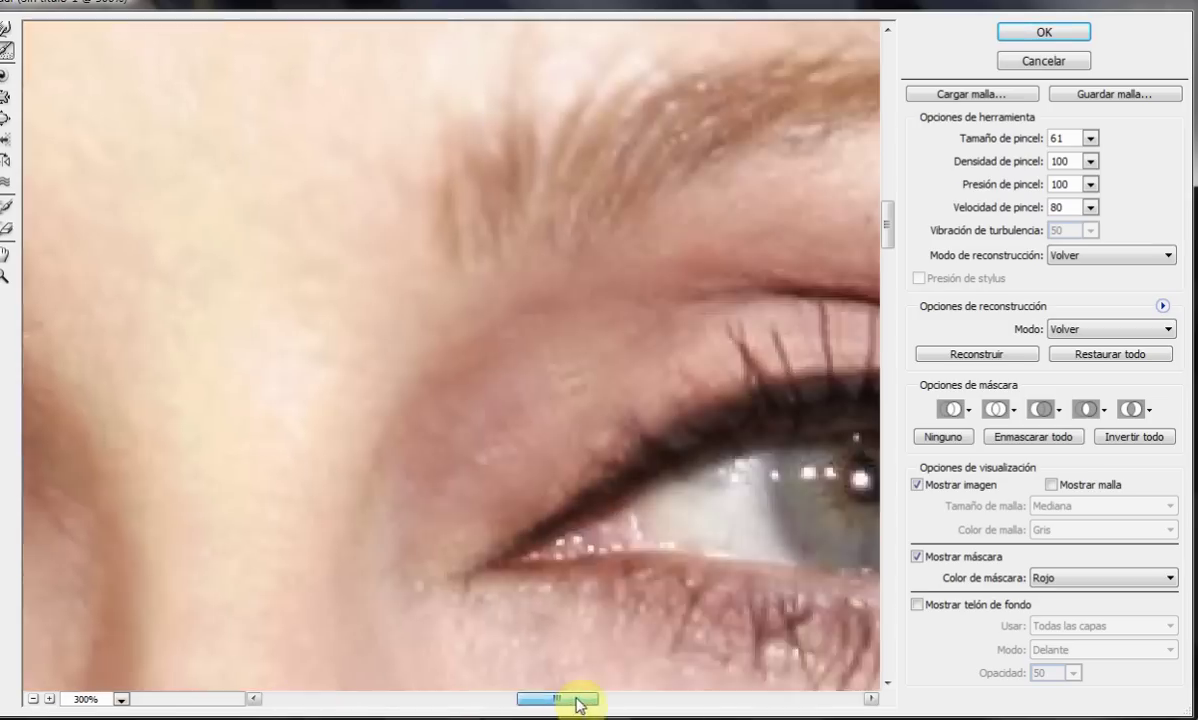
pyautogui.moveTo(471, 703); pyautogui.dragTo(594, 703)
pyautogui.moveTo(529, 548); pyautogui.dragTo(356, 500)
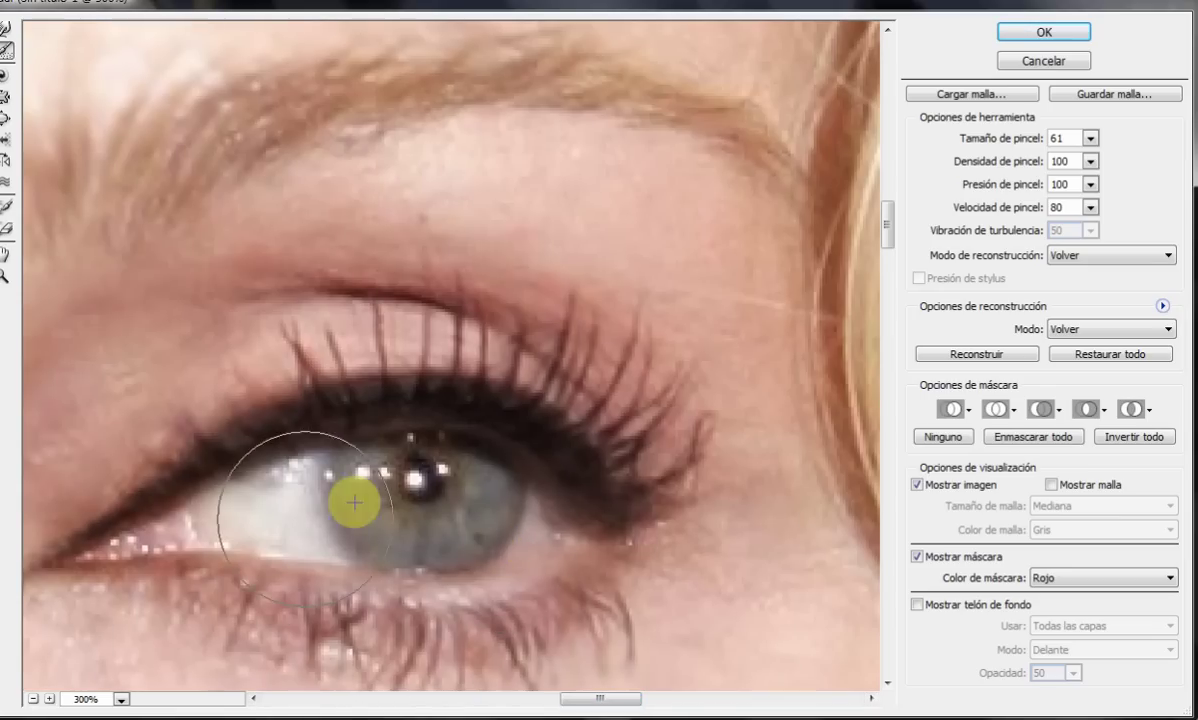
pyautogui.moveTo(512, 515); pyautogui.dragTo(541, 521)
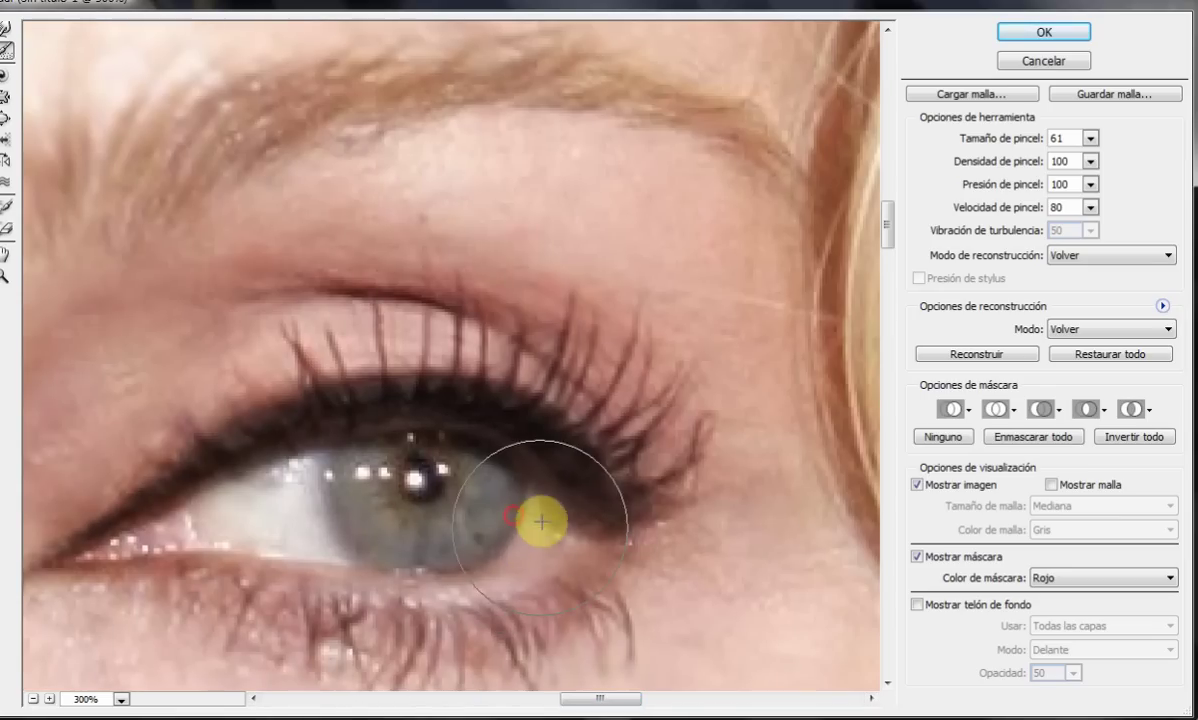
# - Apply the Liquify changes and zoom in on the upper eyelashes
pyautogui.click(1057, 29)
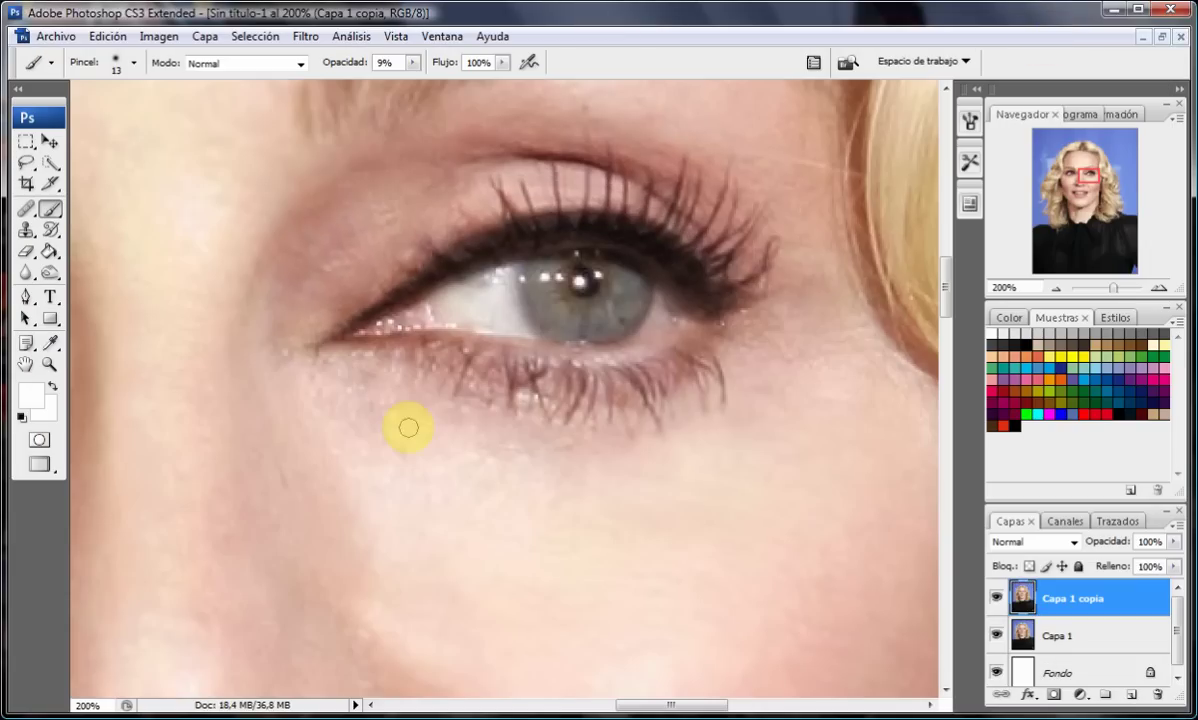
pyautogui.moveTo(645, 705); pyautogui.dragTo(524, 708)
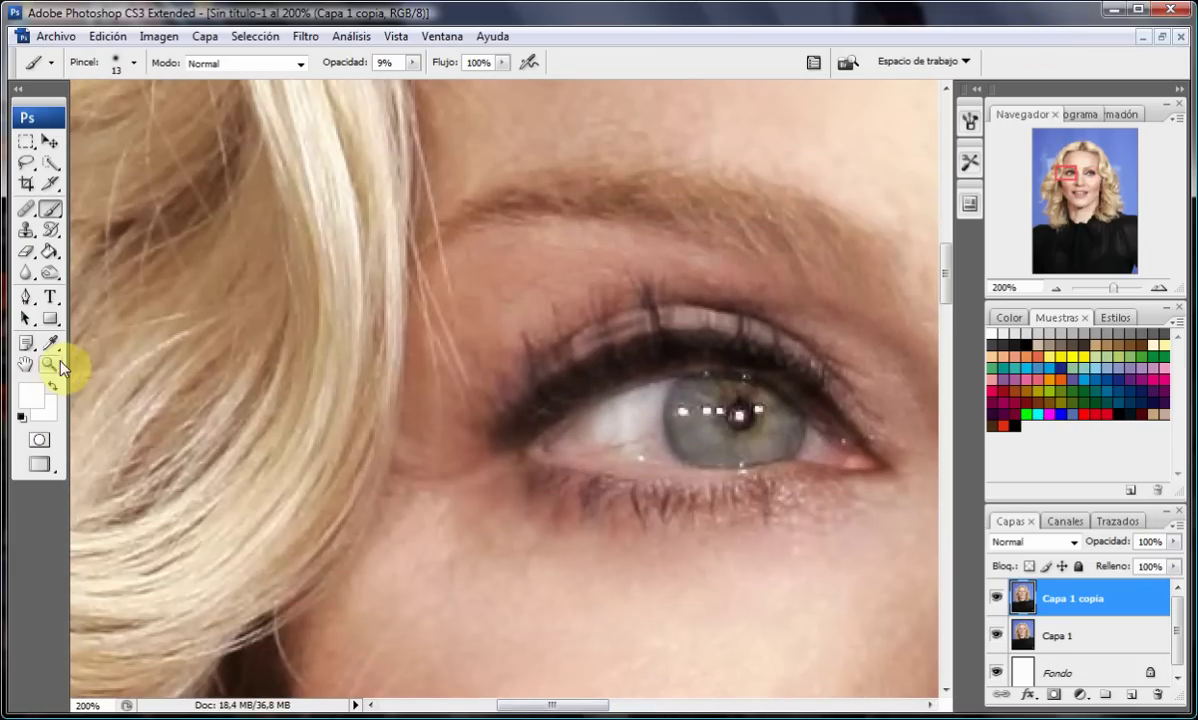
pyautogui.click(50, 365)
pyautogui.click(615, 401)
pyautogui.click(345, 445)
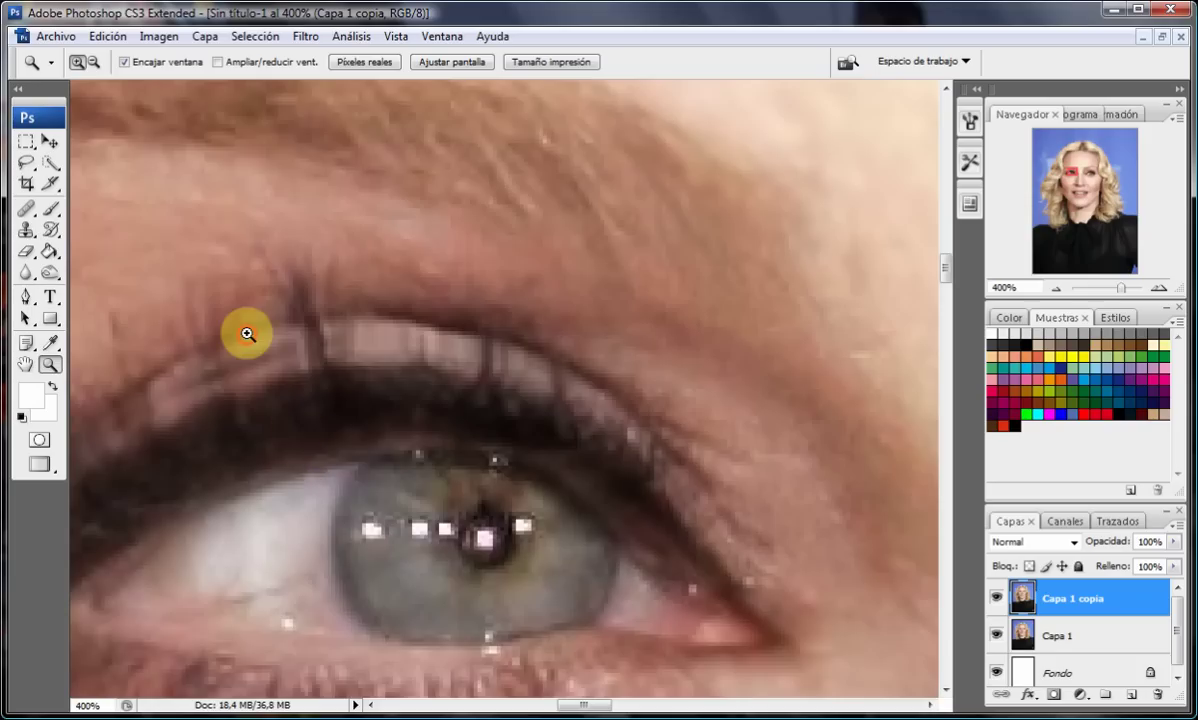
pyautogui.click(247, 334)
# - Sample eyelid skin tone and paint faint 8 px strokes over the upper lash line
pyautogui.click(55, 212)
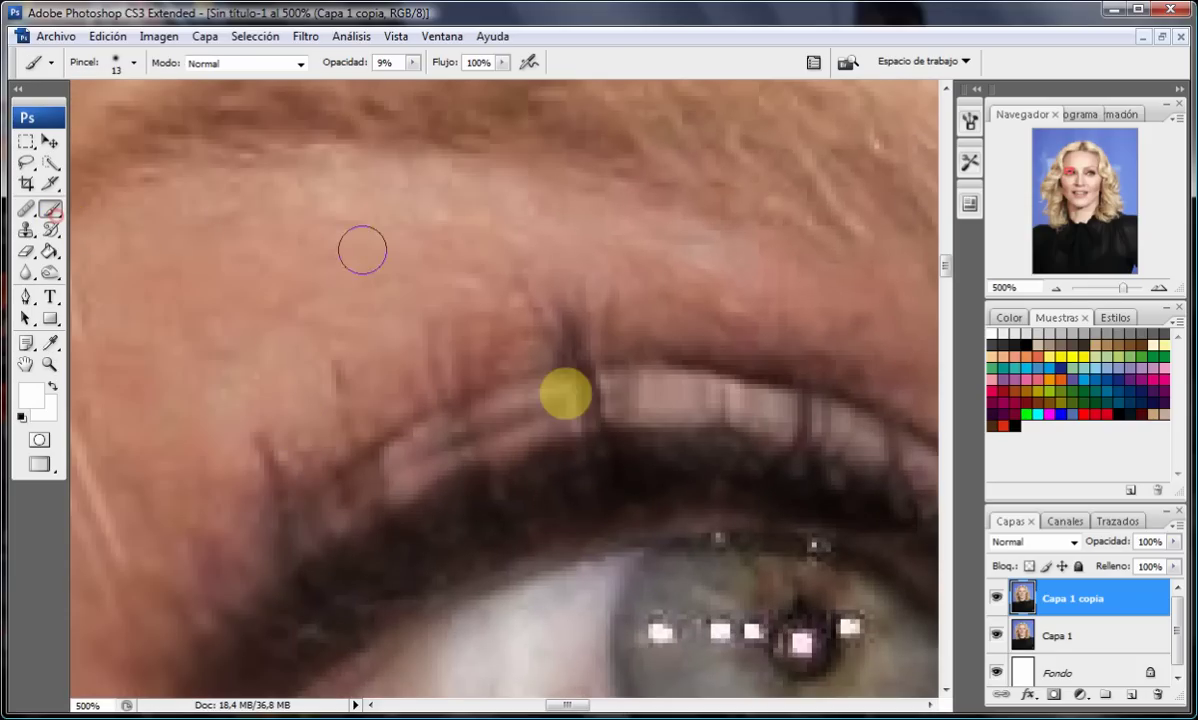
pyautogui.rightClick(556, 404)
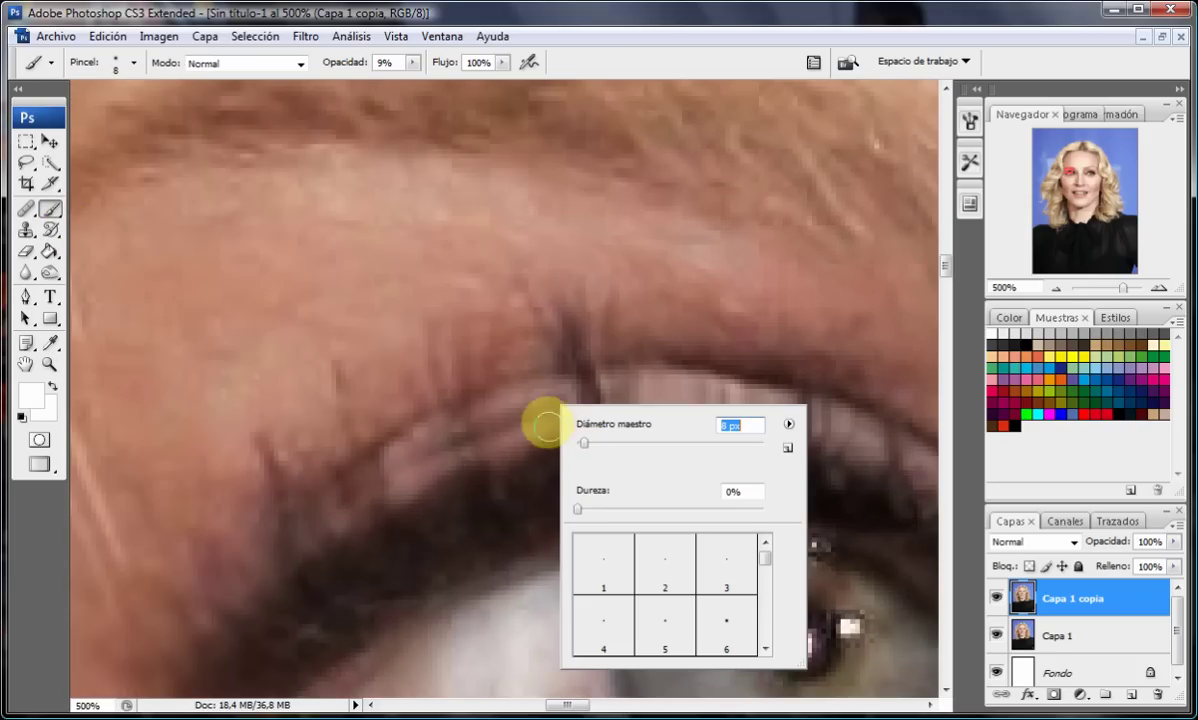
pyautogui.press('Return')
pyautogui.keyDown('alt'); pyautogui.click(660, 388); pyautogui.keyUp('alt')
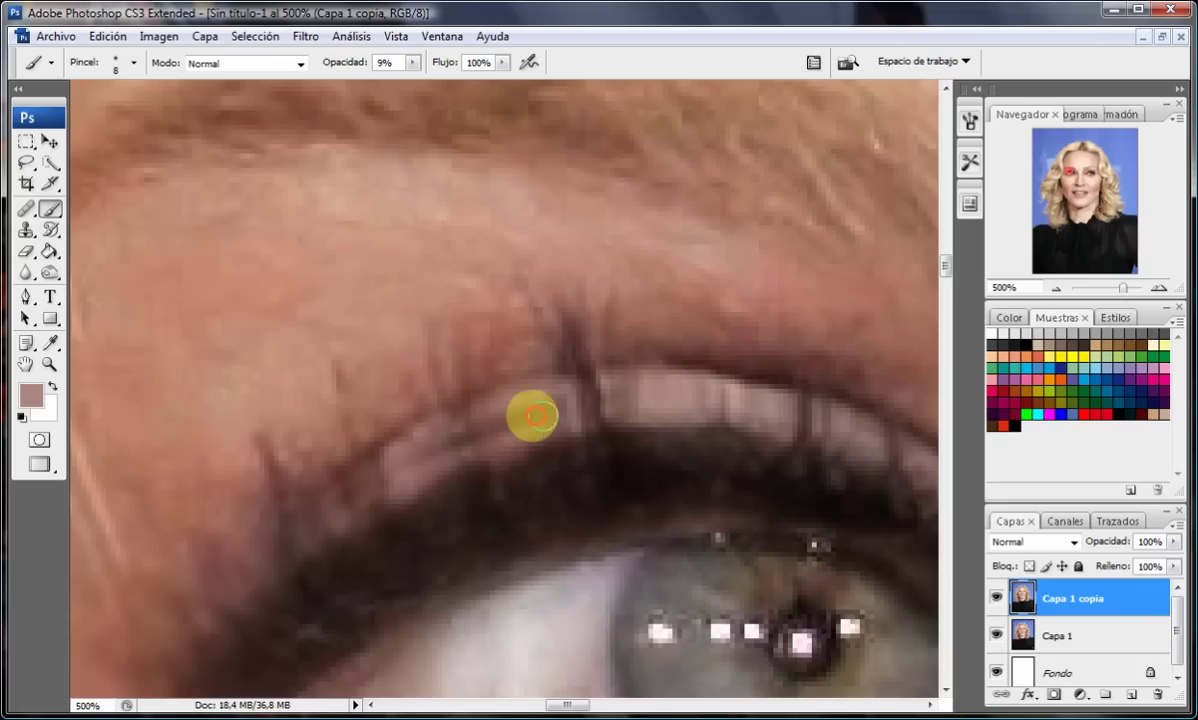
pyautogui.moveTo(555, 404); pyautogui.dragTo(404, 468)
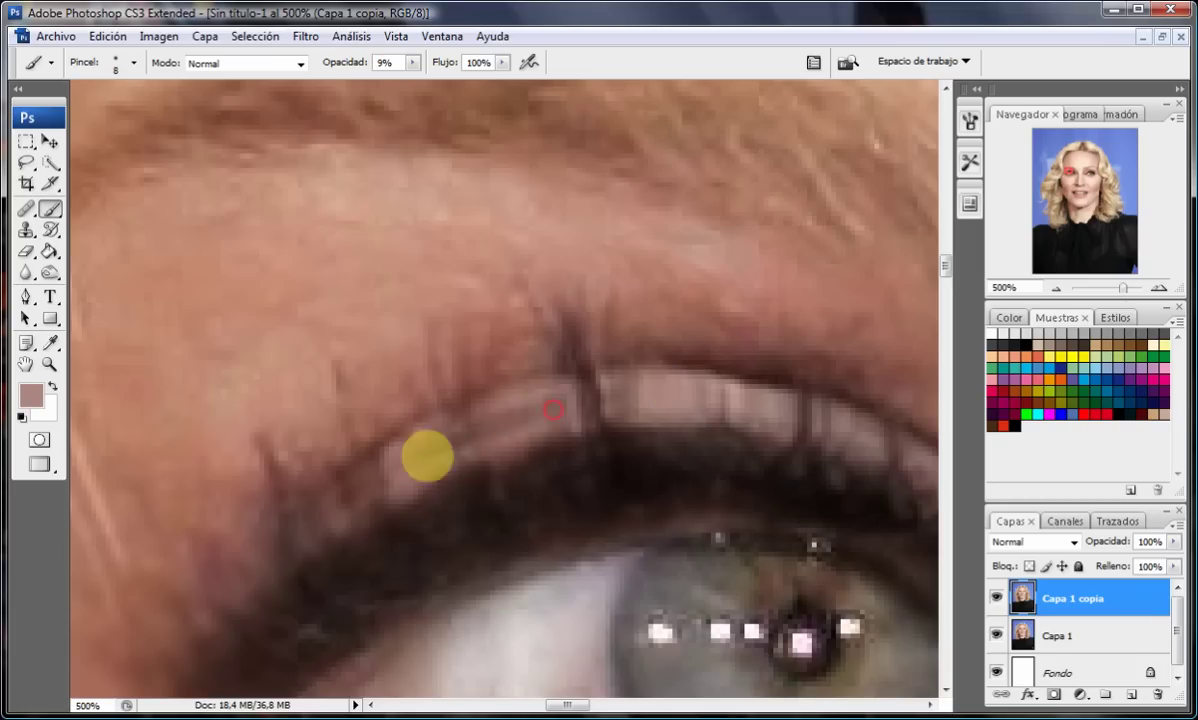
pyautogui.moveTo(494, 424)
pyautogui.mouseDown()
pyautogui.moveTo(524, 428)
pyautogui.moveTo(548, 401)
pyautogui.moveTo(422, 475)
pyautogui.mouseUp()
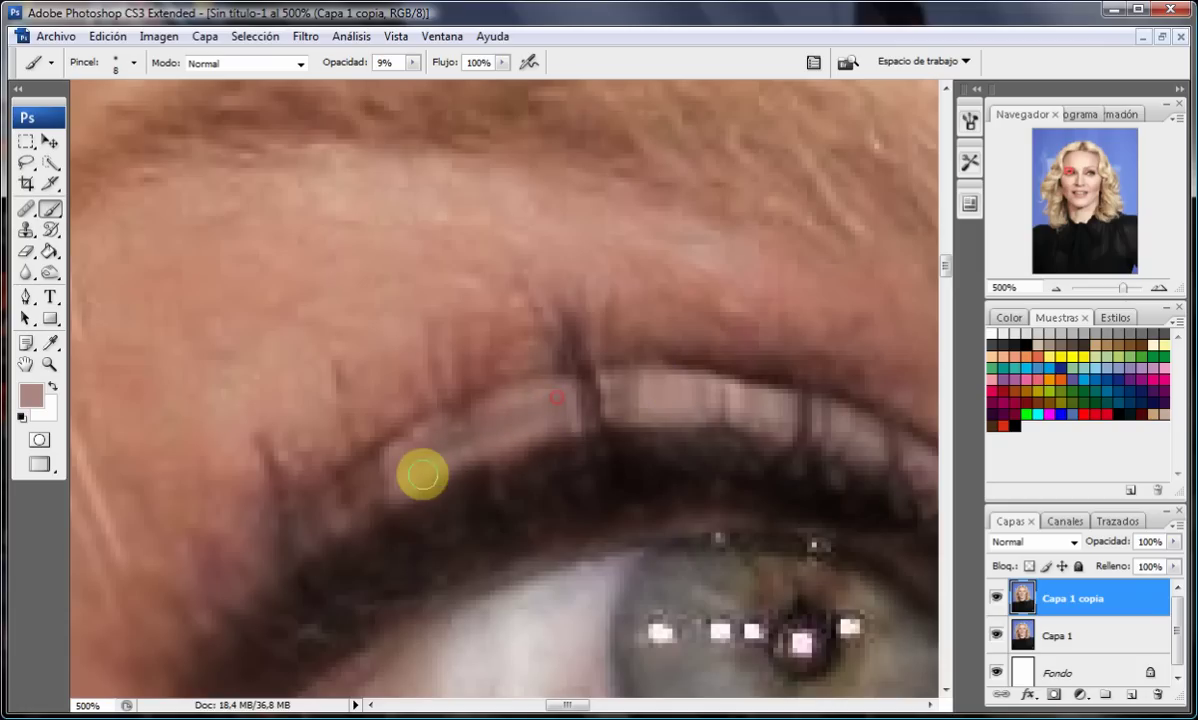
pyautogui.click(52, 361)
# - Compare the retouched layer on and off, then magnify the eye to 200%
pyautogui.click(449, 62)
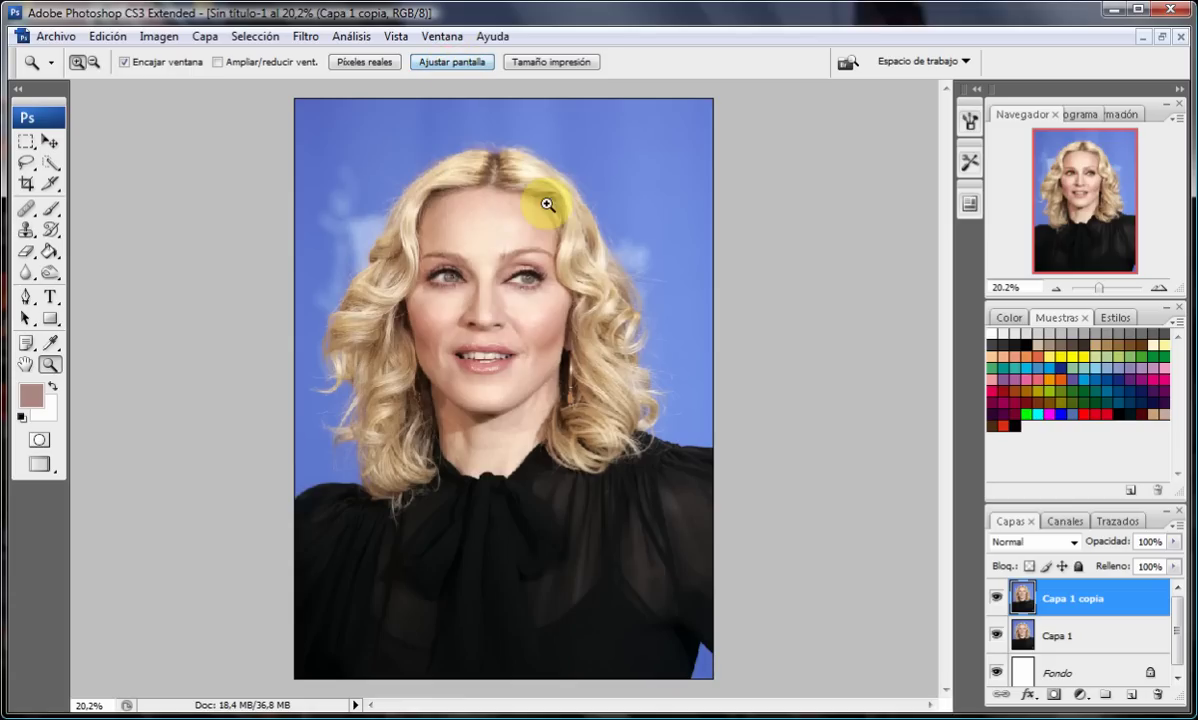
pyautogui.click(553, 373)
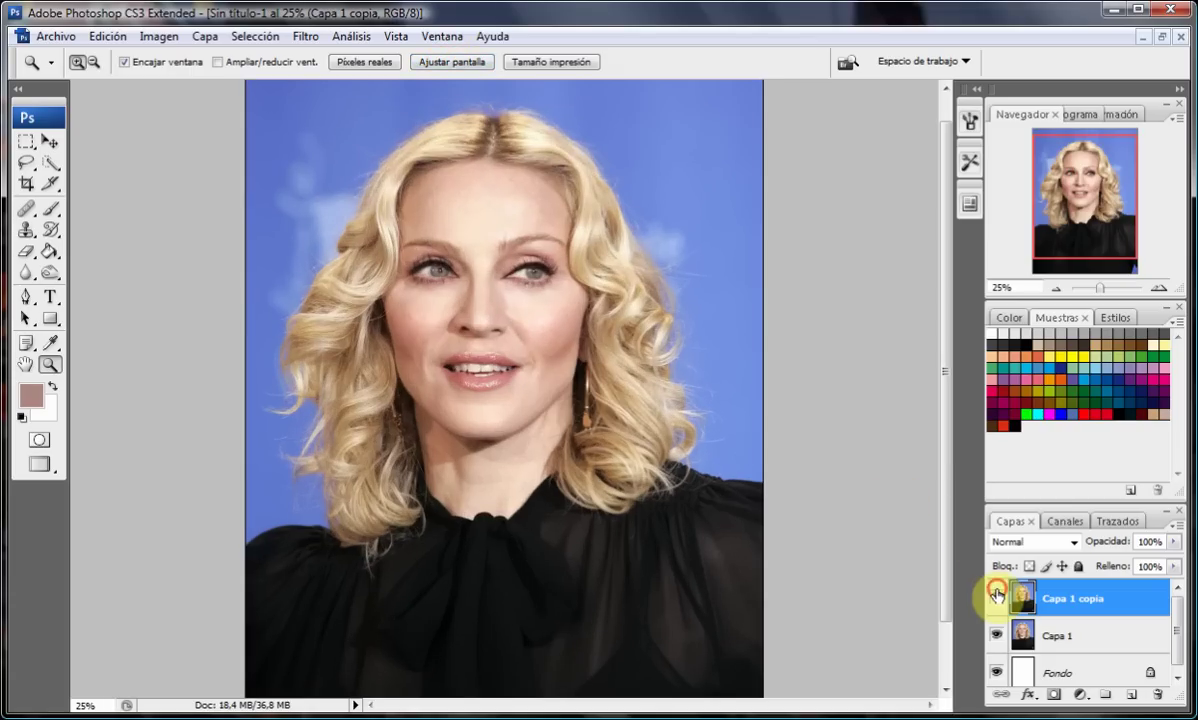
pyautogui.click(996, 594)
pyautogui.click(996, 594)
pyautogui.click(996, 594)
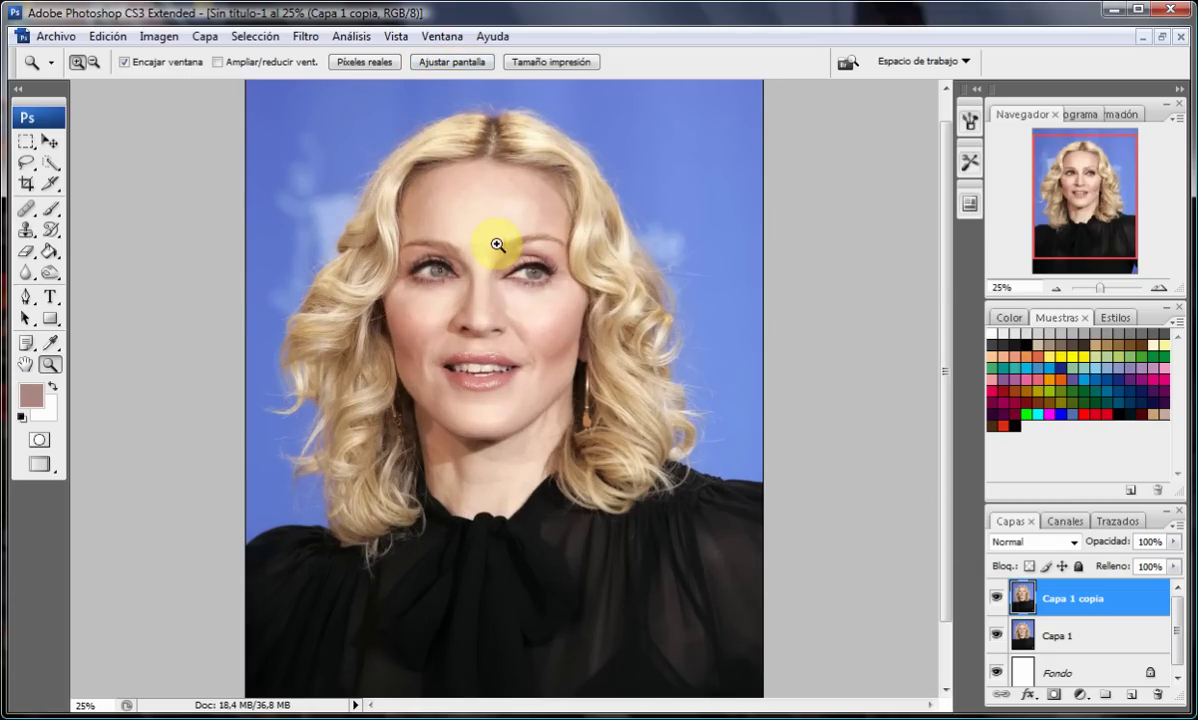
pyautogui.click(520, 305)
pyautogui.click(535, 348)
pyautogui.click(529, 450)
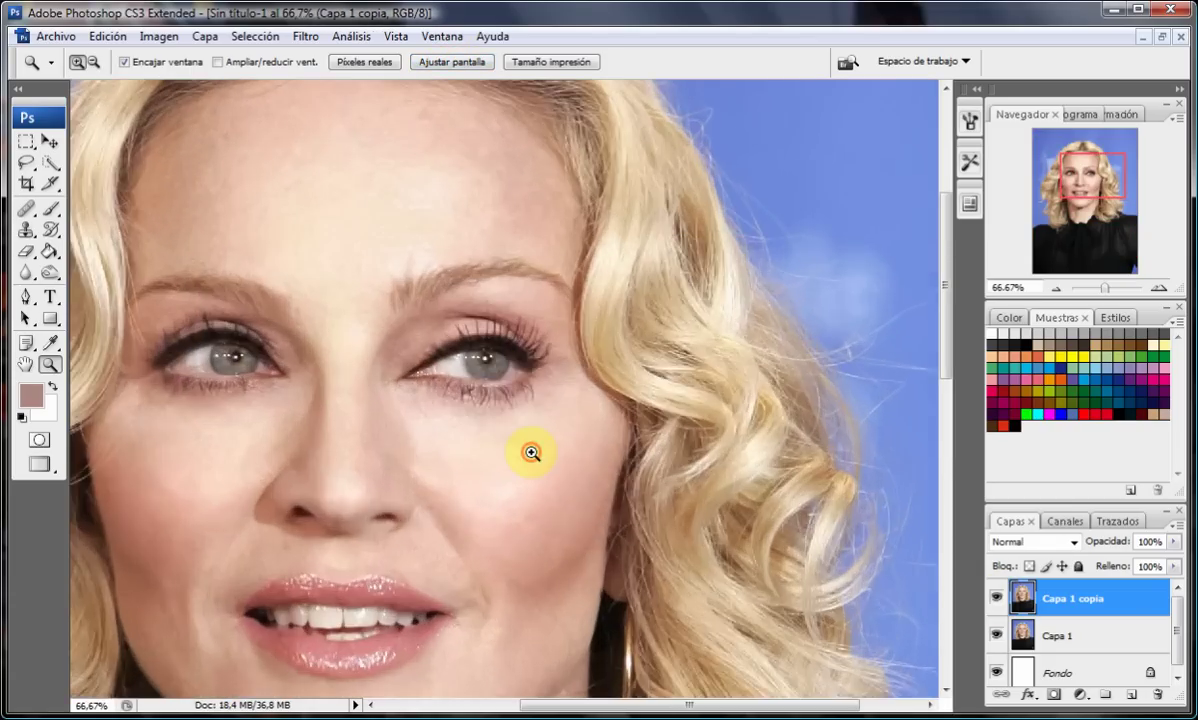
pyautogui.click(449, 313)
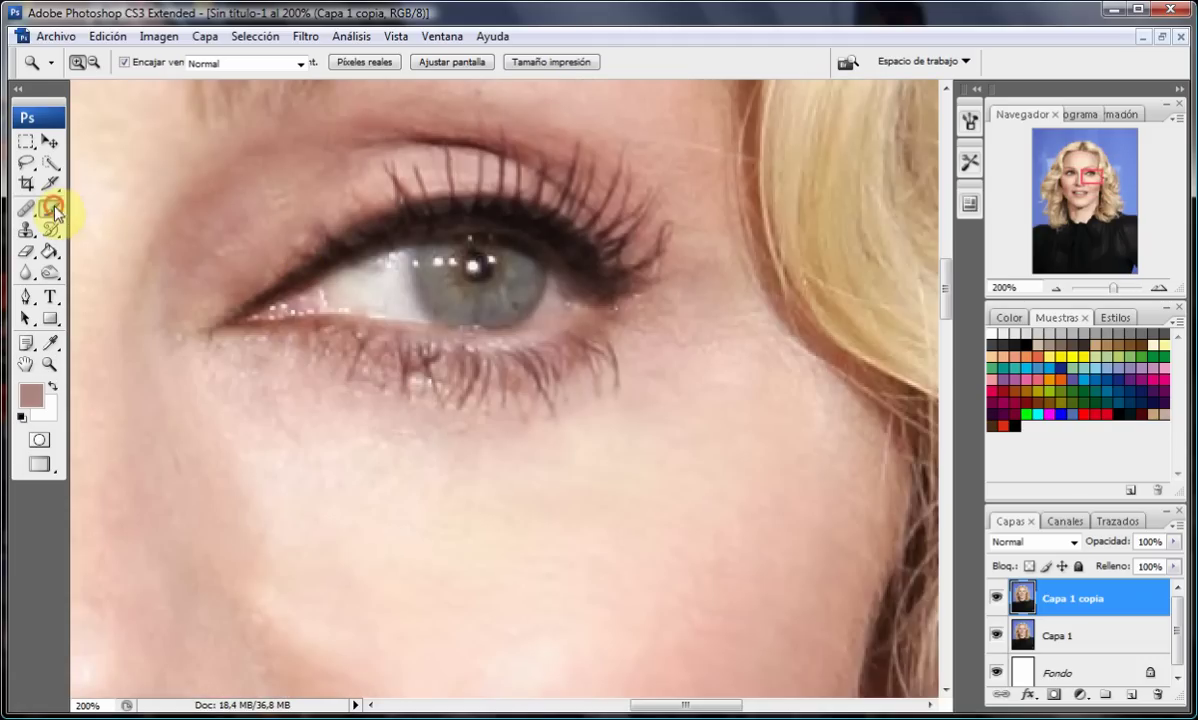
# - Darken both lower lash lines with a soft 16 px black brush at 9%, then fit the image on screen
pyautogui.click(50, 209)
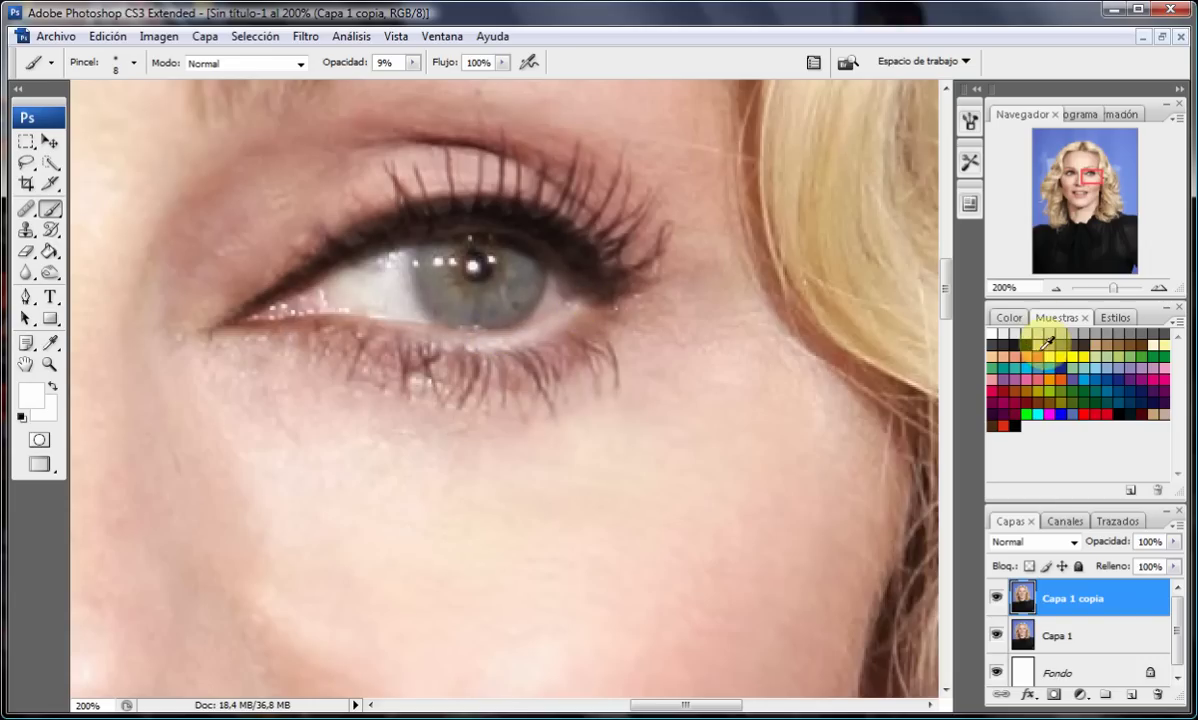
pyautogui.rightClick(654, 355)
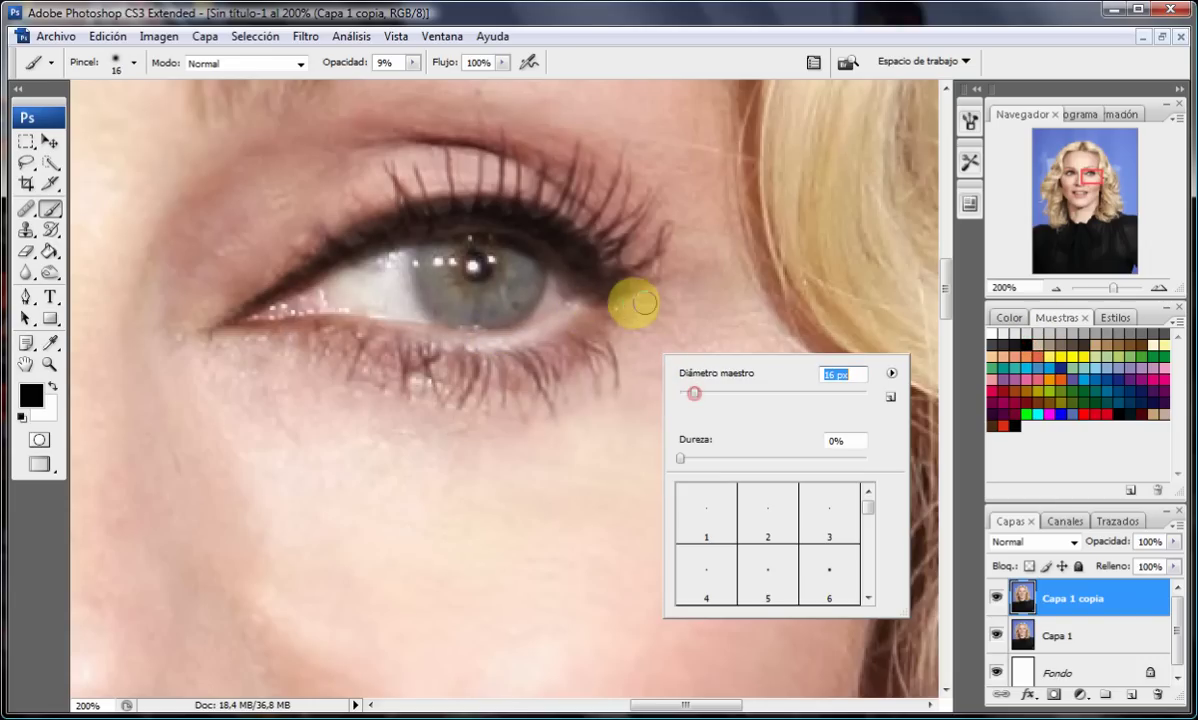
pyautogui.press('Return')
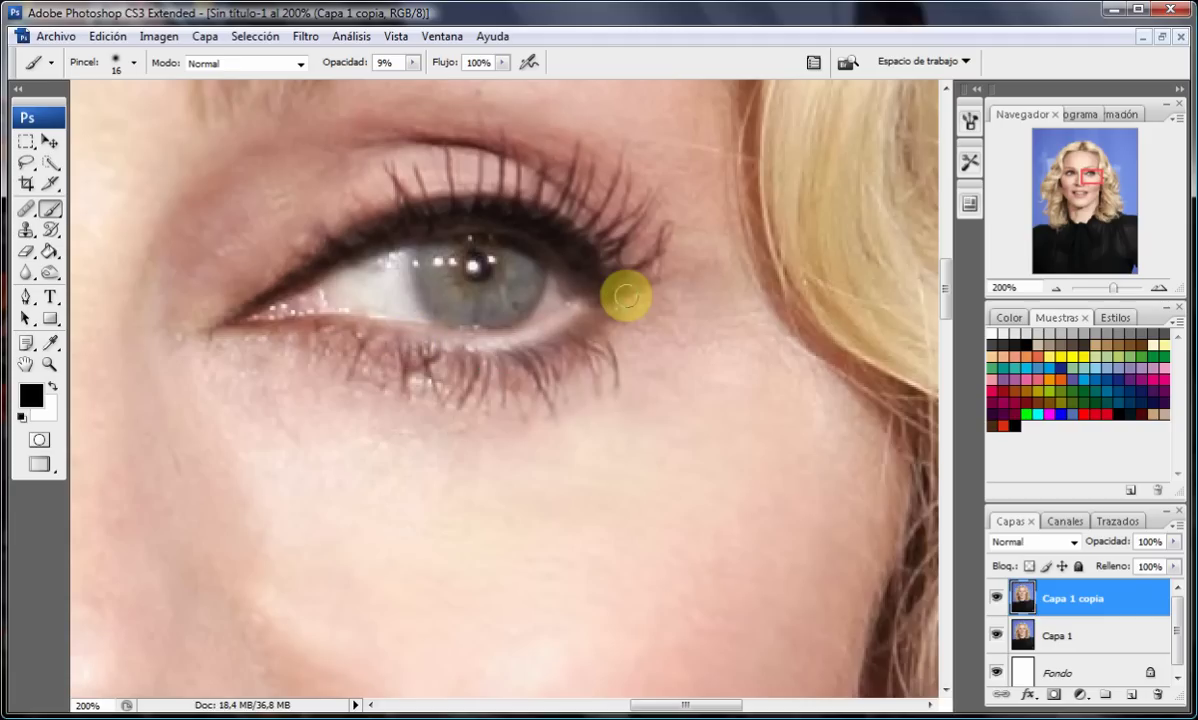
pyautogui.moveTo(617, 297)
pyautogui.mouseDown()
pyautogui.moveTo(522, 351)
pyautogui.moveTo(312, 302)
pyautogui.mouseUp()
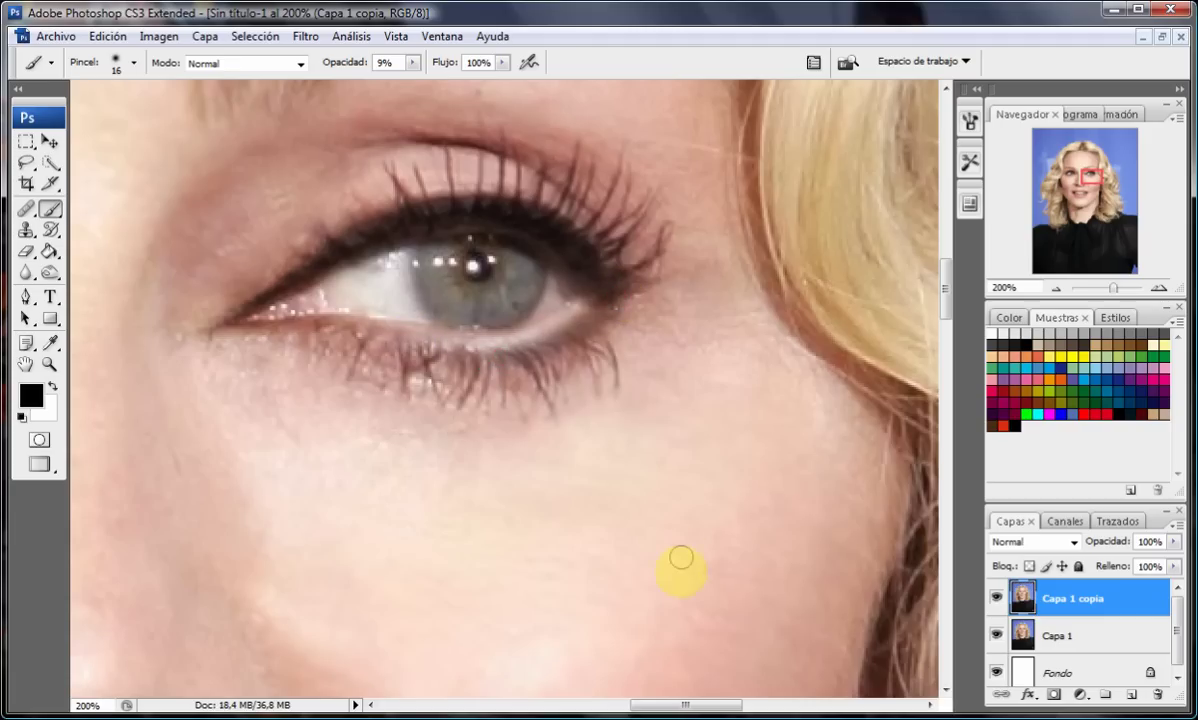
pyautogui.moveTo(718, 708); pyautogui.dragTo(612, 710)
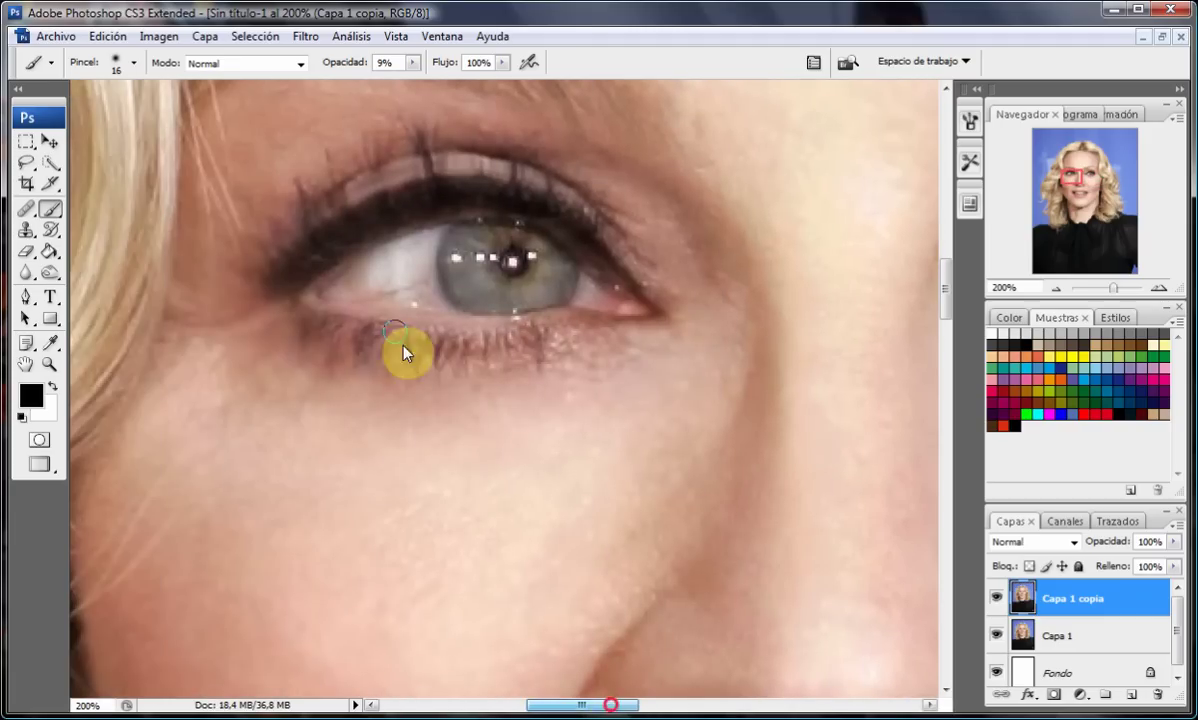
pyautogui.moveTo(285, 297); pyautogui.dragTo(378, 323)
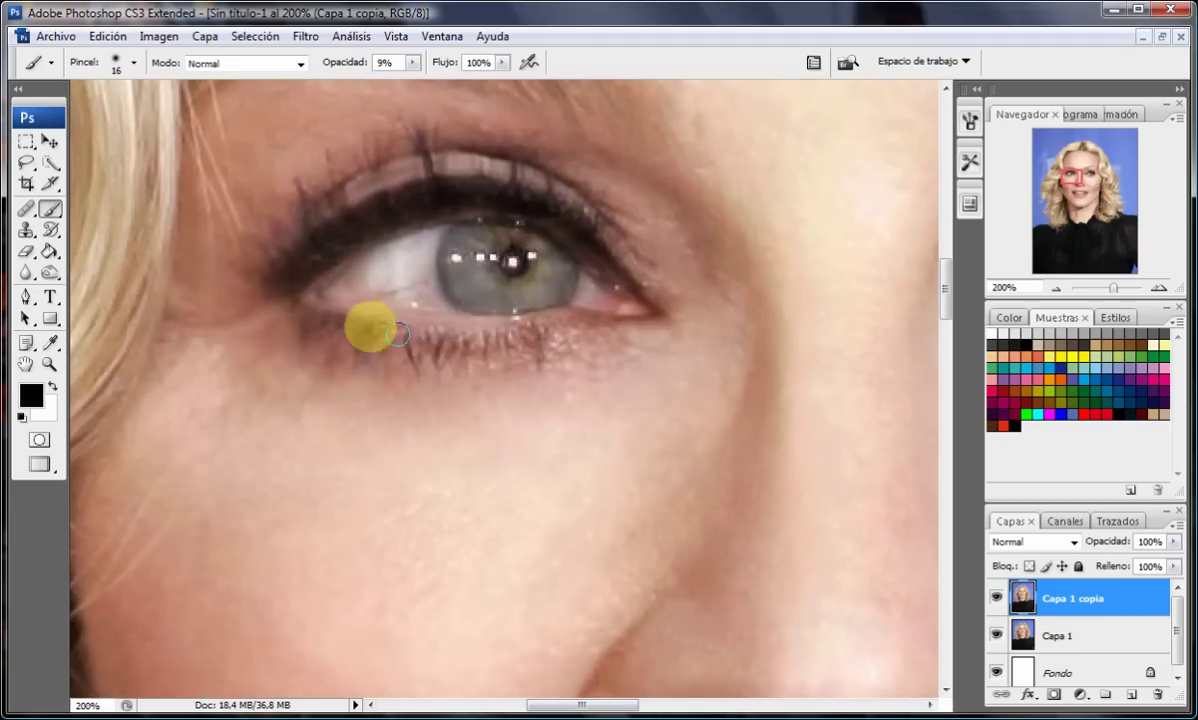
pyautogui.moveTo(292, 288); pyautogui.dragTo(469, 336)
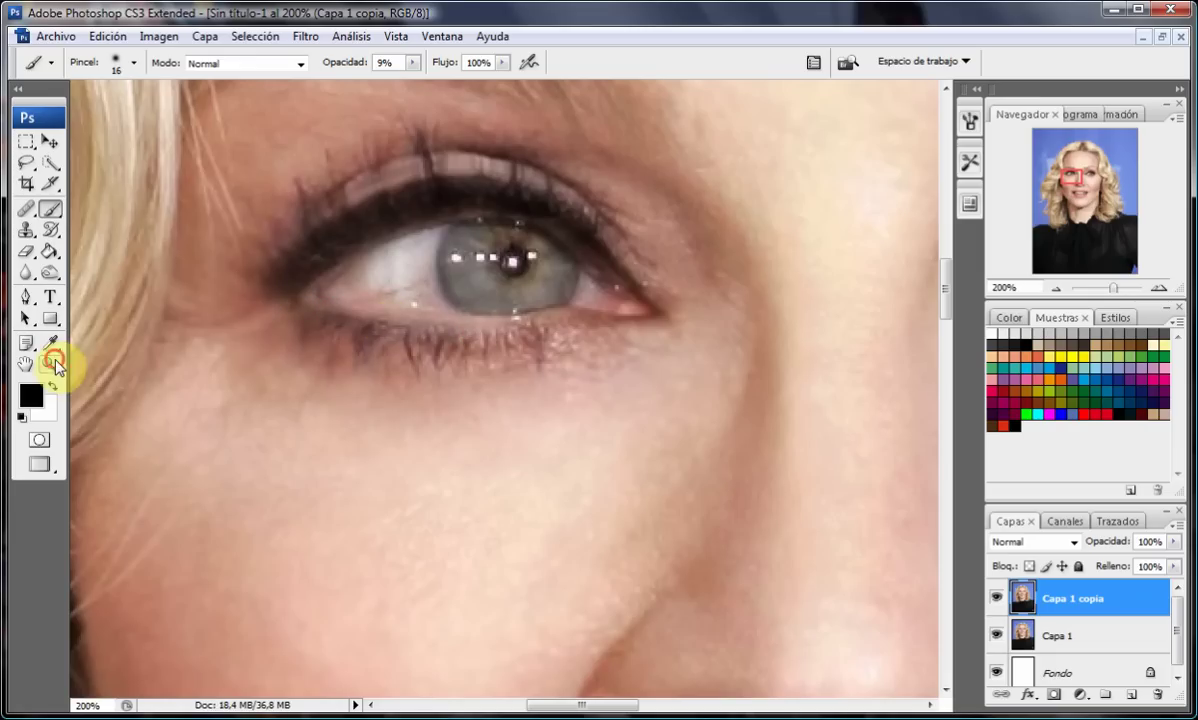
pyautogui.click(53, 362)
pyautogui.click(462, 61)
# - Zoom the eye to 300% and set a 31 px soft brush
pyautogui.click(519, 288)
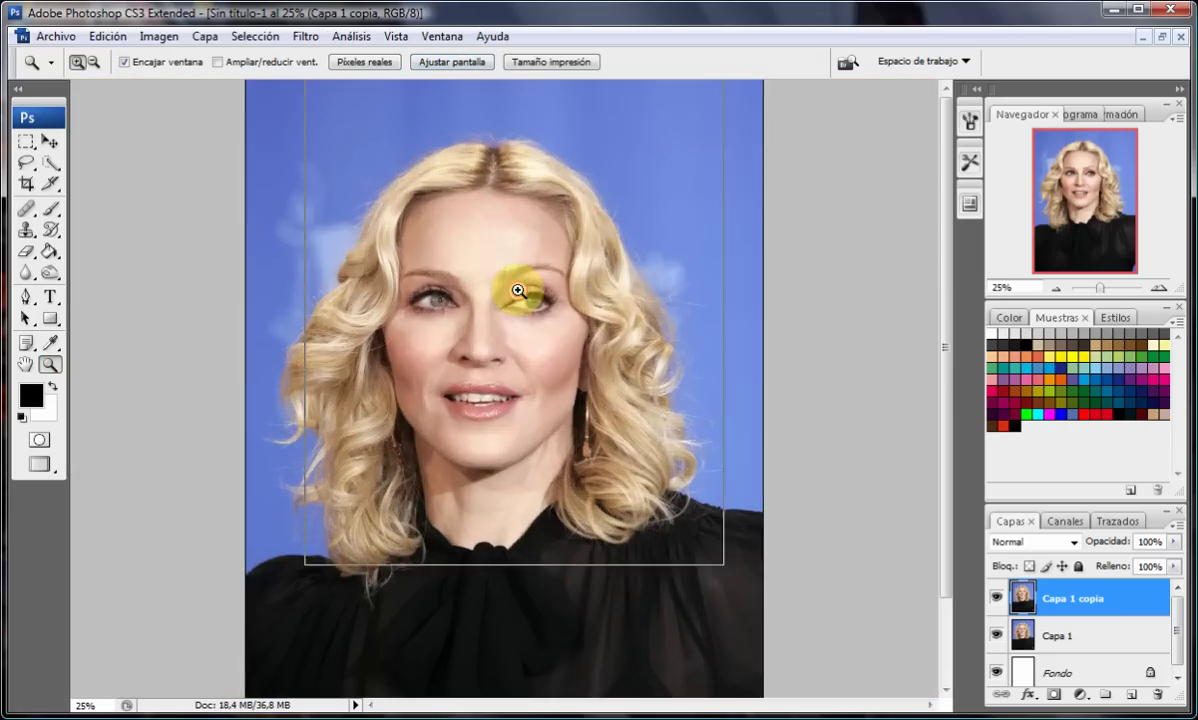
pyautogui.click(528, 313)
pyautogui.click(535, 380)
pyautogui.click(500, 436)
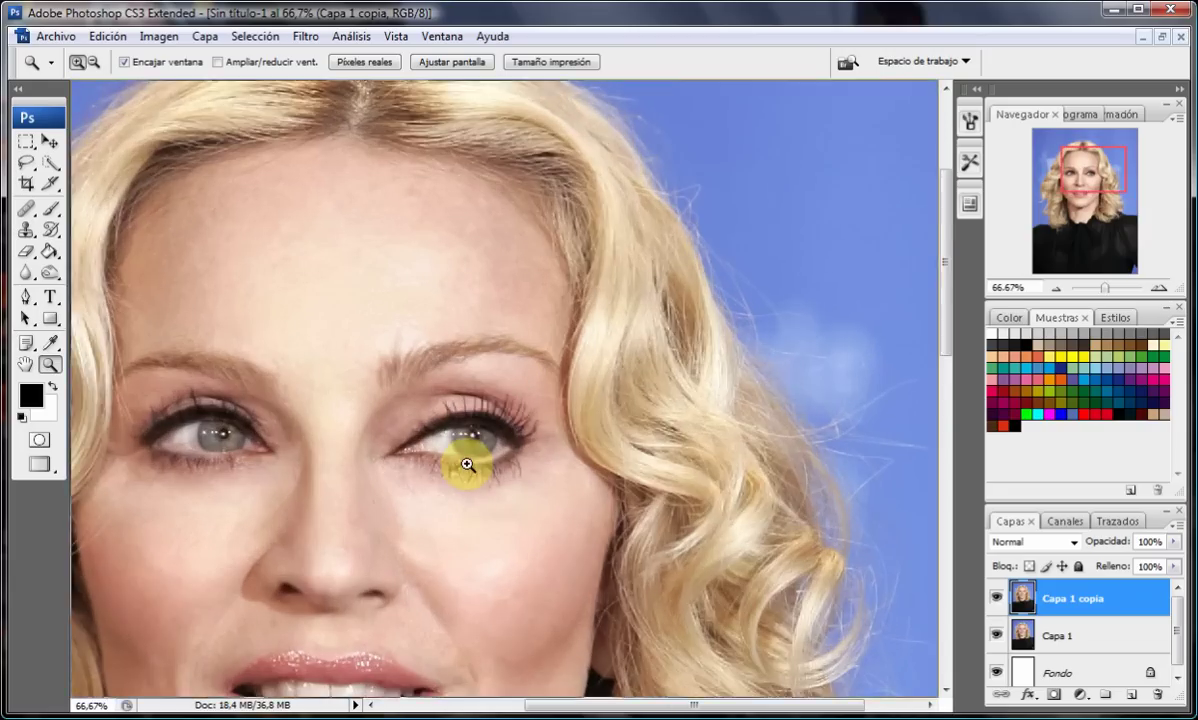
pyautogui.click(467, 458)
pyautogui.click(535, 300)
pyautogui.click(233, 307)
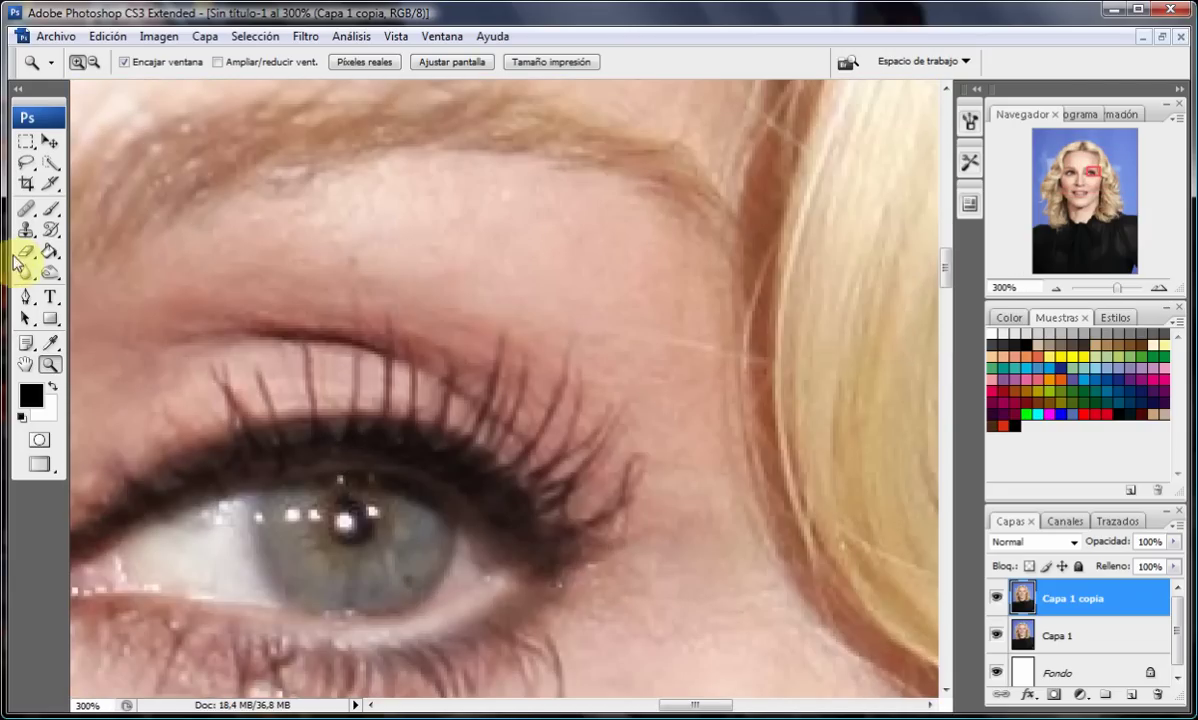
pyautogui.click(52, 213)
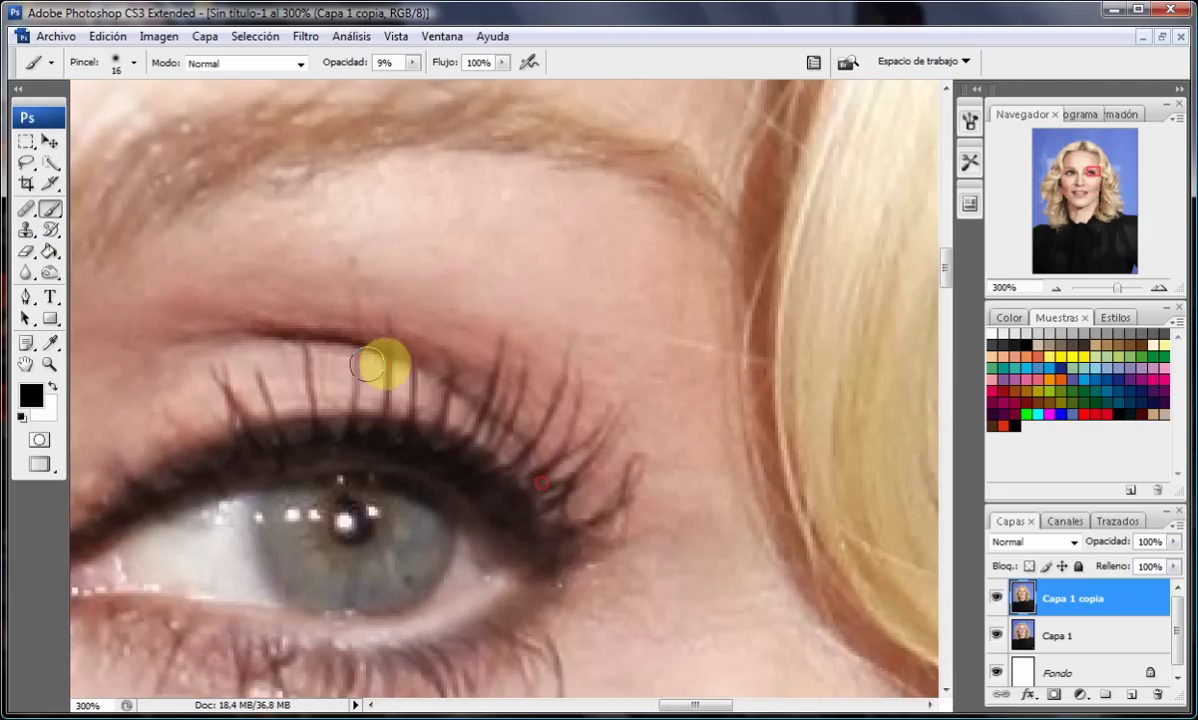
pyautogui.rightClick(540, 470)
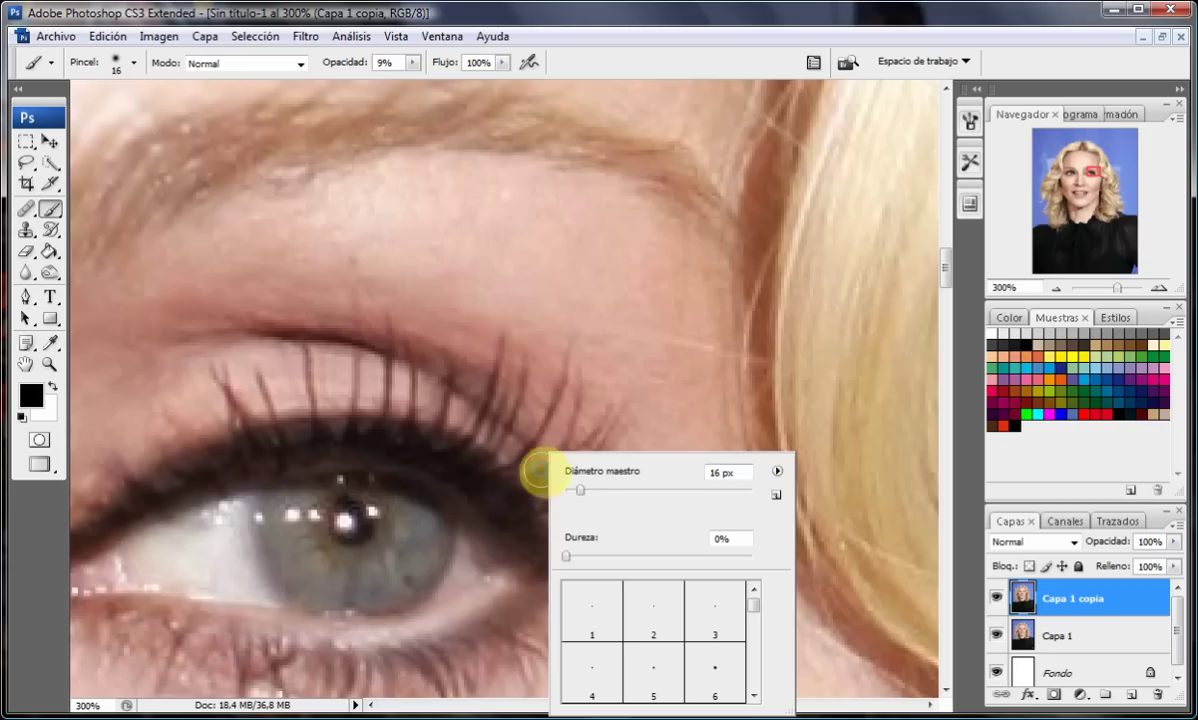
pyautogui.click(587, 490)
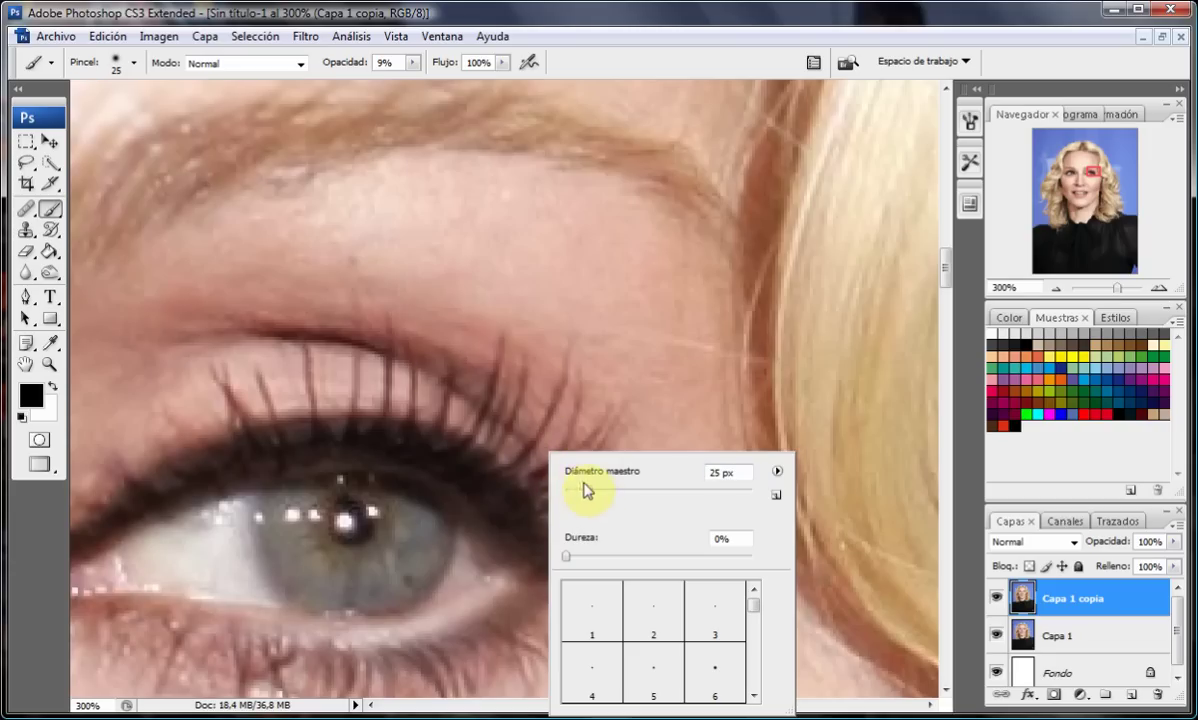
pyautogui.click(560, 330)
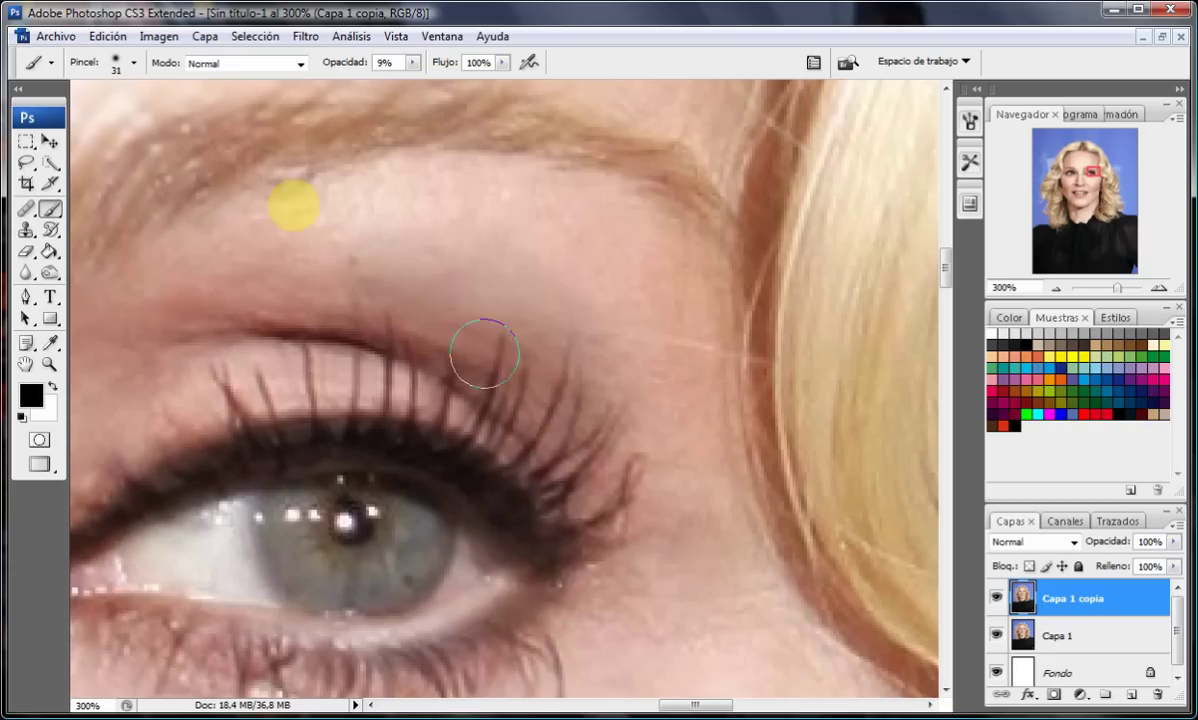
# - Undo the last paint stroke and shade the eyelid with a new swatch colour
pyautogui.click(107, 36)
pyautogui.click(110, 91)
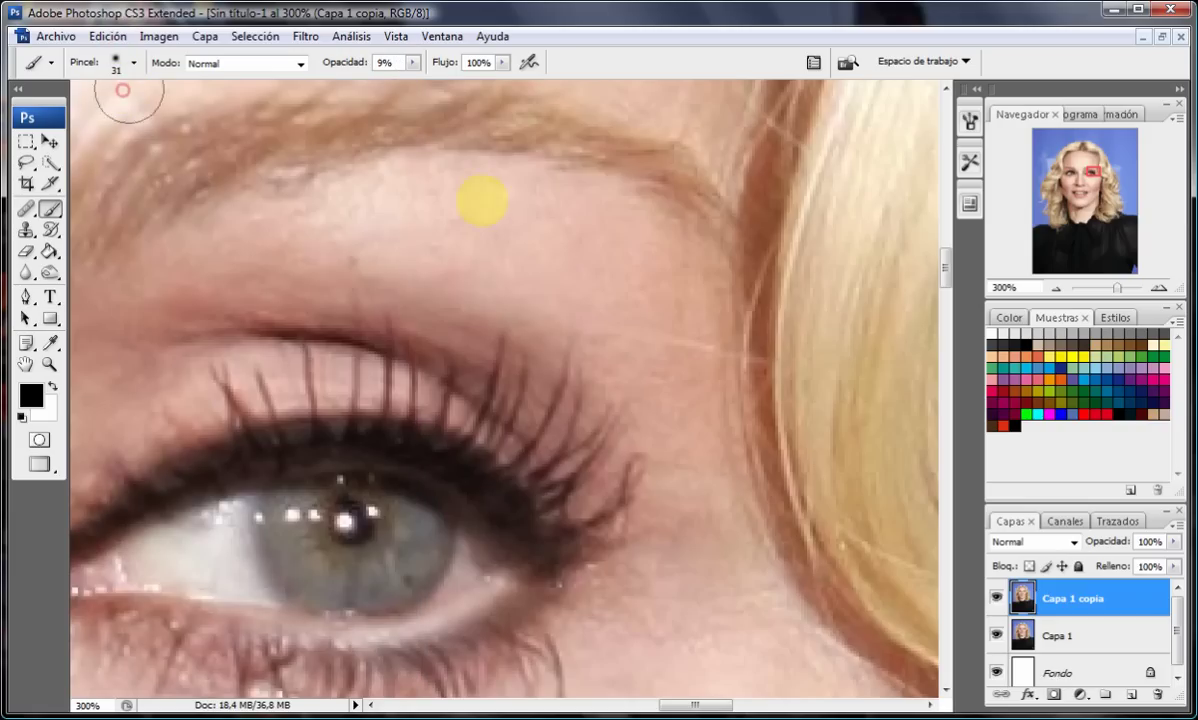
pyautogui.click(1146, 411)
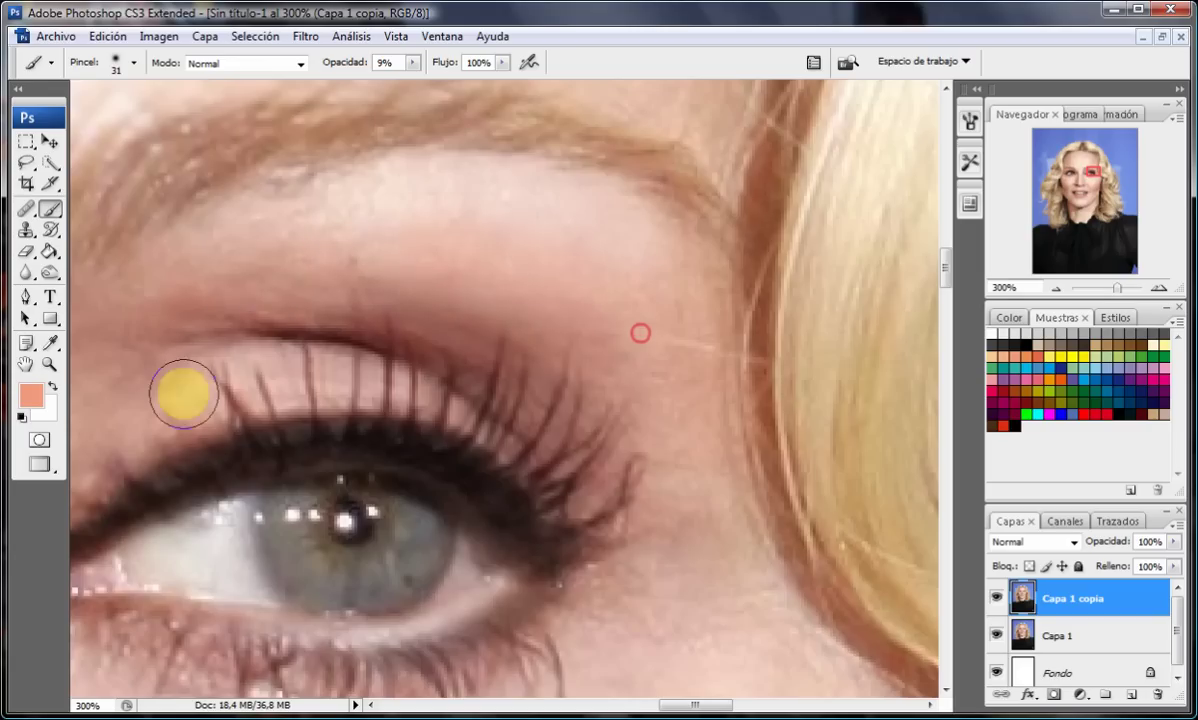
pyautogui.moveTo(700, 707); pyautogui.dragTo(549, 707)
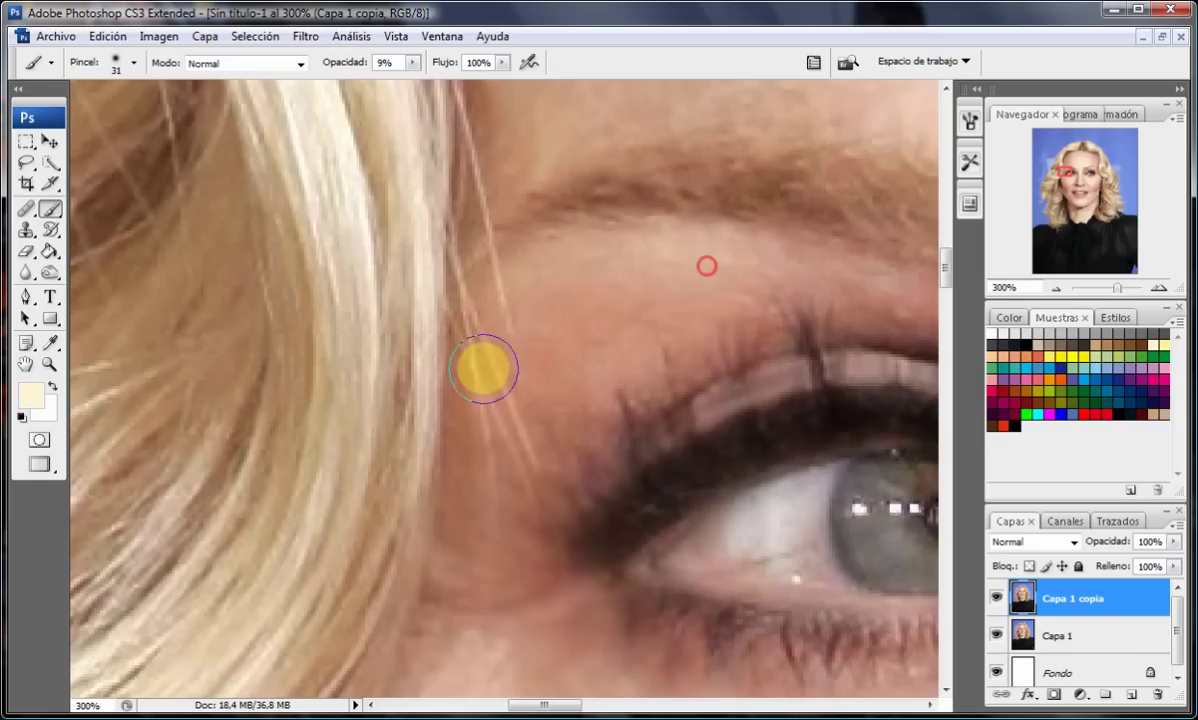
# - Deepen the outer eye corner in dark maroon with a 37 px brush, then fit the image on screen
pyautogui.click(1073, 390)
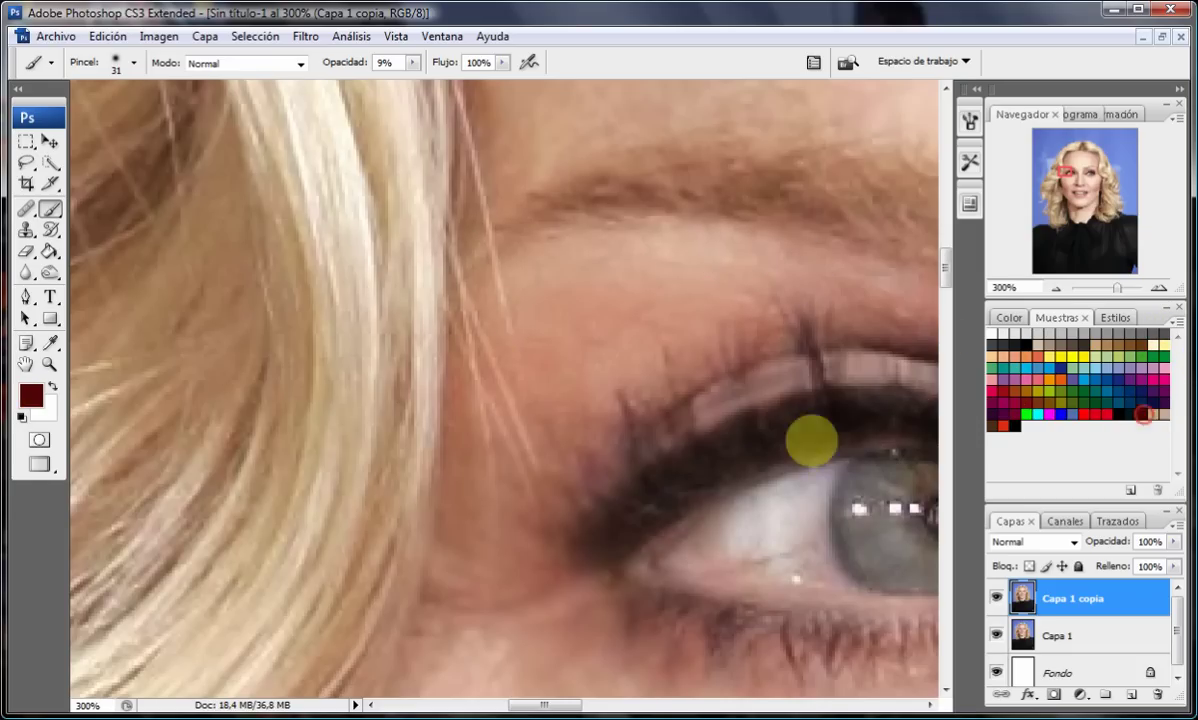
pyautogui.rightClick(679, 541)
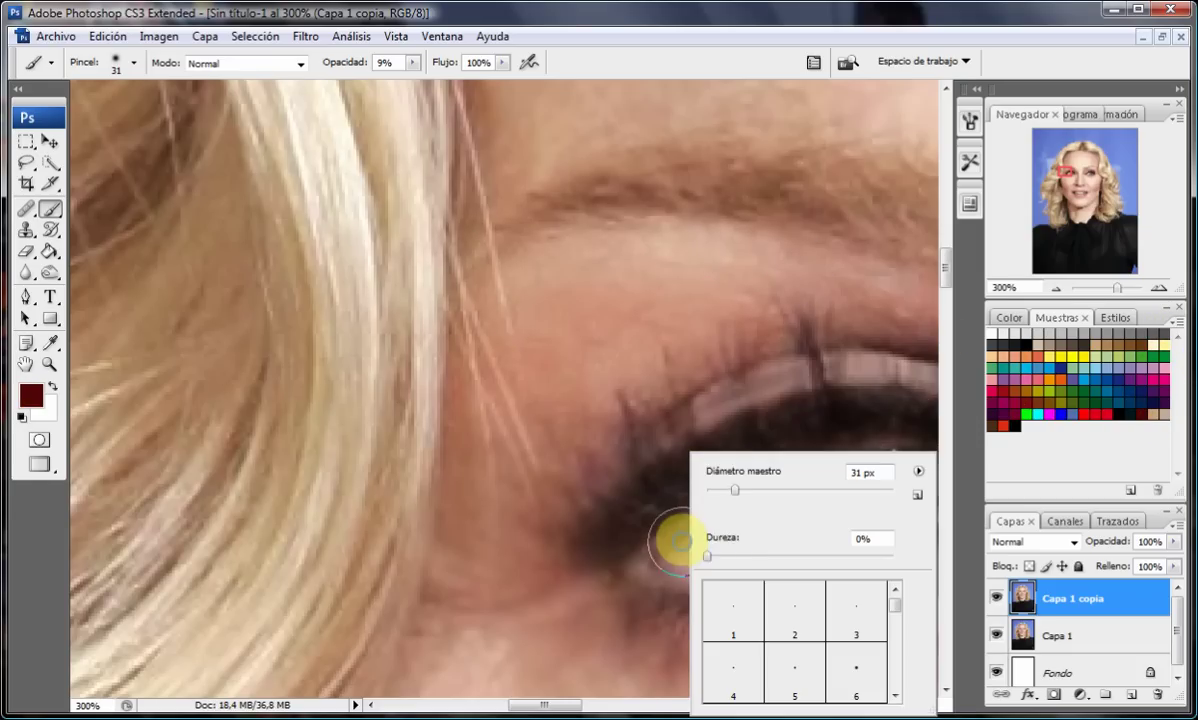
pyautogui.click(641, 436)
pyautogui.rightClick(760, 367)
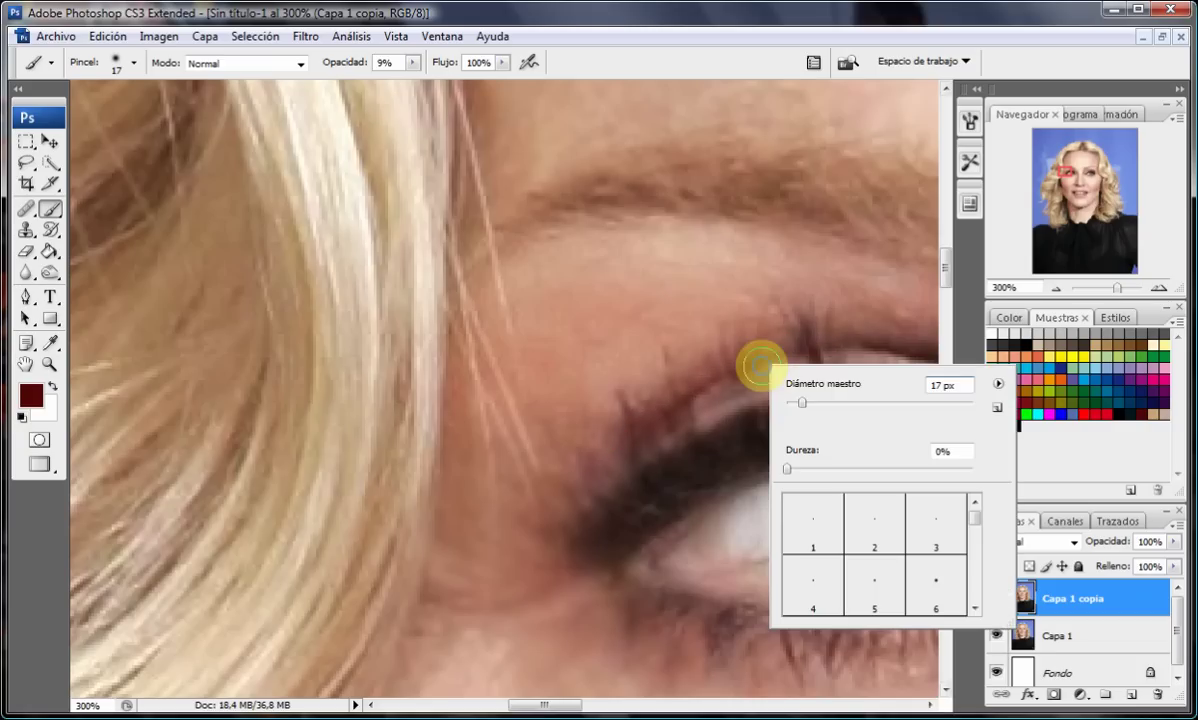
pyautogui.moveTo(822, 410); pyautogui.dragTo(836, 410)
pyautogui.press('Return')
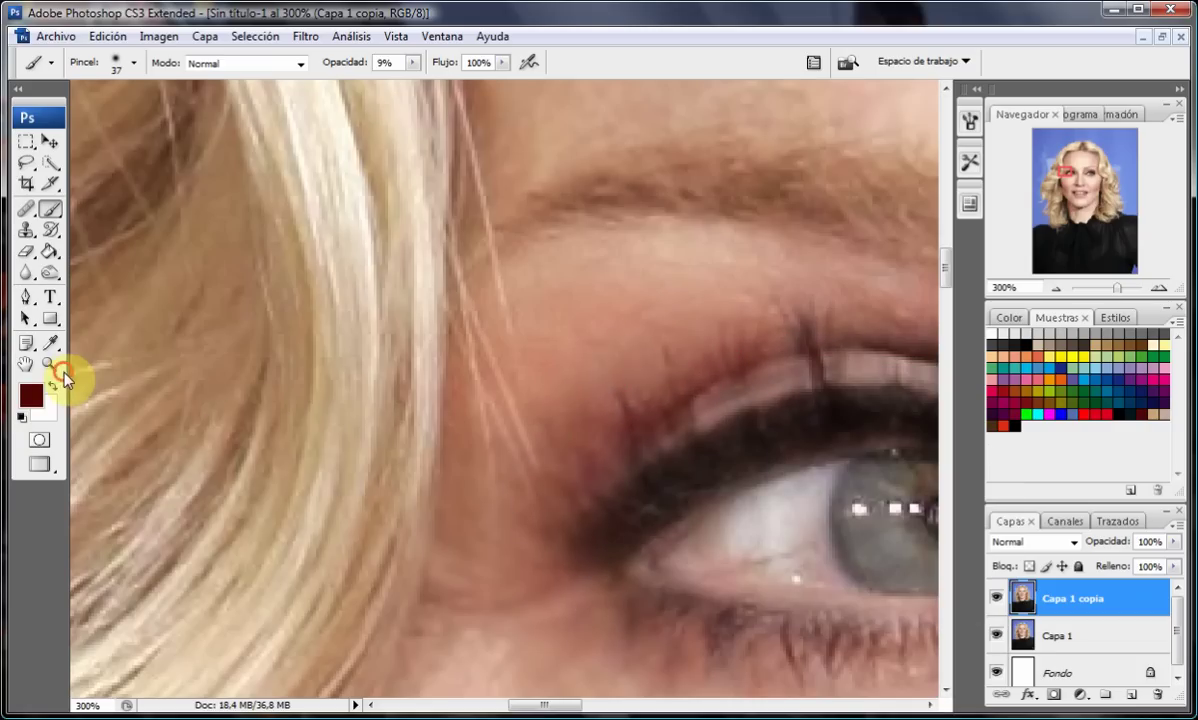
pyautogui.click(55, 366)
pyautogui.click(466, 65)
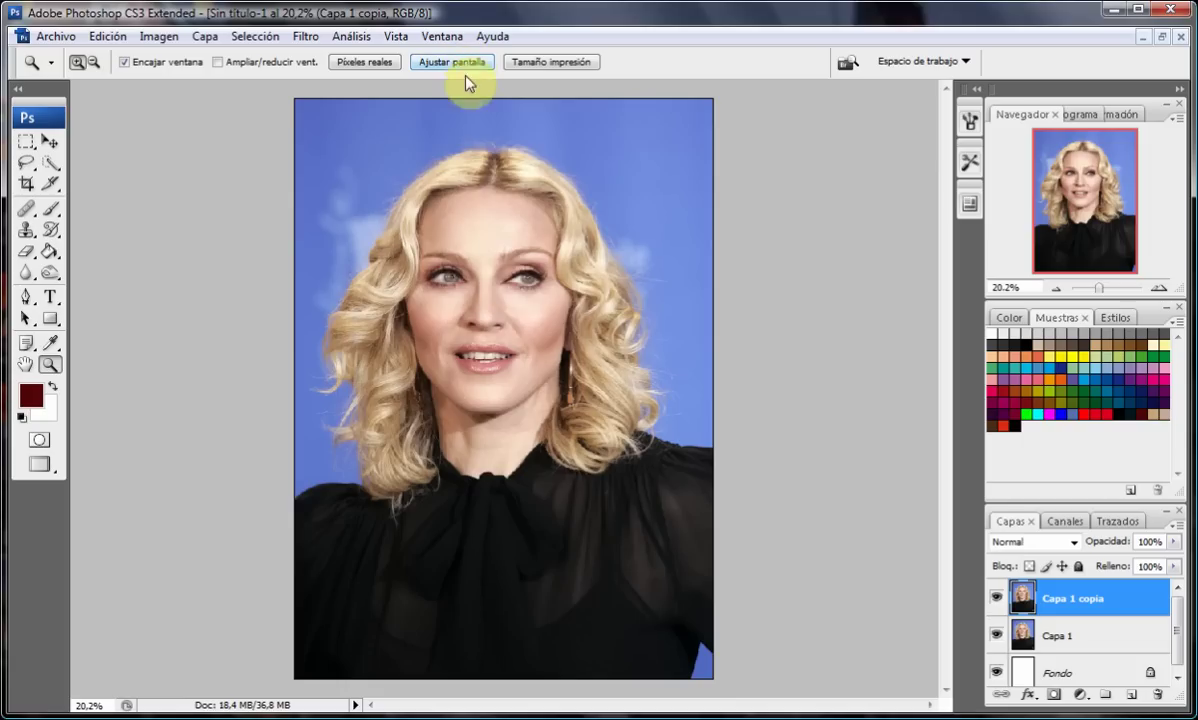
# - Compare the Capa 1 copia retouch on and off, then magnify the eye's inner corner to 200%
pyautogui.doubleClick(514, 288)
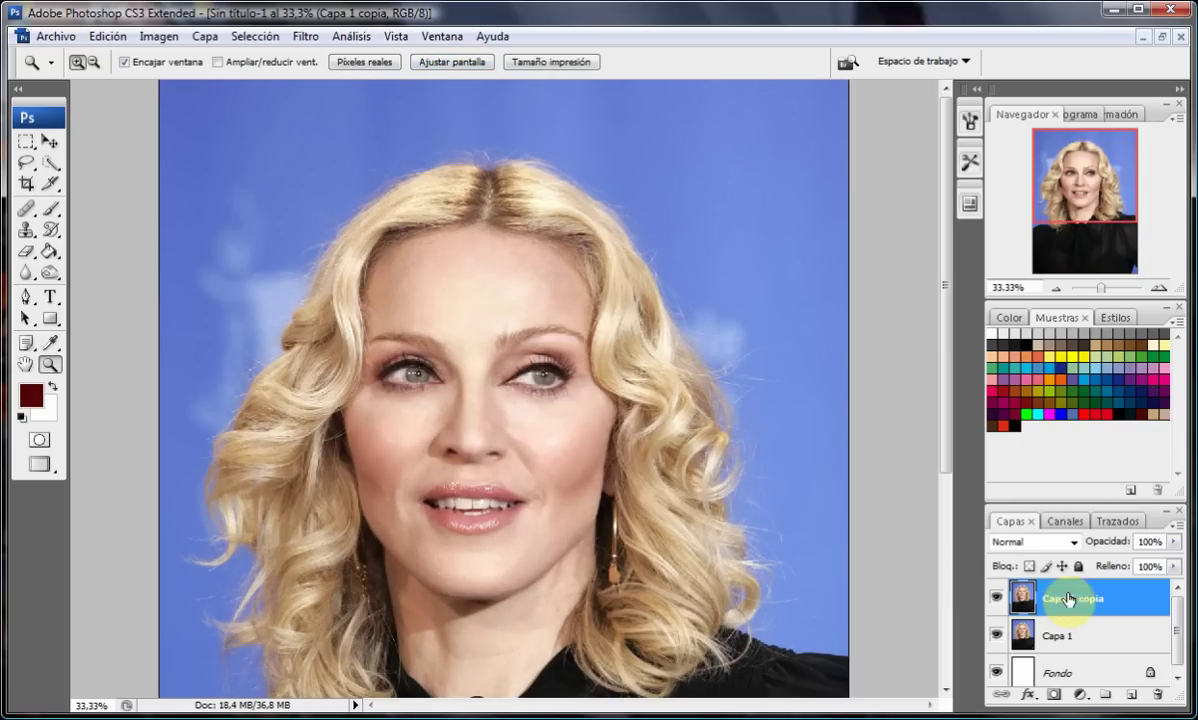
pyautogui.click(997, 598)
pyautogui.click(997, 598)
pyautogui.click(997, 598)
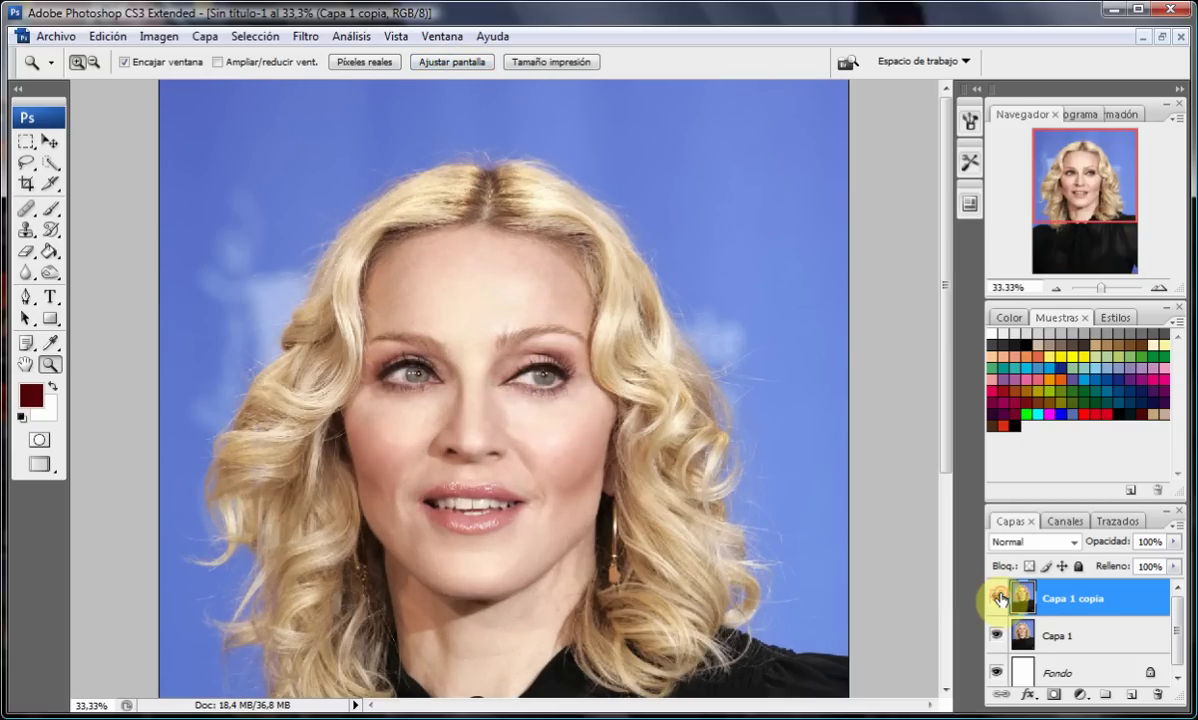
pyautogui.click(513, 389)
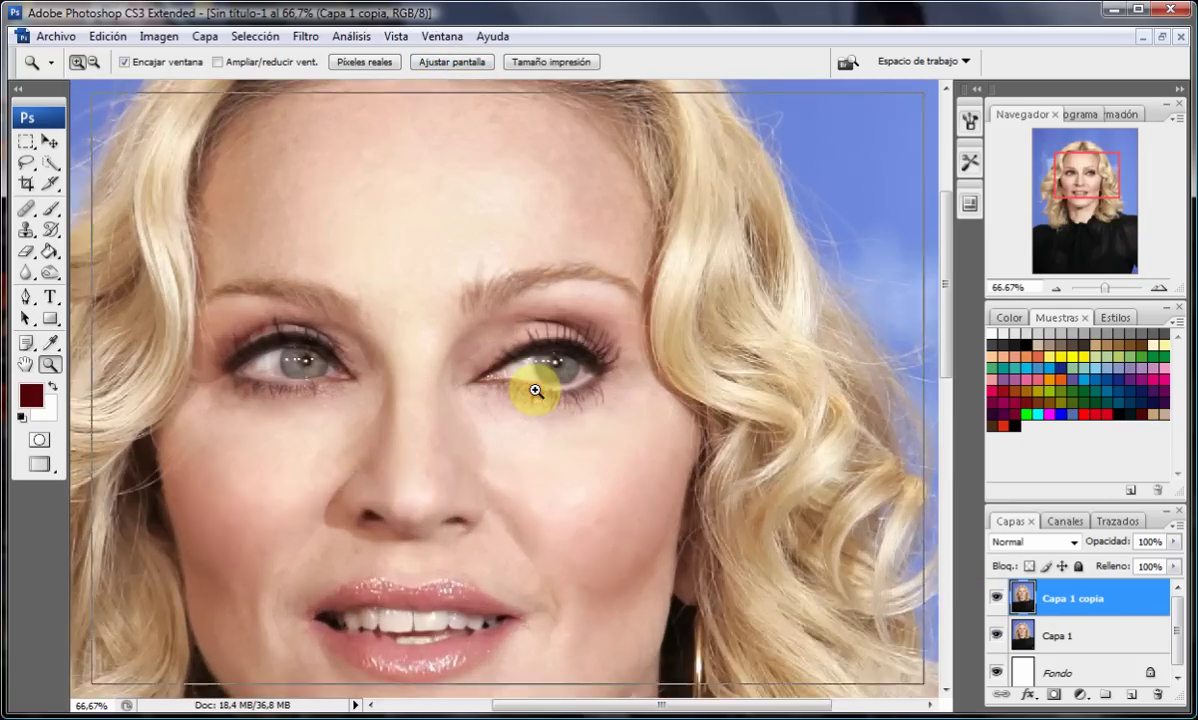
pyautogui.click(535, 390)
pyautogui.click(430, 378)
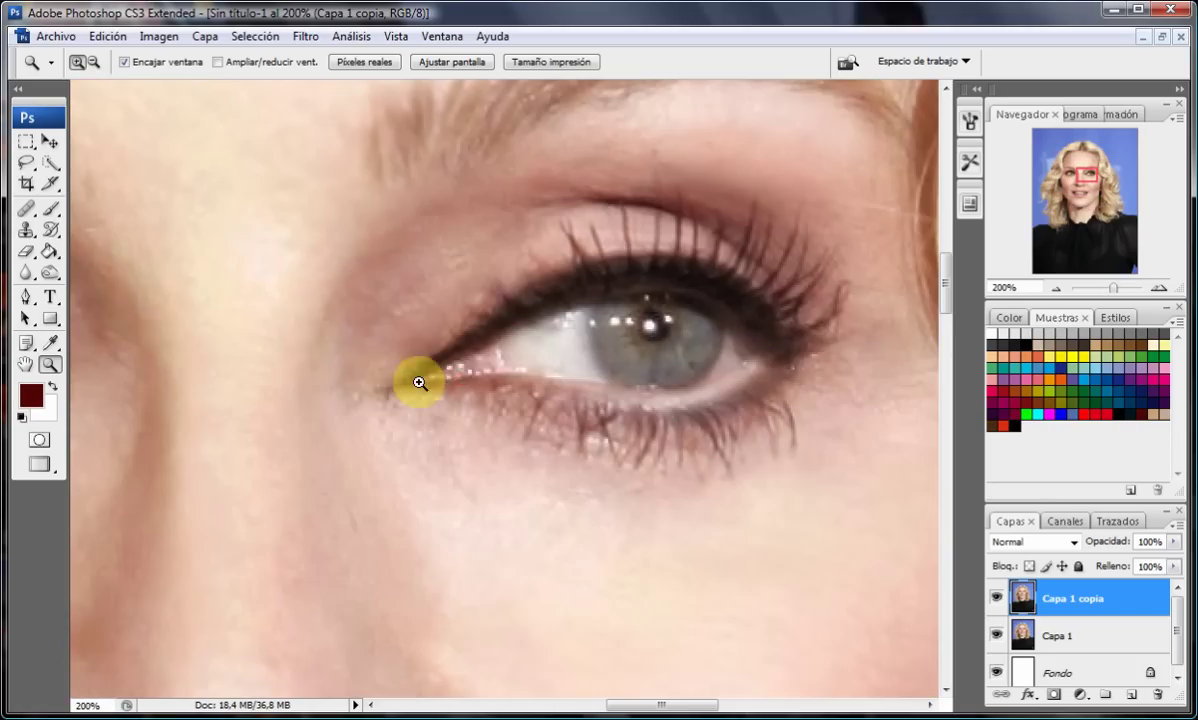
# - Lighten the eye corners and under the lower lashes with faint white strokes, then fit the photo on screen
pyautogui.click(52, 207)
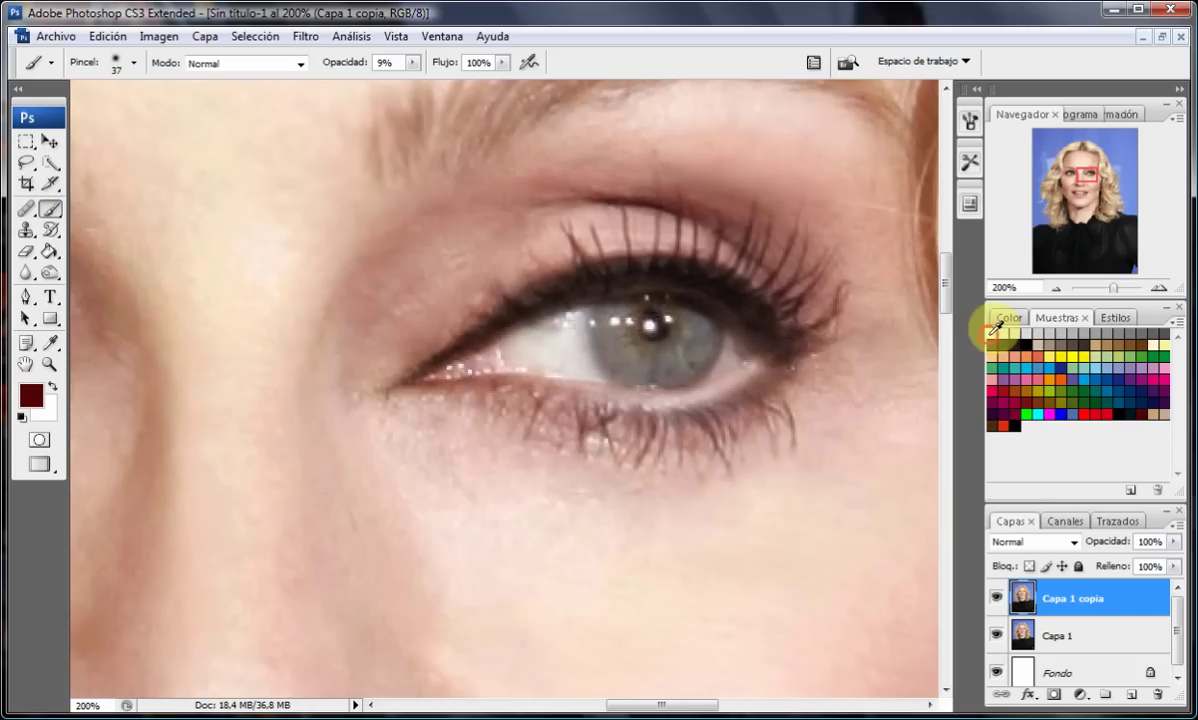
pyautogui.click(444, 309)
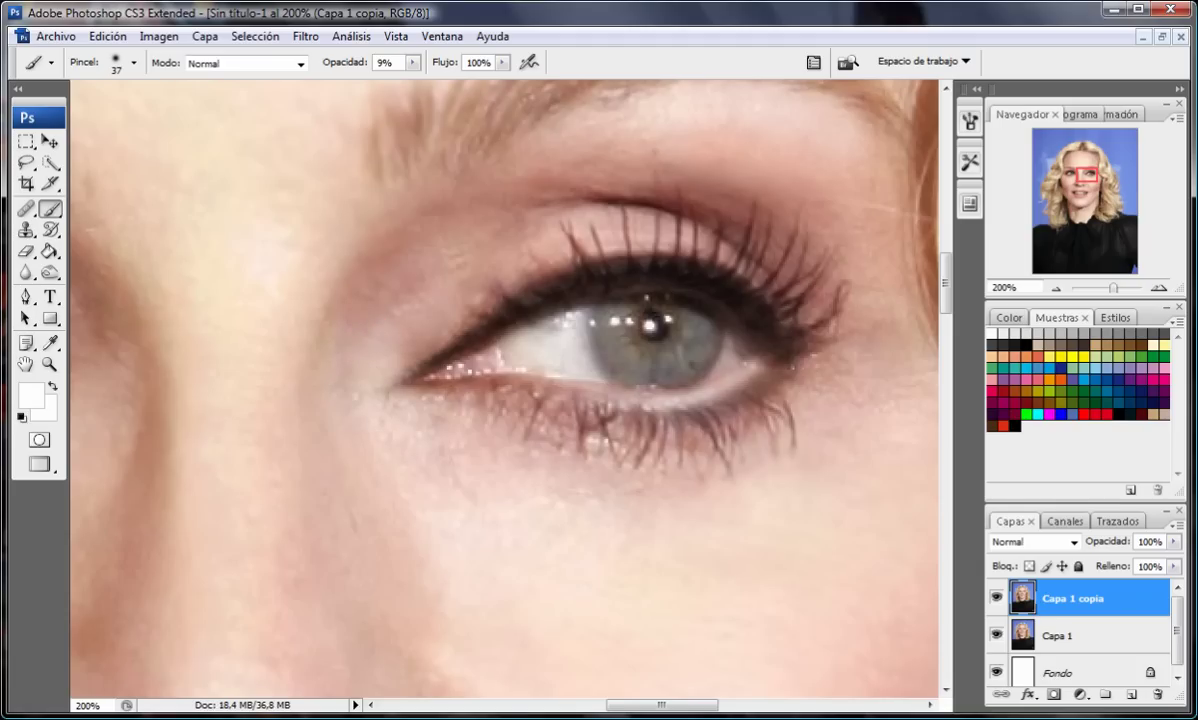
pyautogui.click(412, 332)
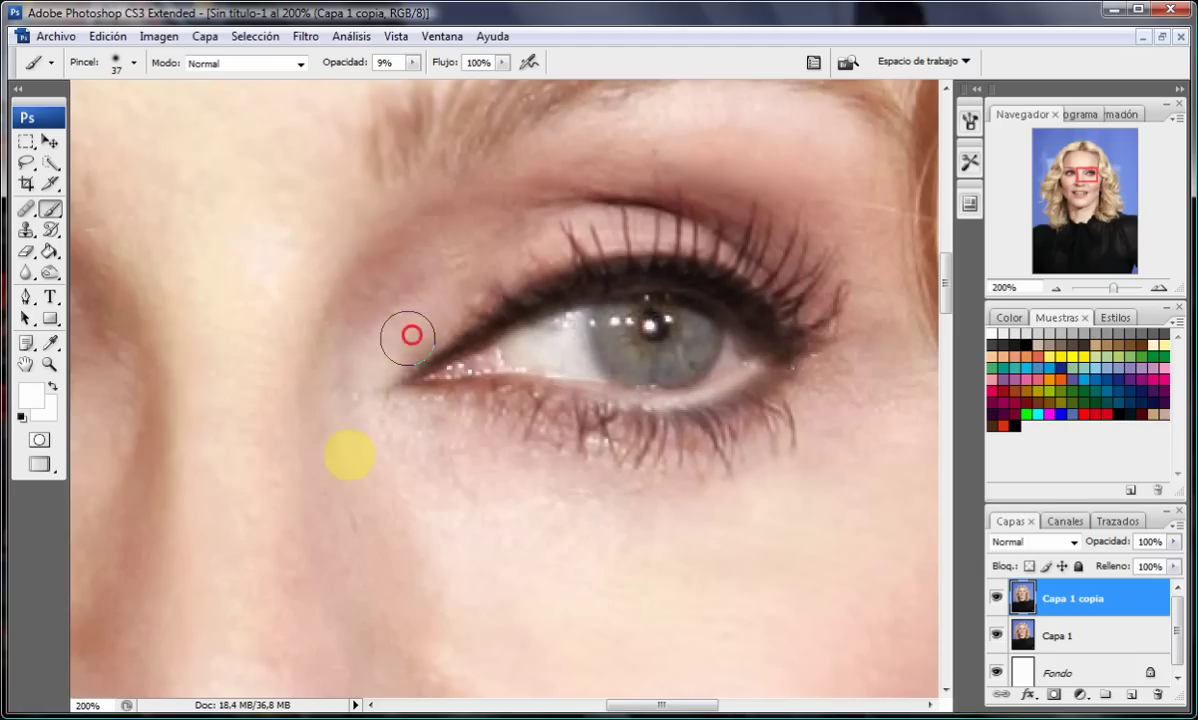
pyautogui.moveTo(408, 416); pyautogui.dragTo(597, 446)
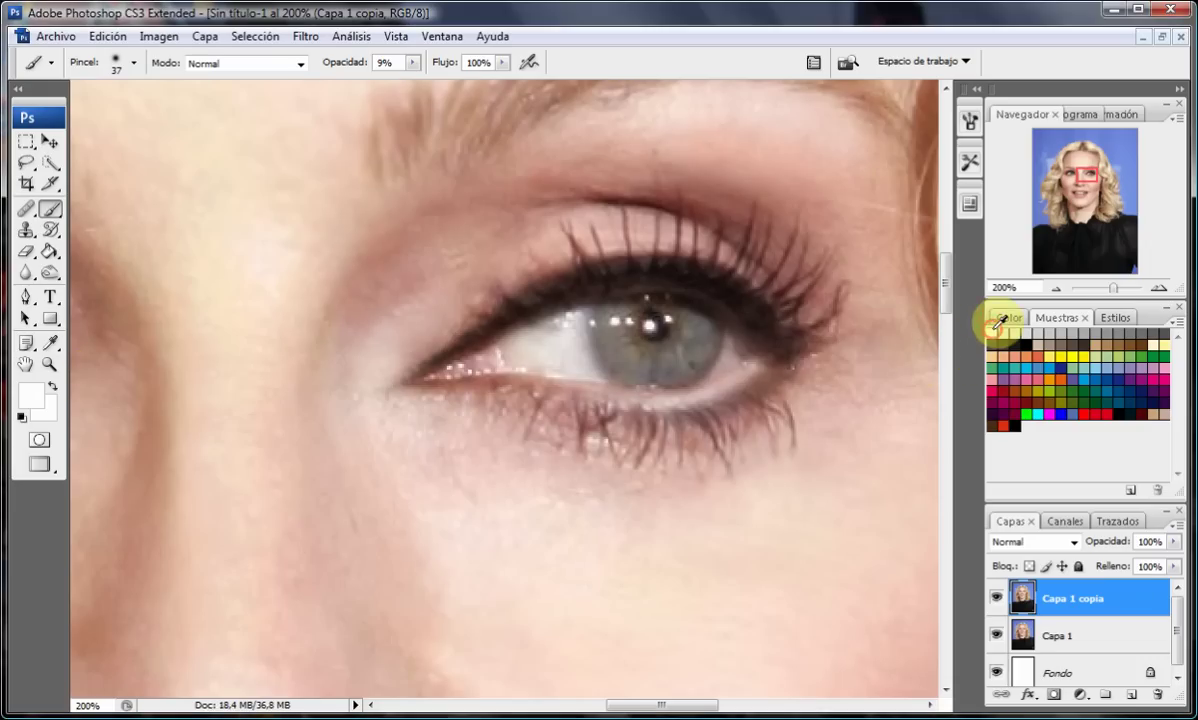
pyautogui.moveTo(678, 705); pyautogui.dragTo(623, 705)
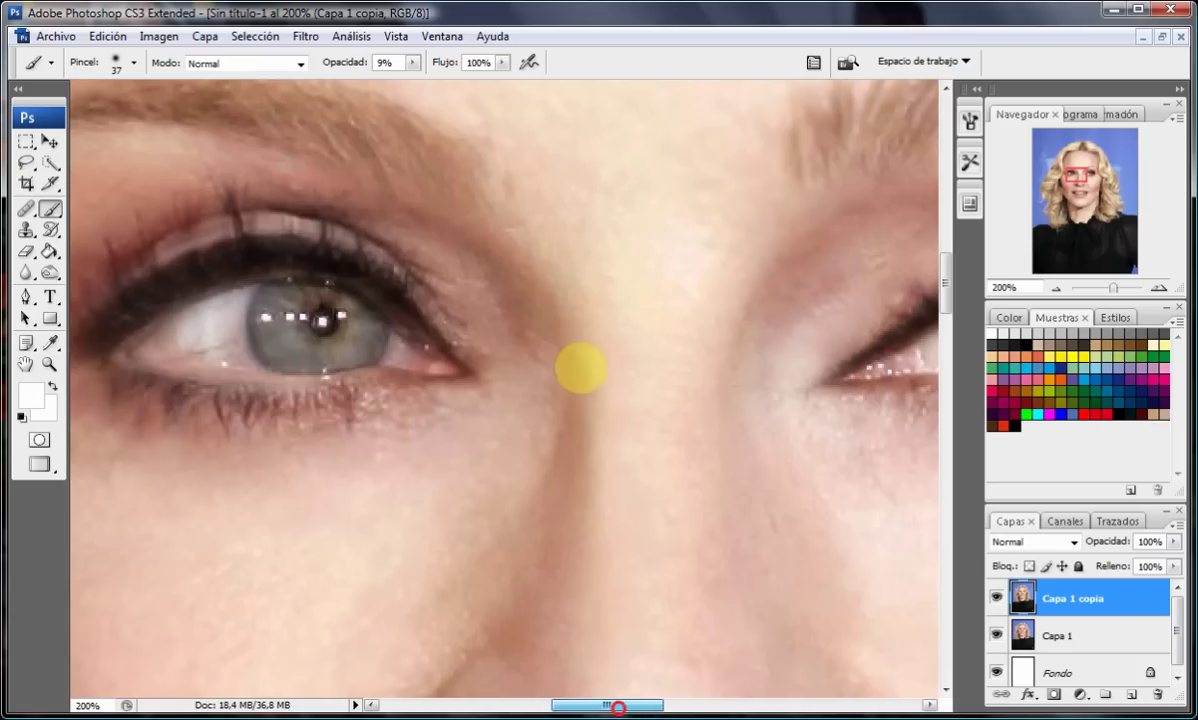
pyautogui.moveTo(500, 343)
pyautogui.mouseDown()
pyautogui.moveTo(496, 389)
pyautogui.moveTo(421, 427)
pyautogui.mouseUp()
pyautogui.click(484, 294)
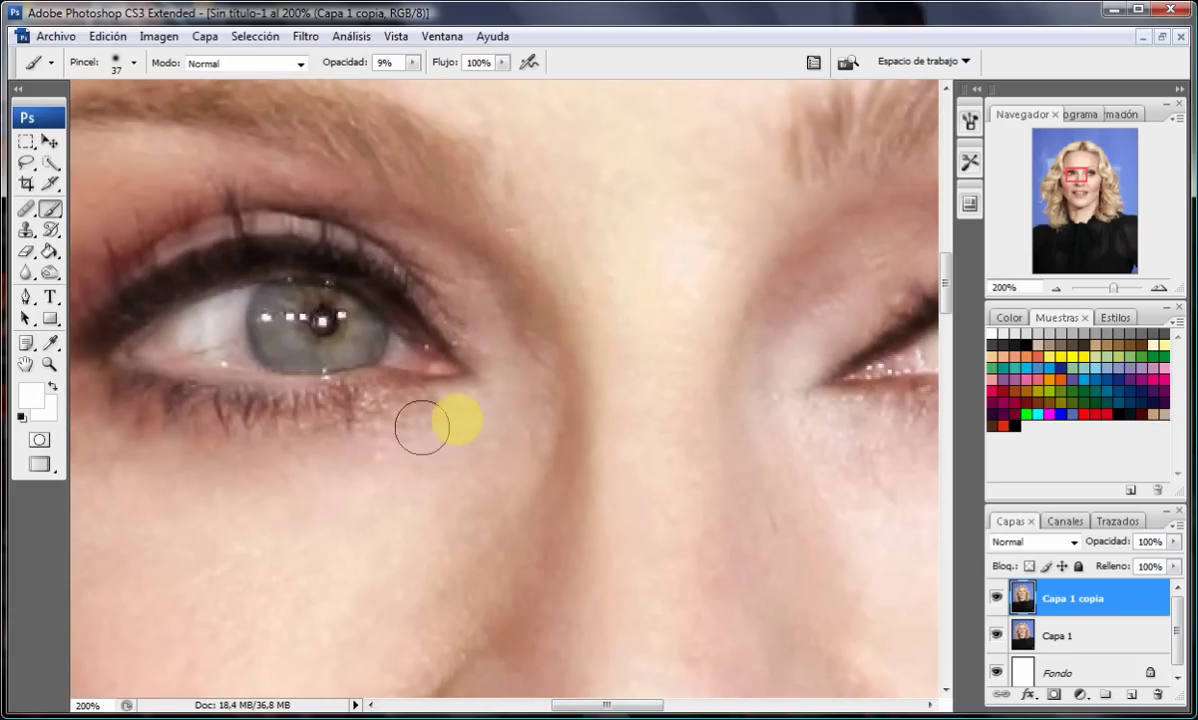
pyautogui.click(50, 366)
pyautogui.click(451, 70)
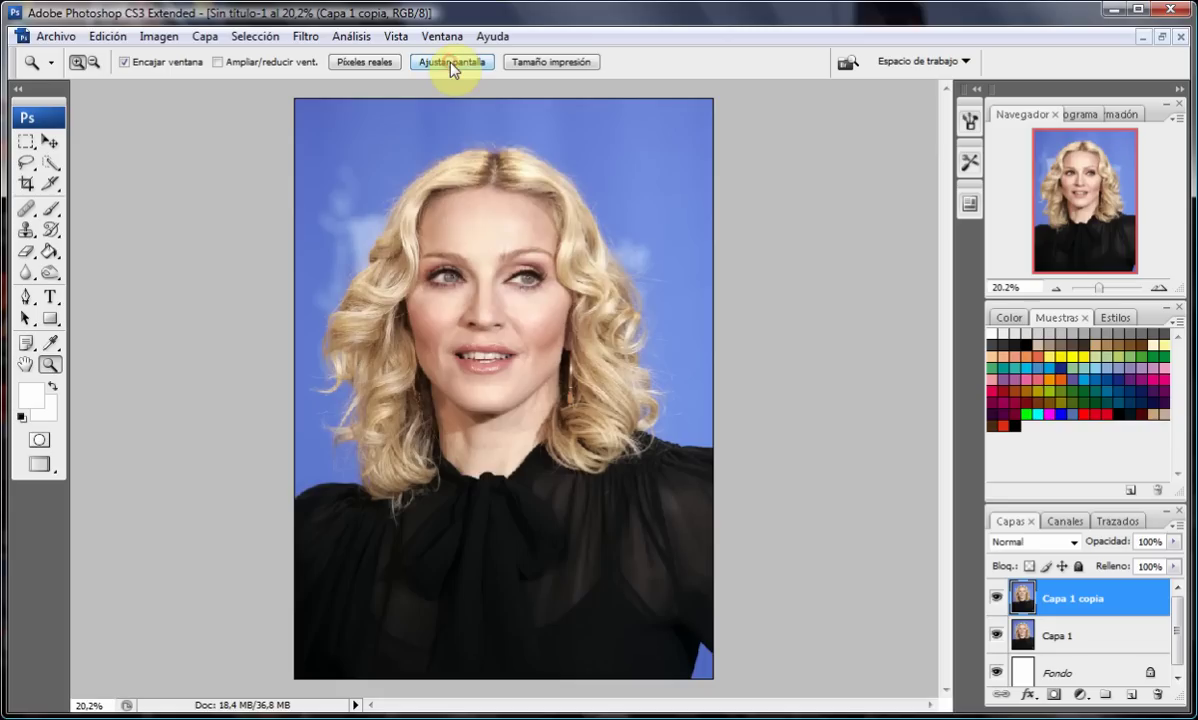
# - Compare the Capa 1 copia layer on and off, then zoom in on the eyes and cheeks
pyautogui.click(994, 600)
pyautogui.click(994, 600)
pyautogui.click(994, 602)
pyautogui.click(994, 602)
pyautogui.click(548, 367)
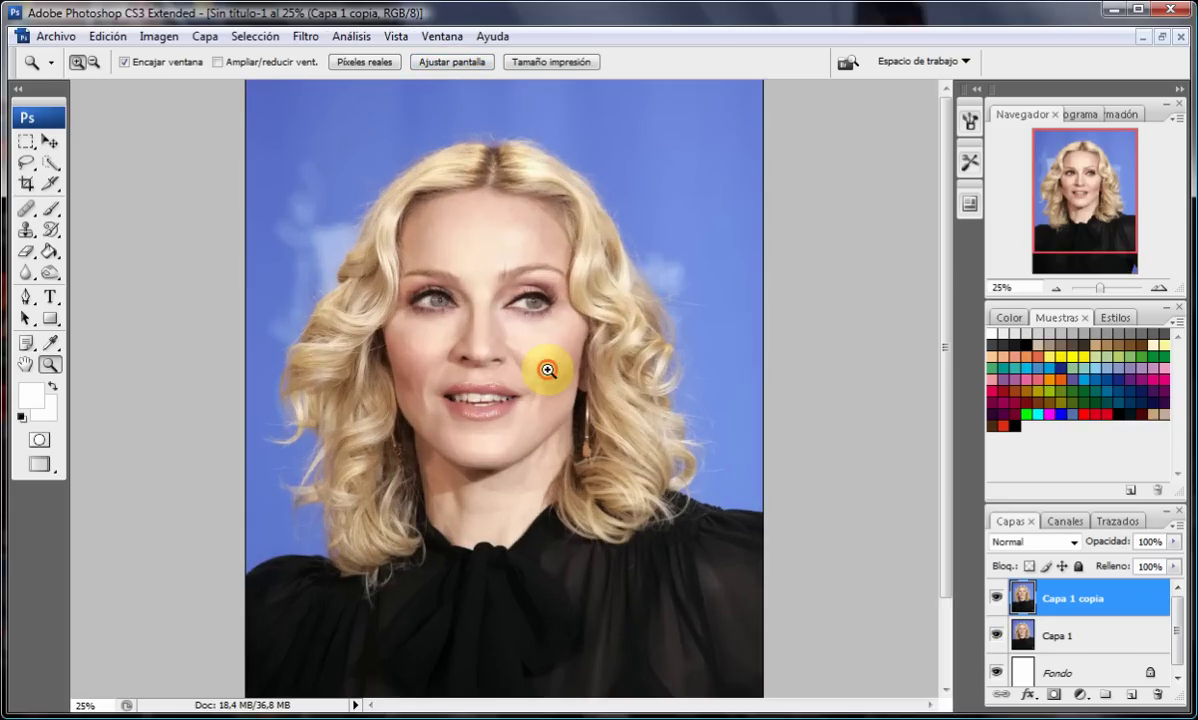
pyautogui.click(460, 487)
pyautogui.click(546, 376)
pyautogui.click(748, 221)
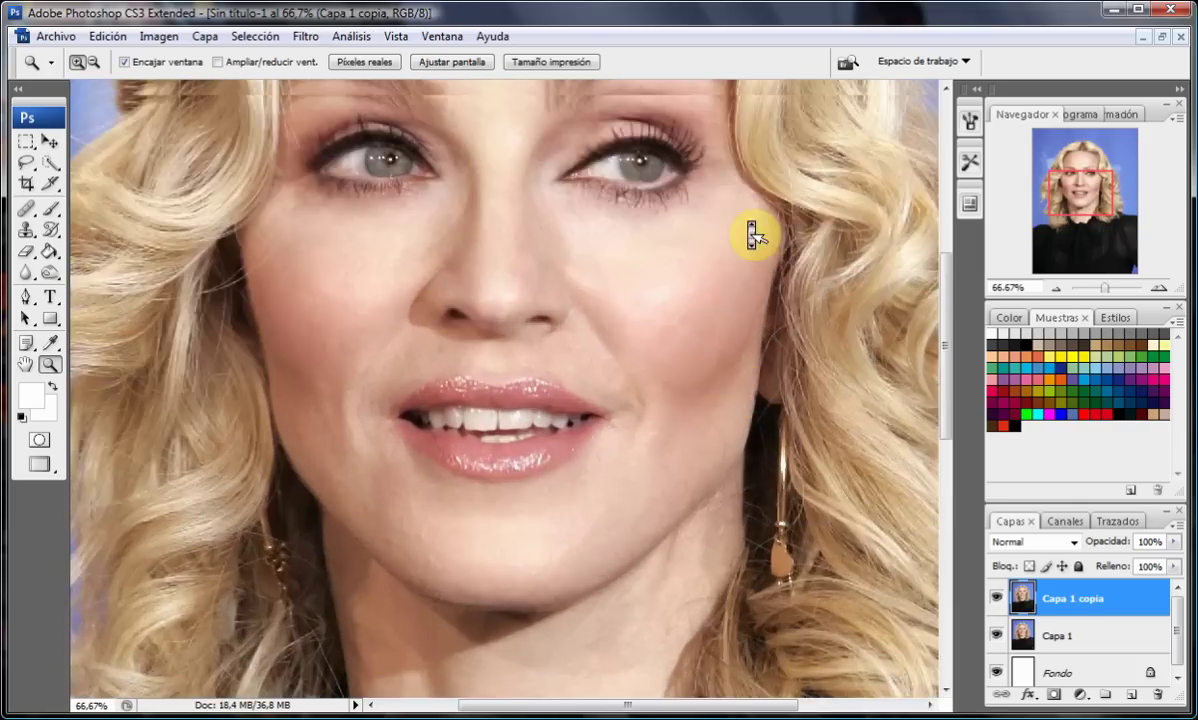
pyautogui.scroll(3, 749, 235)
# - Paint a faint dark brown stroke on the cheek with a 64 px soft brush
pyautogui.click(48, 209)
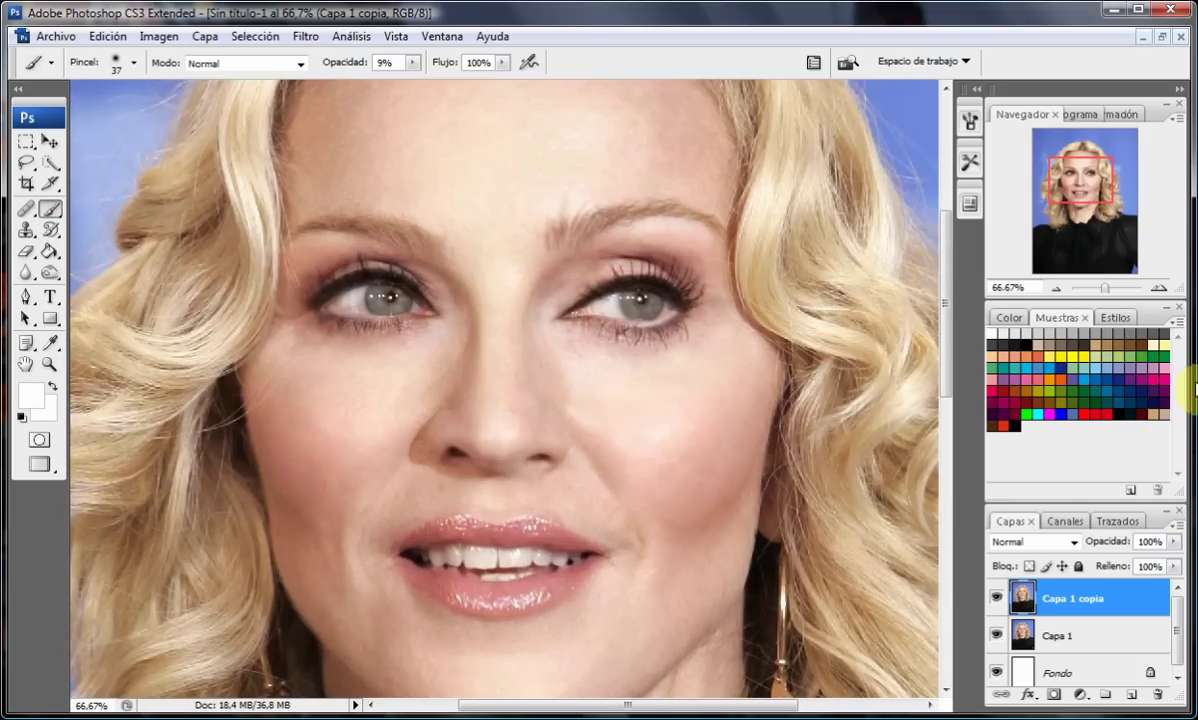
pyautogui.click(1159, 378)
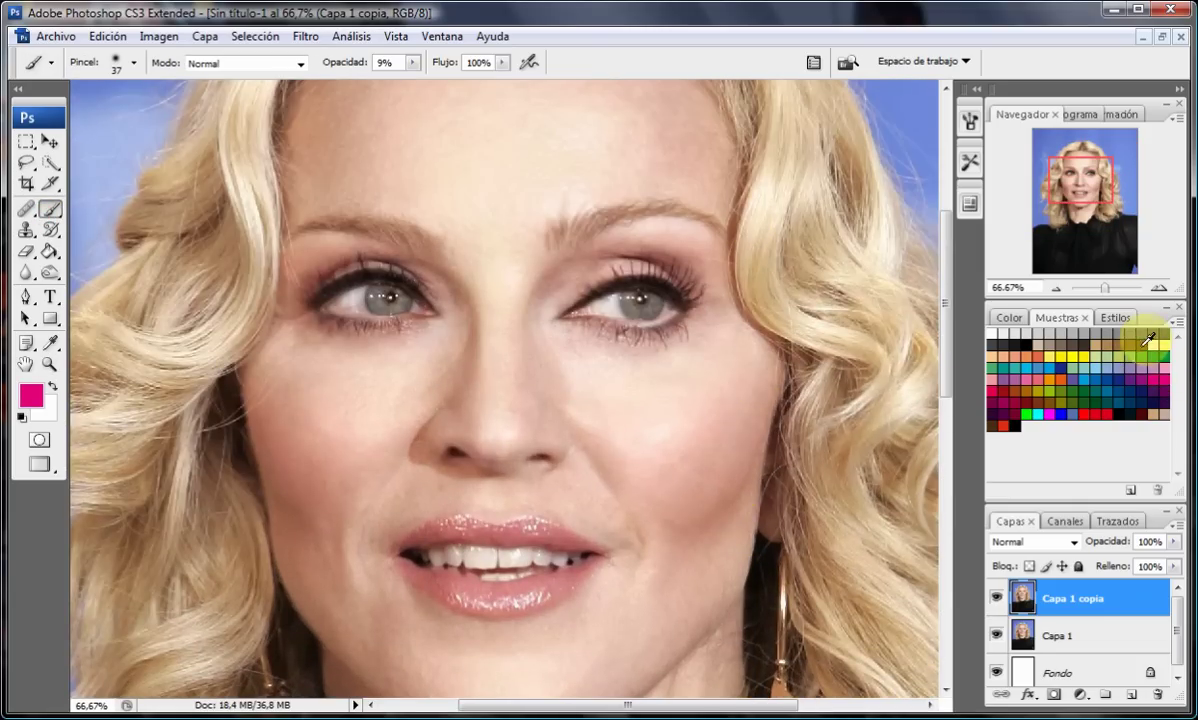
pyautogui.click(1148, 342)
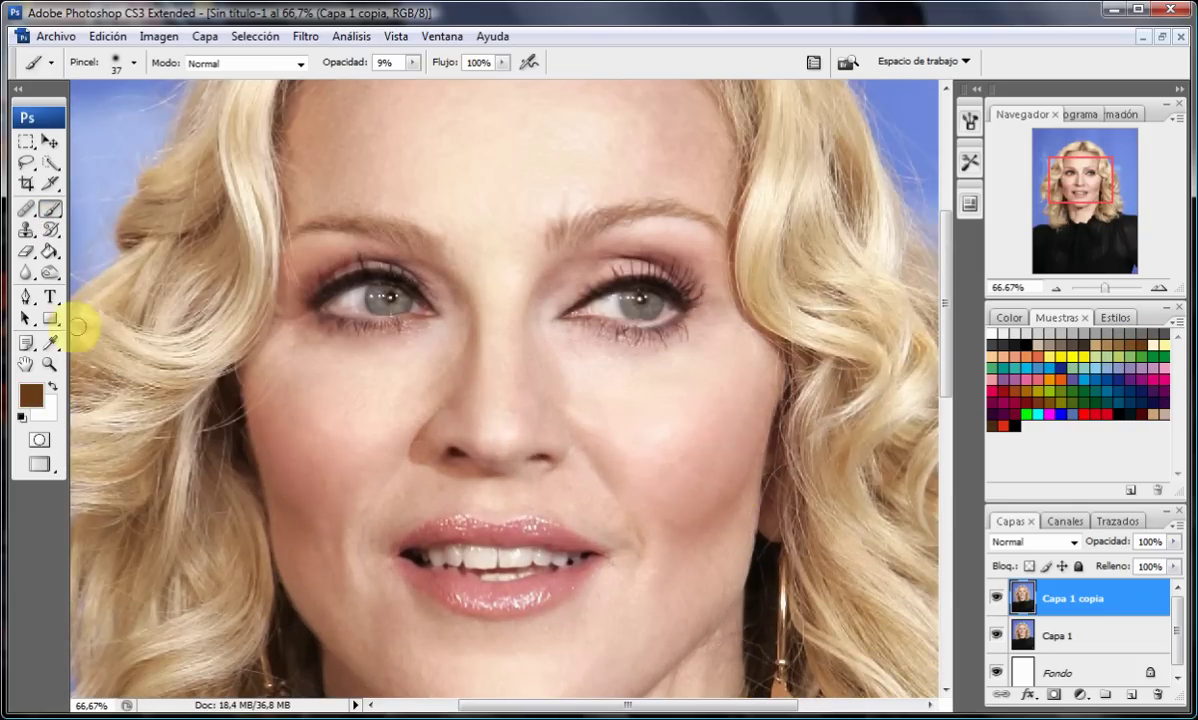
pyautogui.rightClick(561, 300)
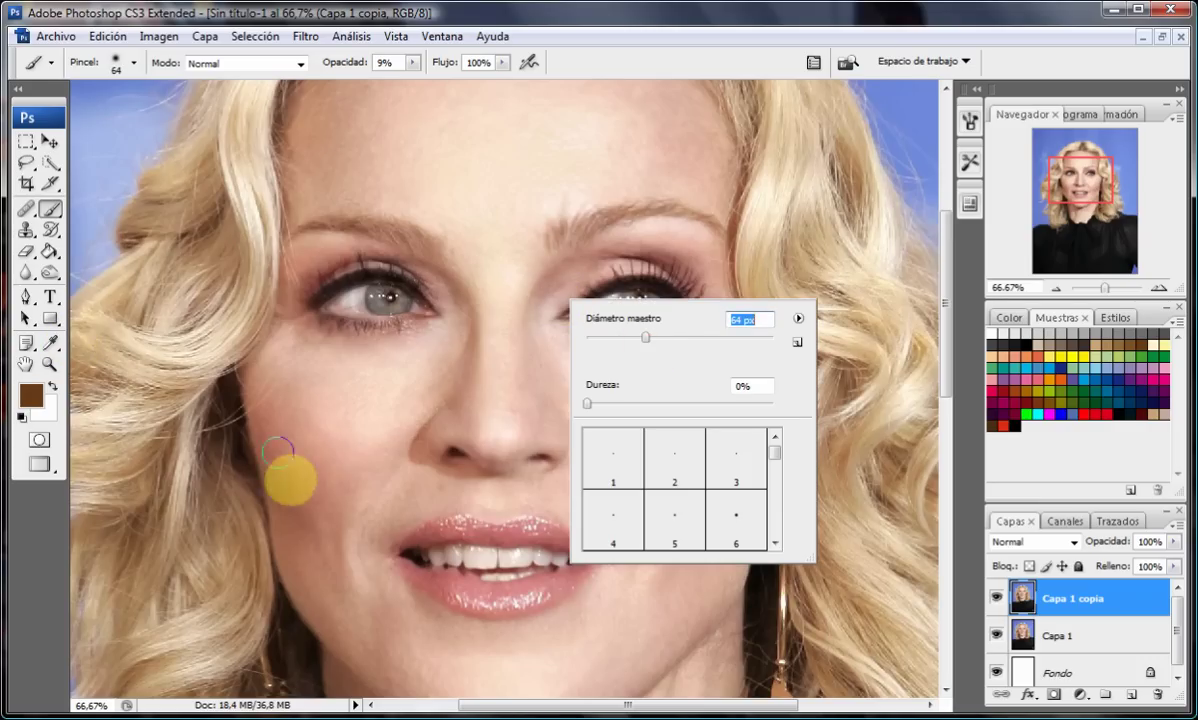
pyautogui.click(300, 515)
pyautogui.moveTo(240, 379); pyautogui.dragTo(314, 497)
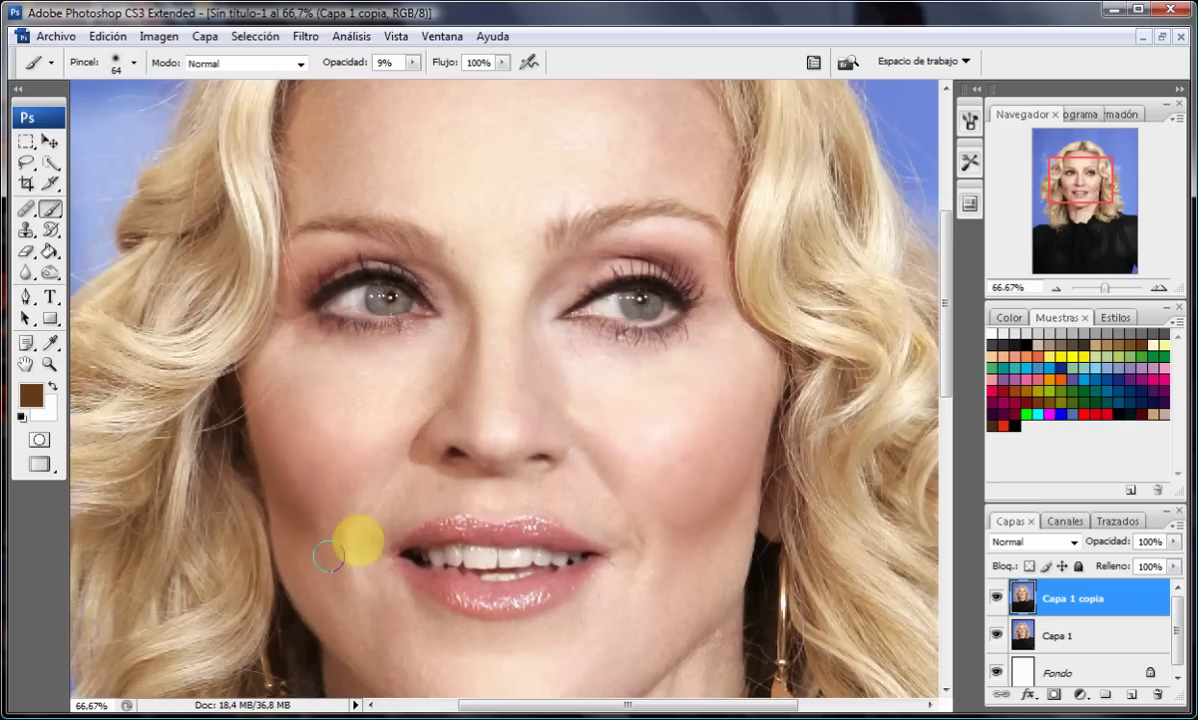
# - Undo the last three history states to remove the brown stroke
pyautogui.click(104, 30)
pyautogui.click(125, 92)
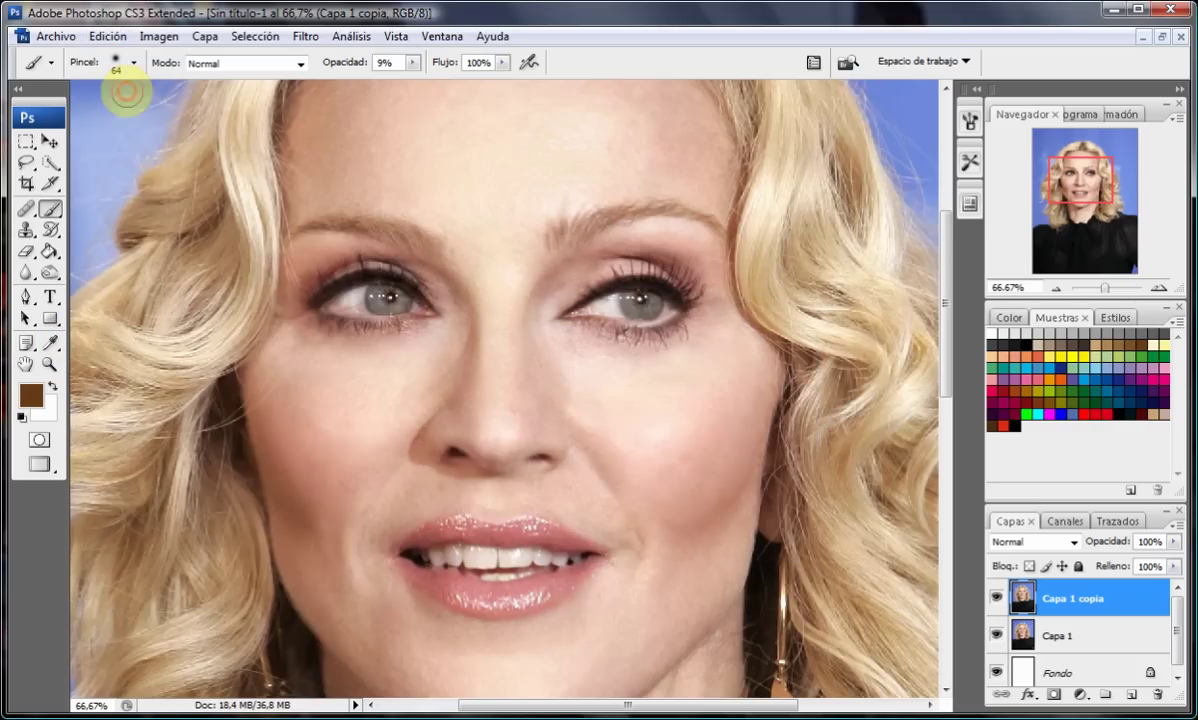
pyautogui.click(107, 36)
pyautogui.click(125, 90)
pyautogui.click(110, 40)
pyautogui.click(125, 91)
# - Set the brush to 6% opacity and 100 px, and shade the lower cheek
pyautogui.rightClick(464, 340)
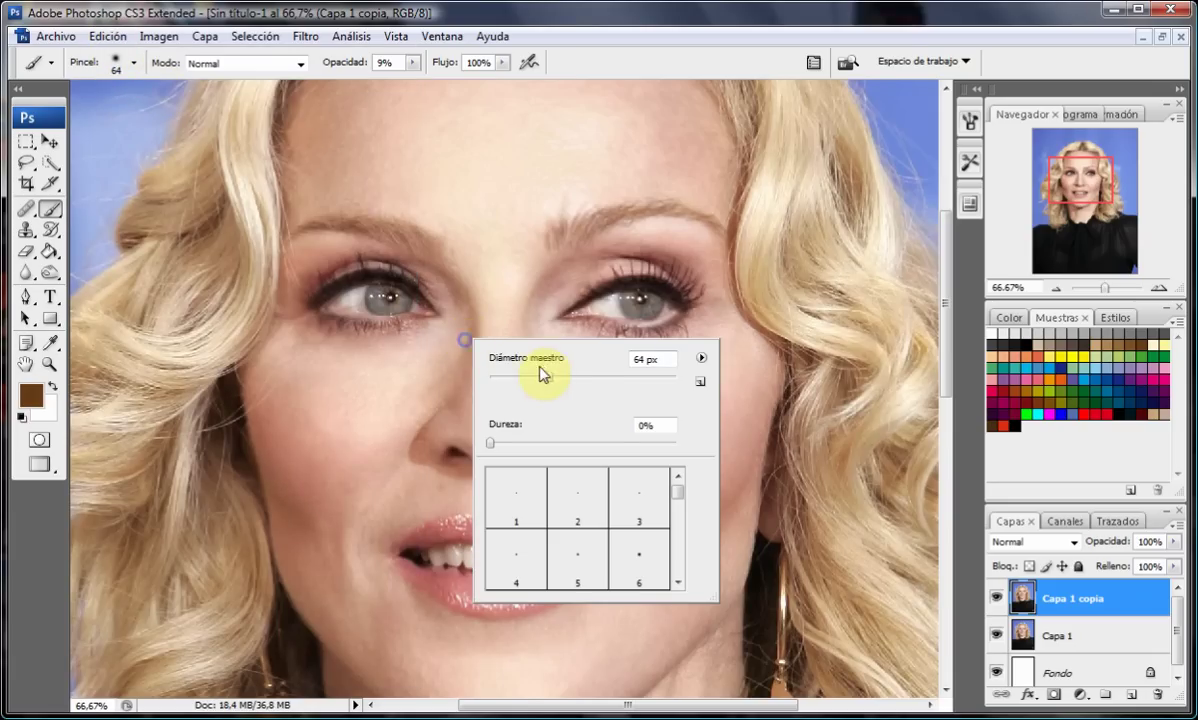
pyautogui.click(412, 64)
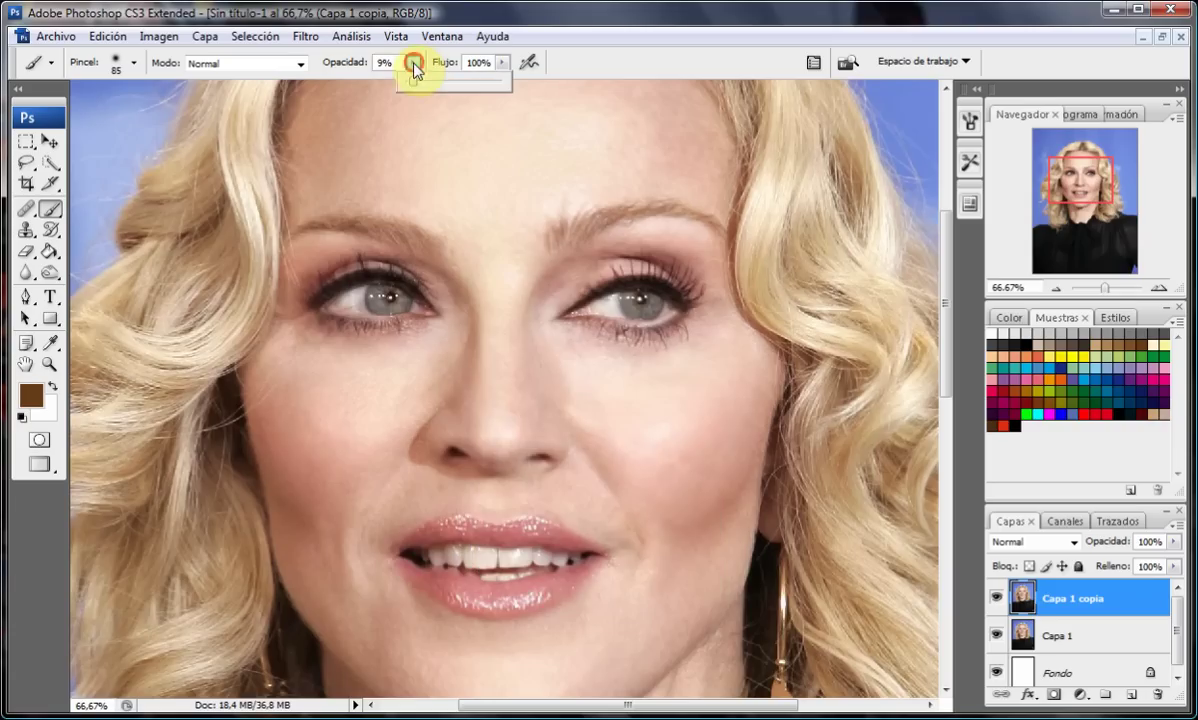
pyautogui.rightClick(461, 261)
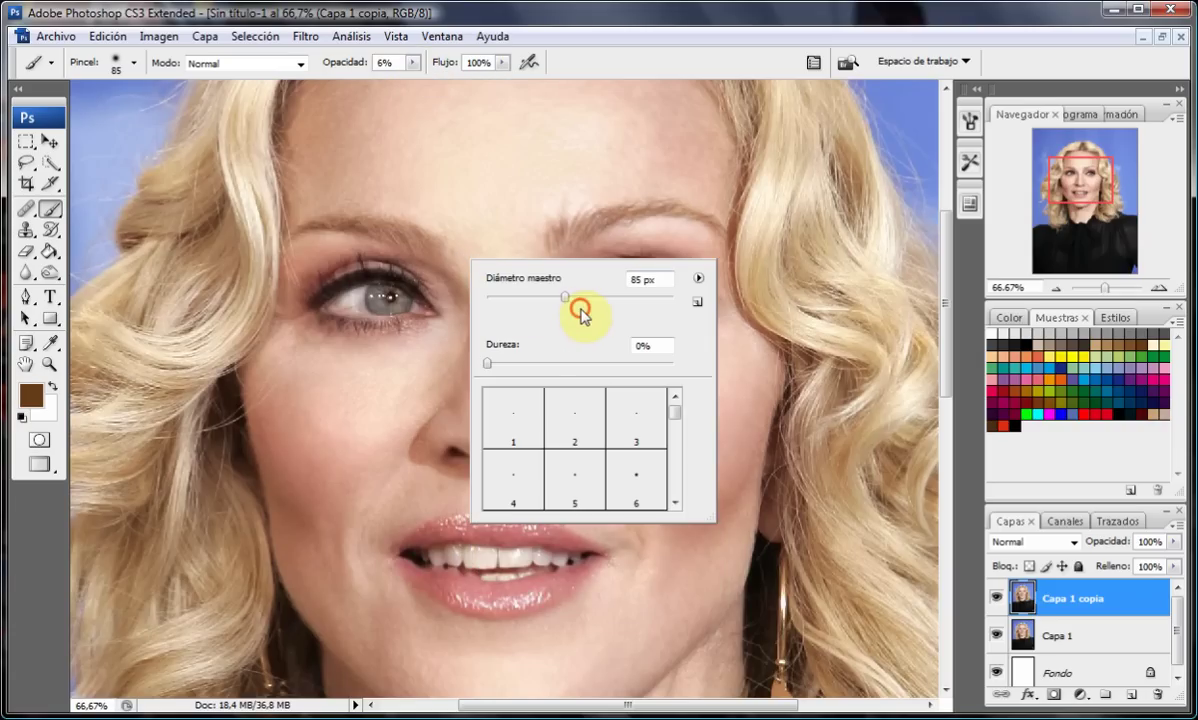
pyautogui.click(300, 520)
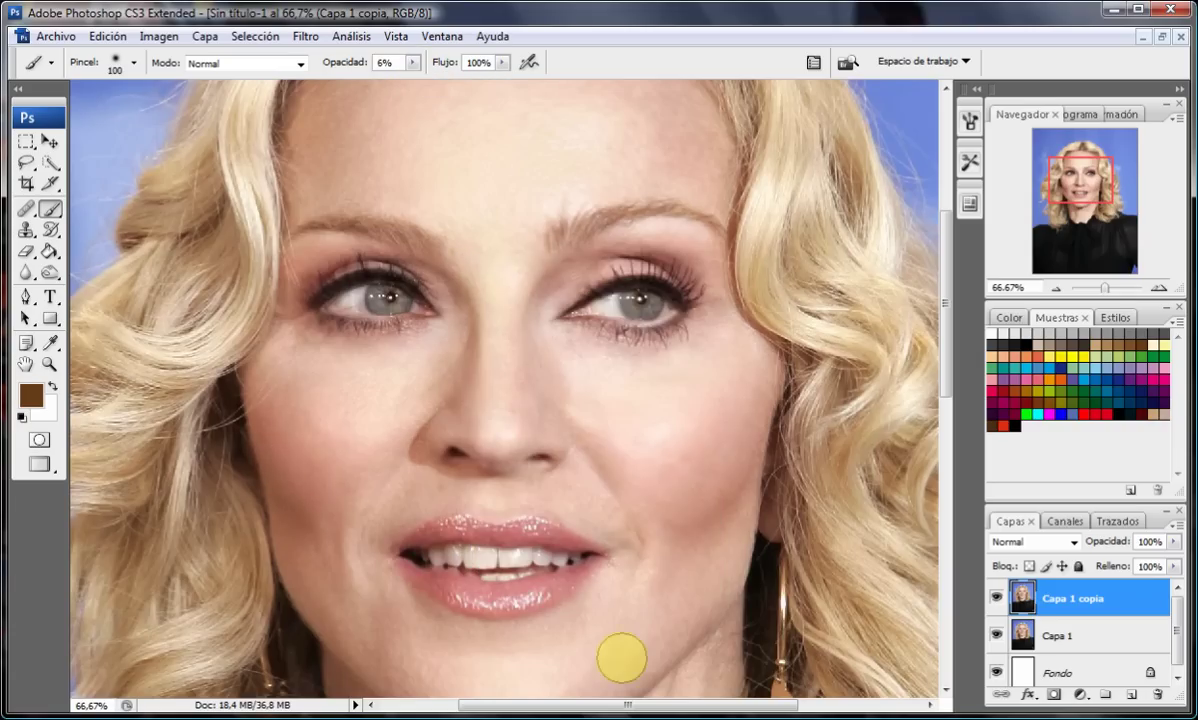
pyautogui.moveTo(768, 420); pyautogui.dragTo(738, 555)
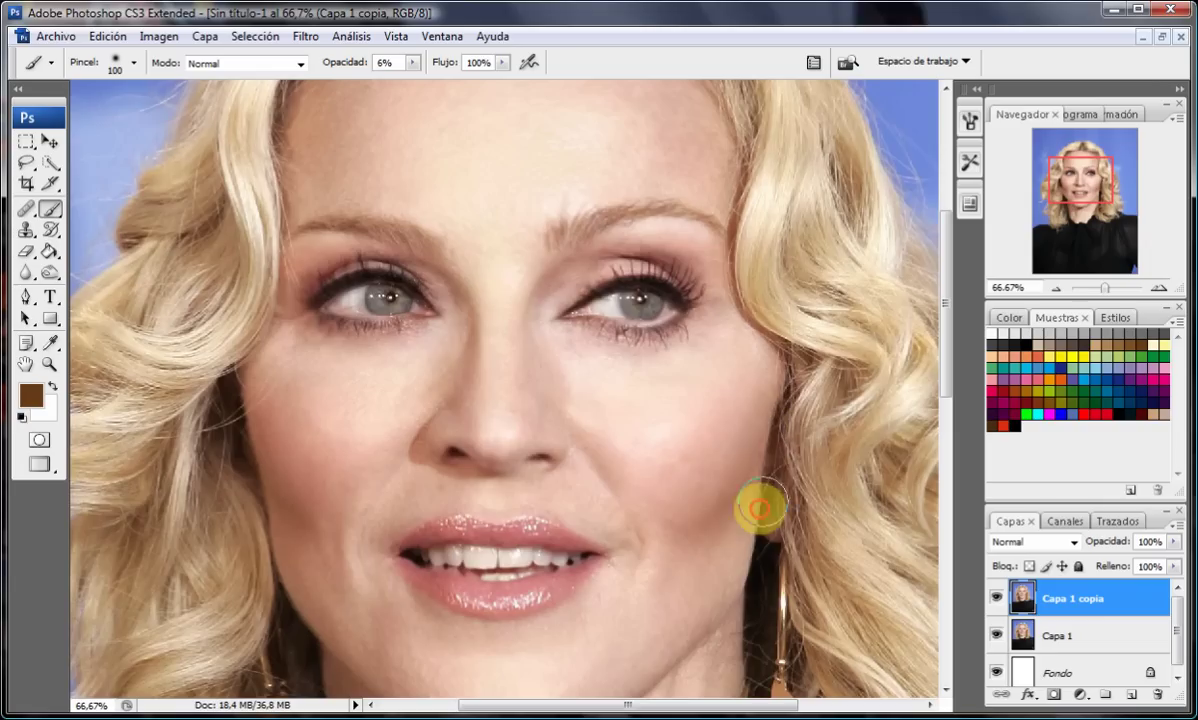
# - Brush pink blush onto both cheeks, then switch the paint colour to peach
pyautogui.click(1031, 377)
pyautogui.moveTo(734, 419); pyautogui.dragTo(655, 417)
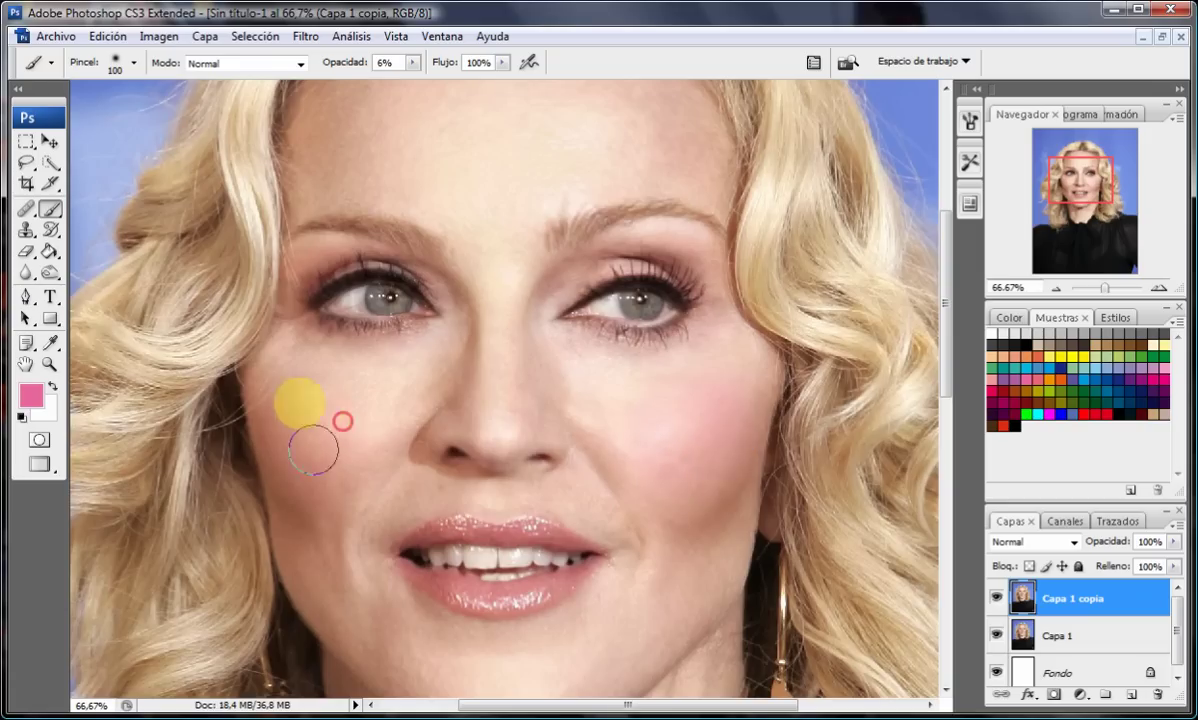
pyautogui.moveTo(300, 400); pyautogui.dragTo(313, 425)
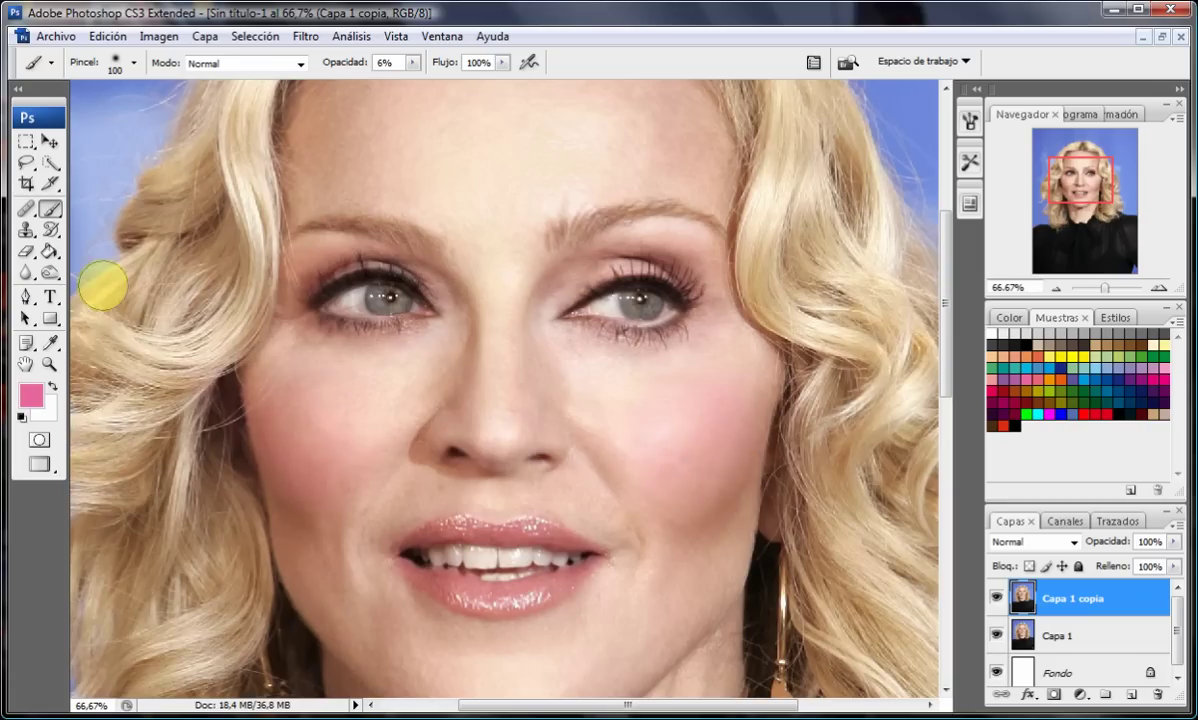
pyautogui.click(1024, 353)
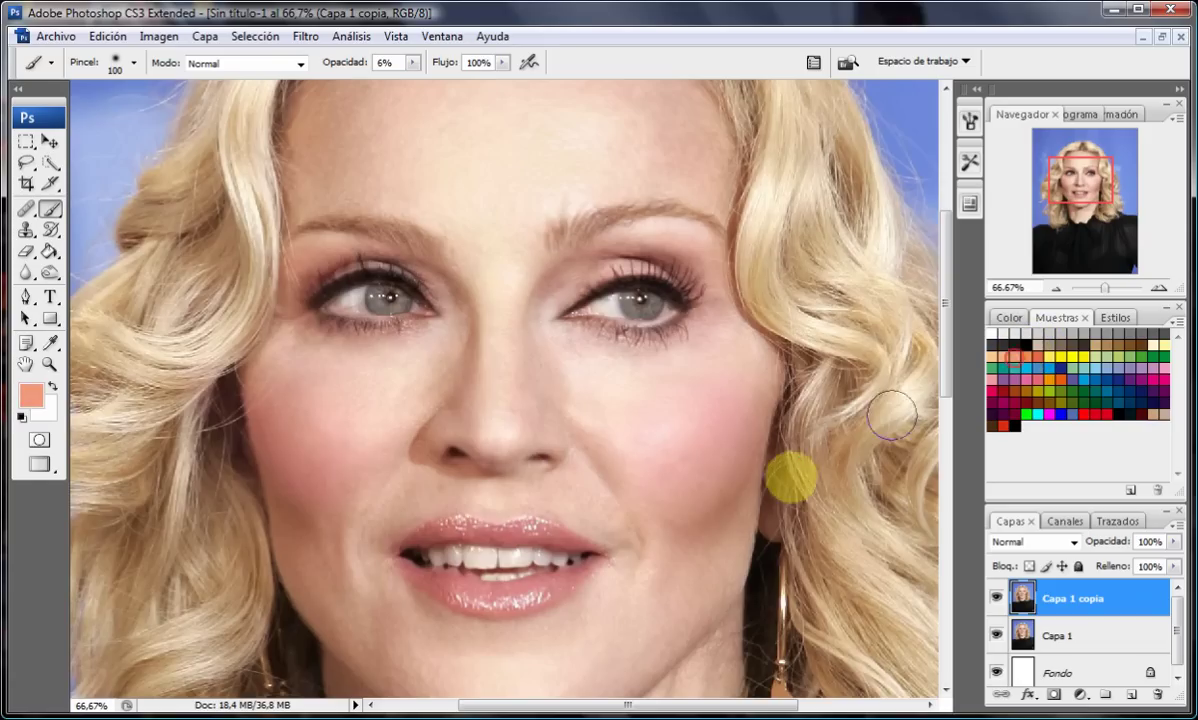
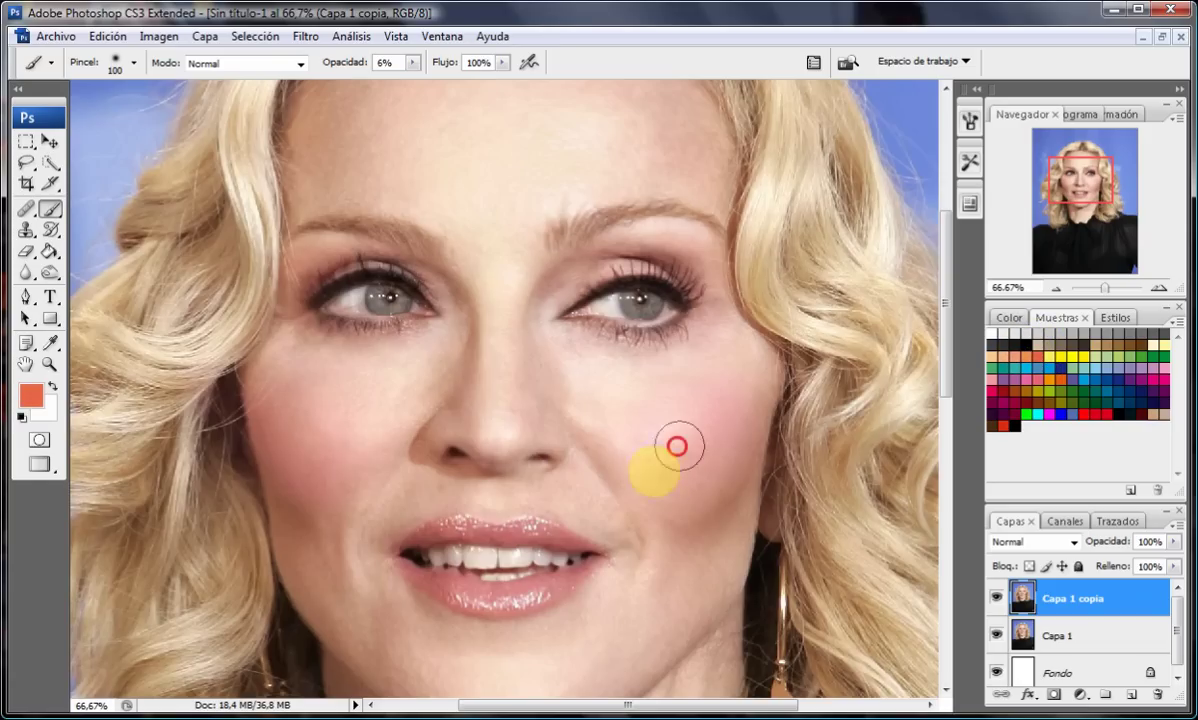
# - Deepen the pink blush on both cheeks, then zoom in close on the left cheek
pyautogui.moveTo(677, 446); pyautogui.dragTo(661, 437)
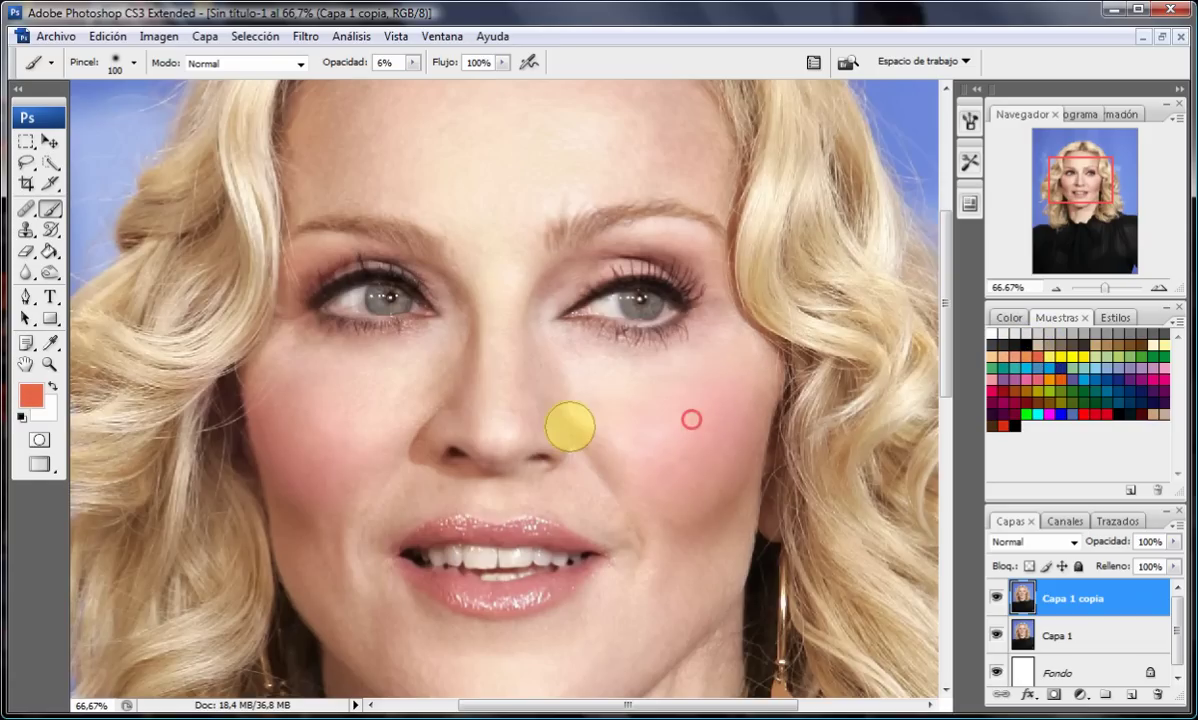
pyautogui.moveTo(321, 422); pyautogui.dragTo(321, 447)
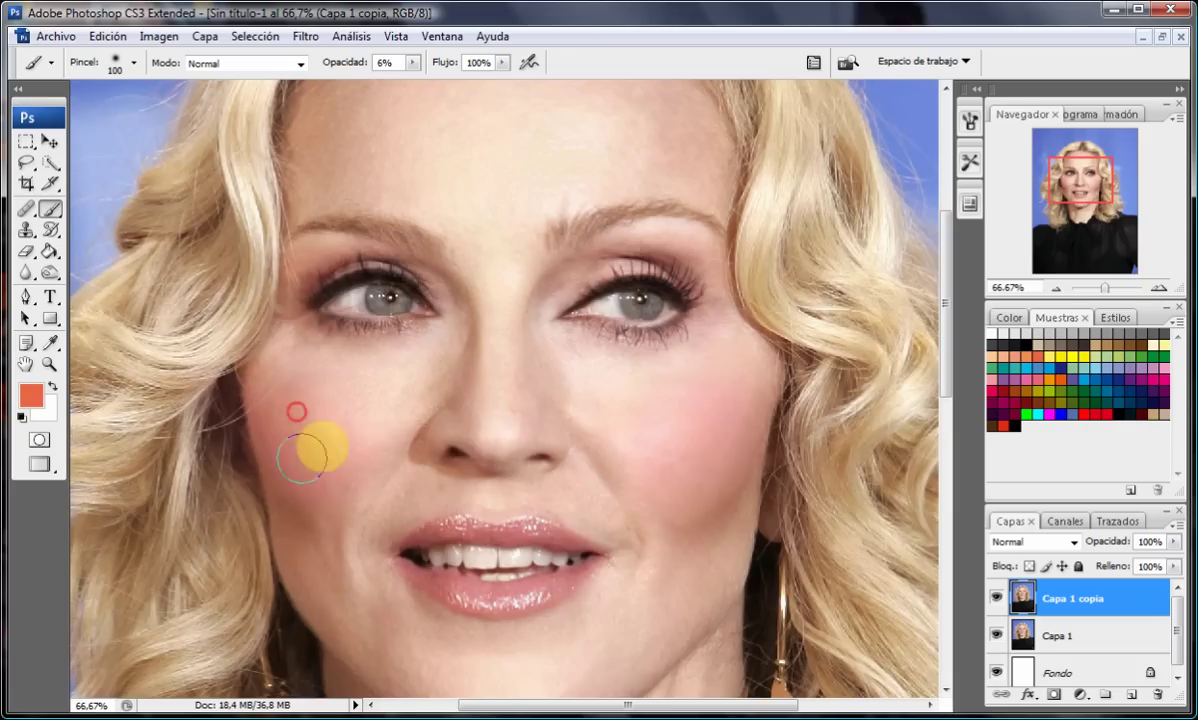
pyautogui.click(55, 366)
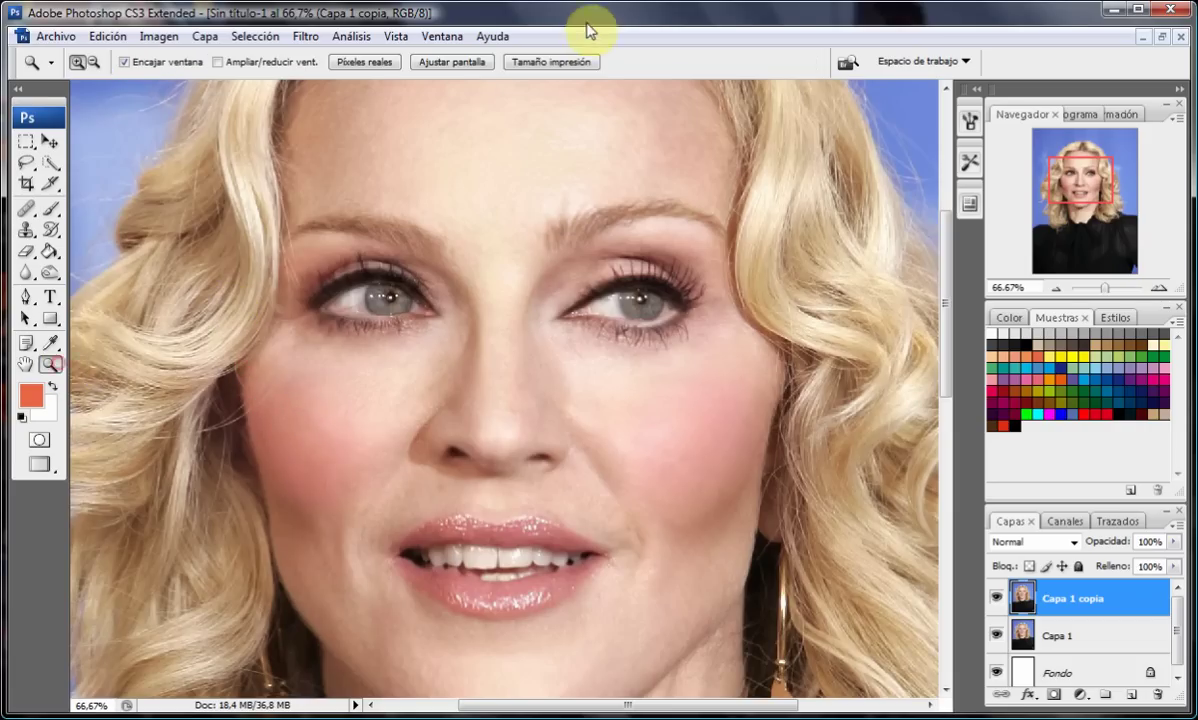
pyautogui.click(463, 64)
pyautogui.click(584, 327)
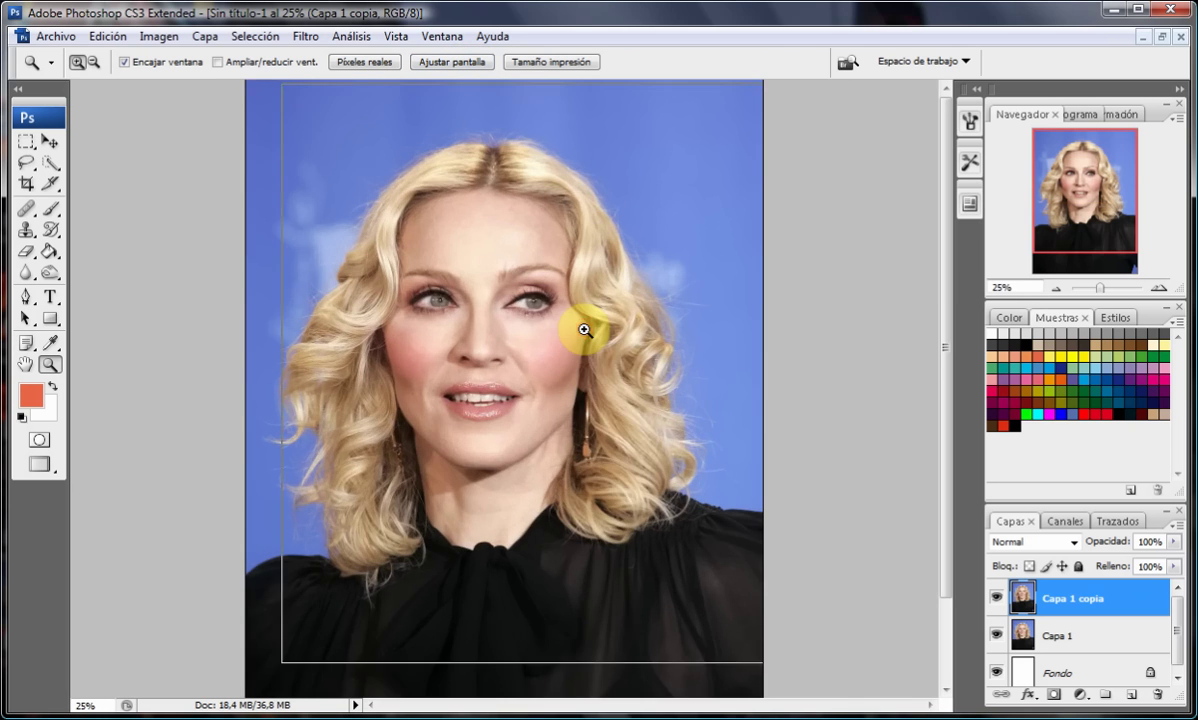
pyautogui.click(567, 460)
pyautogui.click(468, 567)
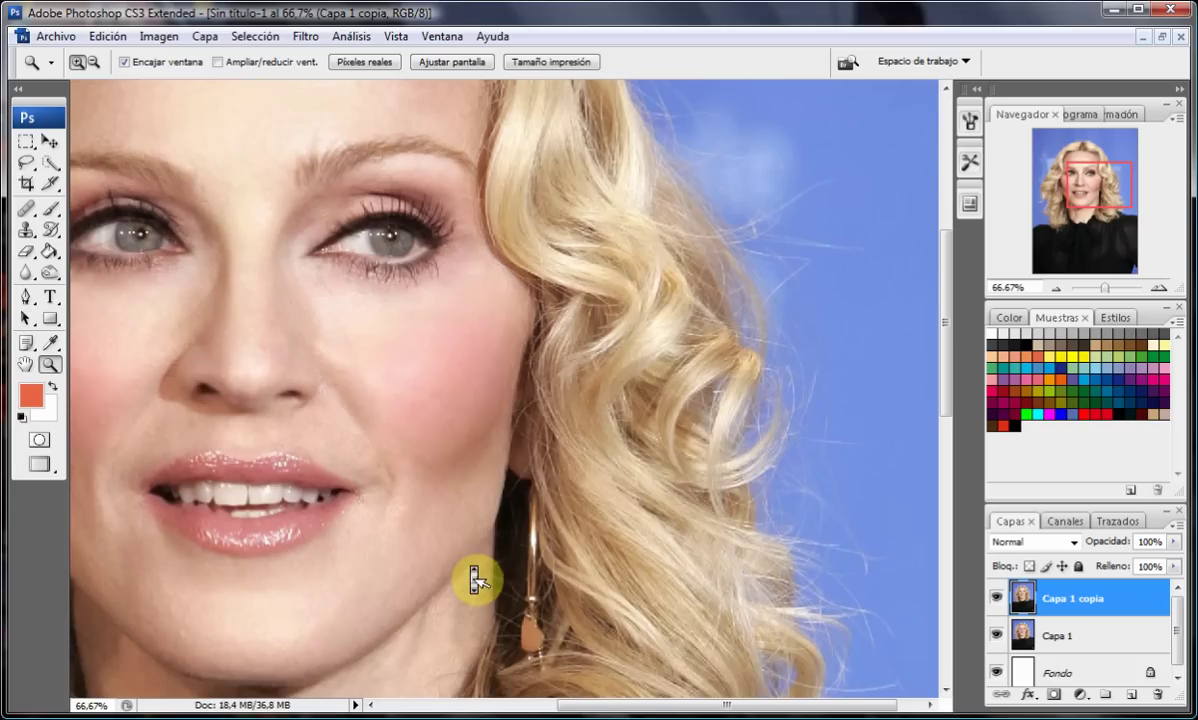
# - Paint a soft cream highlight on the left cheek with a 145 px brush
pyautogui.click(50, 208)
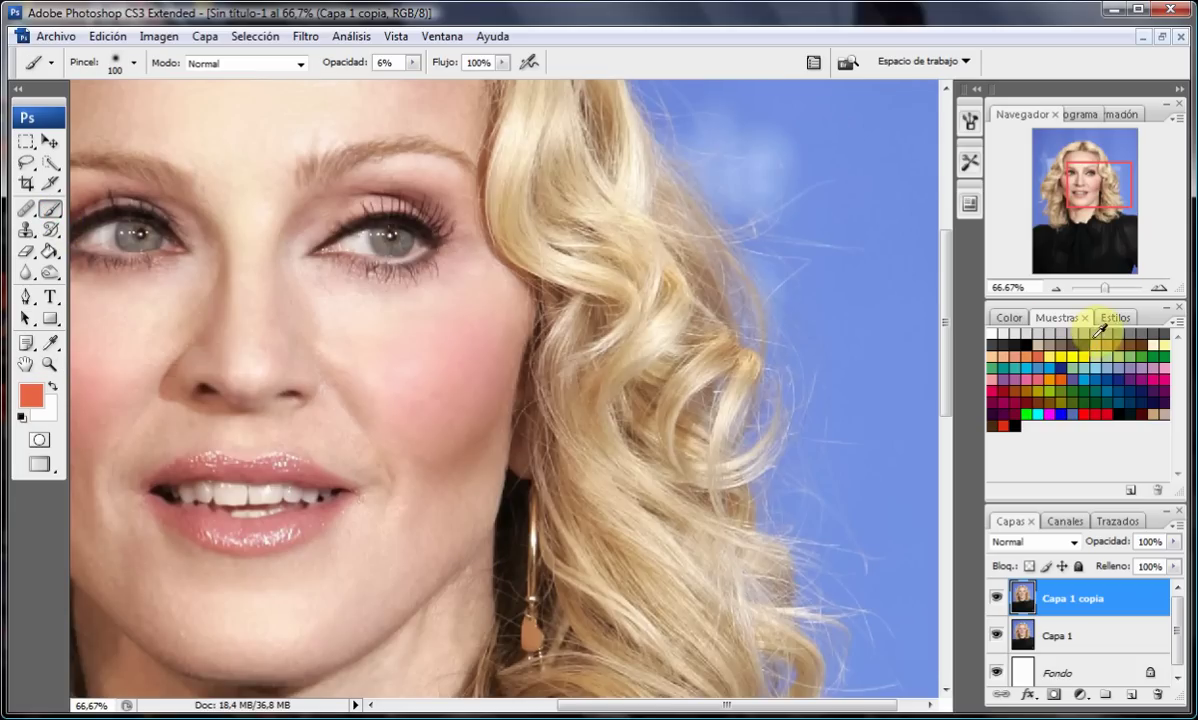
pyautogui.click(1165, 330)
pyautogui.rightClick(570, 397)
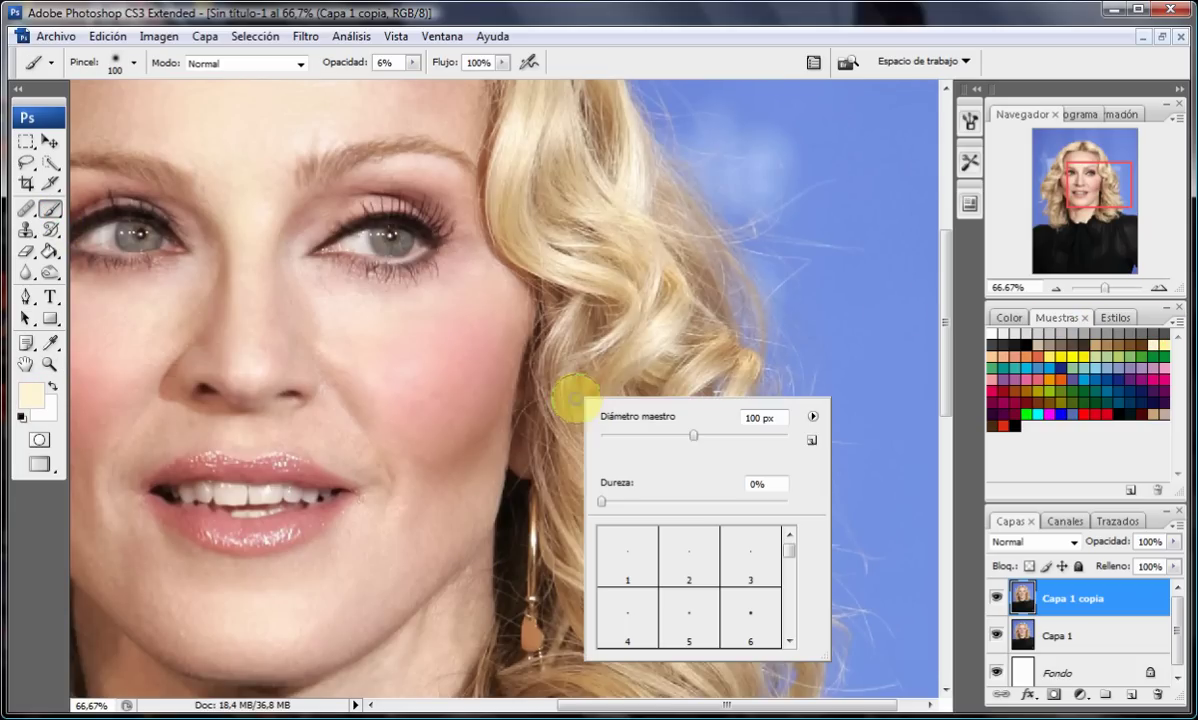
pyautogui.click(436, 401)
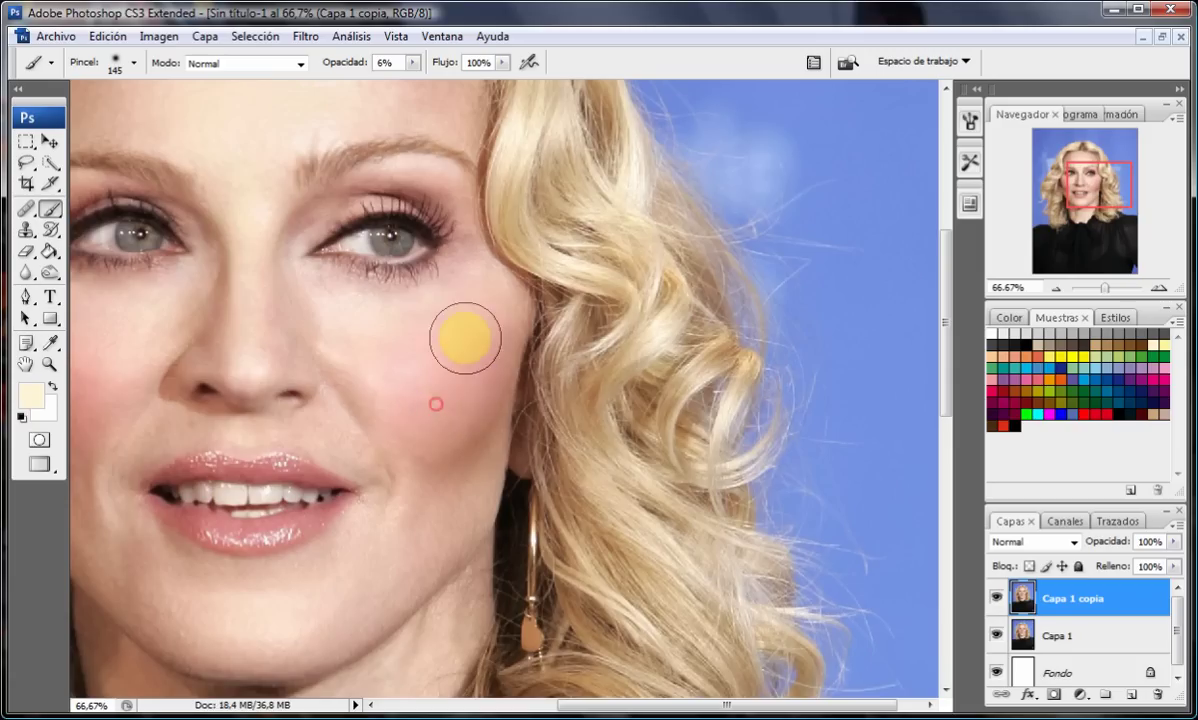
pyautogui.moveTo(722, 704); pyautogui.dragTo(665, 704)
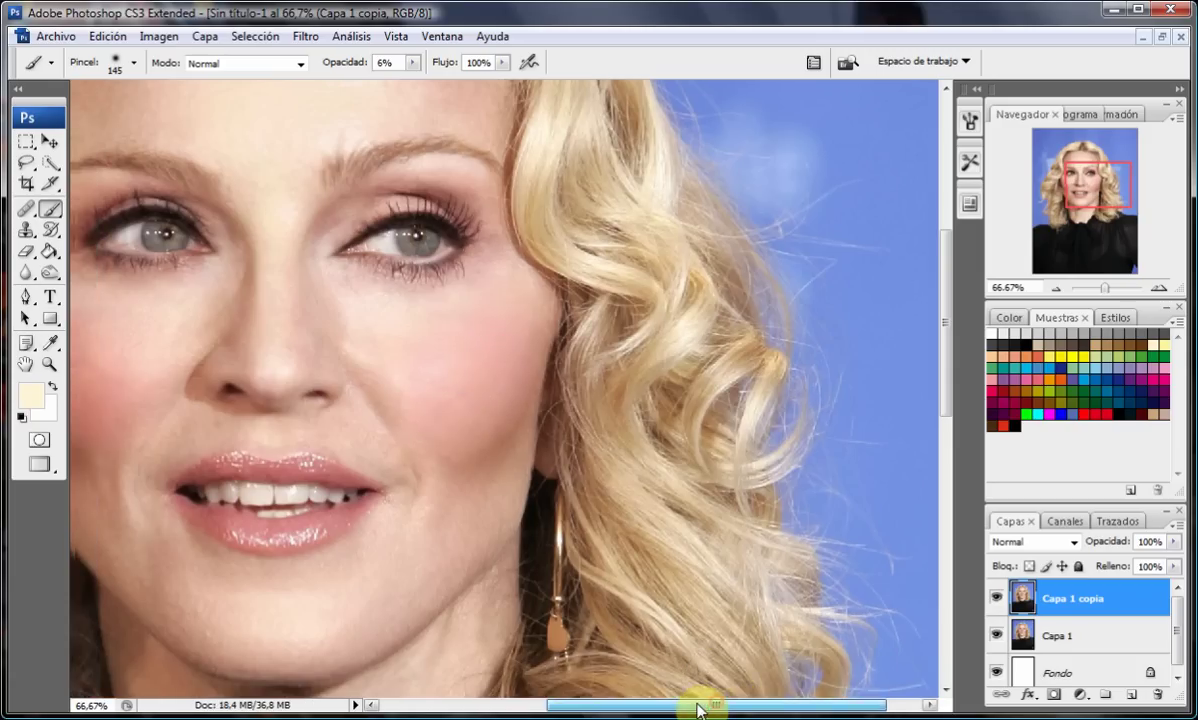
pyautogui.moveTo(250, 369); pyautogui.dragTo(192, 342)
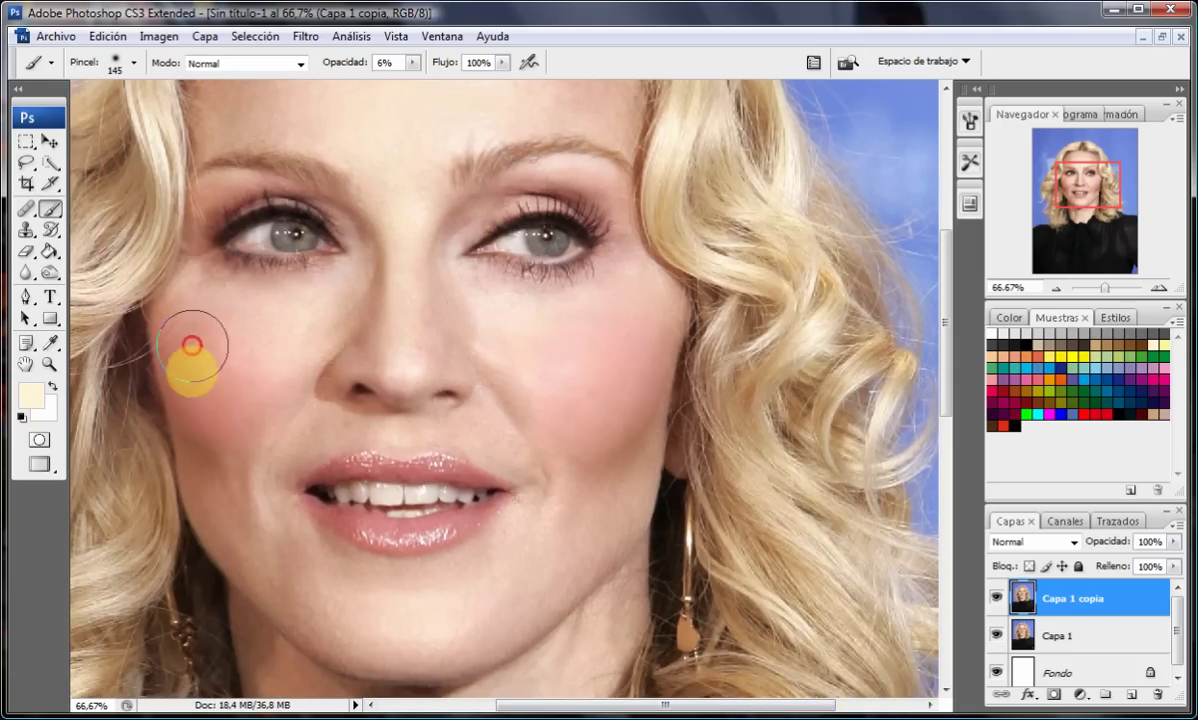
# - Hide and reshow the retouched layer to compare, then zoom back into the face
pyautogui.click(48, 364)
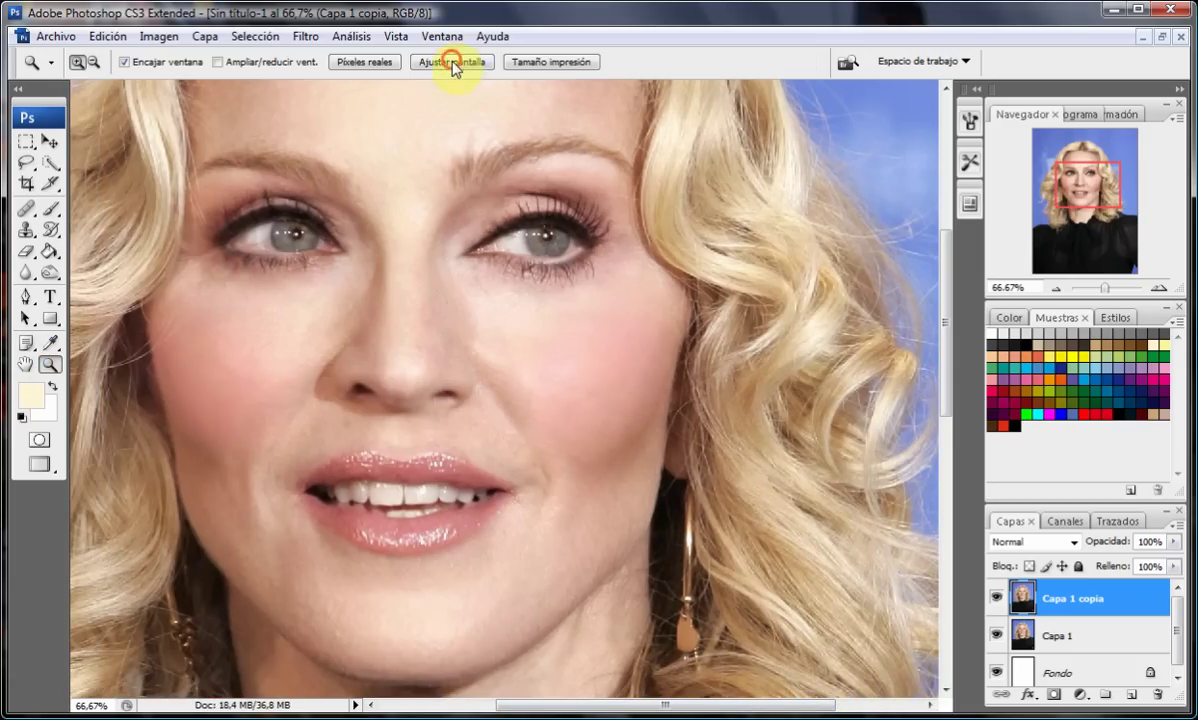
pyautogui.click(452, 62)
pyautogui.click(998, 600)
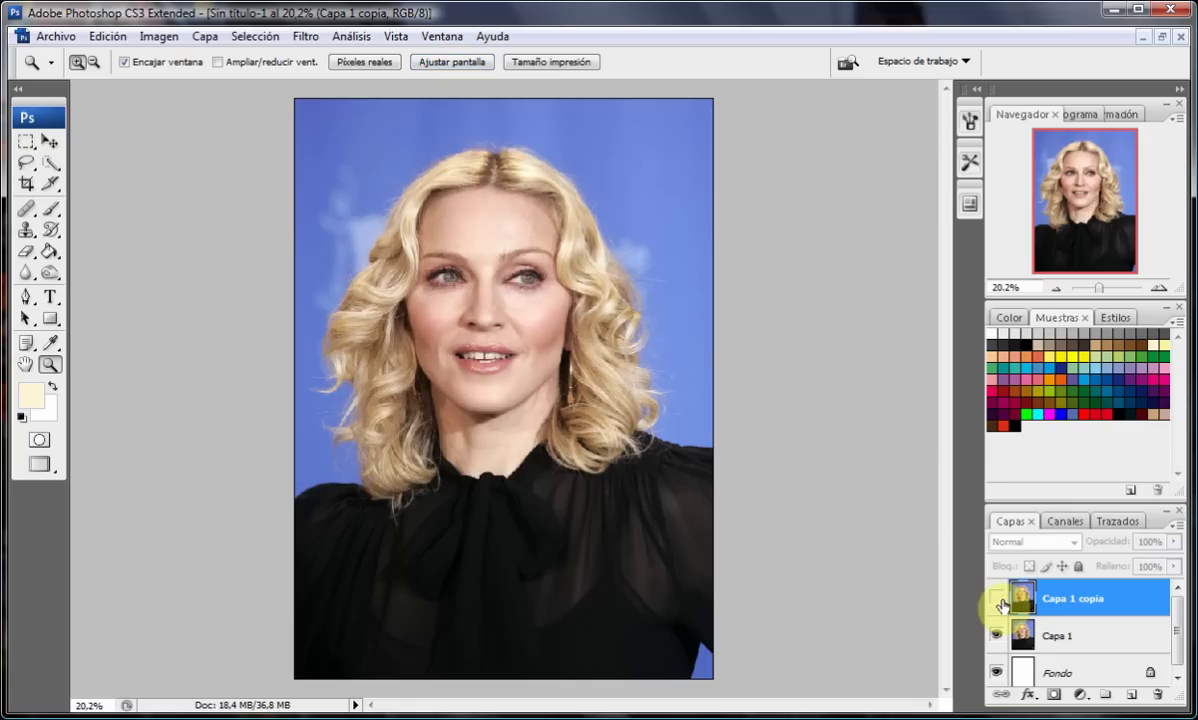
pyautogui.click(998, 600)
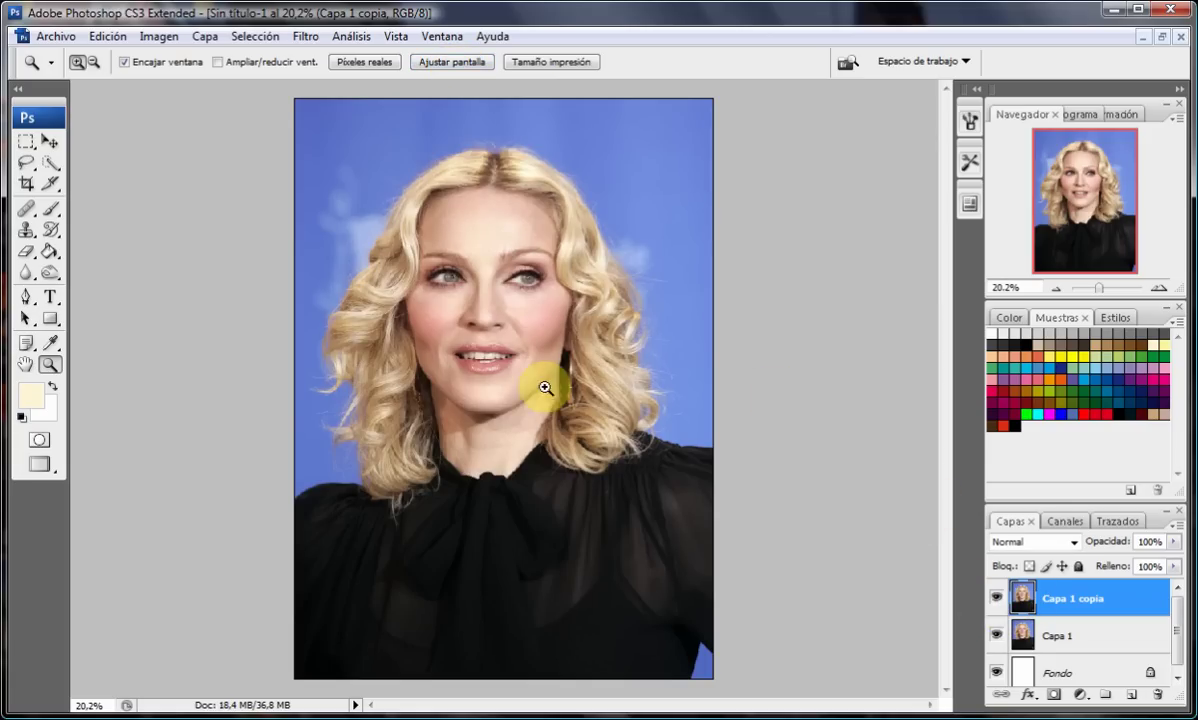
pyautogui.click(520, 387)
pyautogui.click(510, 385)
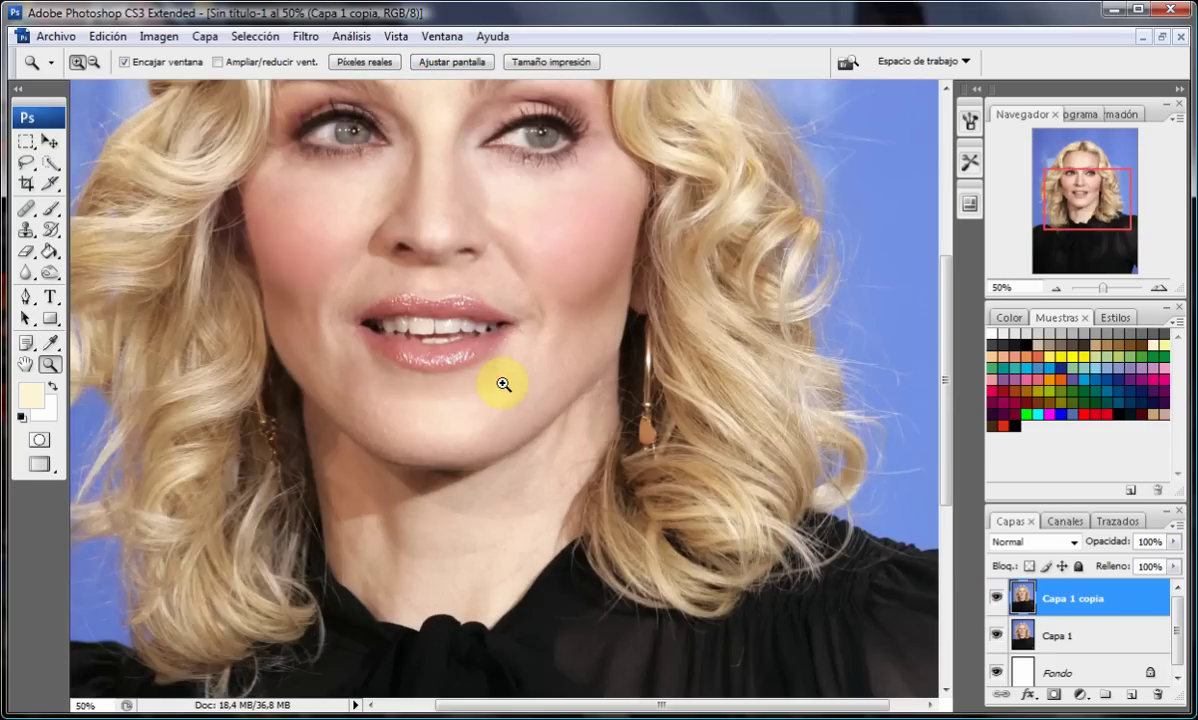
pyautogui.click(298, 273)
# - Lightly shade the cheek edge near the hair and the jaw by the earring with a 62 px brush
pyautogui.click(51, 208)
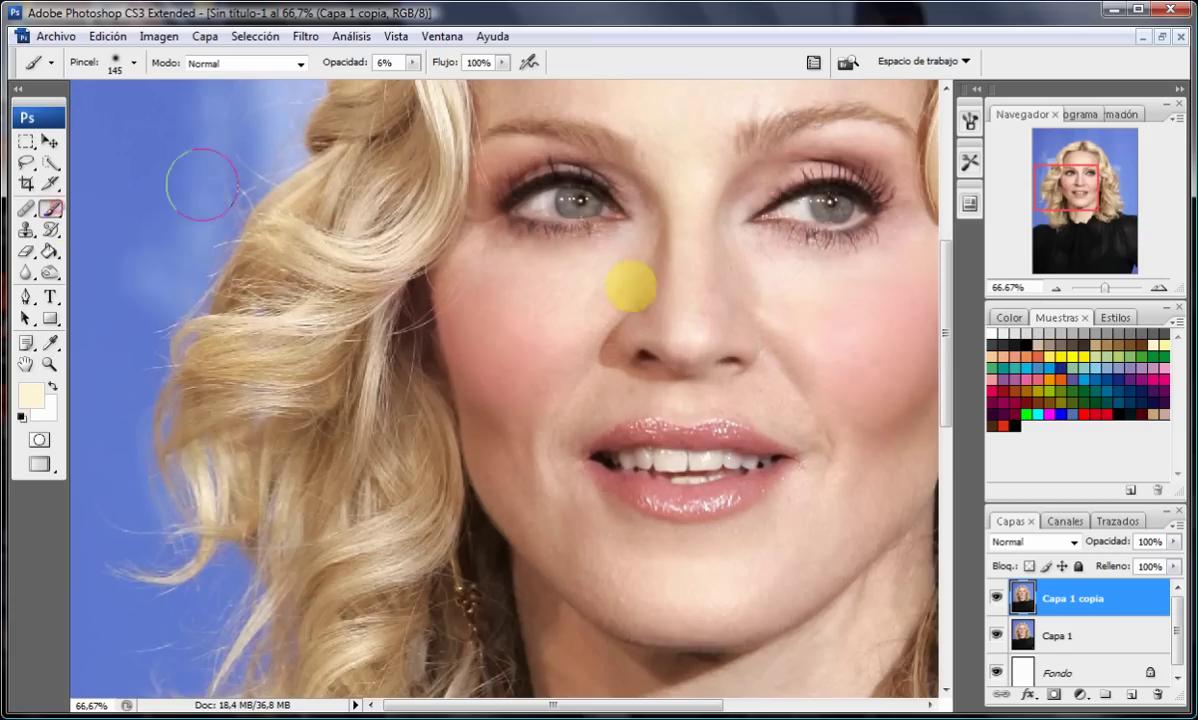
pyautogui.rightClick(676, 363)
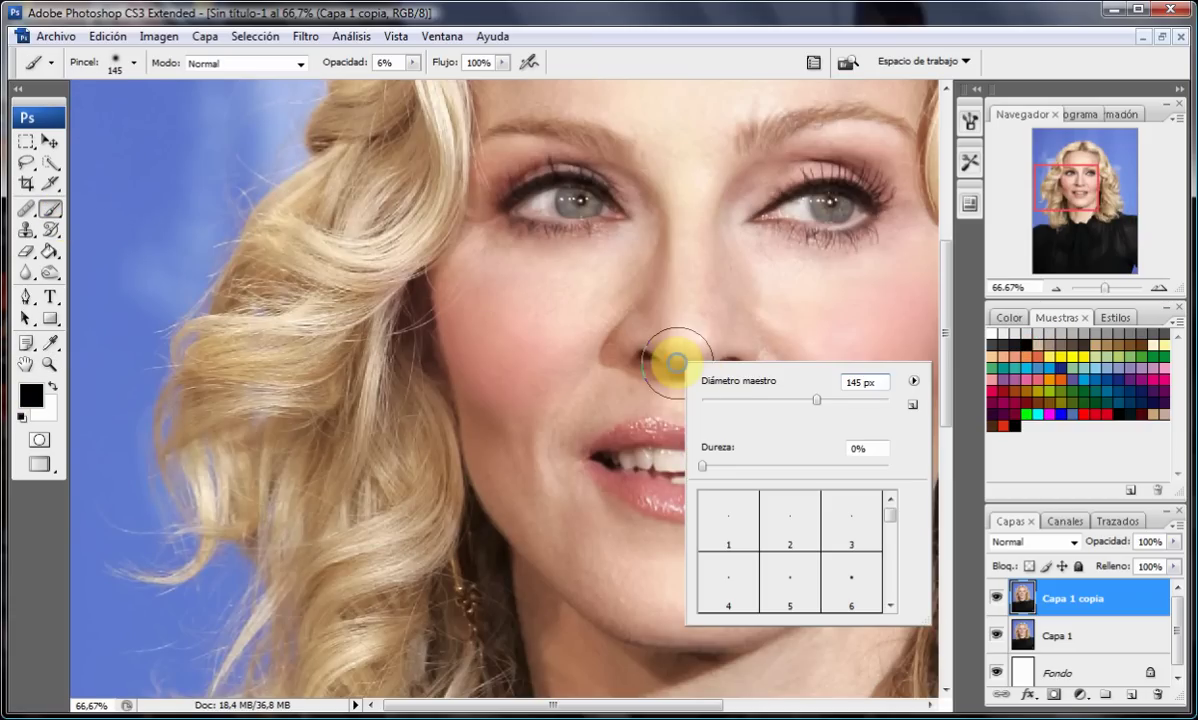
pyautogui.click(756, 402)
pyautogui.click(392, 300)
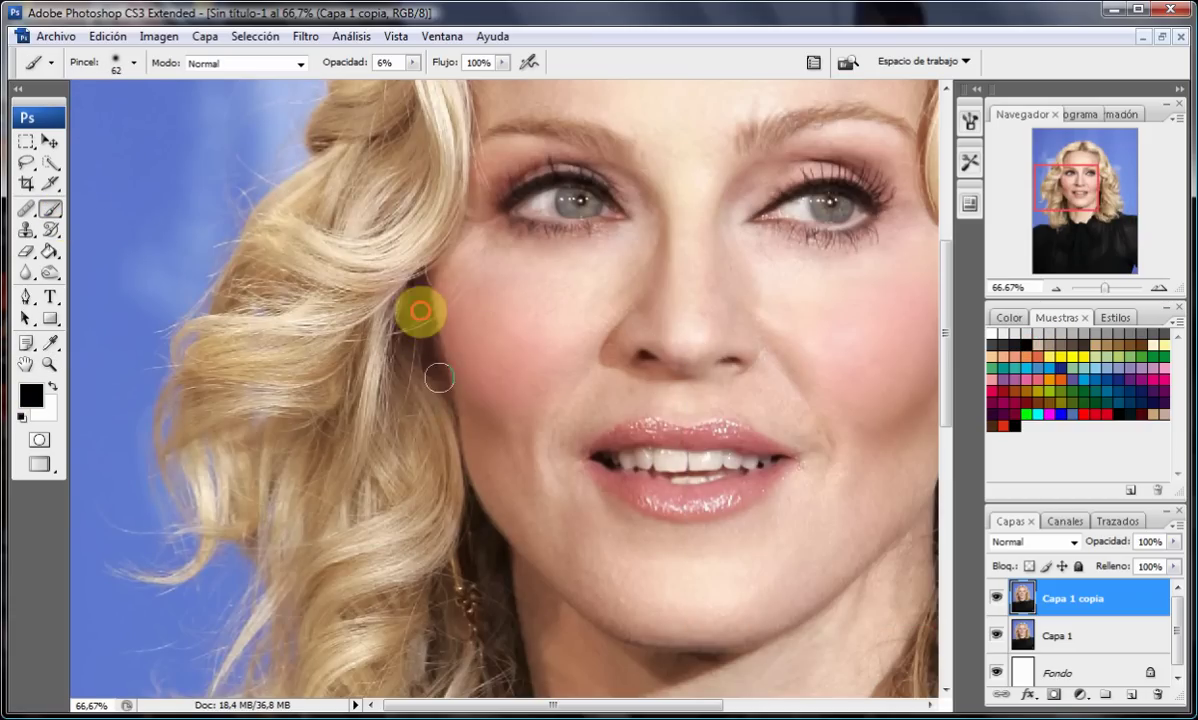
pyautogui.moveTo(418, 297); pyautogui.dragTo(482, 528)
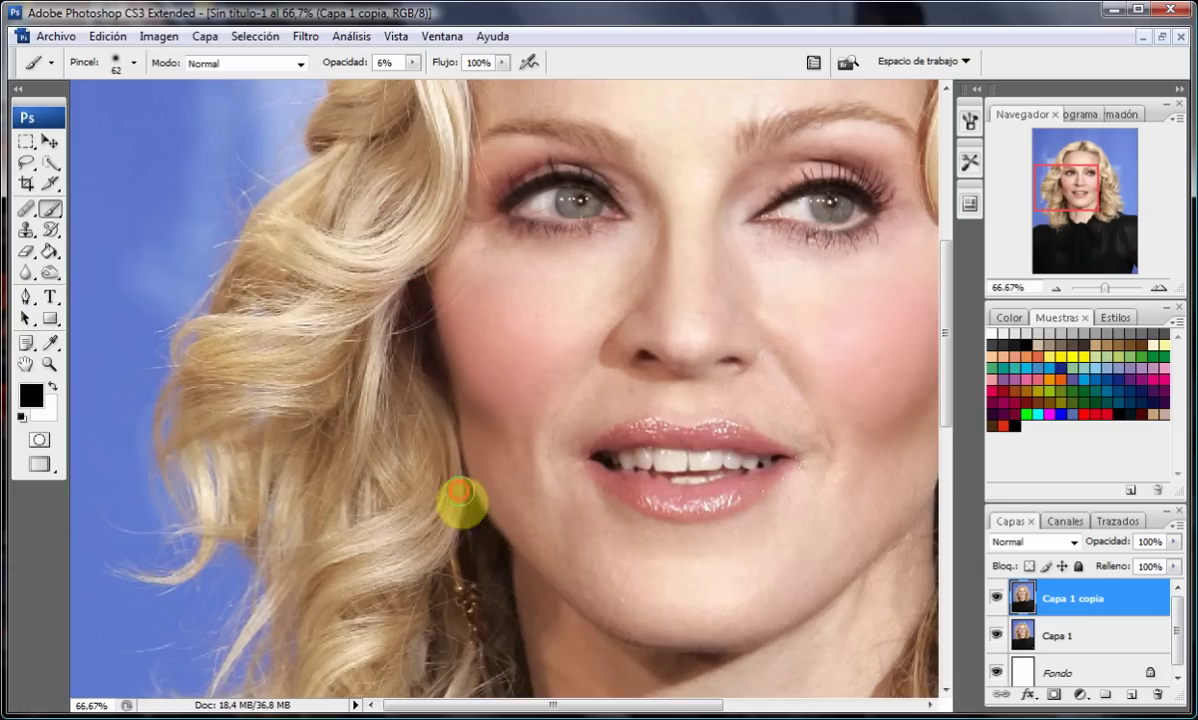
pyautogui.moveTo(548, 705); pyautogui.dragTo(624, 705)
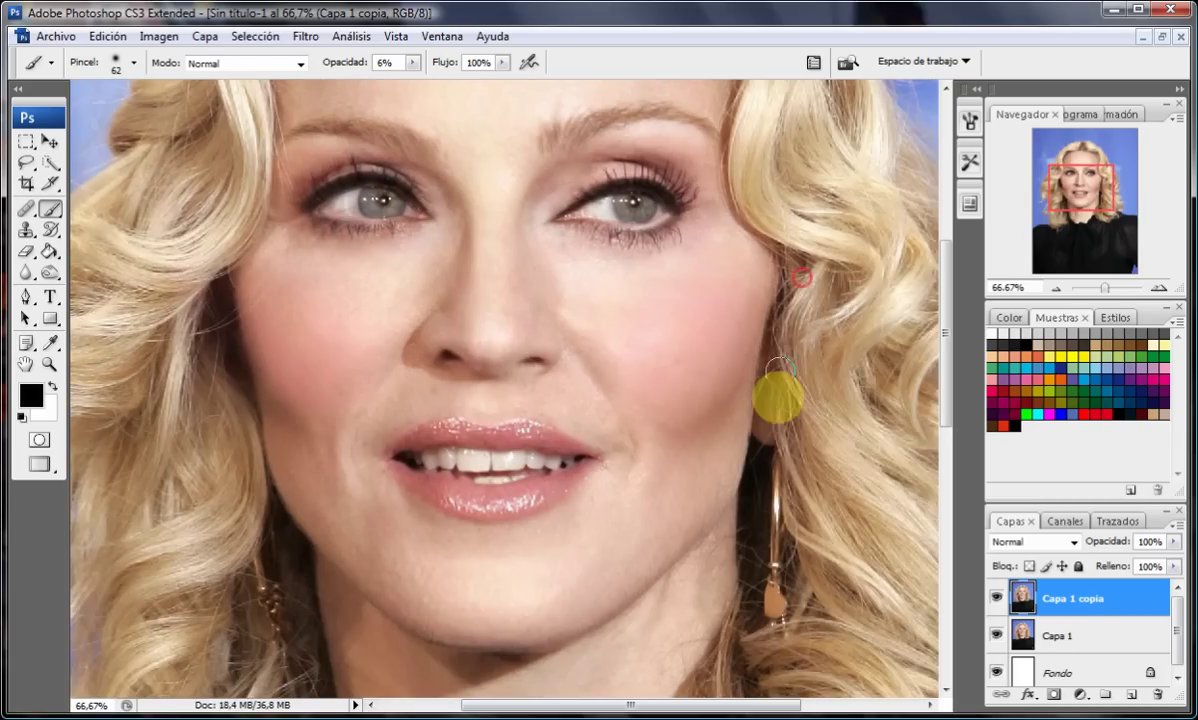
pyautogui.moveTo(770, 392)
pyautogui.mouseDown()
pyautogui.moveTo(753, 398)
pyautogui.moveTo(783, 393)
pyautogui.mouseUp()
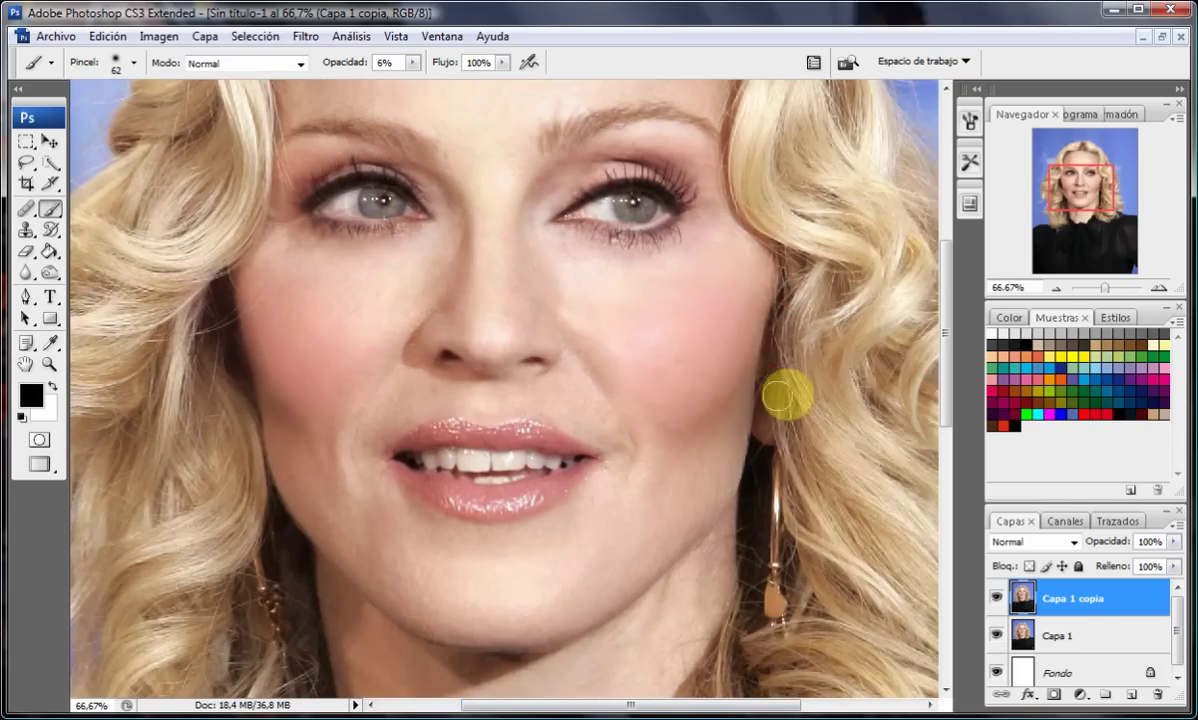
pyautogui.click(320, 428)
# - Zoom to 100% and brush faint pink onto the cheek beside the mouth
pyautogui.click(50, 360)
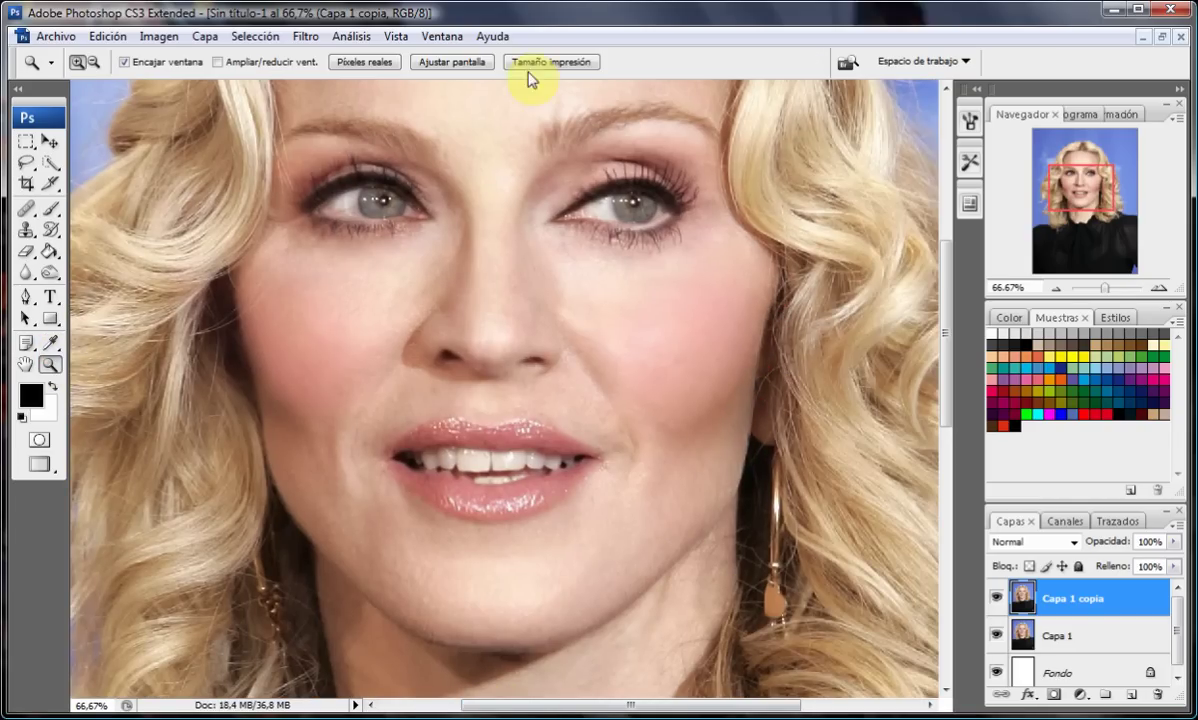
pyautogui.click(476, 63)
pyautogui.click(495, 398)
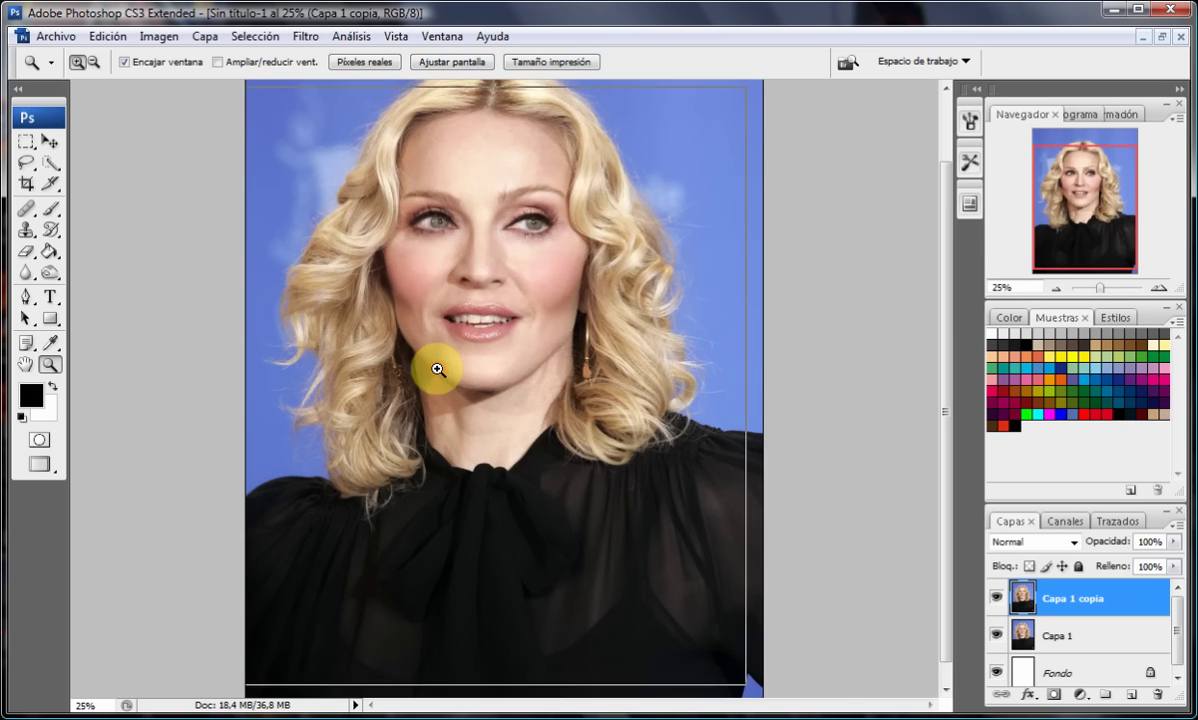
pyautogui.click(430, 365)
pyautogui.click(343, 377)
pyautogui.click(425, 455)
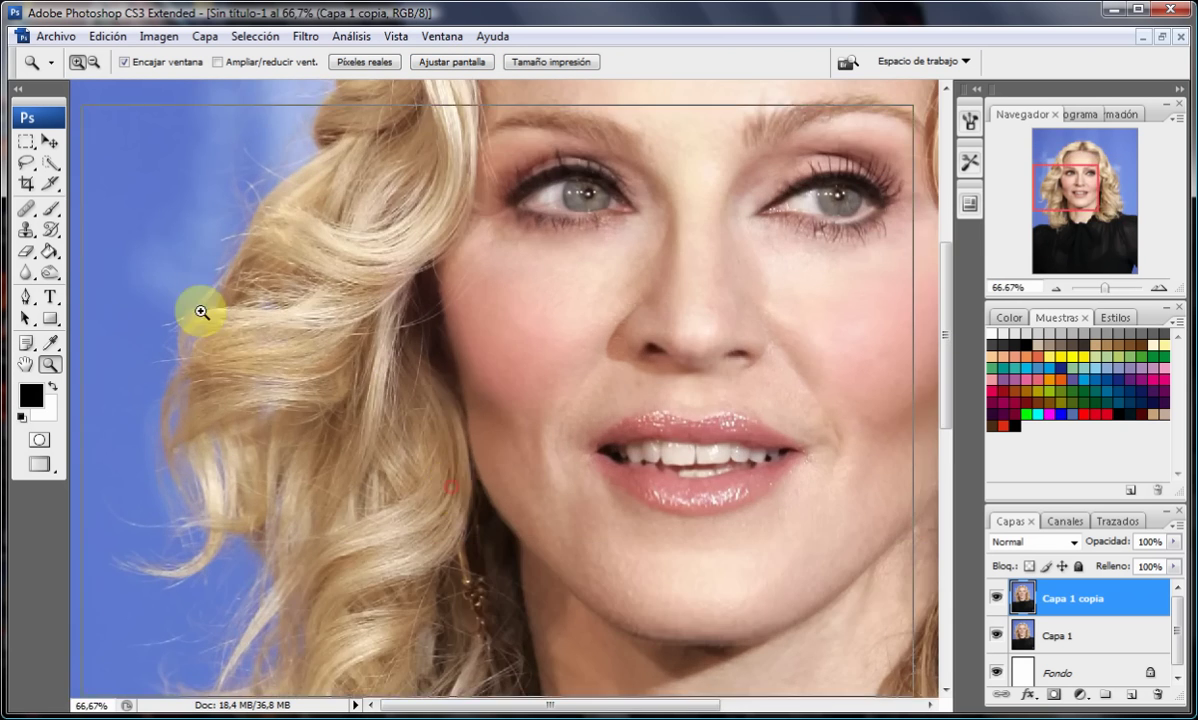
pyautogui.click(195, 300)
pyautogui.click(50, 208)
pyautogui.click(1035, 361)
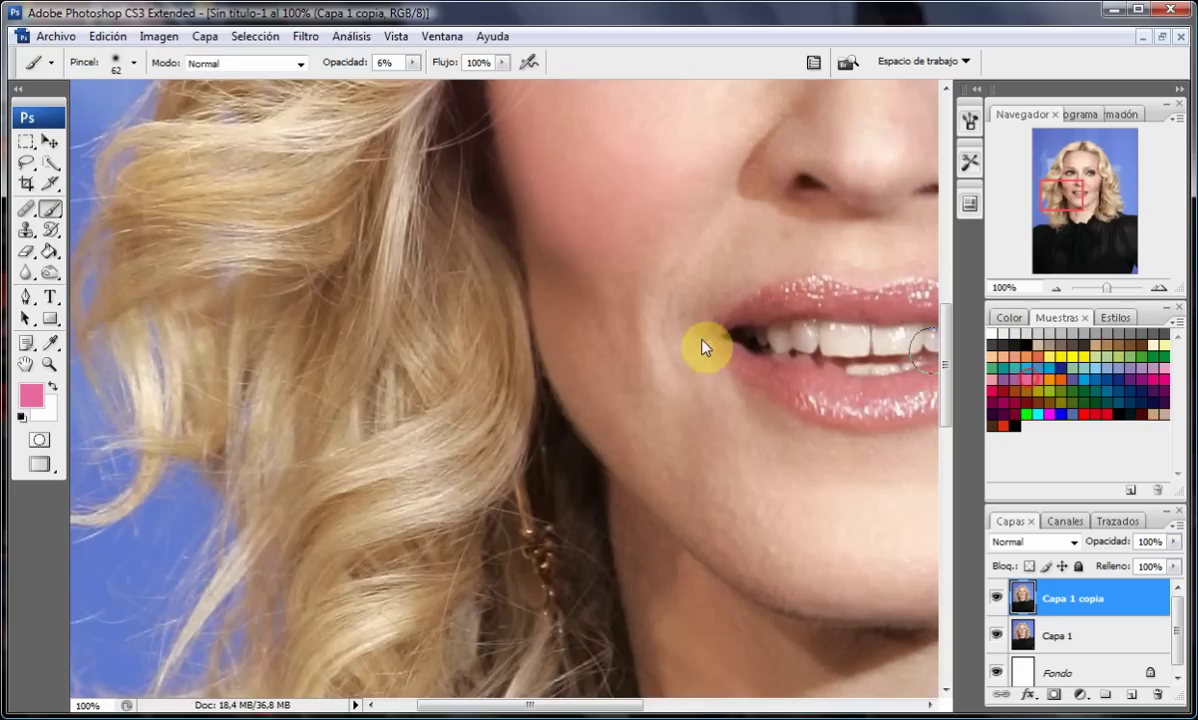
pyautogui.moveTo(551, 266); pyautogui.dragTo(609, 333)
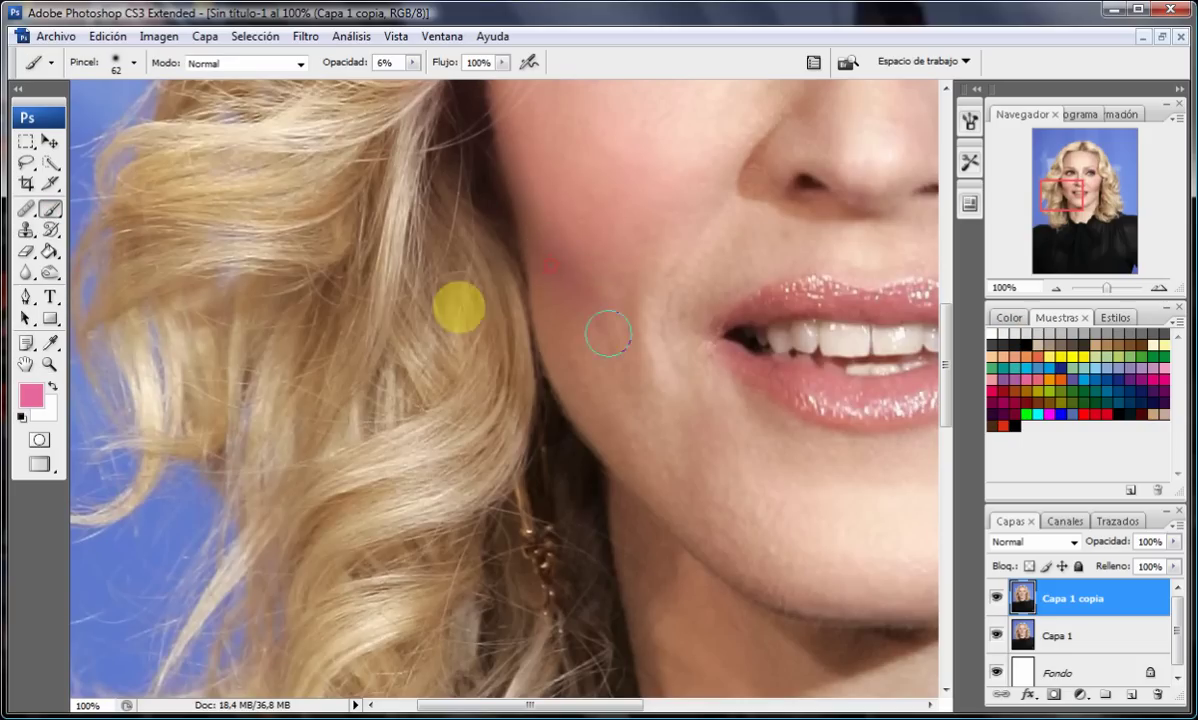
# - Zoom the view to 50% on the face with the Brush tool ready
pyautogui.click(48, 364)
pyautogui.click(457, 62)
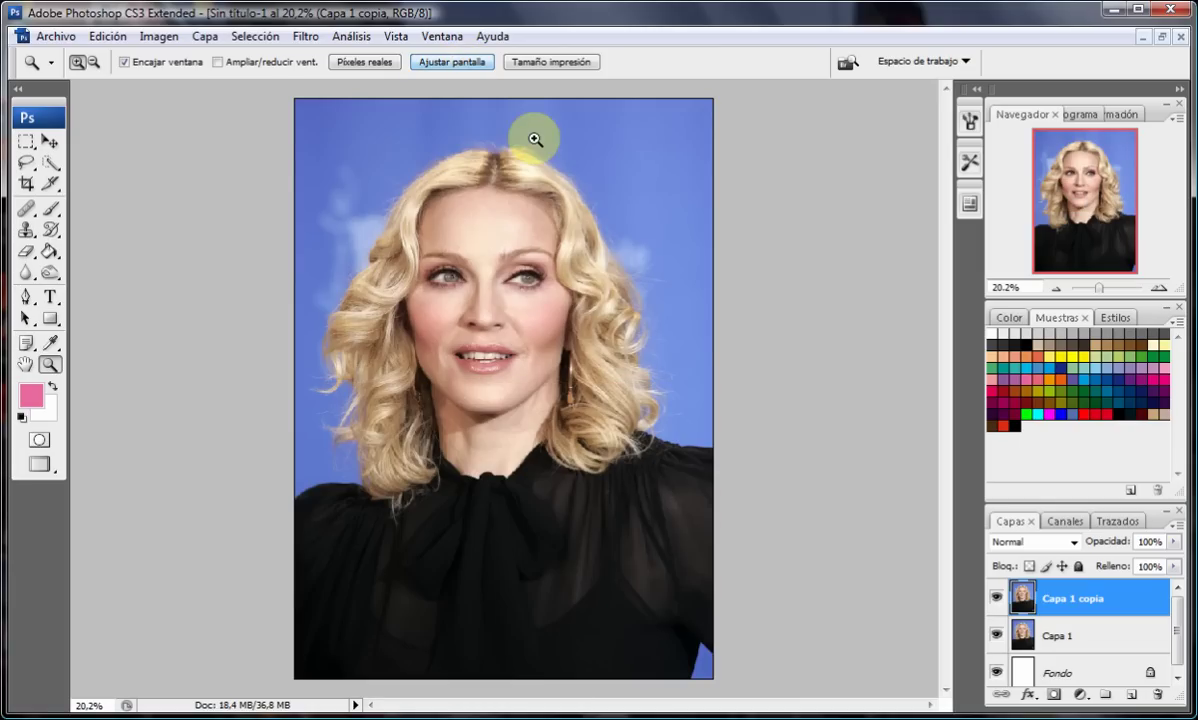
pyautogui.click(481, 325)
pyautogui.click(481, 327)
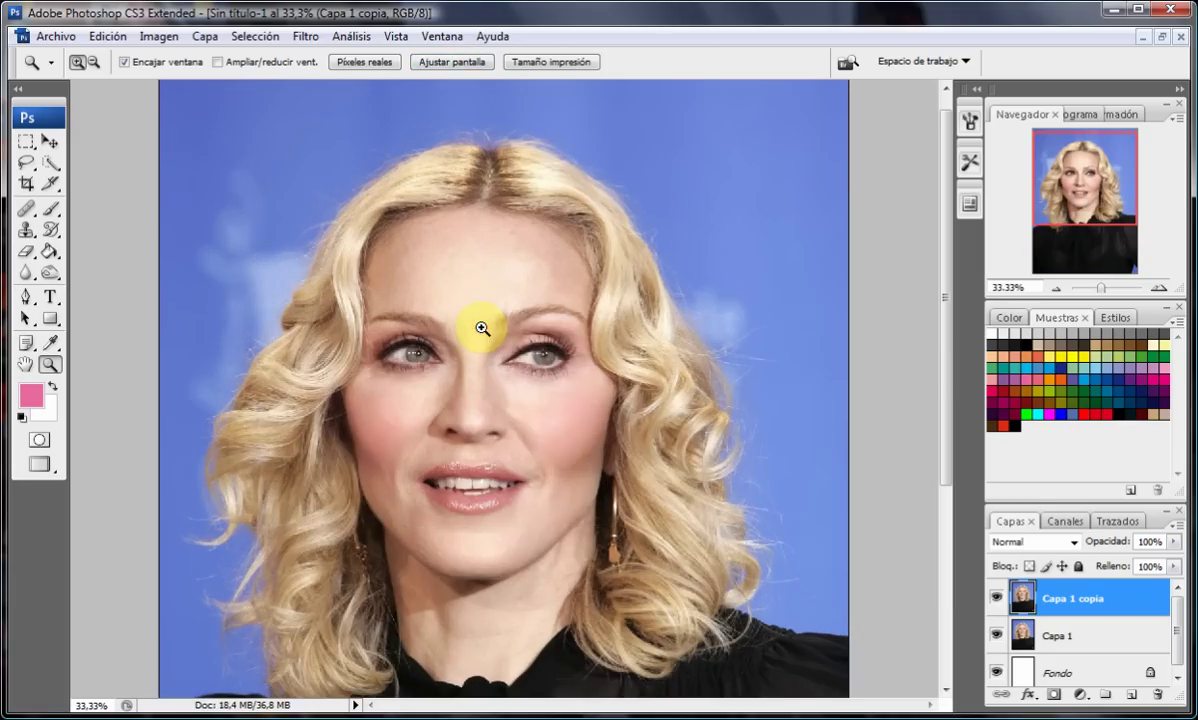
pyautogui.click(113, 40)
pyautogui.click(406, 321)
pyautogui.click(49, 208)
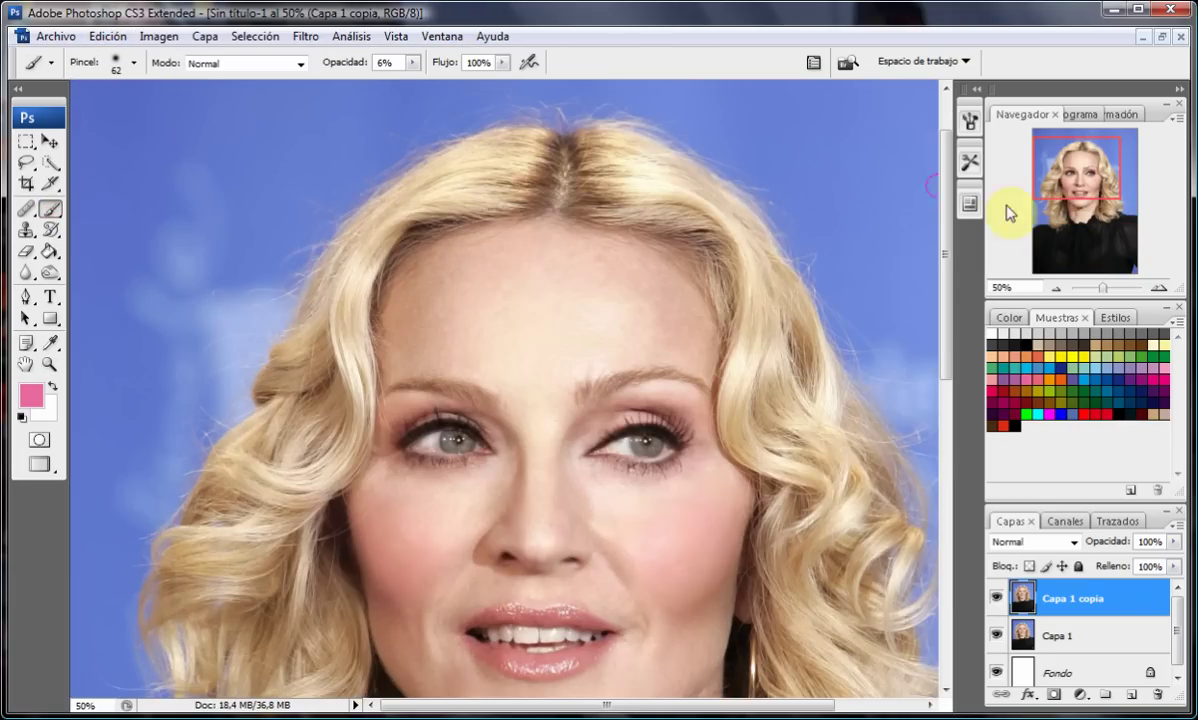
# - Shade the hairline and side of the face in faint dark brown with a 95 px brush
pyautogui.click(1142, 346)
pyautogui.rightClick(691, 378)
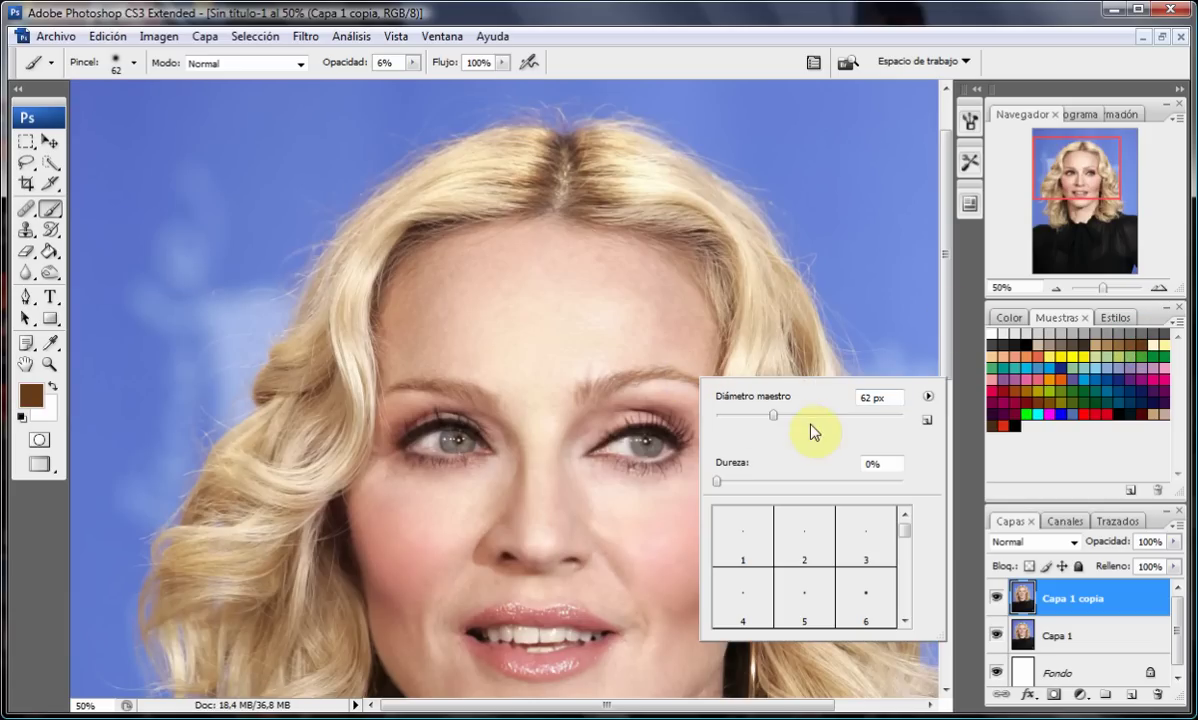
pyautogui.click(445, 241)
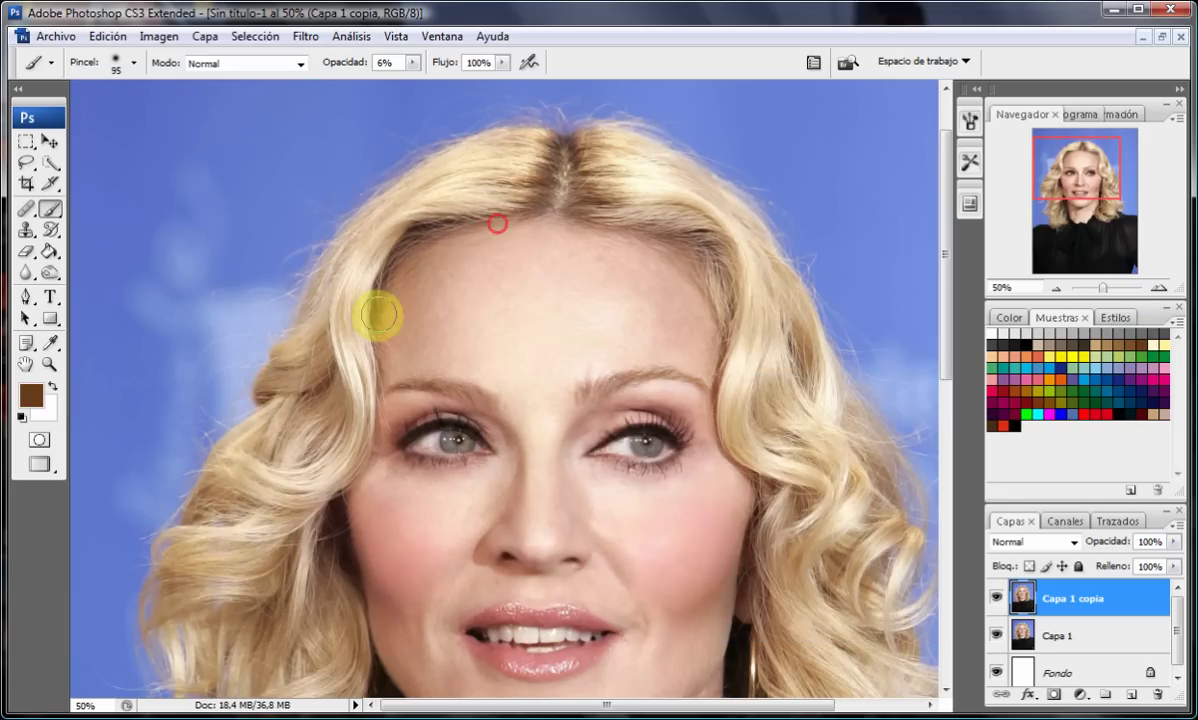
pyautogui.click(617, 222)
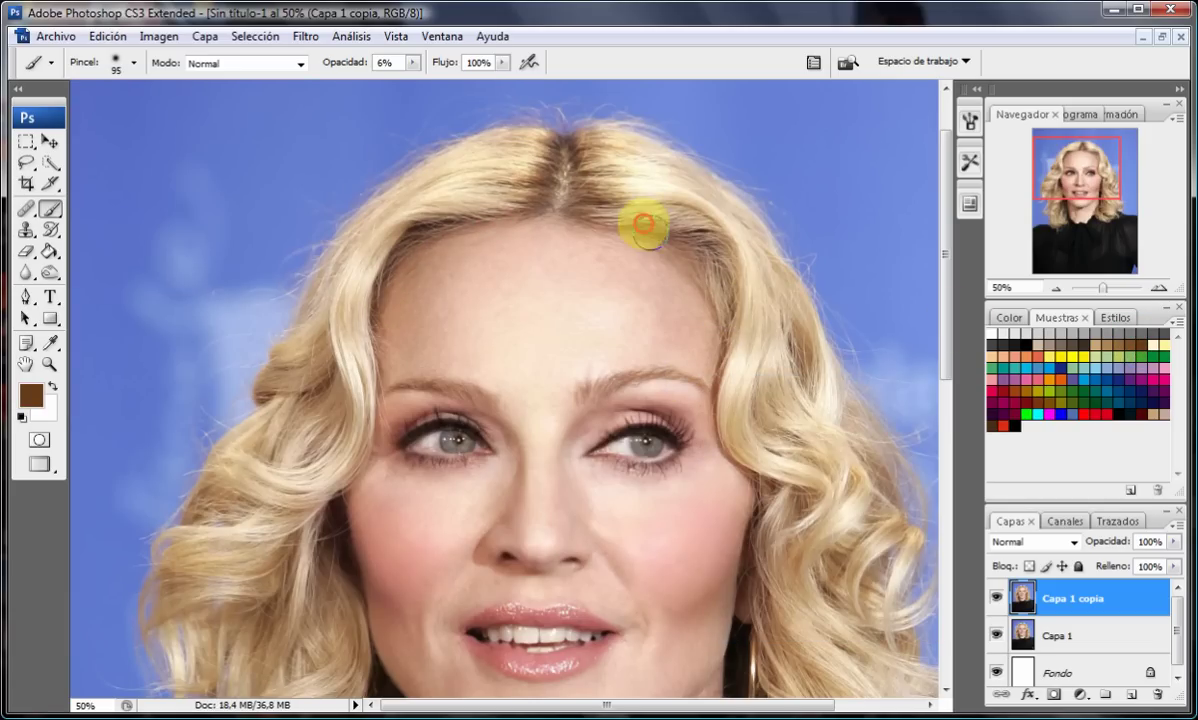
pyautogui.moveTo(645, 225); pyautogui.dragTo(755, 408)
pyautogui.scroll(-2, 760, 415)
pyautogui.scroll(-1, 750, 350)
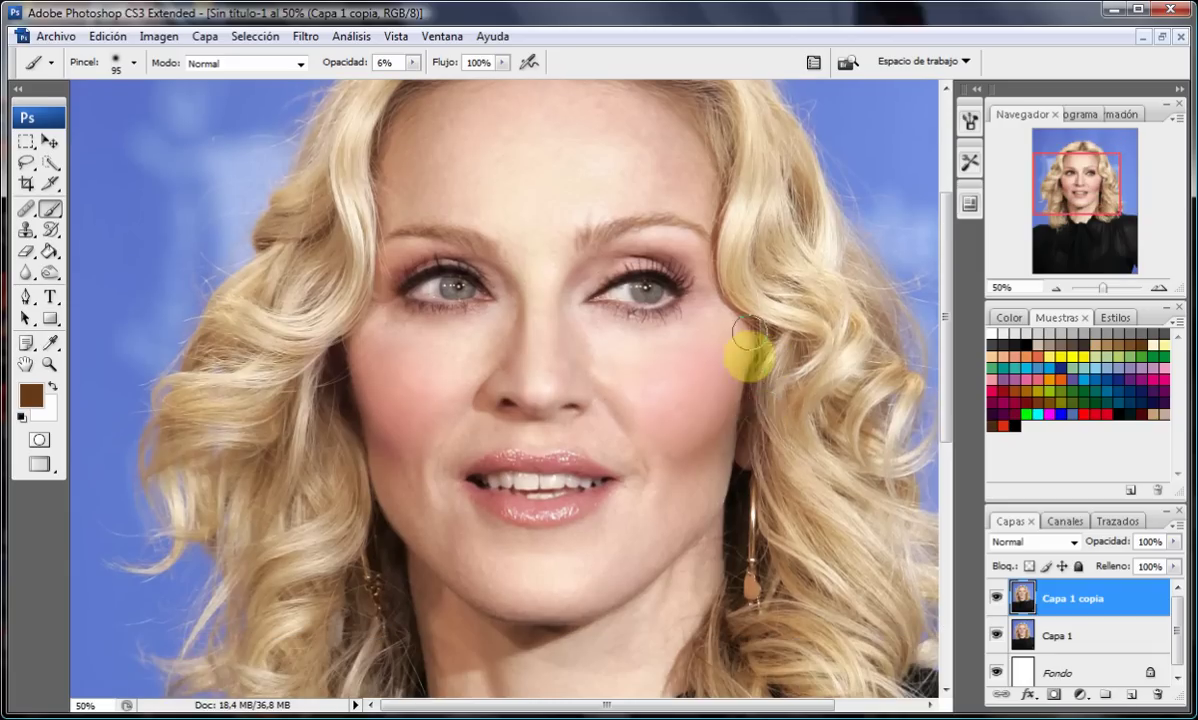
pyautogui.moveTo(749, 330); pyautogui.dragTo(751, 460)
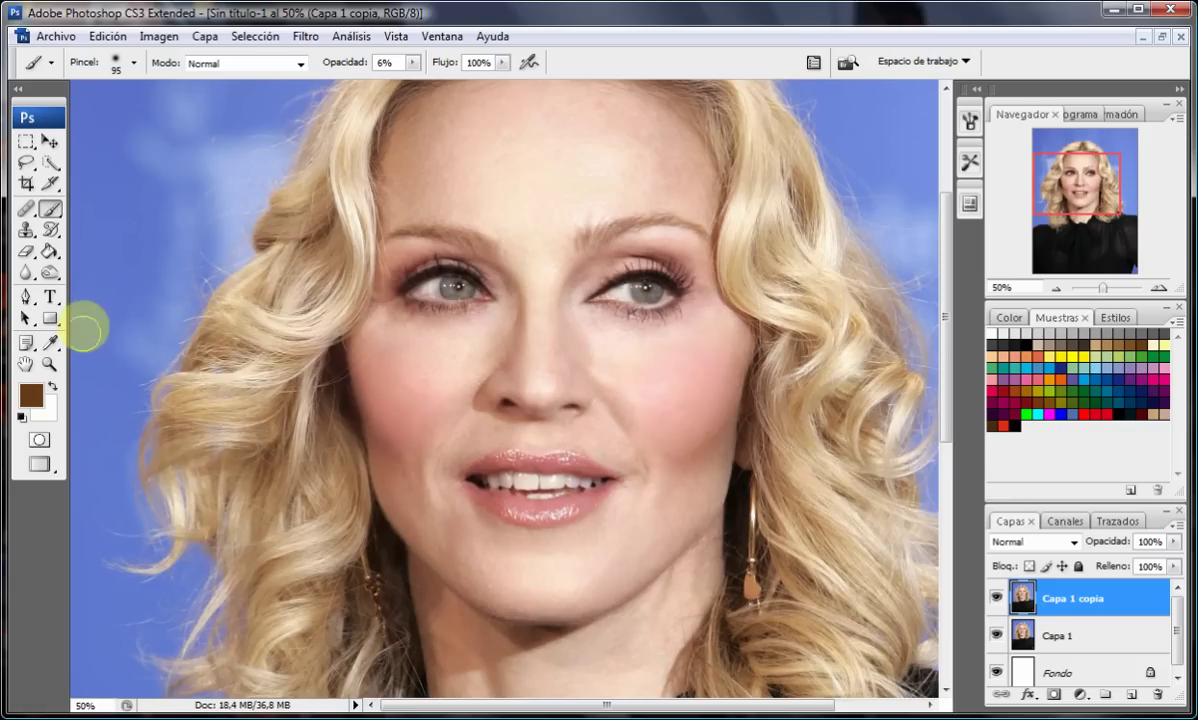
# - Zoom to 100% on the mouth and nose and pick white as the paint colour
pyautogui.click(49, 355)
pyautogui.click(494, 502)
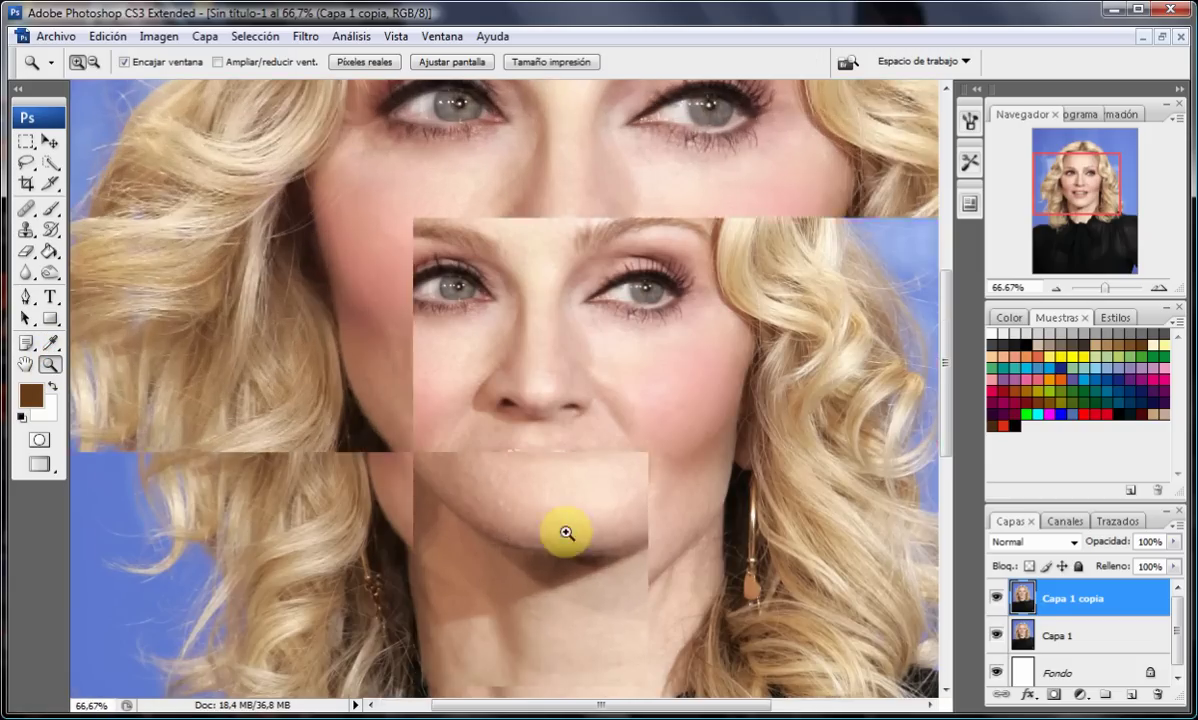
pyautogui.click(594, 441)
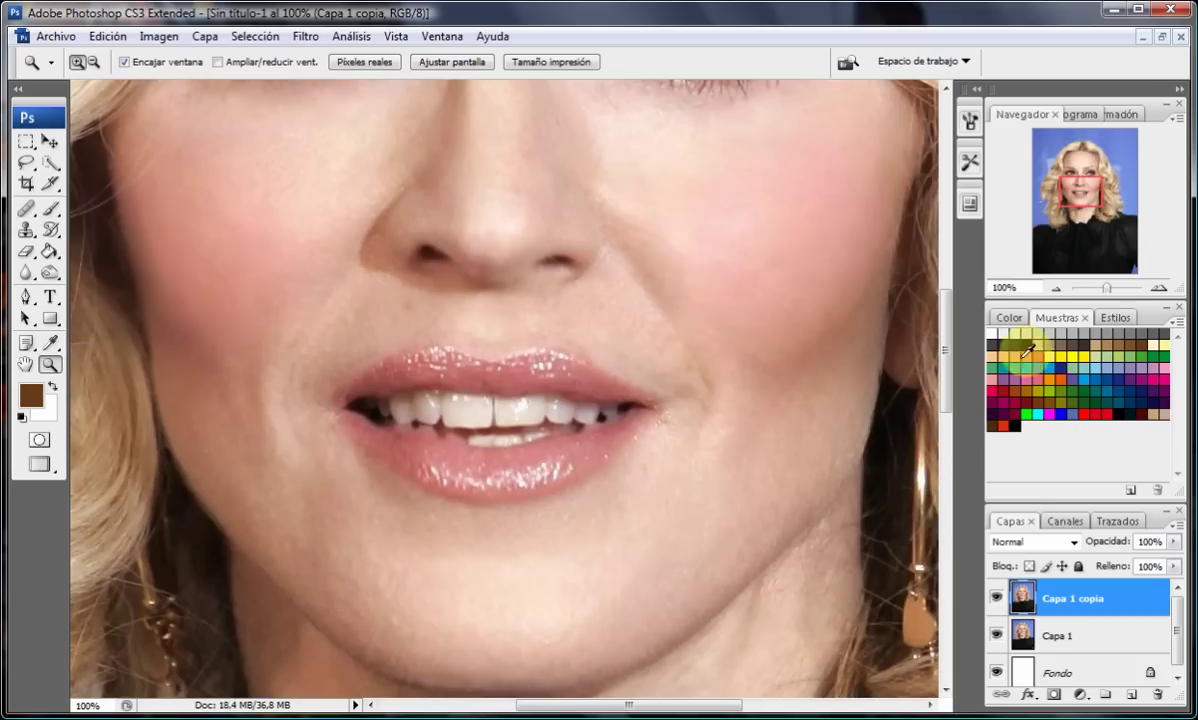
pyautogui.click(991, 333)
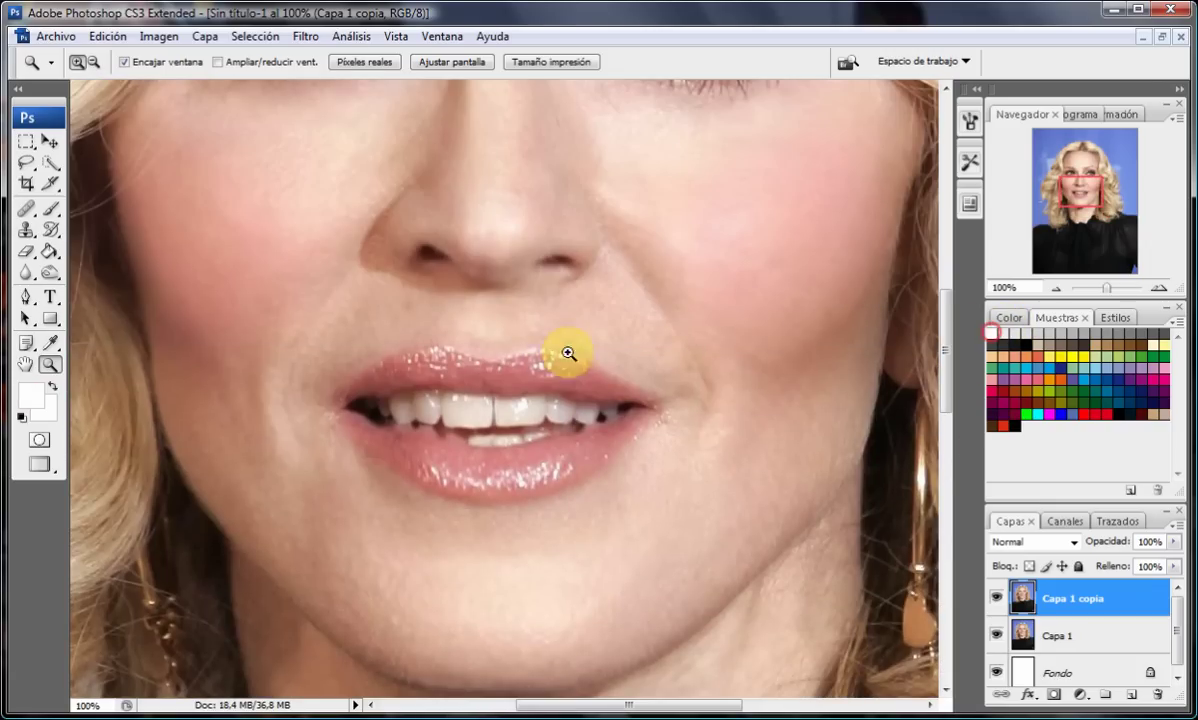
# - Undo the dark red stroke and brush a faint crimson tint over the upper lip at 36 px
pyautogui.click(49, 208)
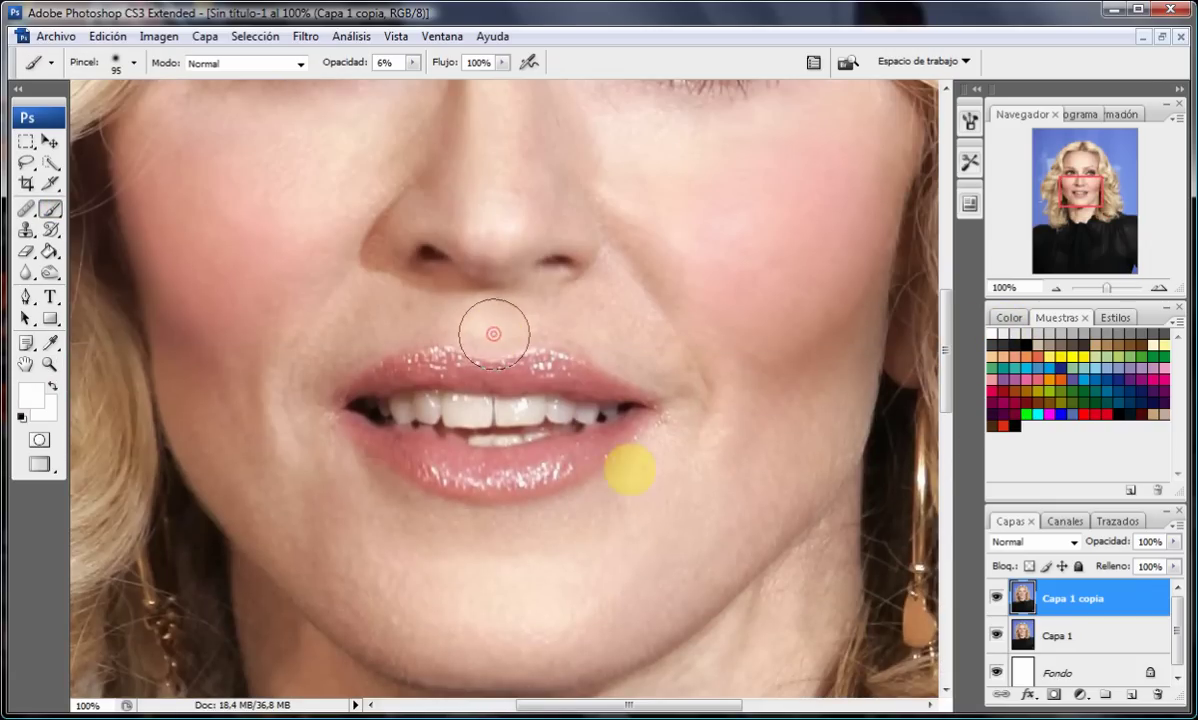
pyautogui.click(1007, 381)
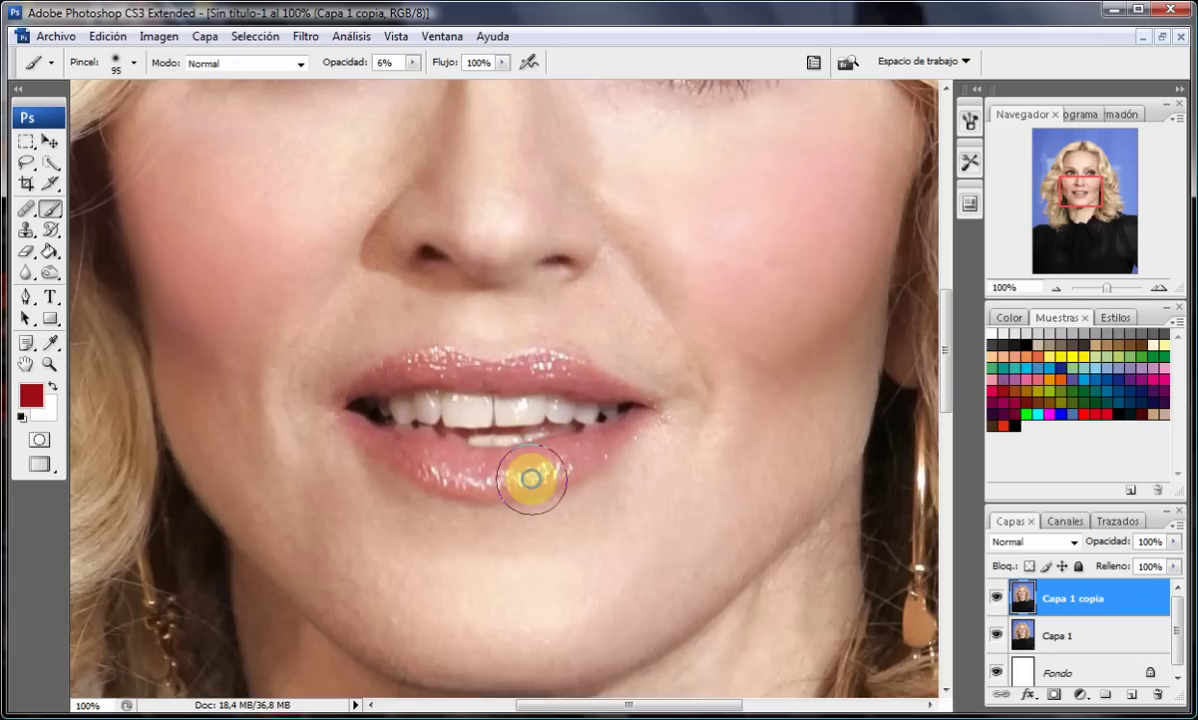
pyautogui.rightClick(530, 470)
pyautogui.click(495, 462)
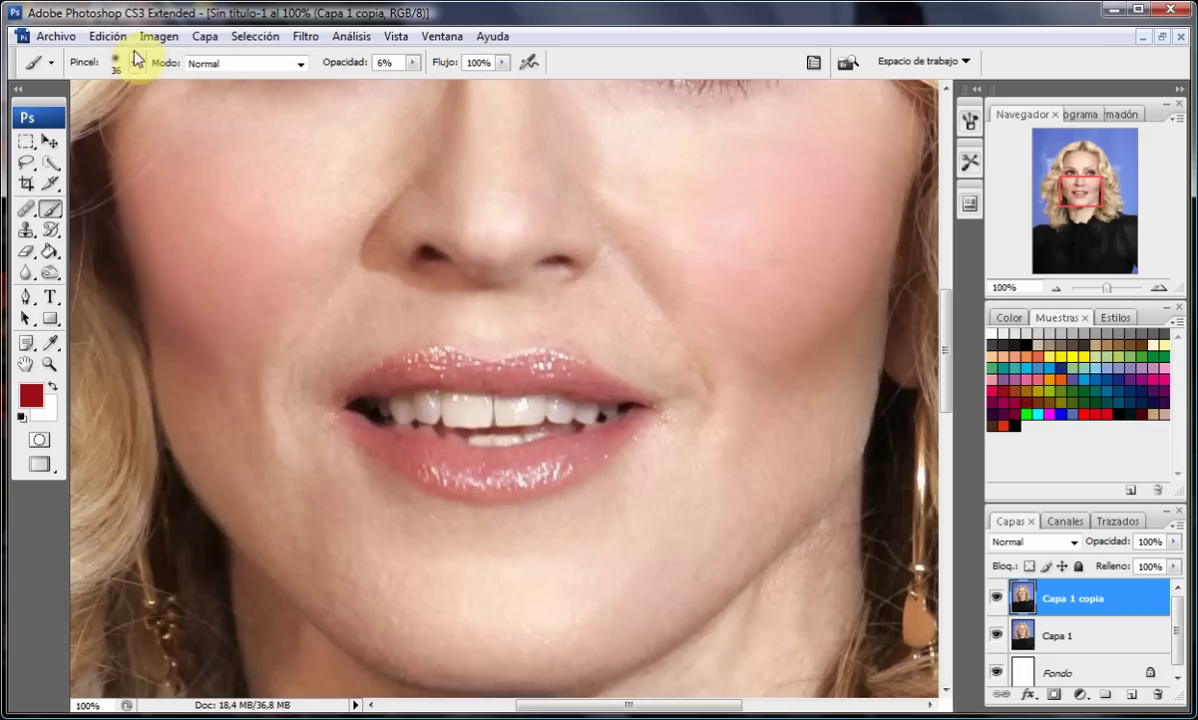
pyautogui.click(107, 36)
pyautogui.click(120, 88)
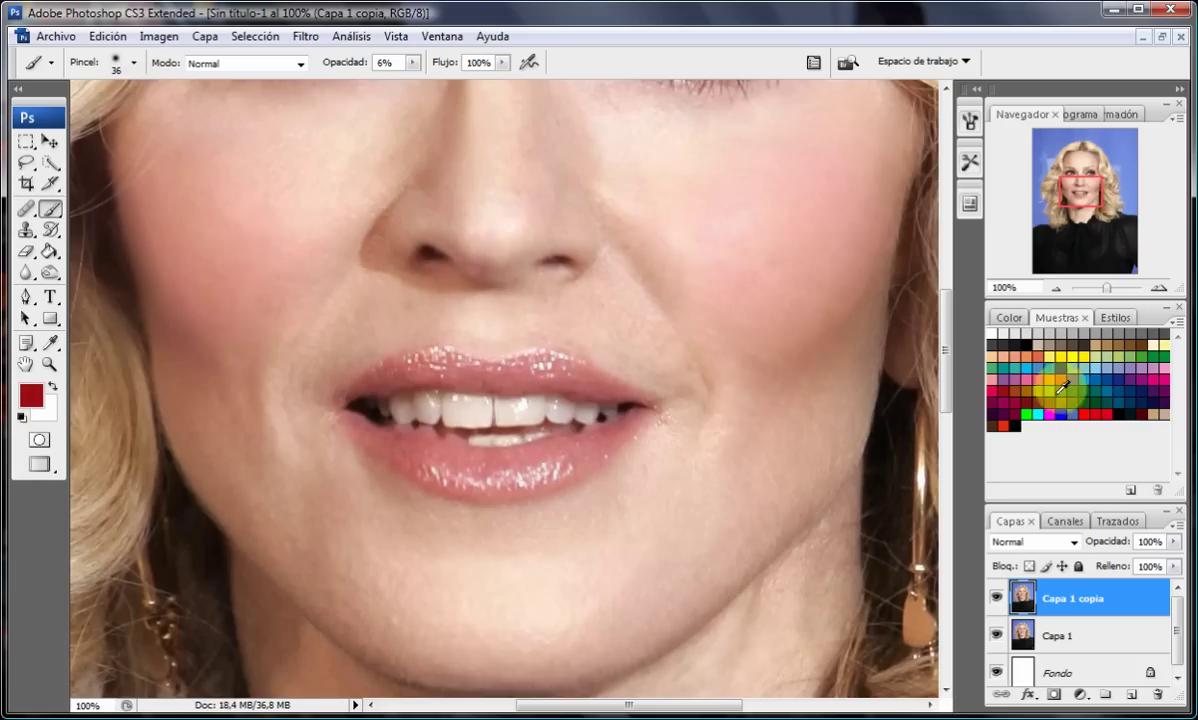
pyautogui.click(993, 381)
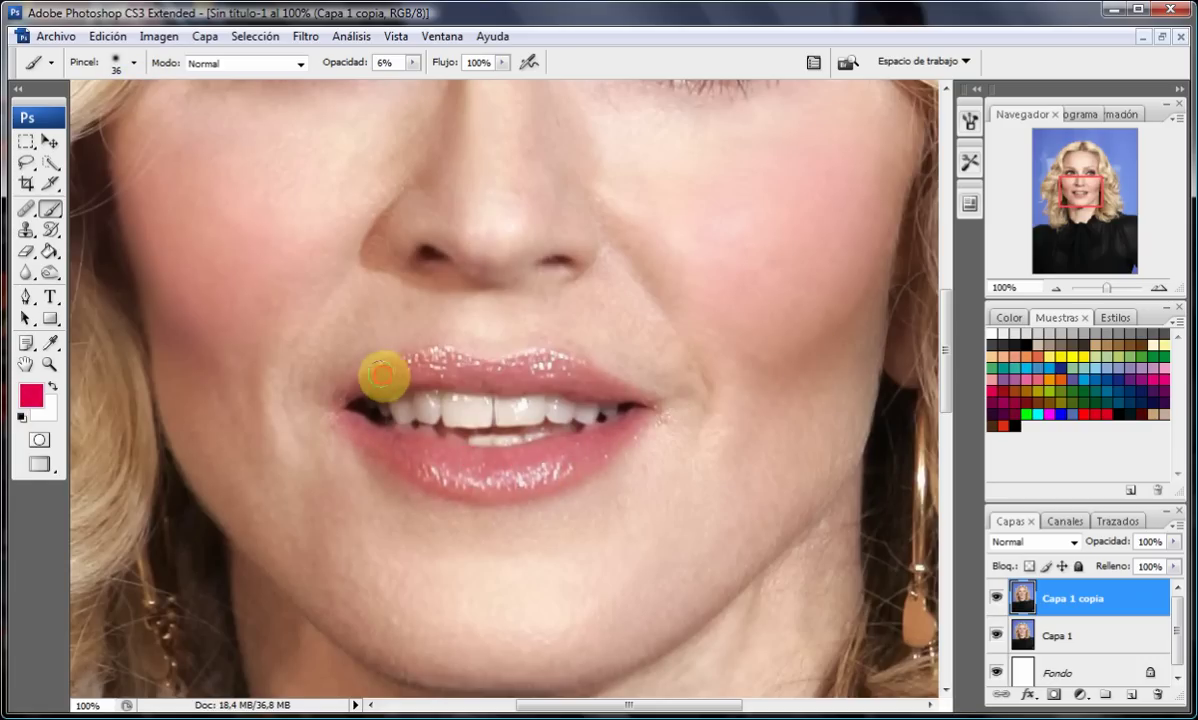
pyautogui.moveTo(381, 374); pyautogui.dragTo(549, 384)
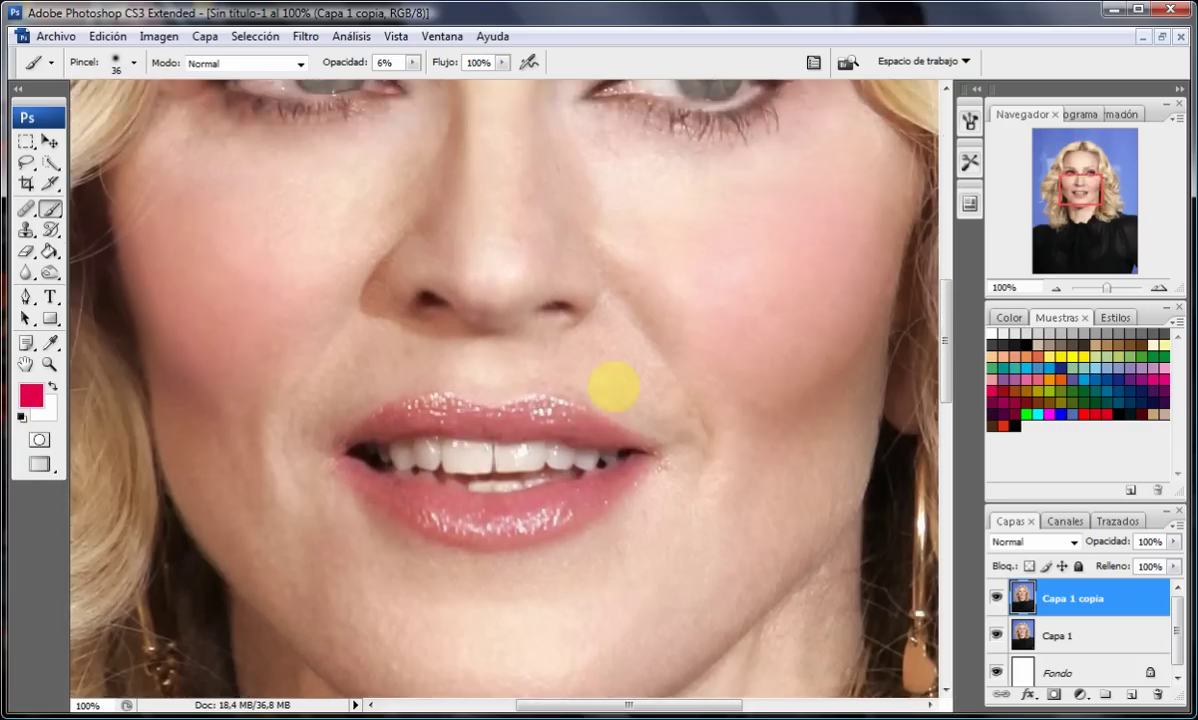
pyautogui.scroll(5, 612, 388)
# - Fit the image, then zoom to 200% on the eyebrows
pyautogui.click(48, 365)
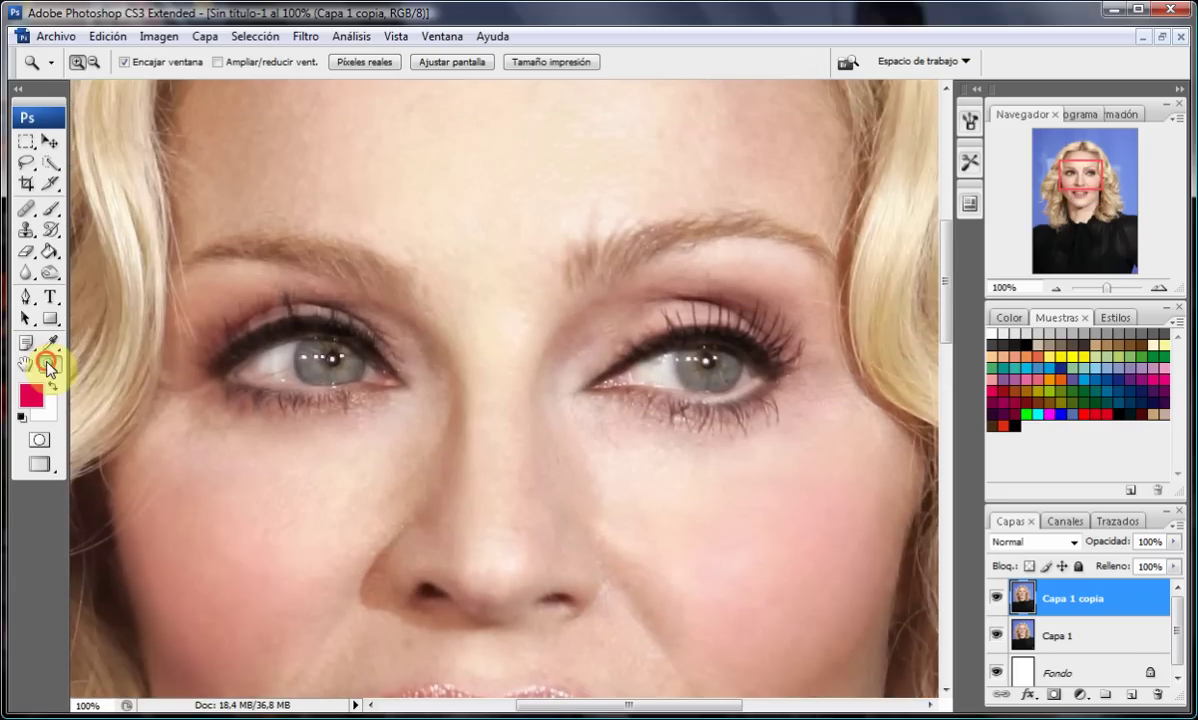
pyautogui.click(455, 63)
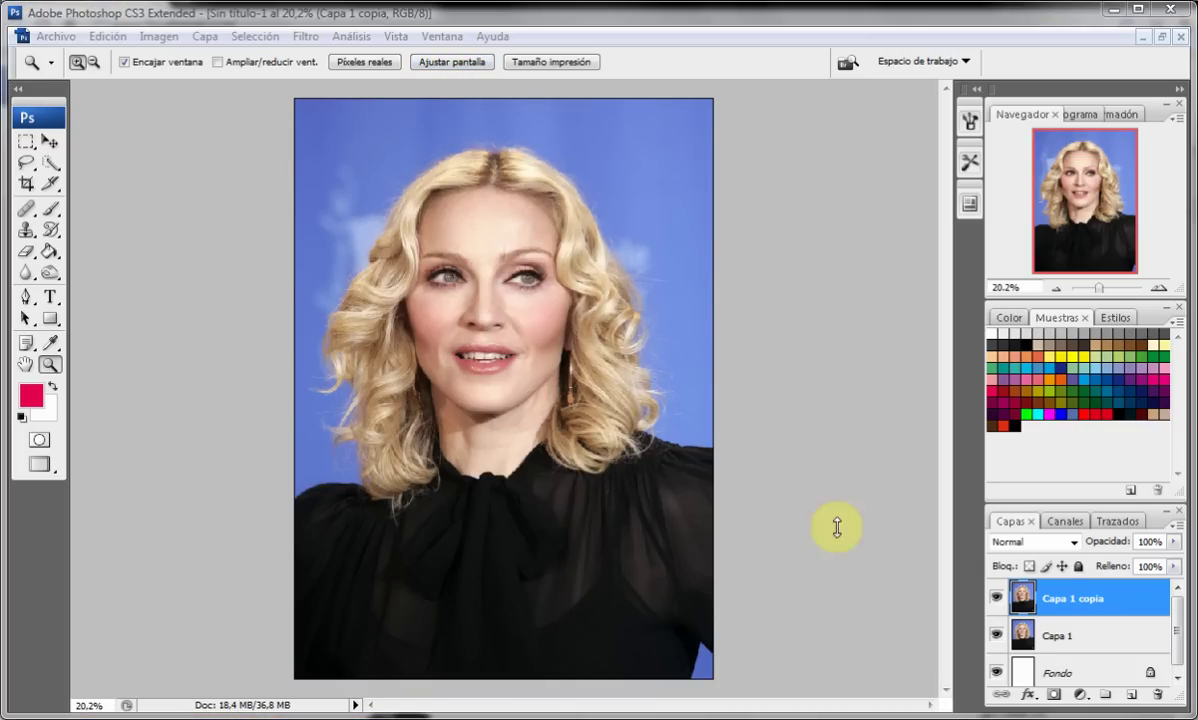
pyautogui.click(494, 330)
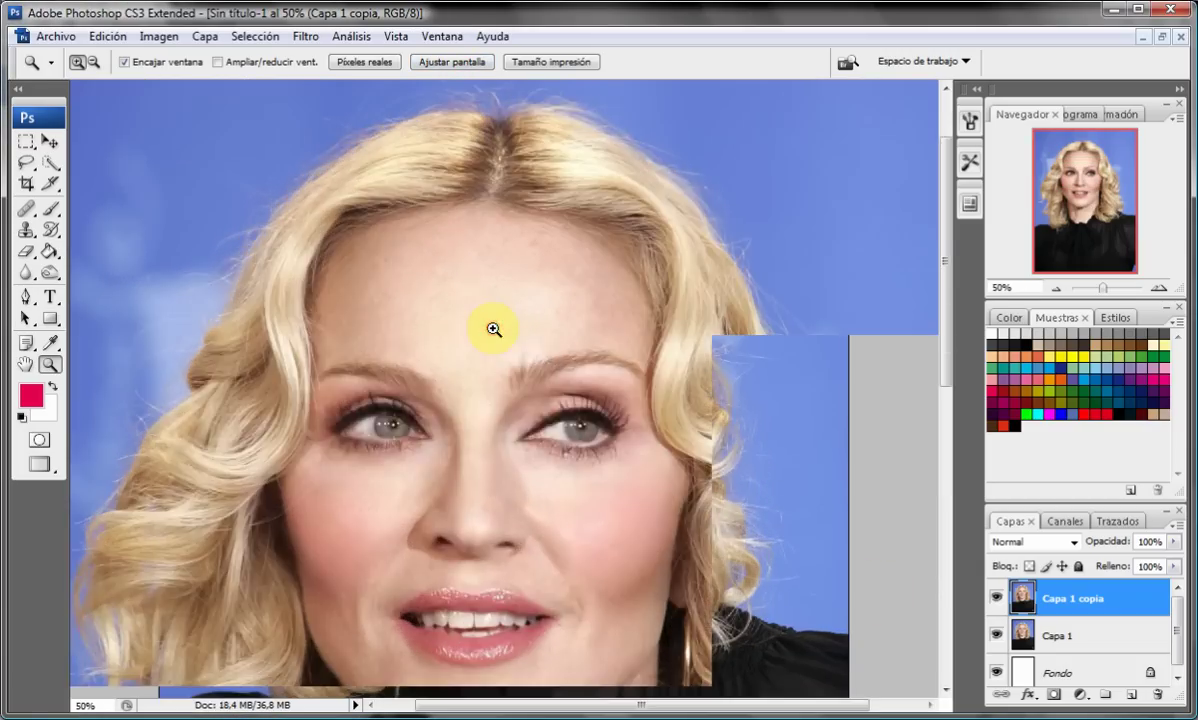
pyautogui.click(492, 326)
pyautogui.click(532, 406)
pyautogui.click(578, 490)
pyautogui.scroll(-3, 657, 688)
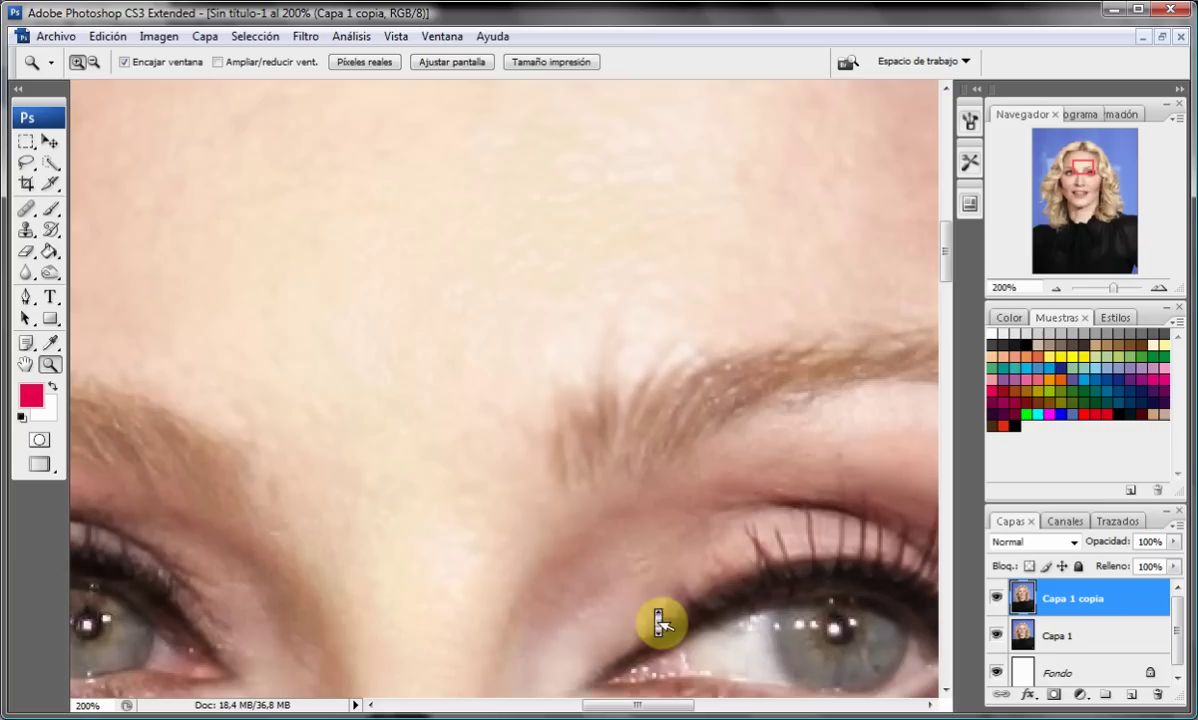
pyautogui.moveTo(606, 704); pyautogui.dragTo(644, 706)
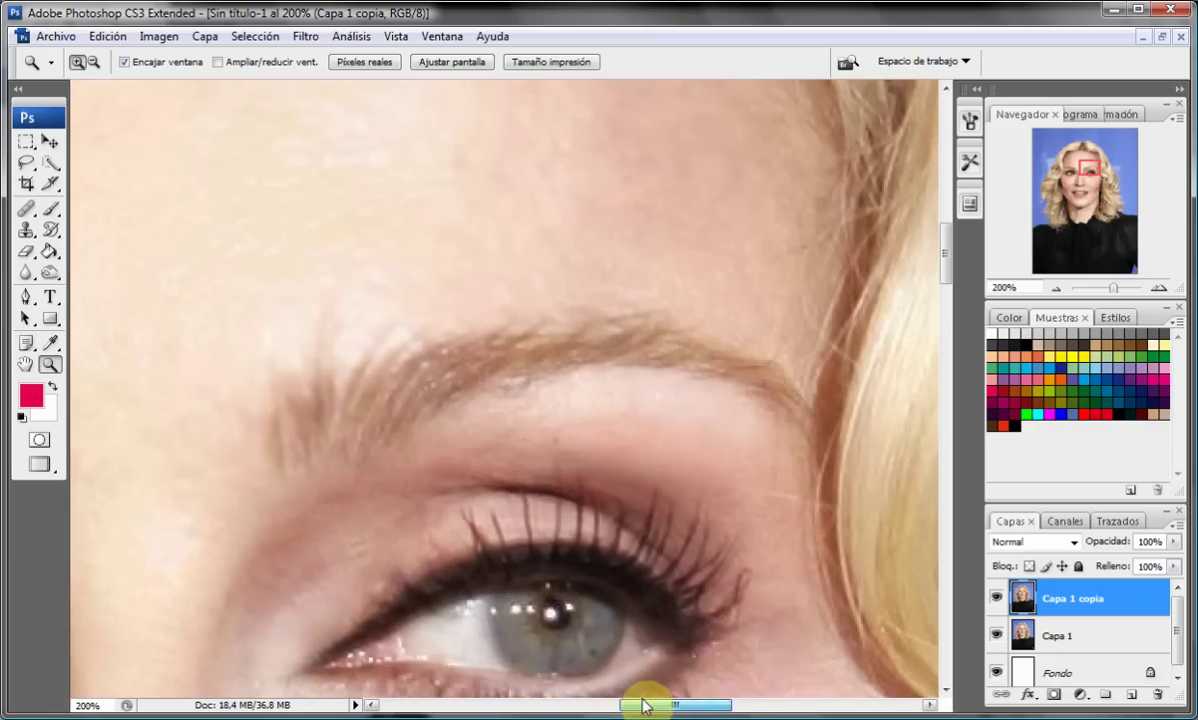
# - Fill in the eyebrows with faint dark-brown brush strokes
pyautogui.click(50, 209)
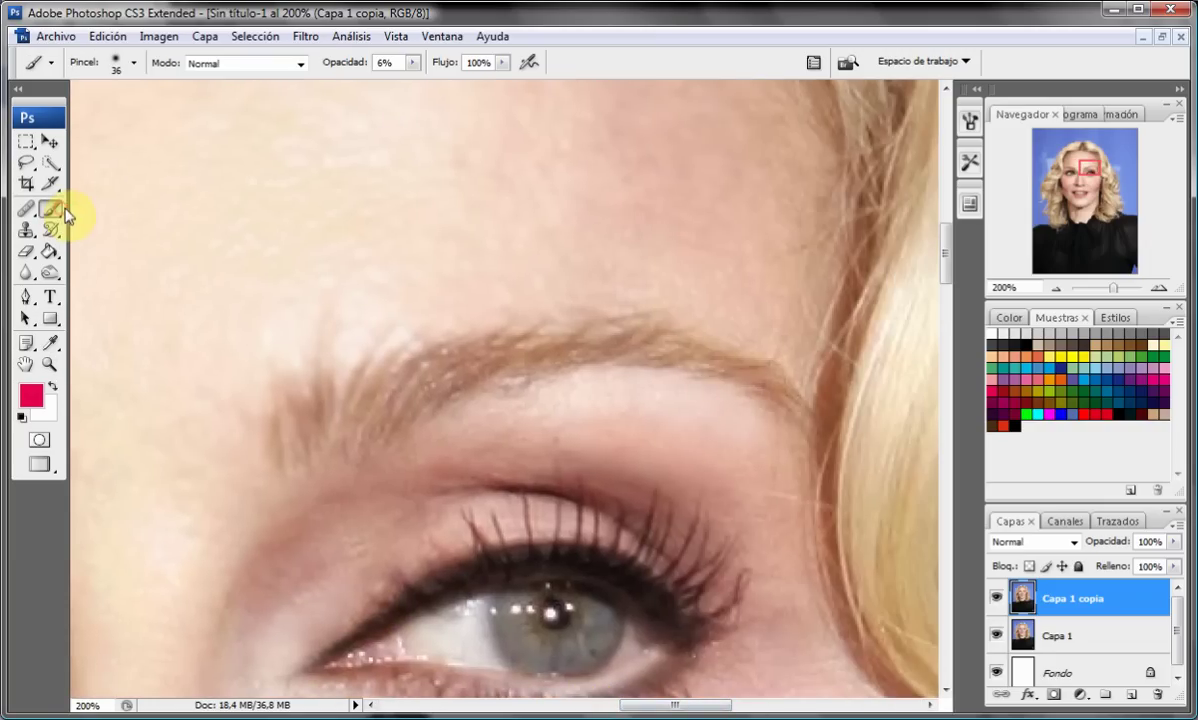
pyautogui.click(1145, 345)
pyautogui.scroll(1, 789, 342)
pyautogui.moveTo(476, 369)
pyautogui.mouseDown()
pyautogui.moveTo(338, 450)
pyautogui.moveTo(750, 382)
pyautogui.moveTo(548, 356)
pyautogui.mouseUp()
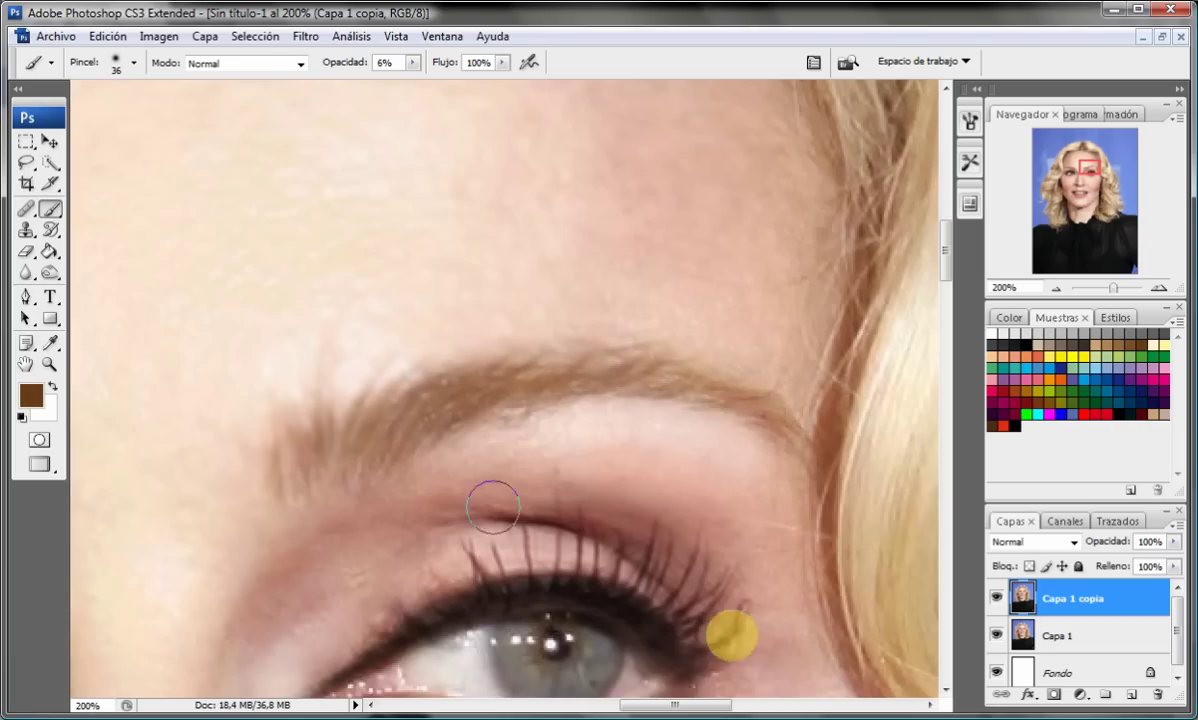
pyautogui.moveTo(696, 706); pyautogui.dragTo(596, 706)
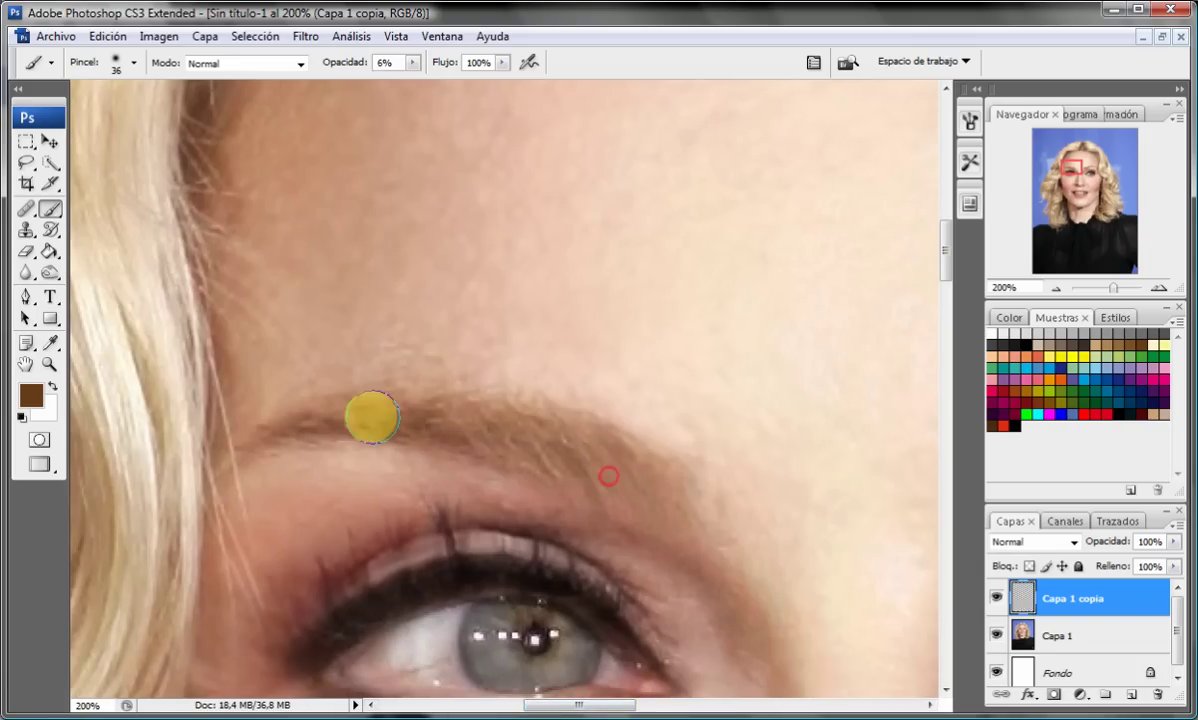
# - Fit the image and zoom in to 66.67% on the face
pyautogui.click(49, 364)
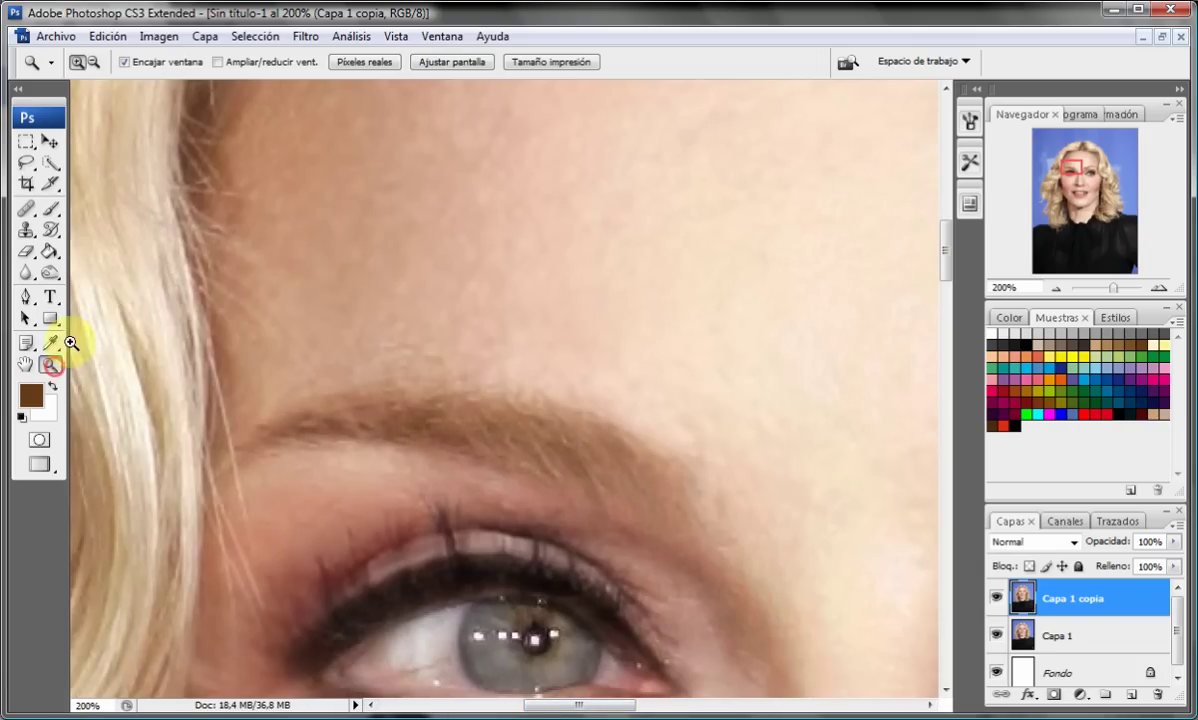
pyautogui.click(452, 62)
pyautogui.click(481, 308)
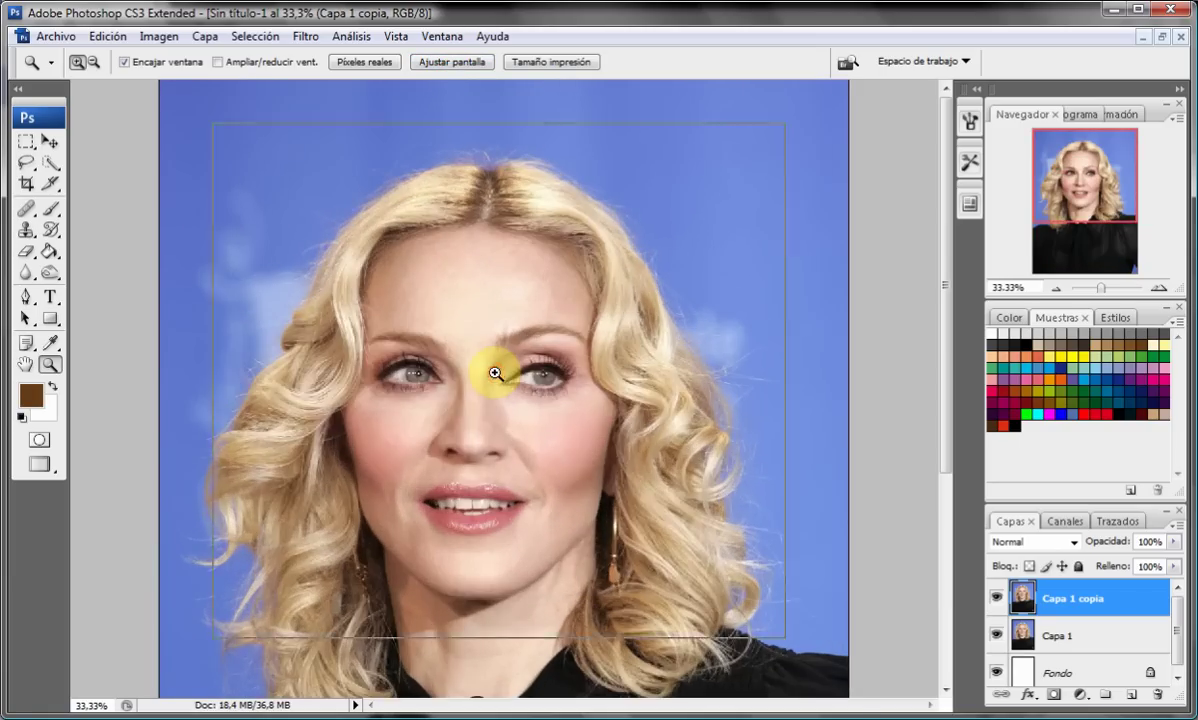
pyautogui.click(497, 372)
pyautogui.click(508, 433)
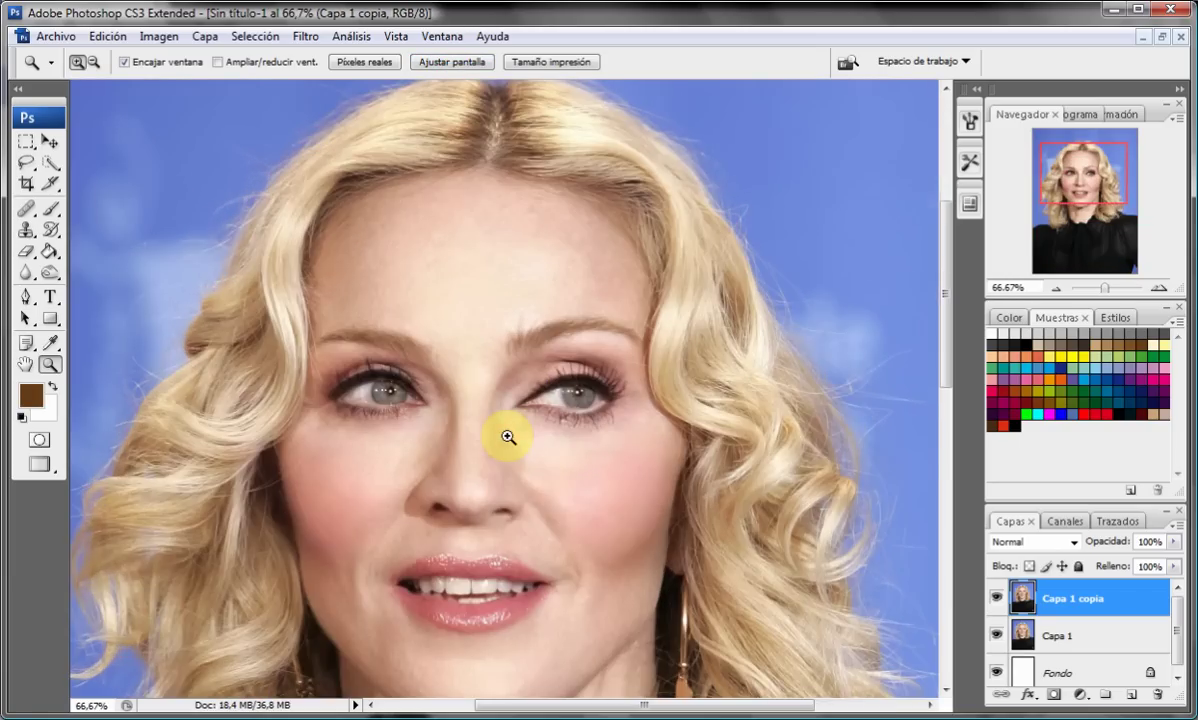
# - Load the SS-eyelashes brush set in place of the current brushes and choose eyelash brush 504
pyautogui.click(48, 208)
pyautogui.rightClick(497, 305)
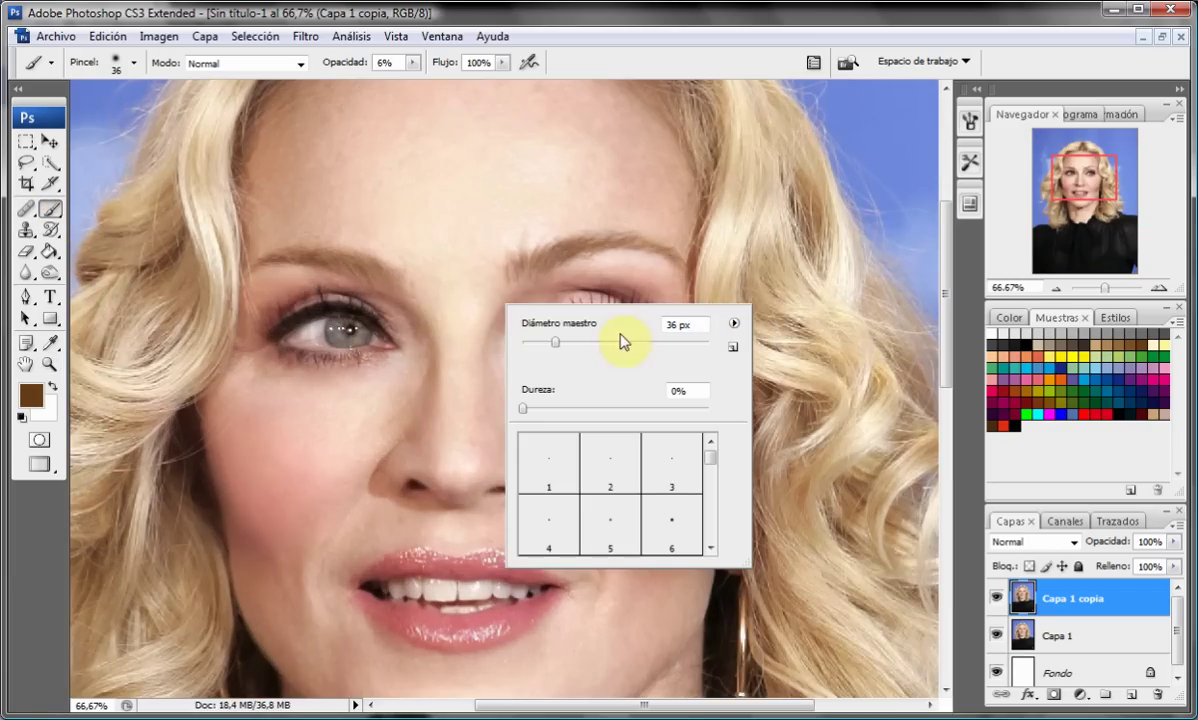
pyautogui.click(735, 327)
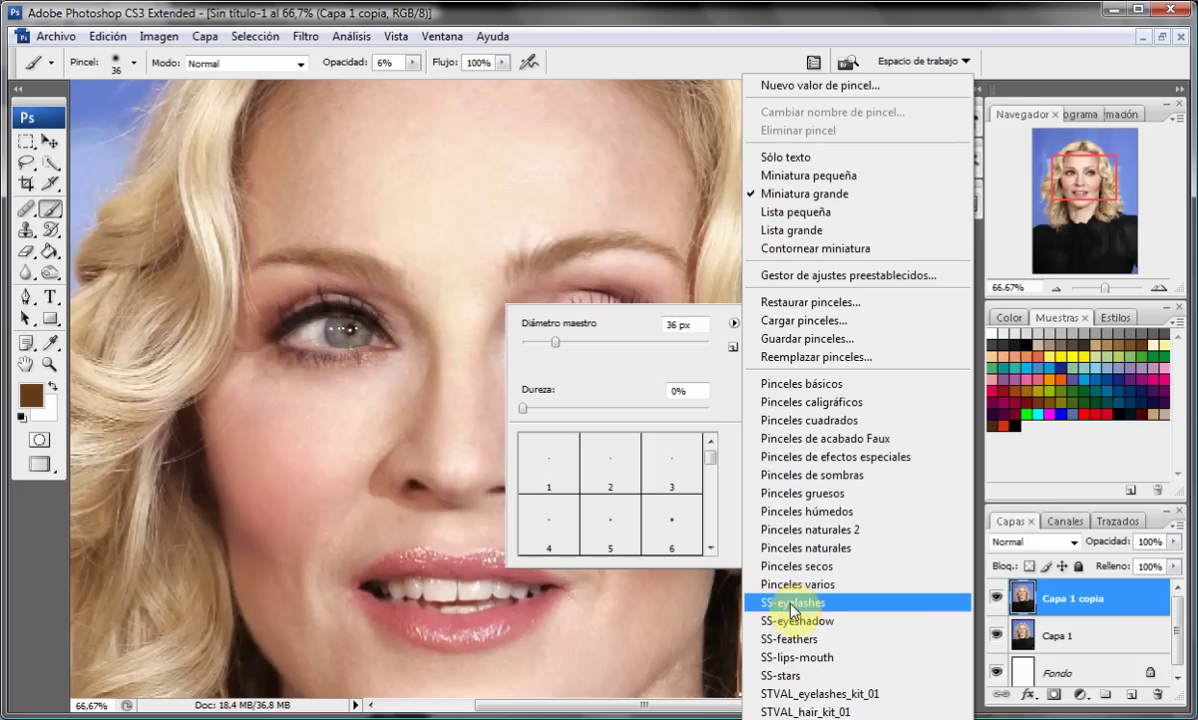
pyautogui.click(738, 562)
pyautogui.click(522, 292)
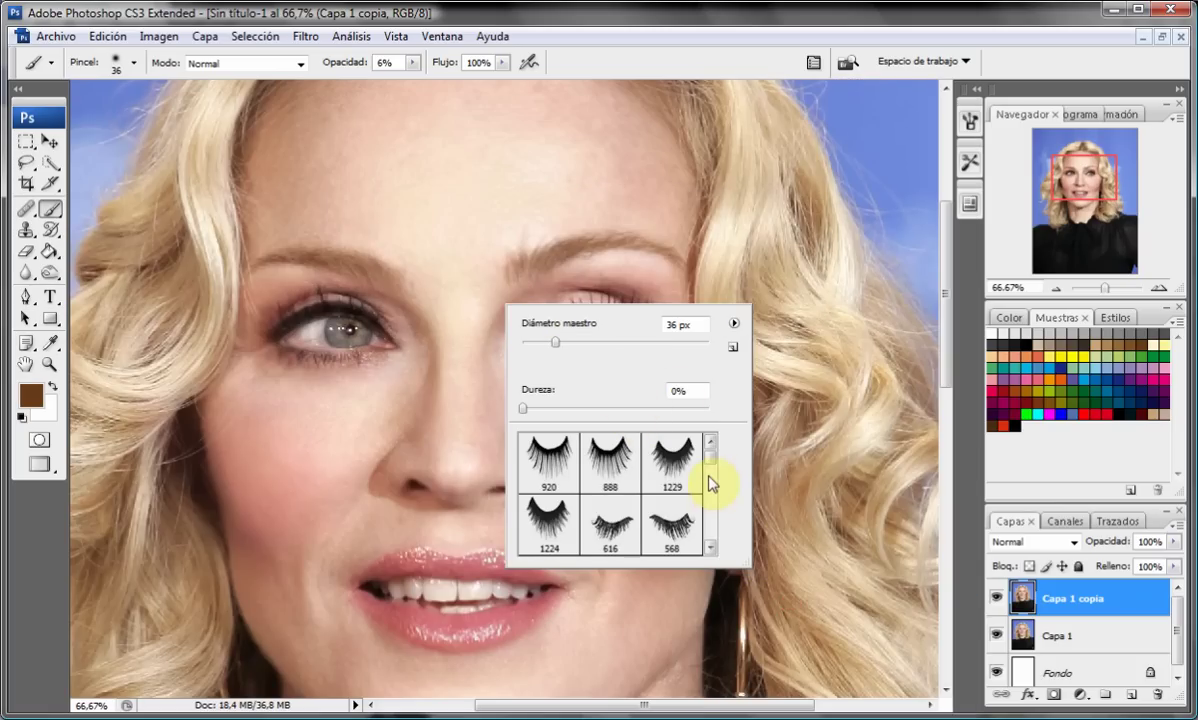
pyautogui.moveTo(708, 468); pyautogui.dragTo(710, 484)
pyautogui.click(679, 463)
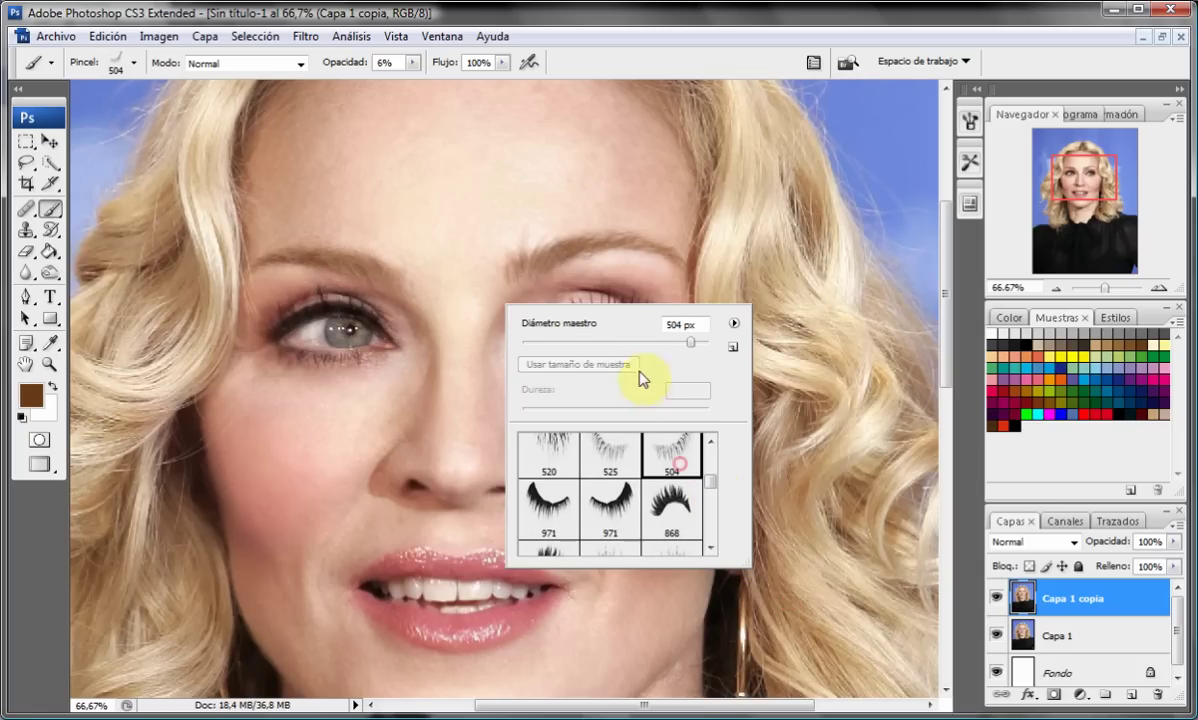
# - Set black at 56% opacity and stamp lower lashes under the right-hand eye with lash brush 525
pyautogui.click(1030, 340)
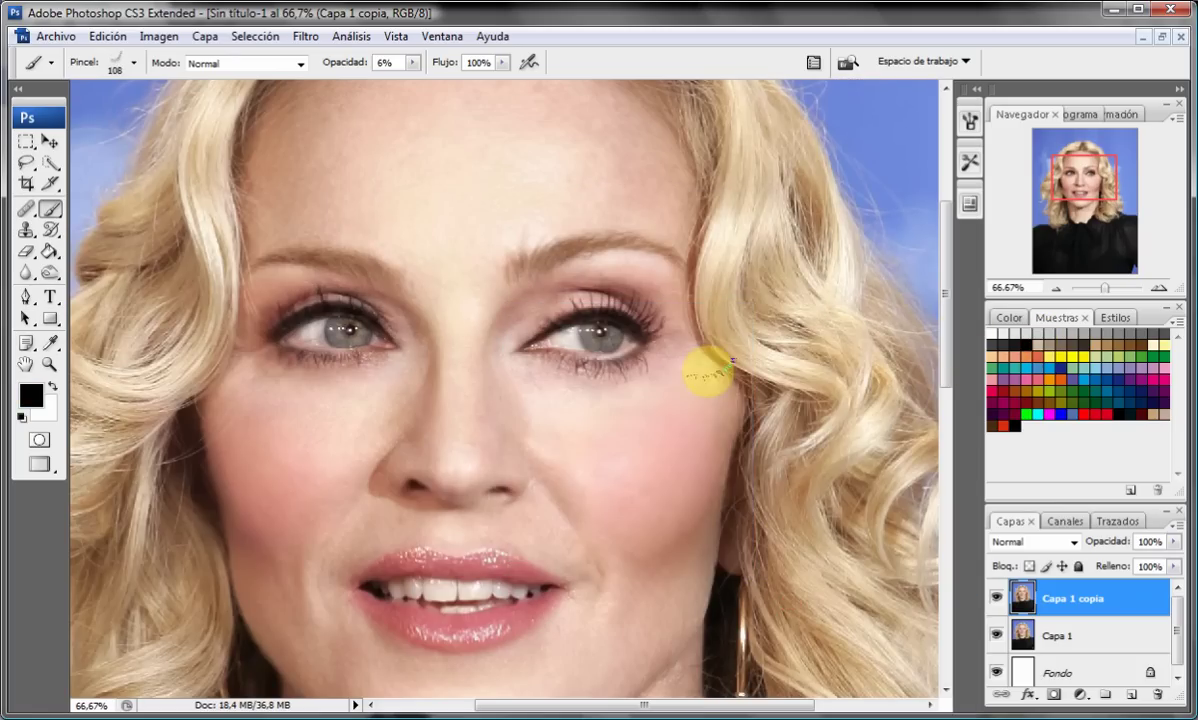
pyautogui.rightClick(708, 372)
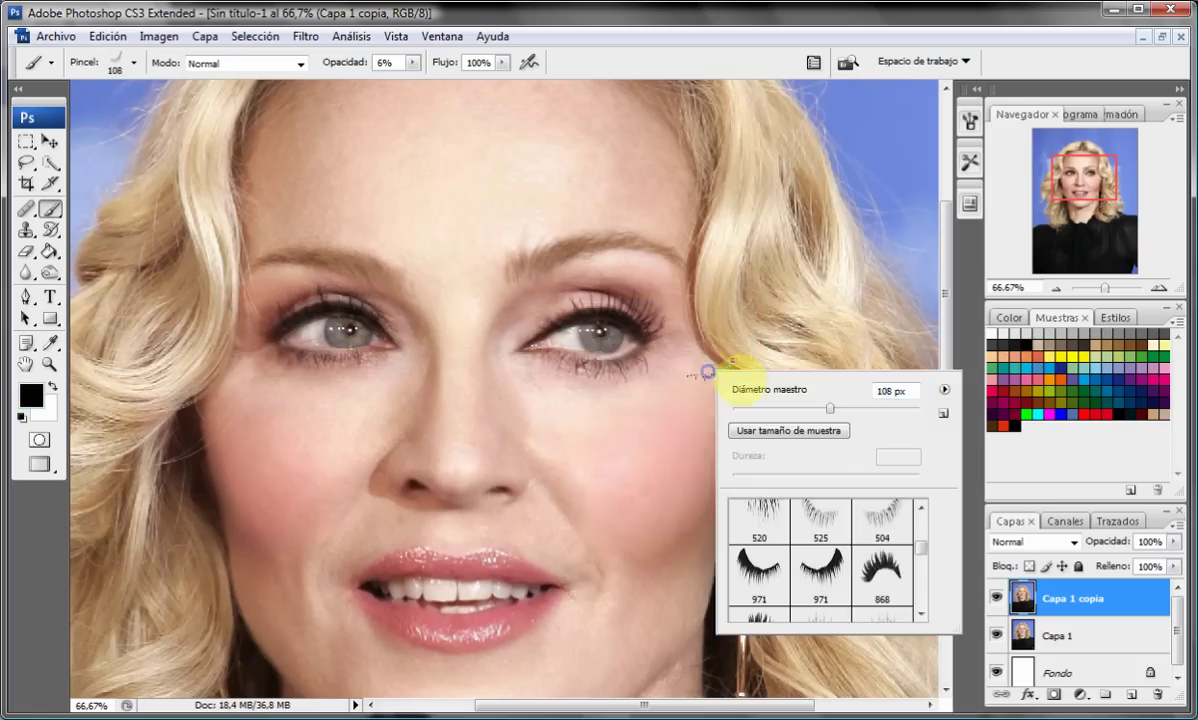
pyautogui.click(412, 64)
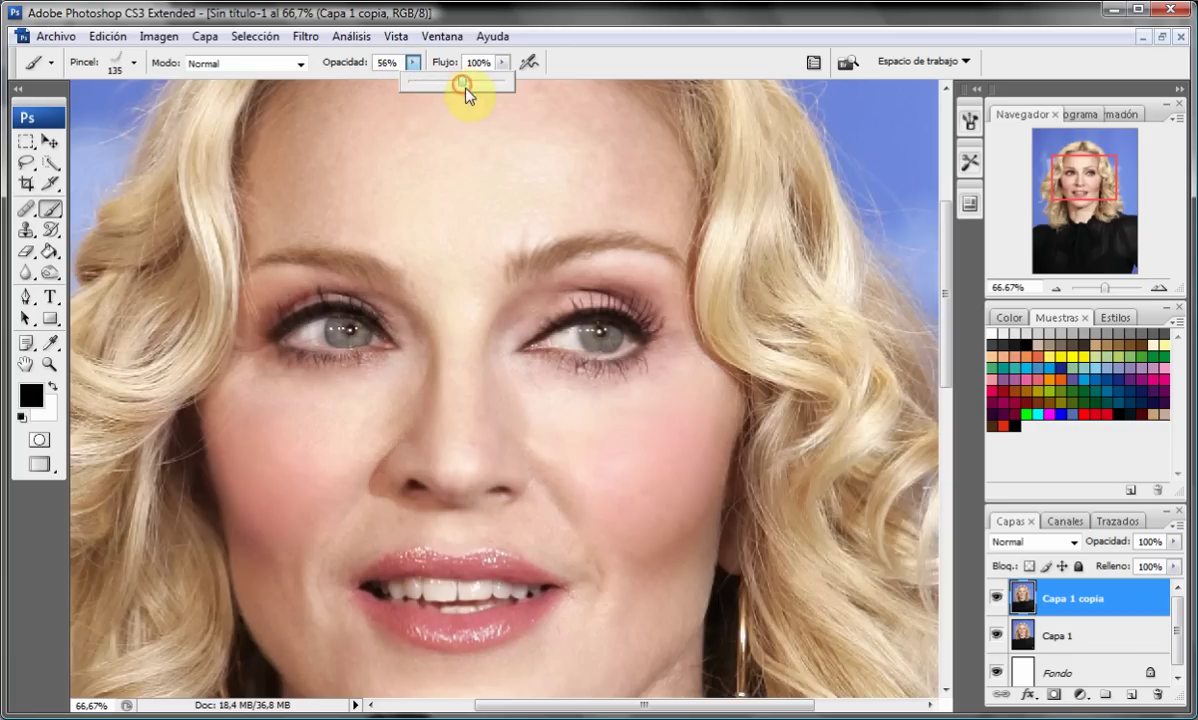
pyautogui.rightClick(612, 288)
pyautogui.rightClick(756, 230)
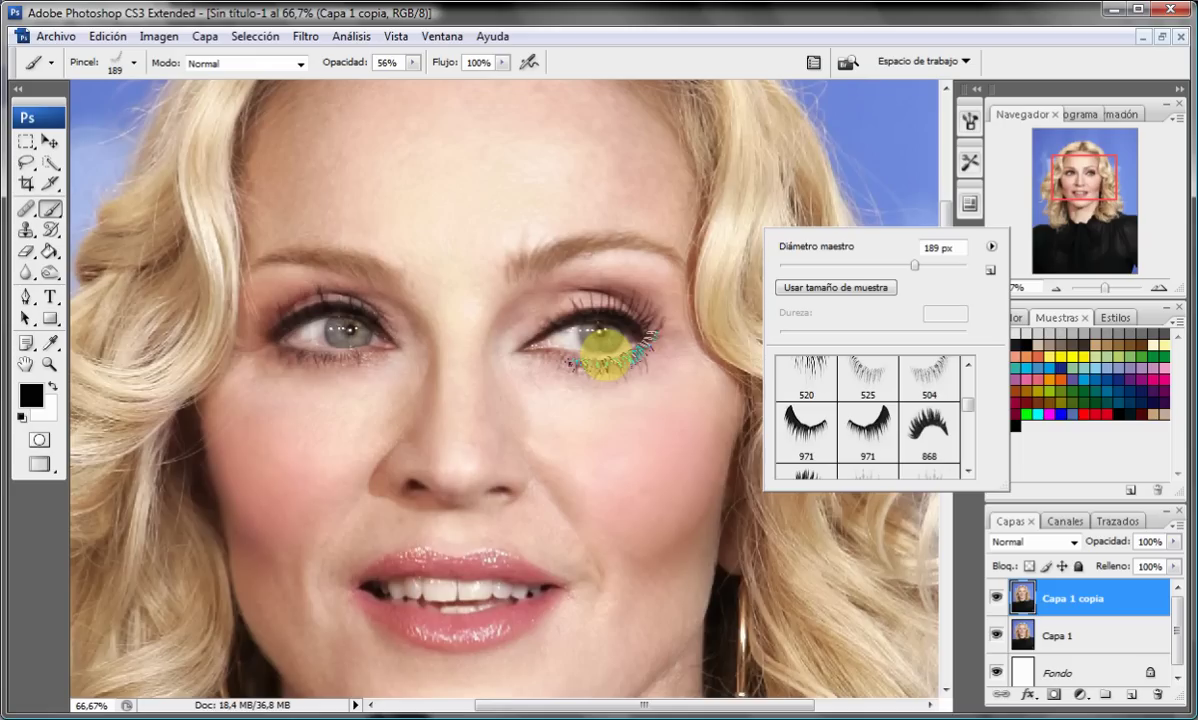
pyautogui.click(600, 345)
pyautogui.rightClick(668, 416)
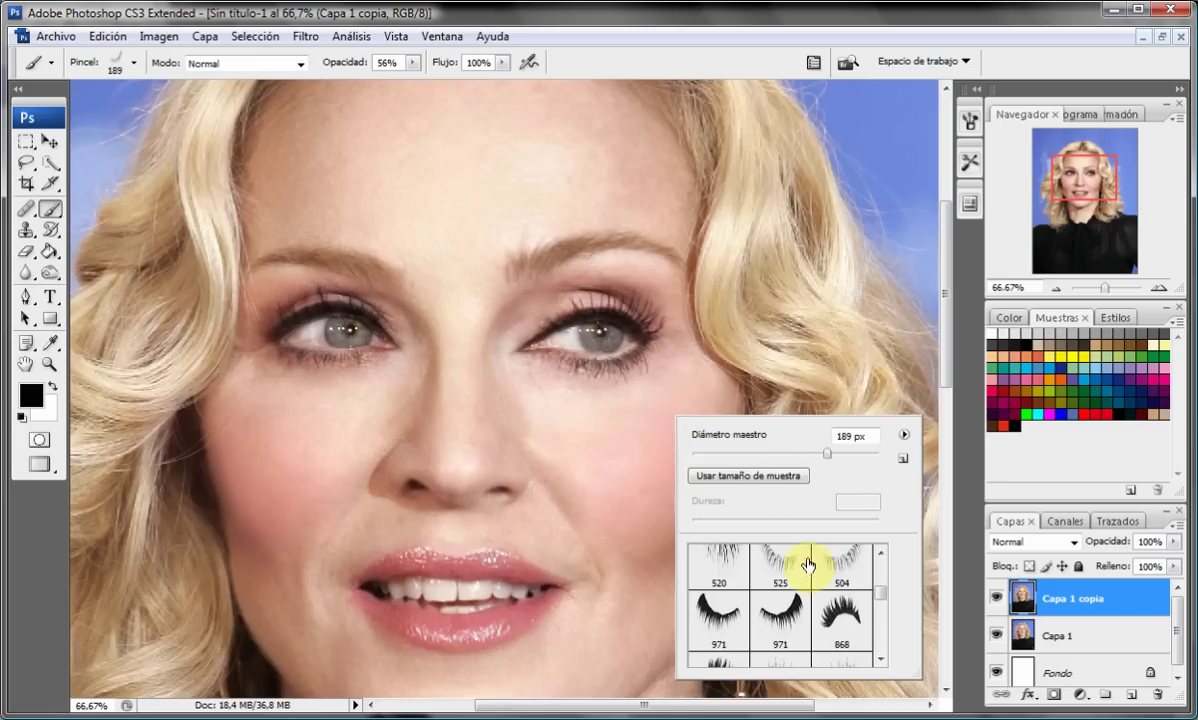
pyautogui.click(793, 572)
pyautogui.moveTo(850, 453); pyautogui.dragTo(783, 453)
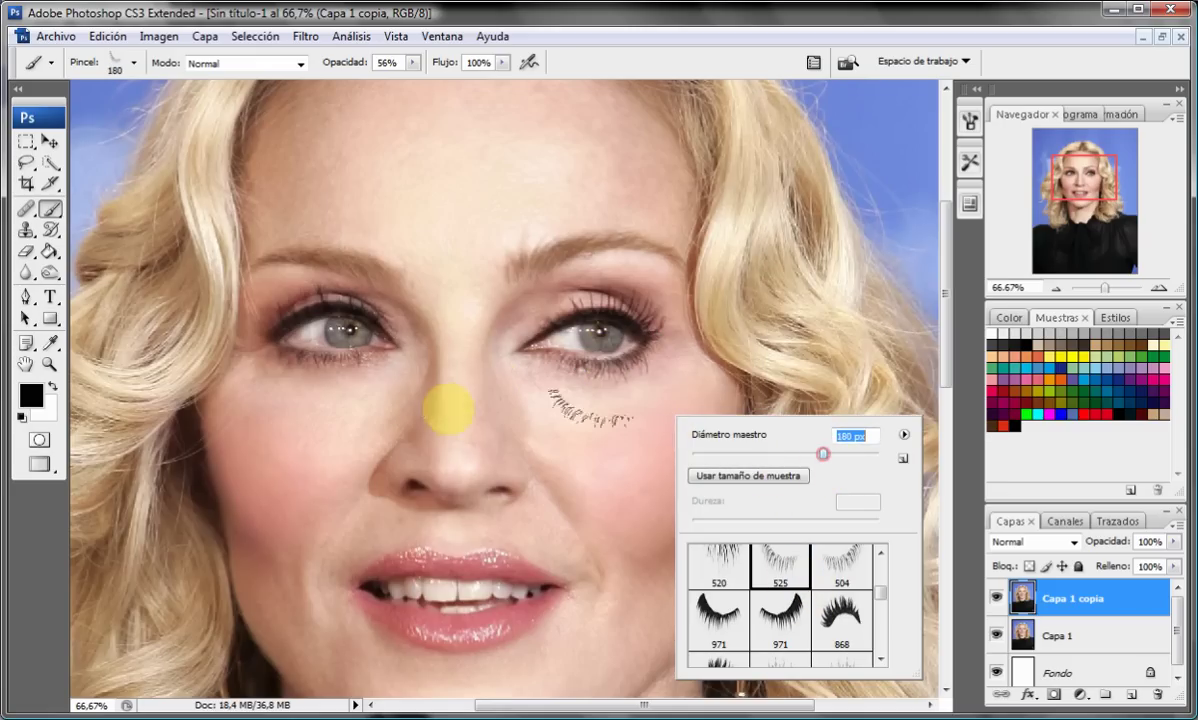
pyautogui.click(322, 345)
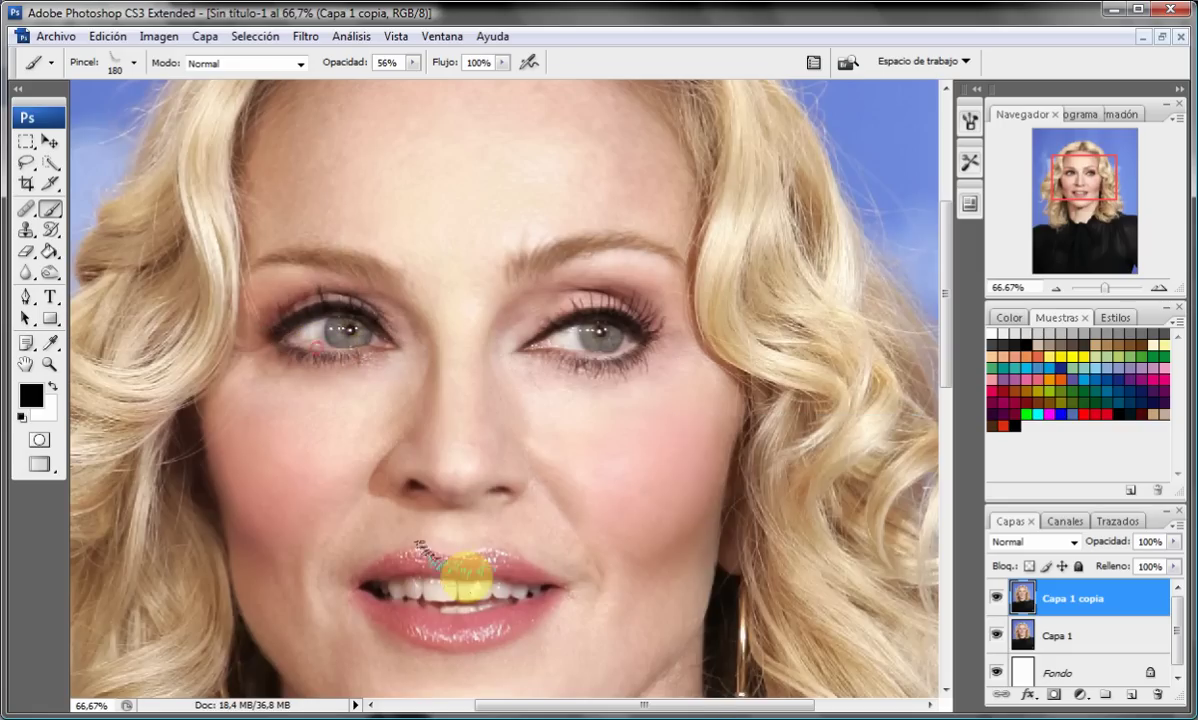
# - Stamp upper lashes on the right-hand eye with lash brush 732 at about 199 px
pyautogui.rightClick(462, 575)
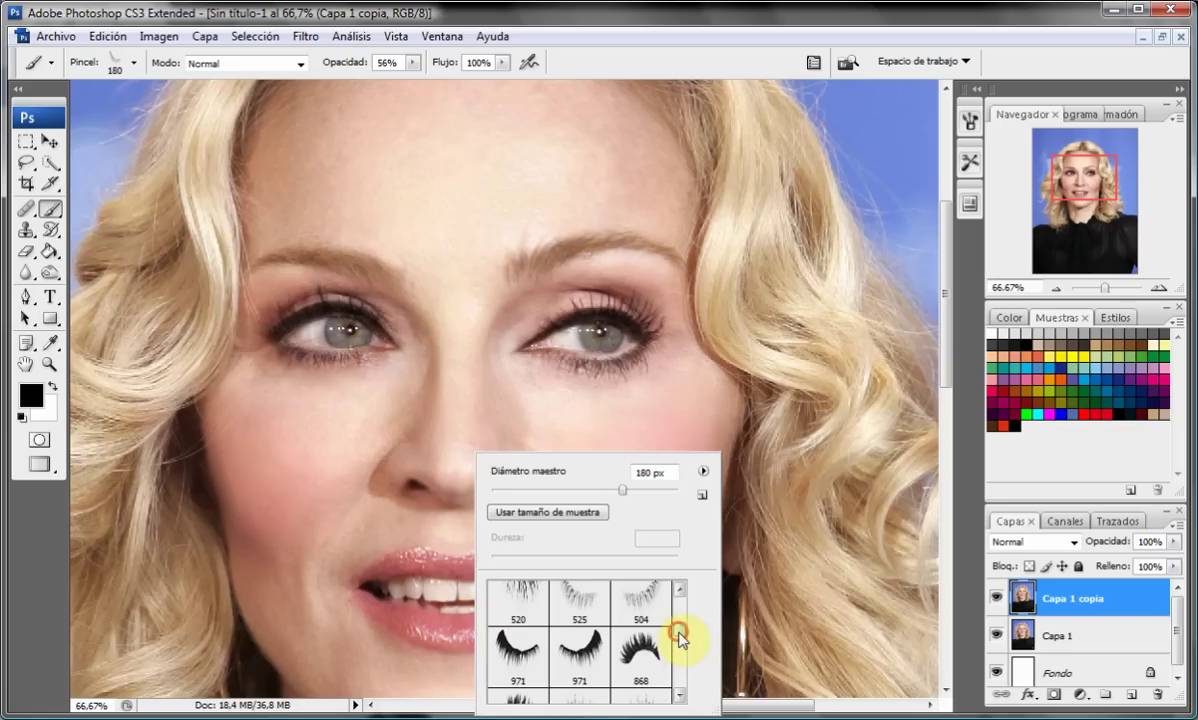
pyautogui.scroll(-2, 680, 637)
pyautogui.click(647, 662)
pyautogui.click(601, 490)
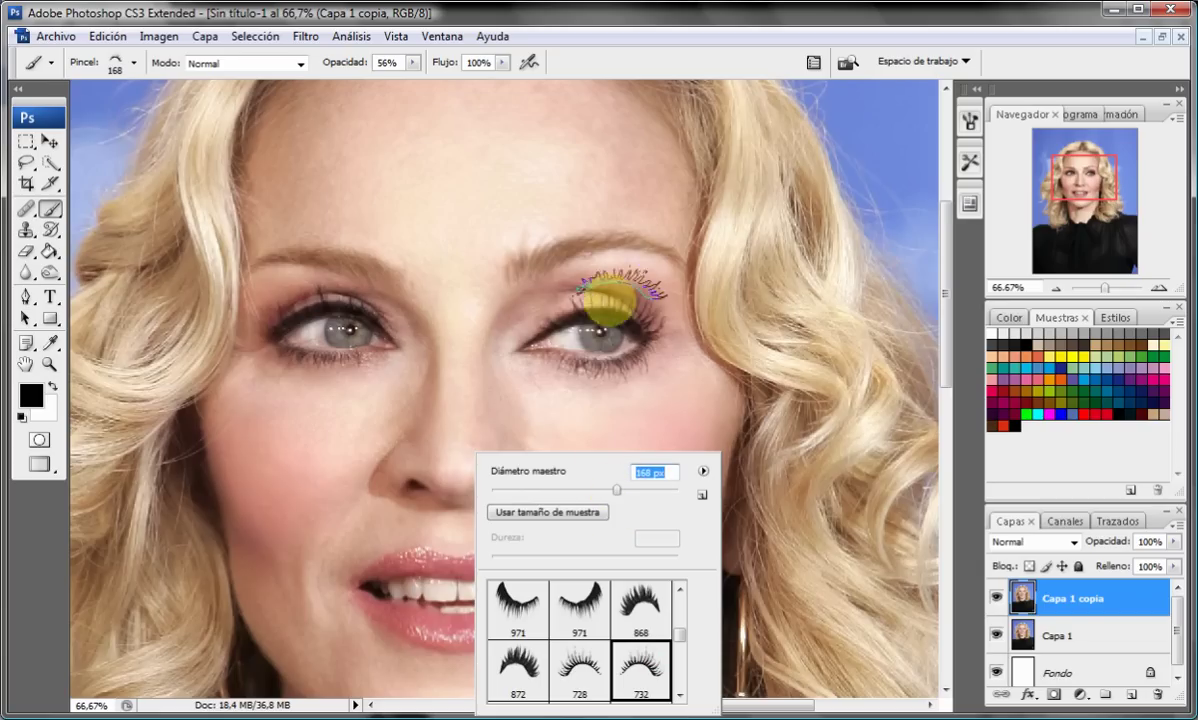
pyautogui.click(631, 490)
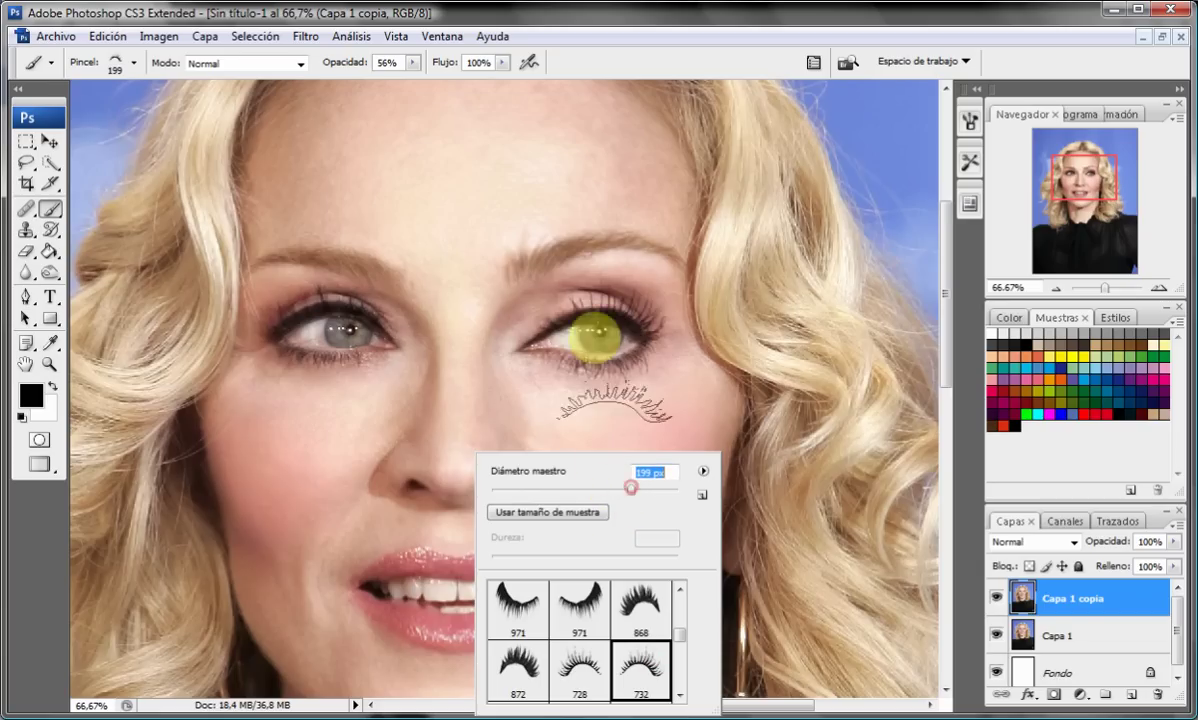
pyautogui.click(603, 328)
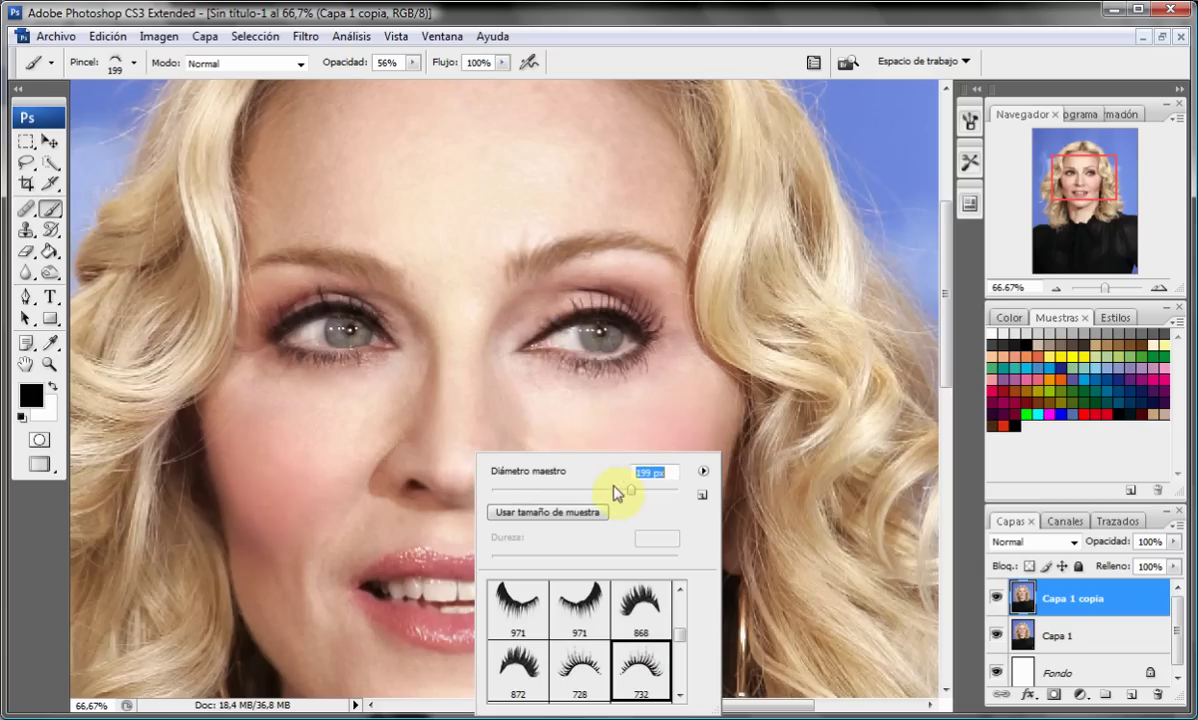
pyautogui.click(641, 490)
pyautogui.click(627, 490)
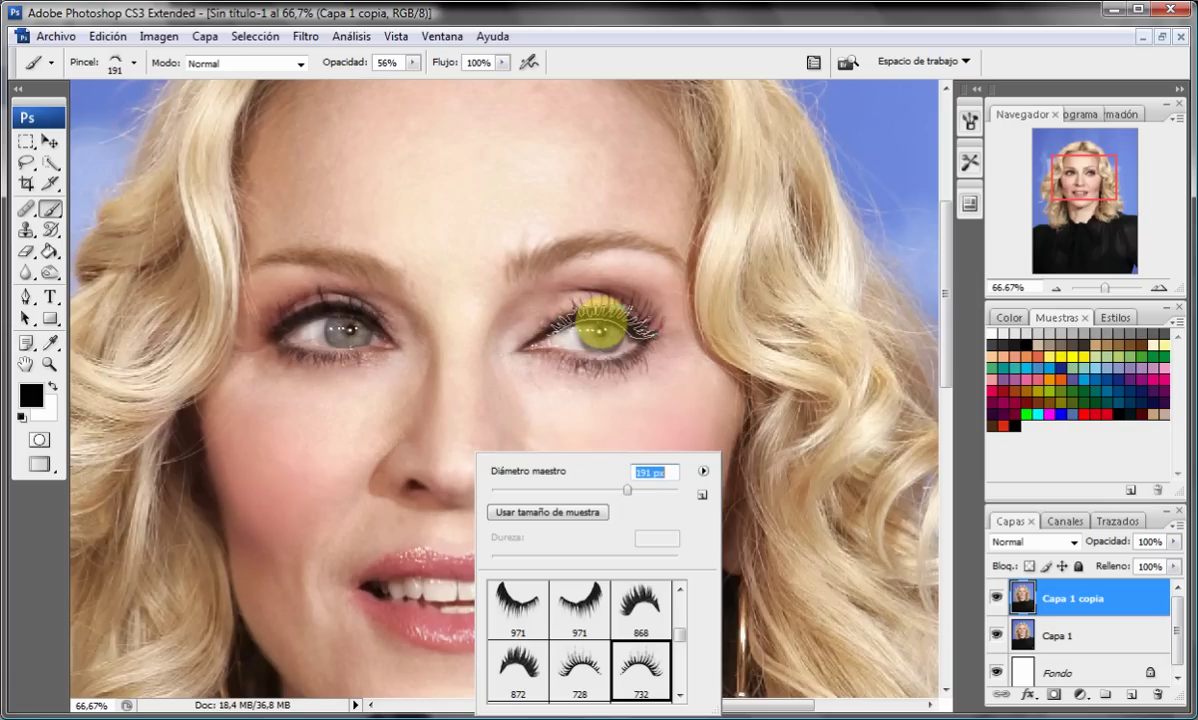
pyautogui.press('Return')
# - Select lash brush 728 and resize it to 215 px
pyautogui.rightClick(670, 321)
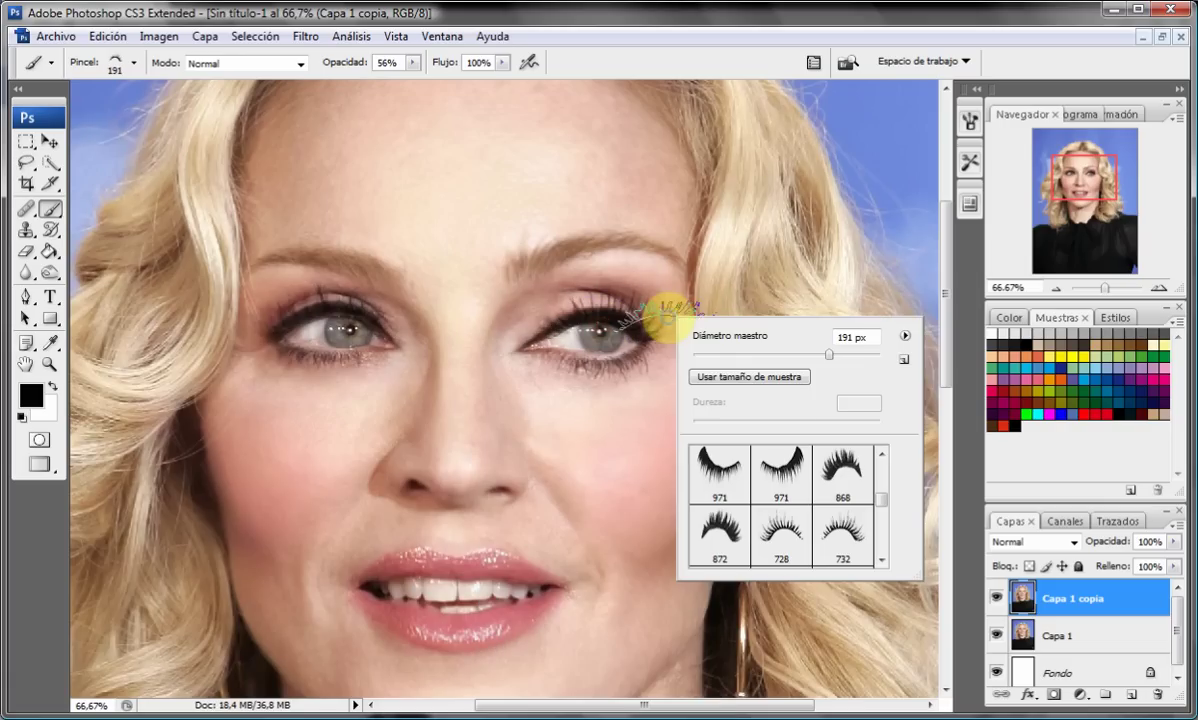
pyautogui.click(782, 530)
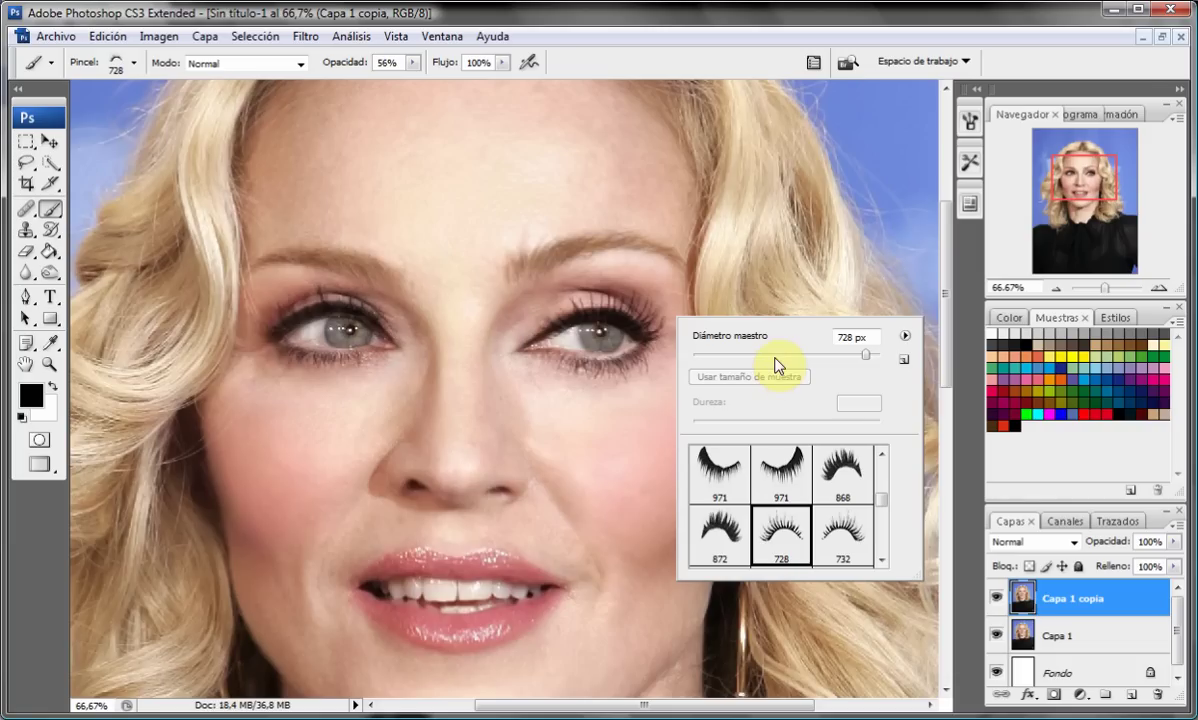
pyautogui.click(800, 355)
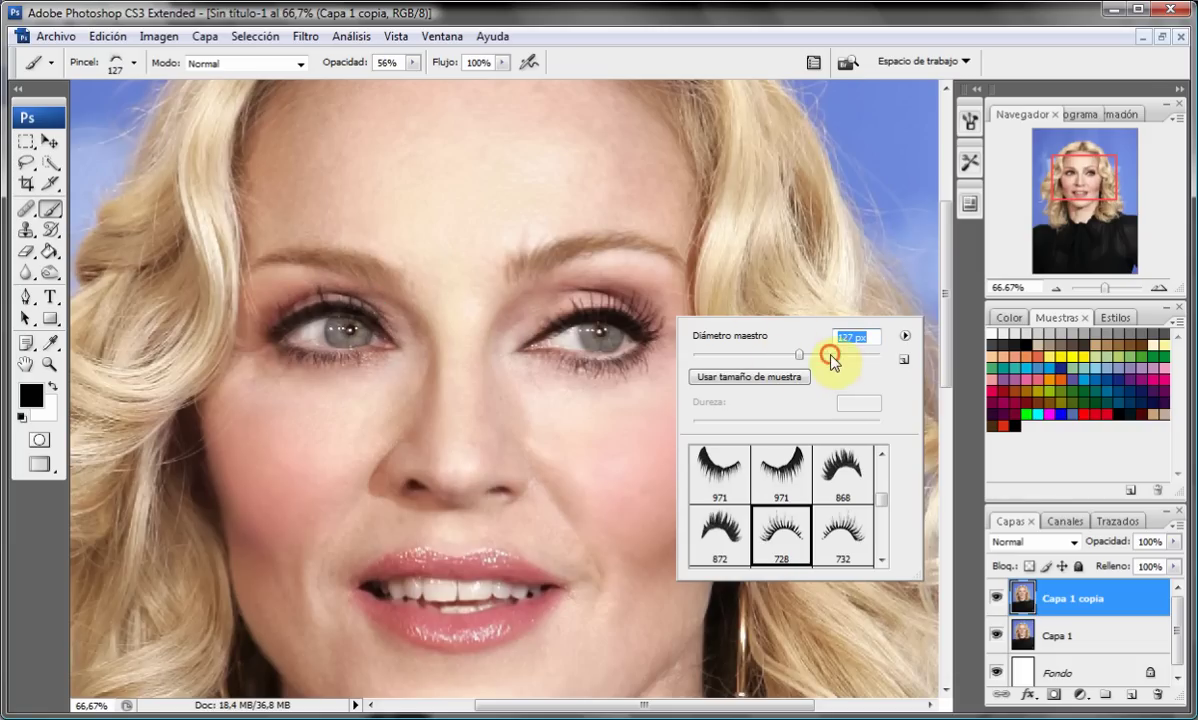
pyautogui.click(830, 355)
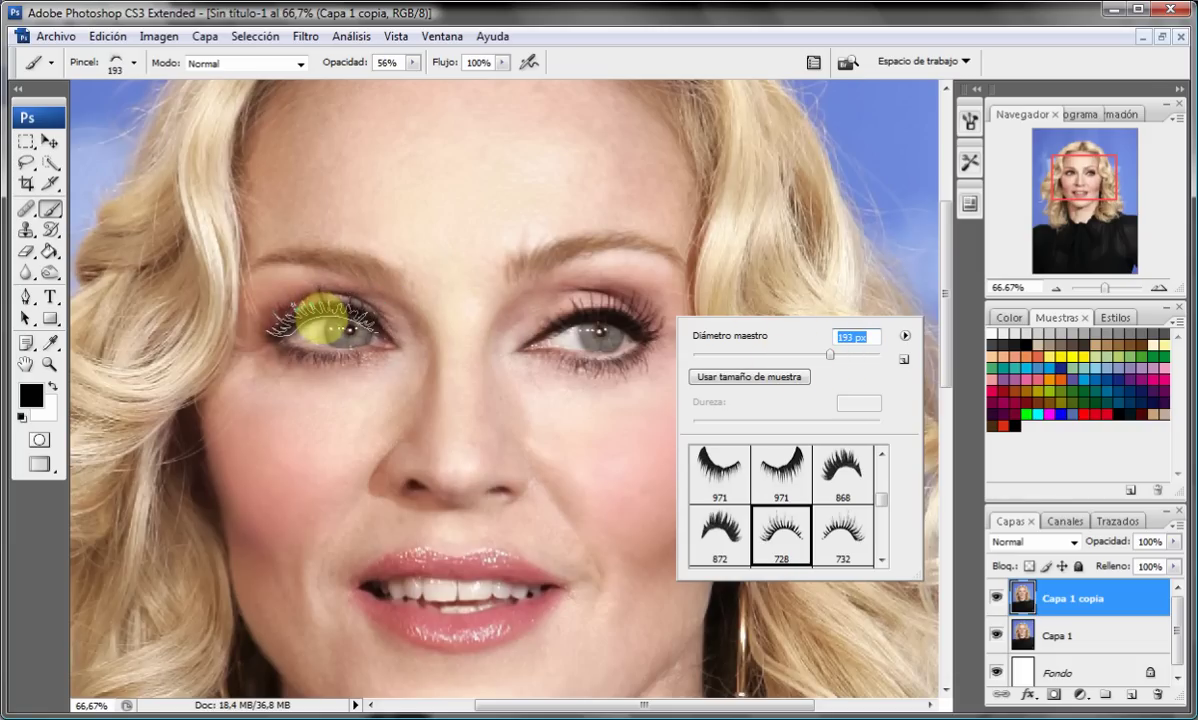
pyautogui.click(836, 354)
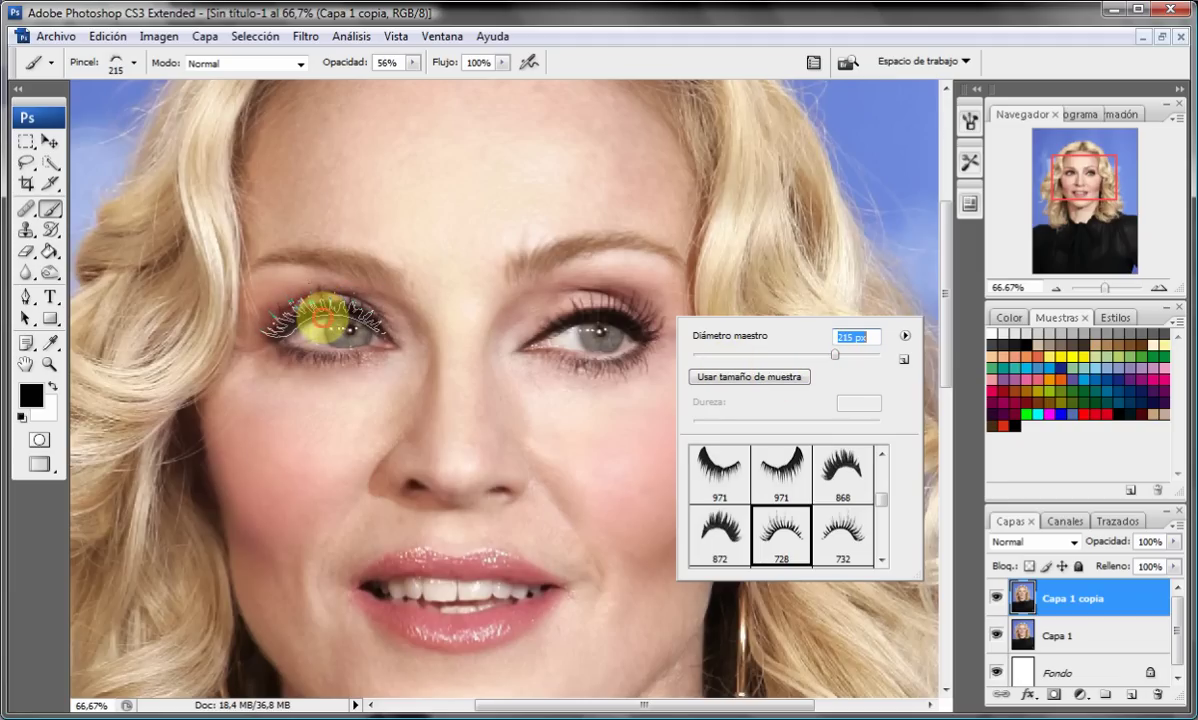
pyautogui.press('Return')
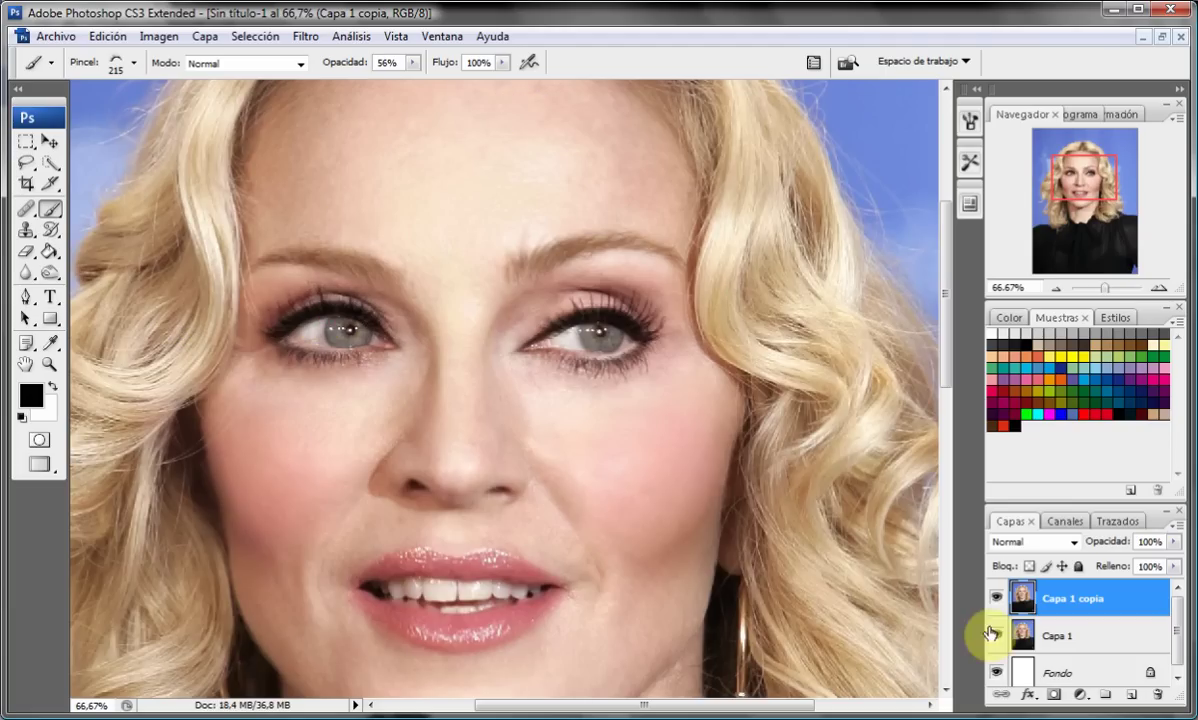
# - Reload the Pinceles básicos brush set and pick the 24 px round brush
pyautogui.rightClick(780, 480)
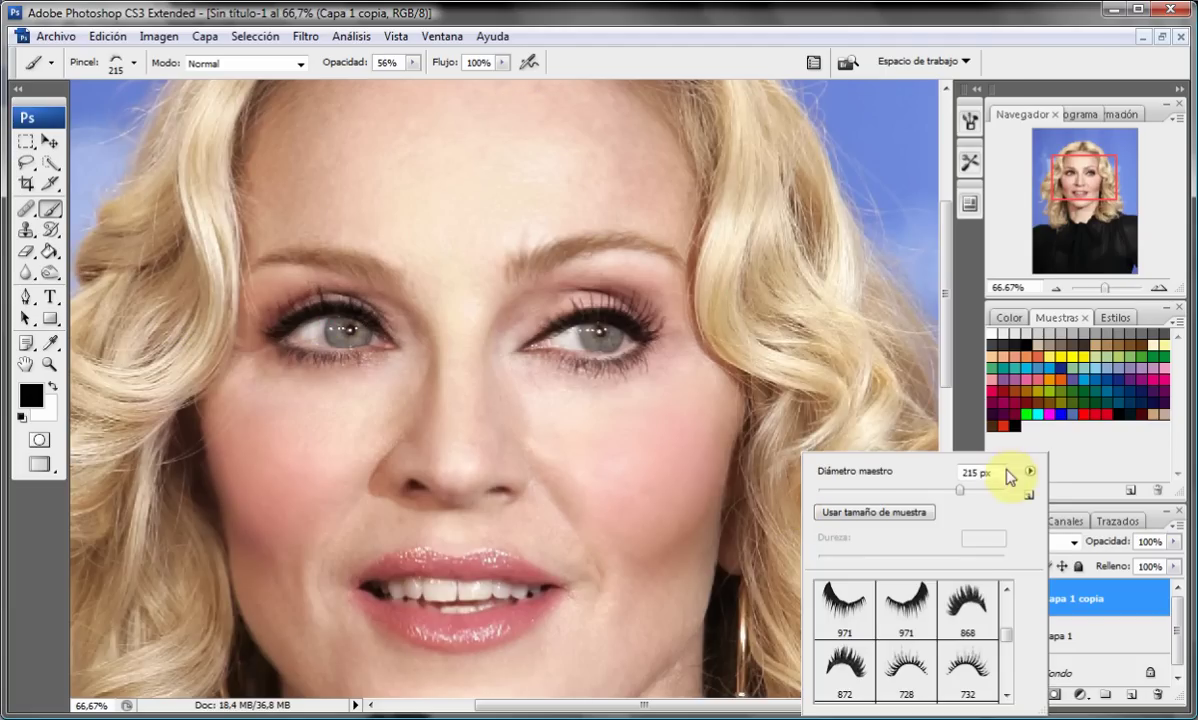
pyautogui.click(1029, 471)
pyautogui.click(815, 382)
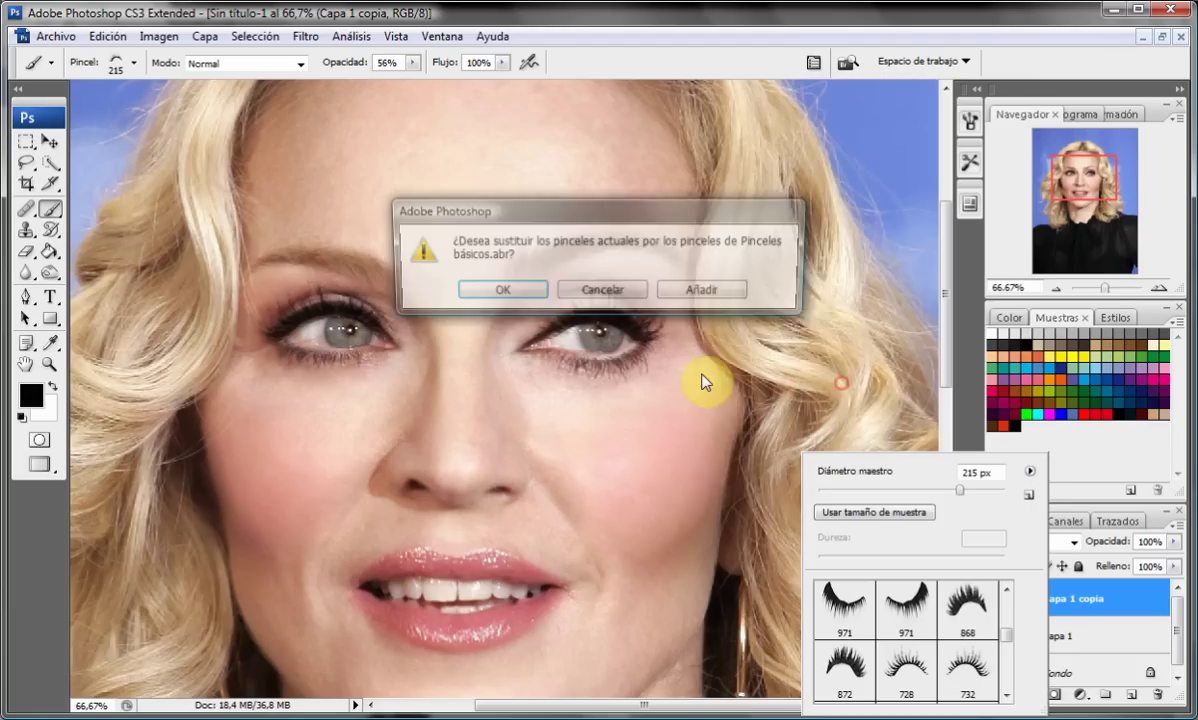
pyautogui.click(503, 289)
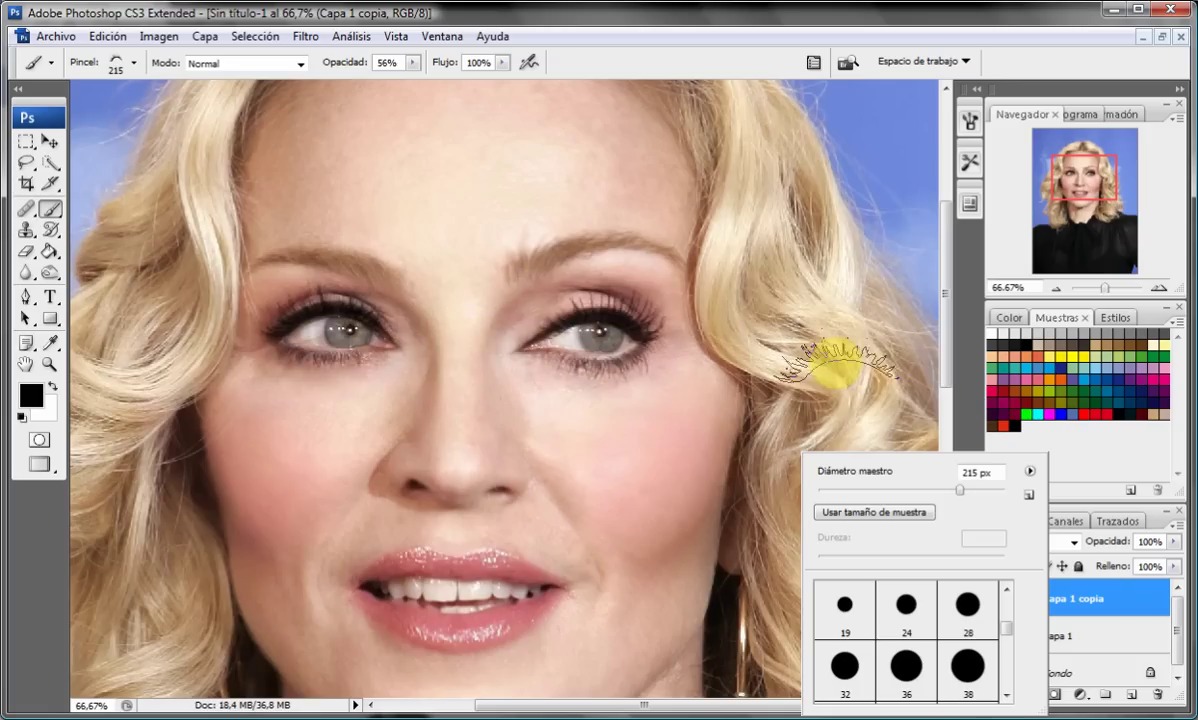
pyautogui.click(906, 605)
# - Erase the retouch from the left iris, retrying once, and from the right eye's white
pyautogui.press('z')
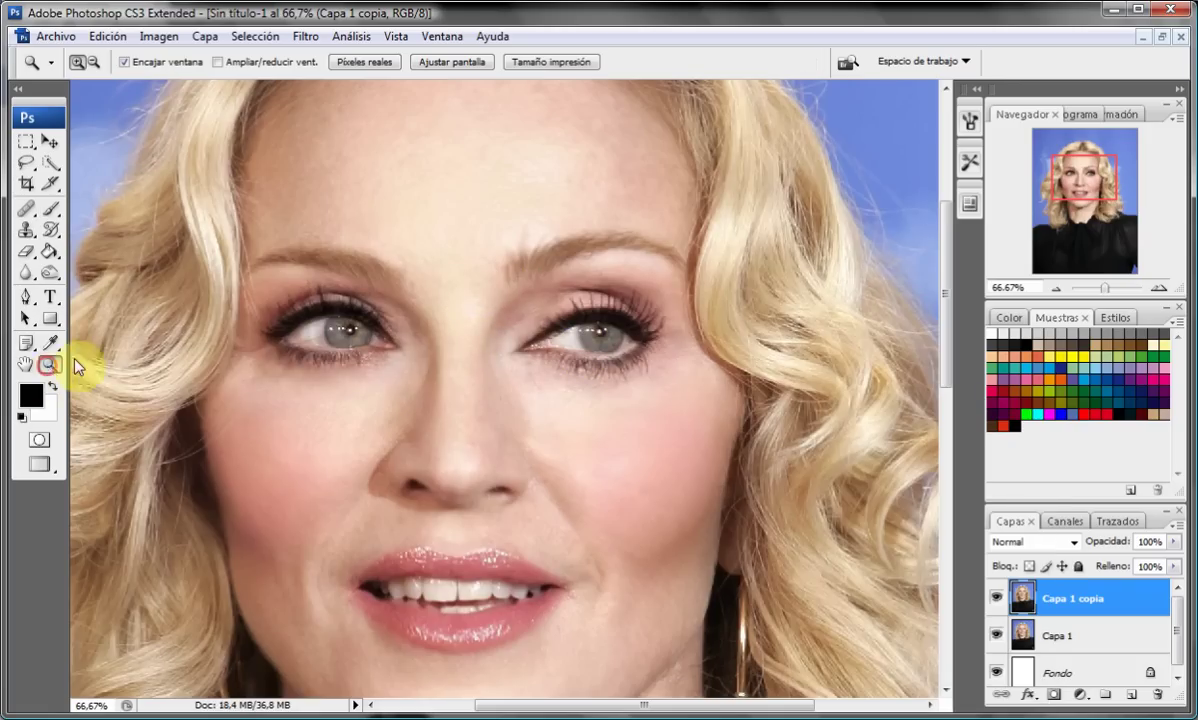
pyautogui.click(521, 335)
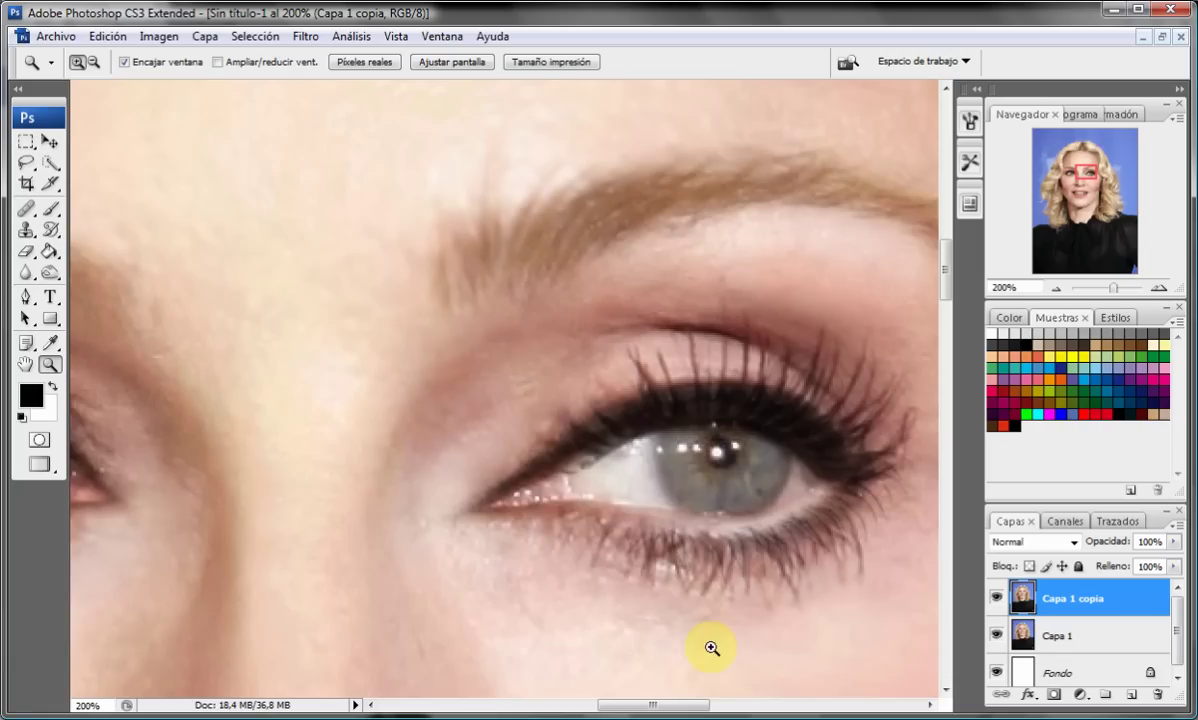
pyautogui.moveTo(668, 705); pyautogui.dragTo(620, 705)
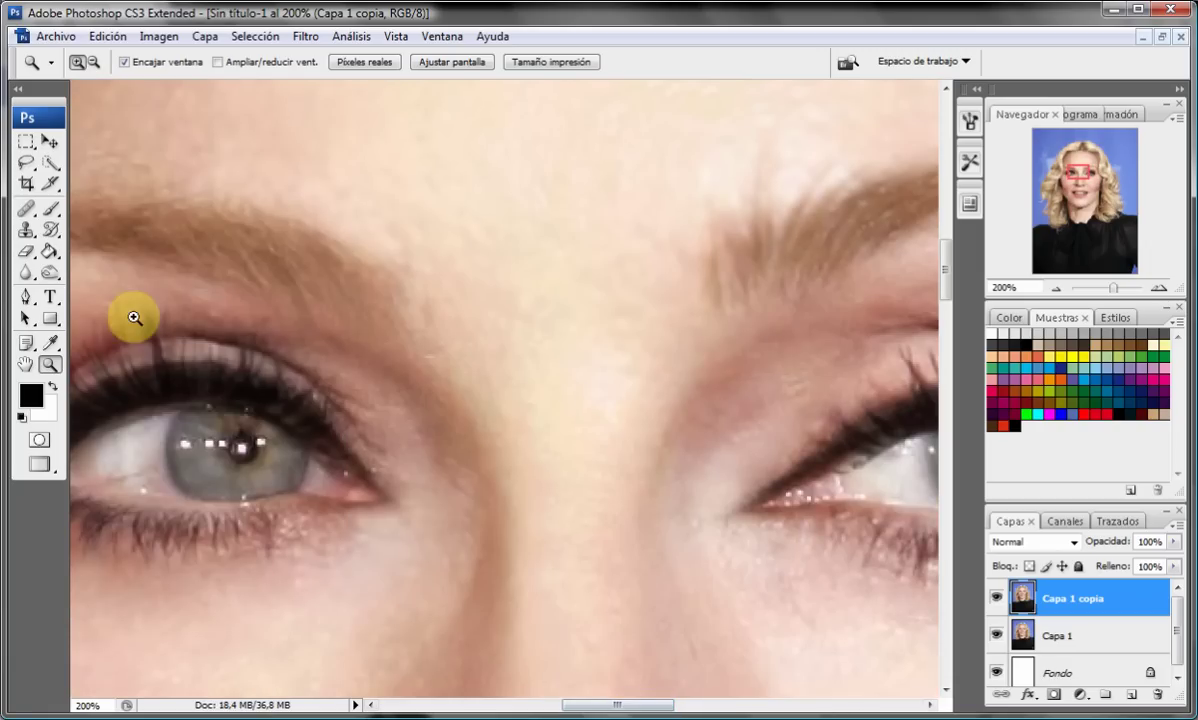
pyautogui.click(27, 253)
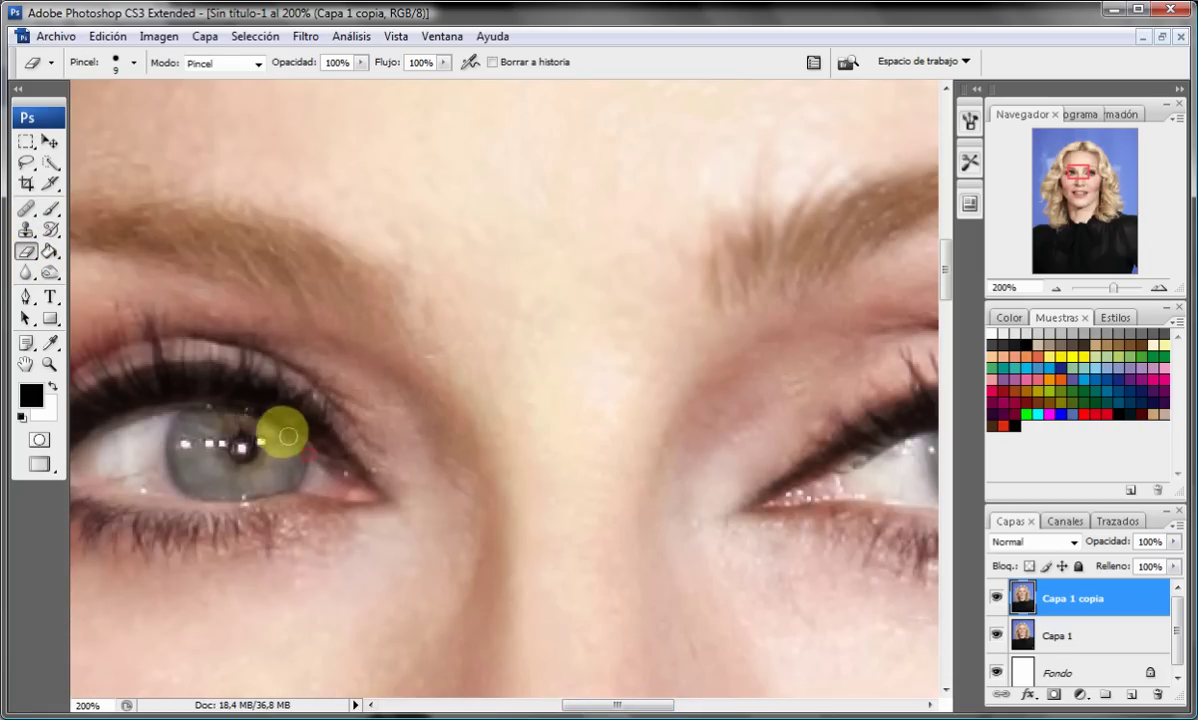
pyautogui.moveTo(238, 418); pyautogui.dragTo(342, 468)
pyautogui.click(108, 36)
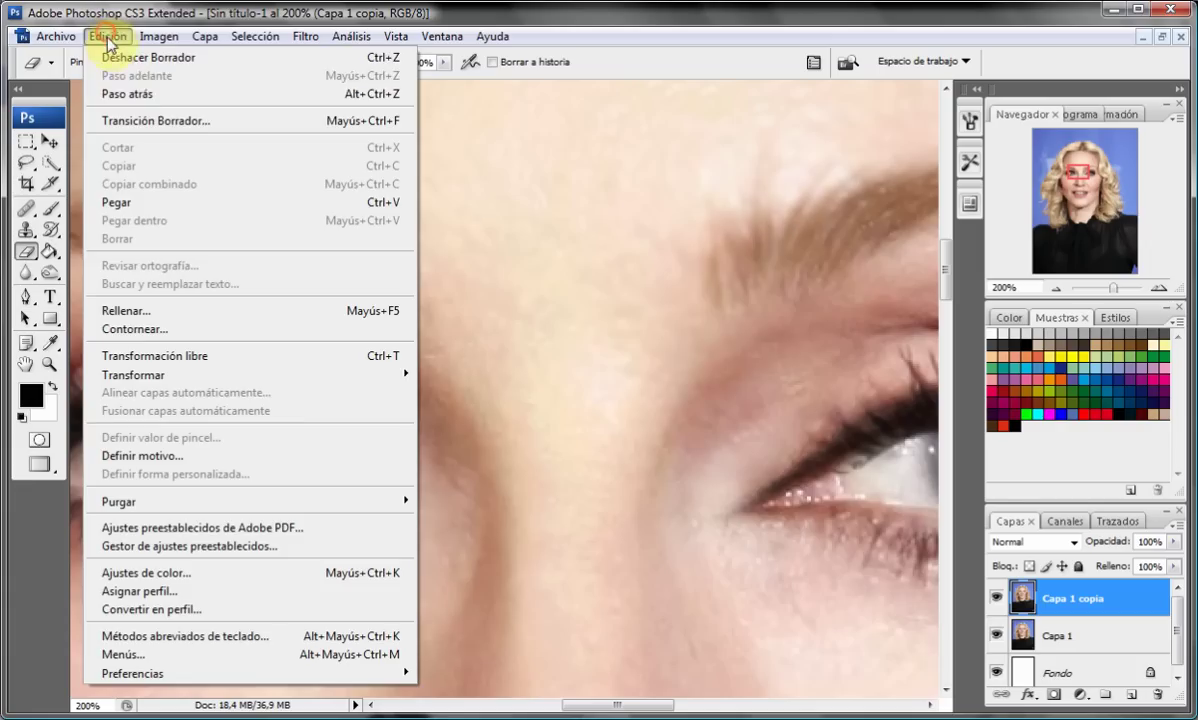
pyautogui.click(125, 93)
pyautogui.moveTo(197, 404); pyautogui.dragTo(262, 424)
pyautogui.moveTo(597, 708); pyautogui.dragTo(629, 708)
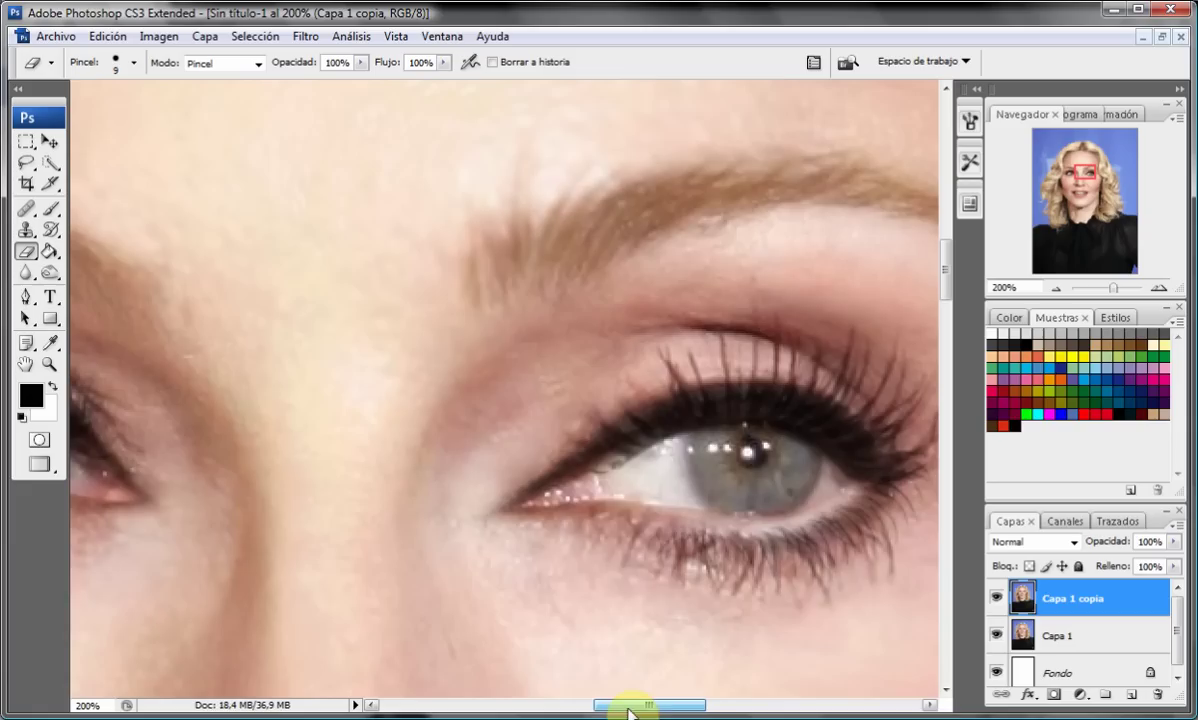
pyautogui.moveTo(668, 453)
pyautogui.mouseDown()
pyautogui.moveTo(642, 449)
pyautogui.moveTo(602, 476)
pyautogui.moveTo(674, 460)
pyautogui.moveTo(613, 480)
pyautogui.mouseUp()
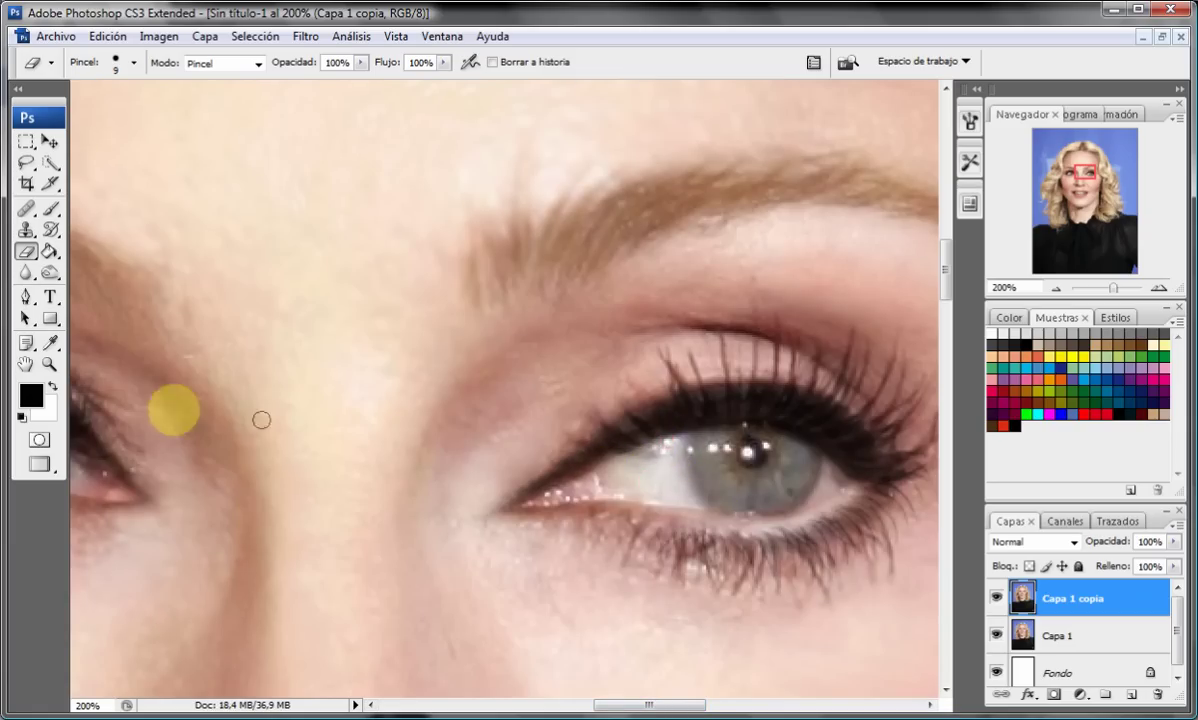
# - Toggle the Capa 1 copia layer to compare before and after, then zoom back into the face
pyautogui.click(49, 364)
pyautogui.click(463, 64)
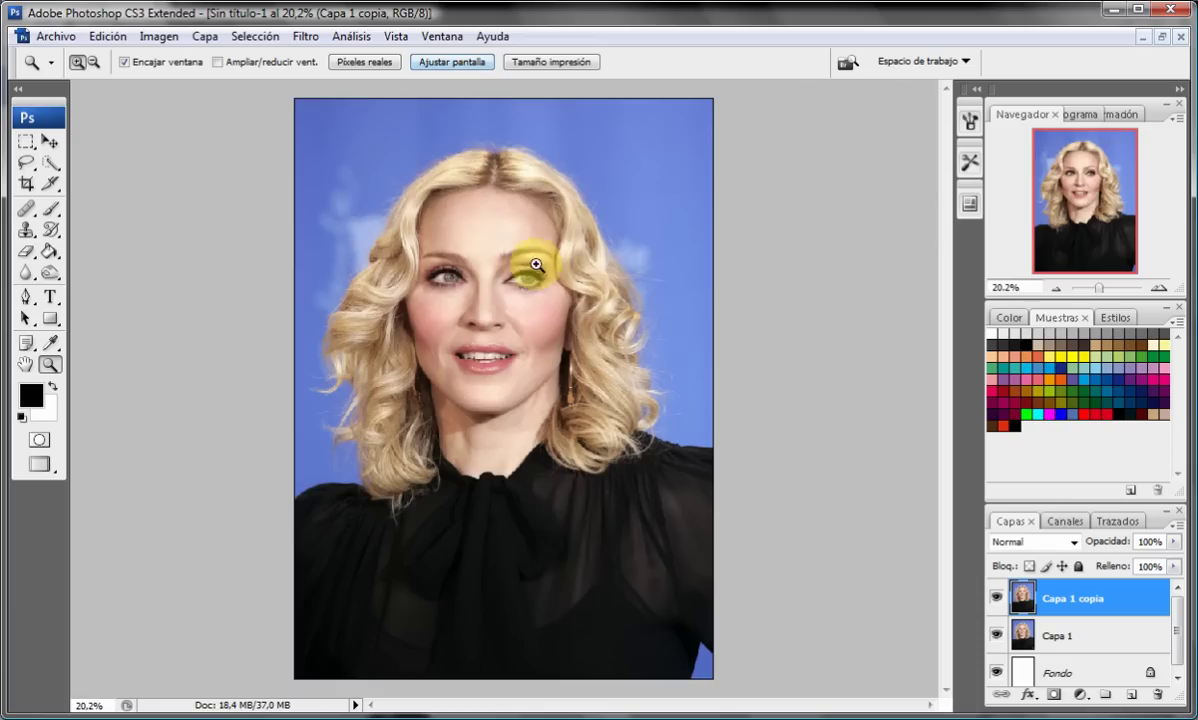
pyautogui.click(998, 592)
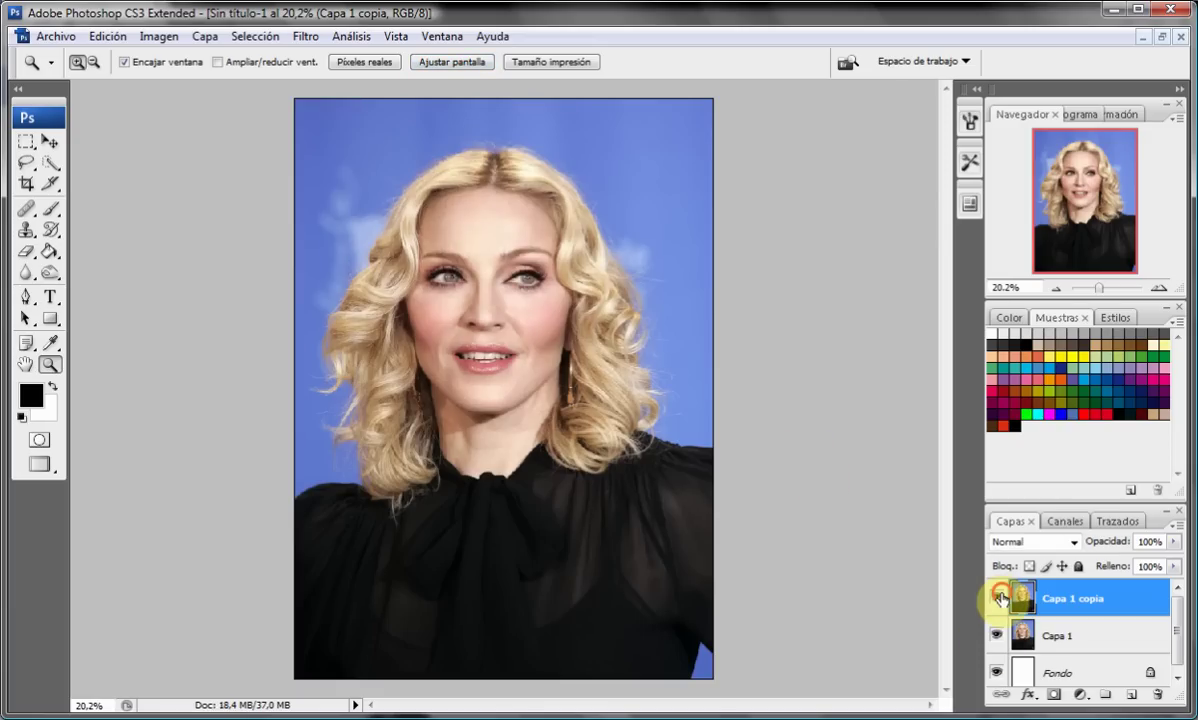
pyautogui.click(999, 594)
pyautogui.click(999, 596)
pyautogui.click(513, 319)
pyautogui.click(512, 348)
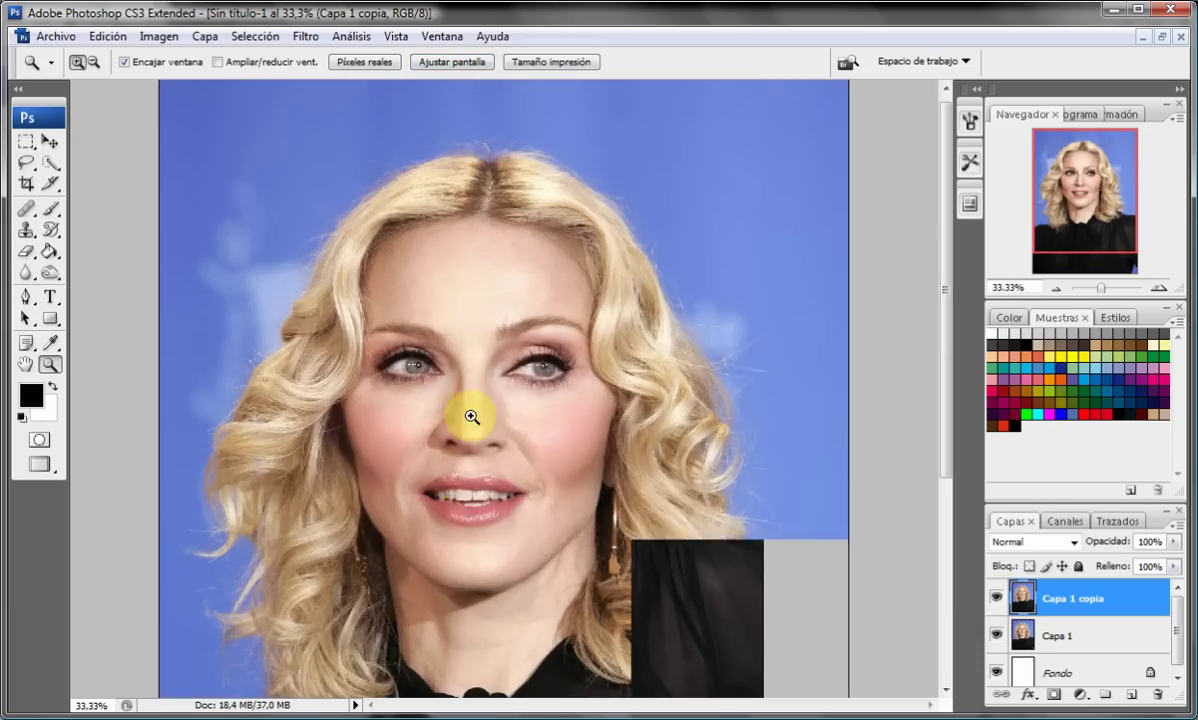
pyautogui.click(460, 488)
pyautogui.click(56, 210)
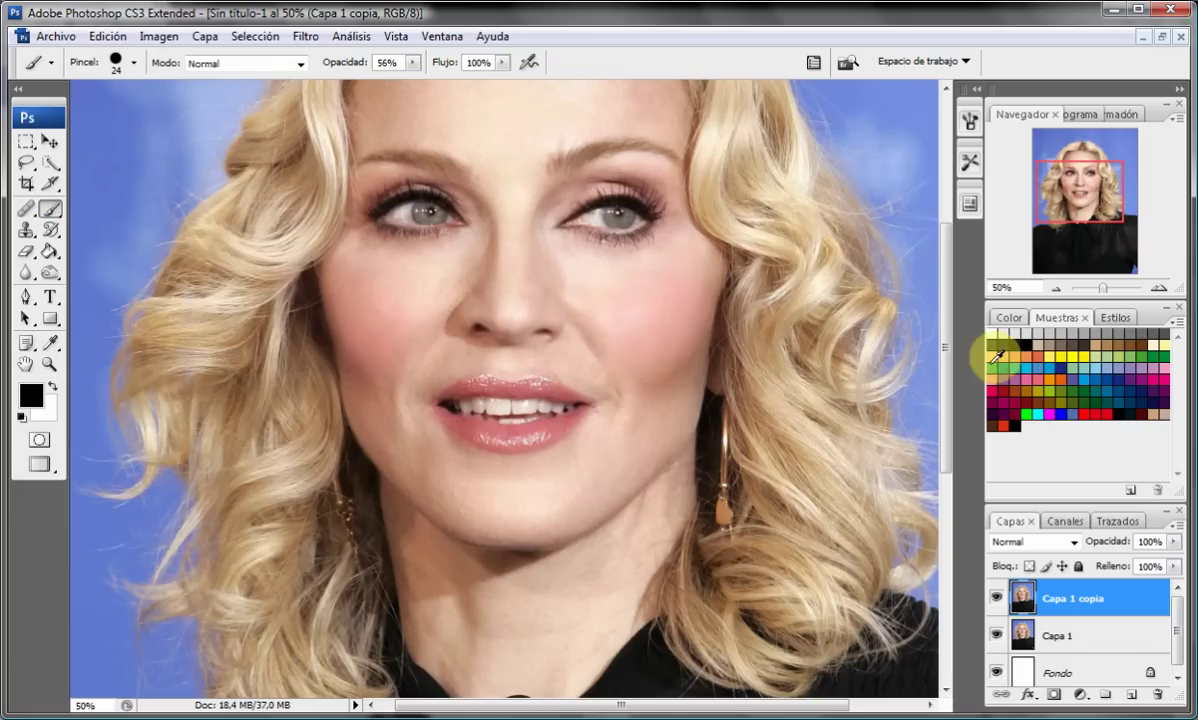
# - Test a pale cream 79 px brush dab on the forehead, then undo it
pyautogui.click(1165, 333)
pyautogui.rightClick(650, 334)
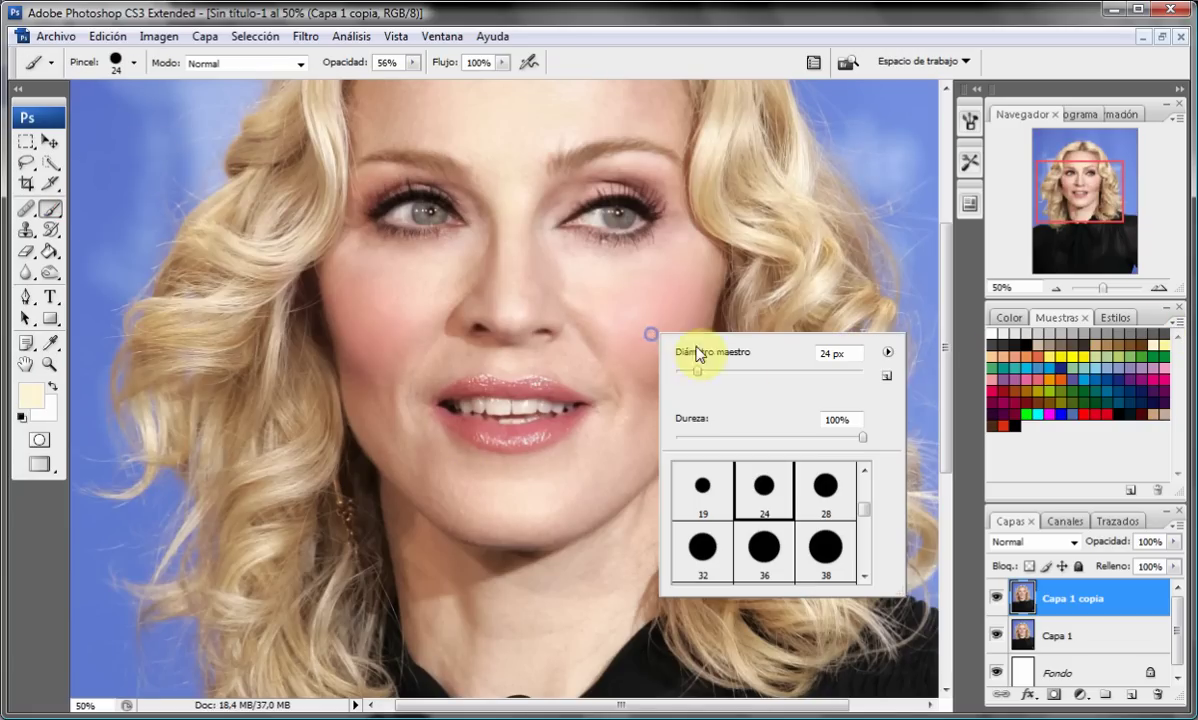
pyautogui.click(949, 281)
pyautogui.moveTo(949, 281); pyautogui.dragTo(940, 237)
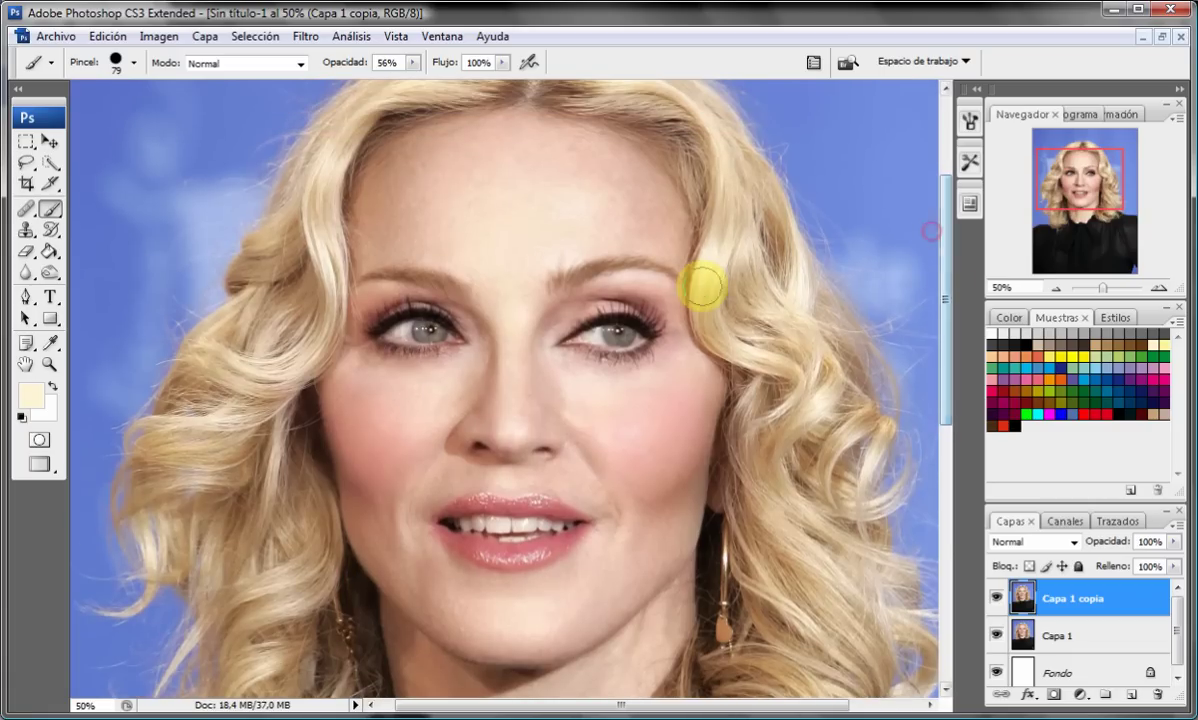
pyautogui.rightClick(702, 287)
pyautogui.click(515, 272)
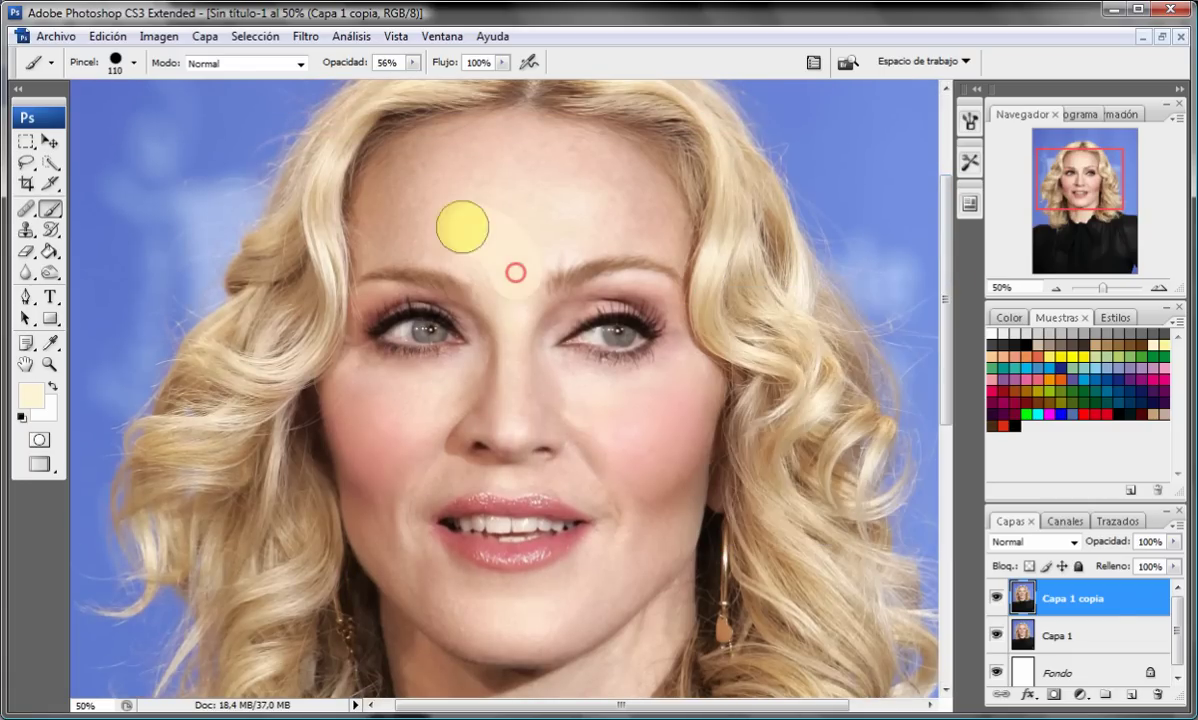
pyautogui.click(108, 36)
pyautogui.click(112, 94)
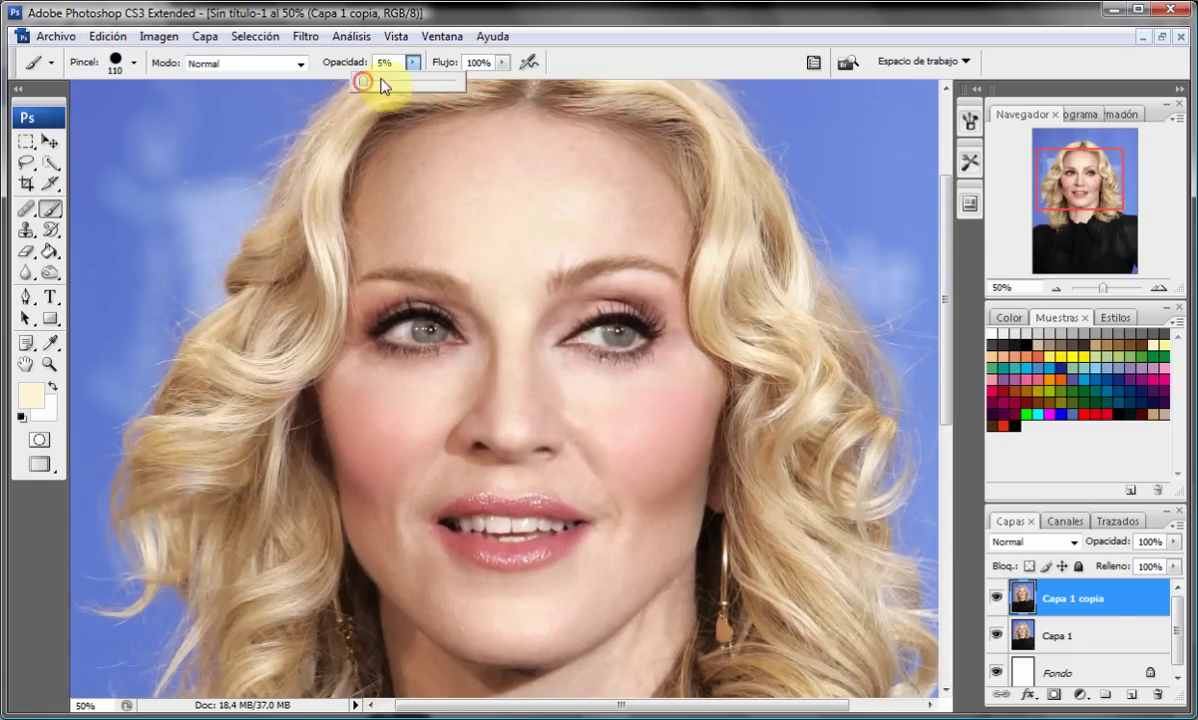
# - Try a faint white stroke across the forehead, then undo it
pyautogui.click(991, 333)
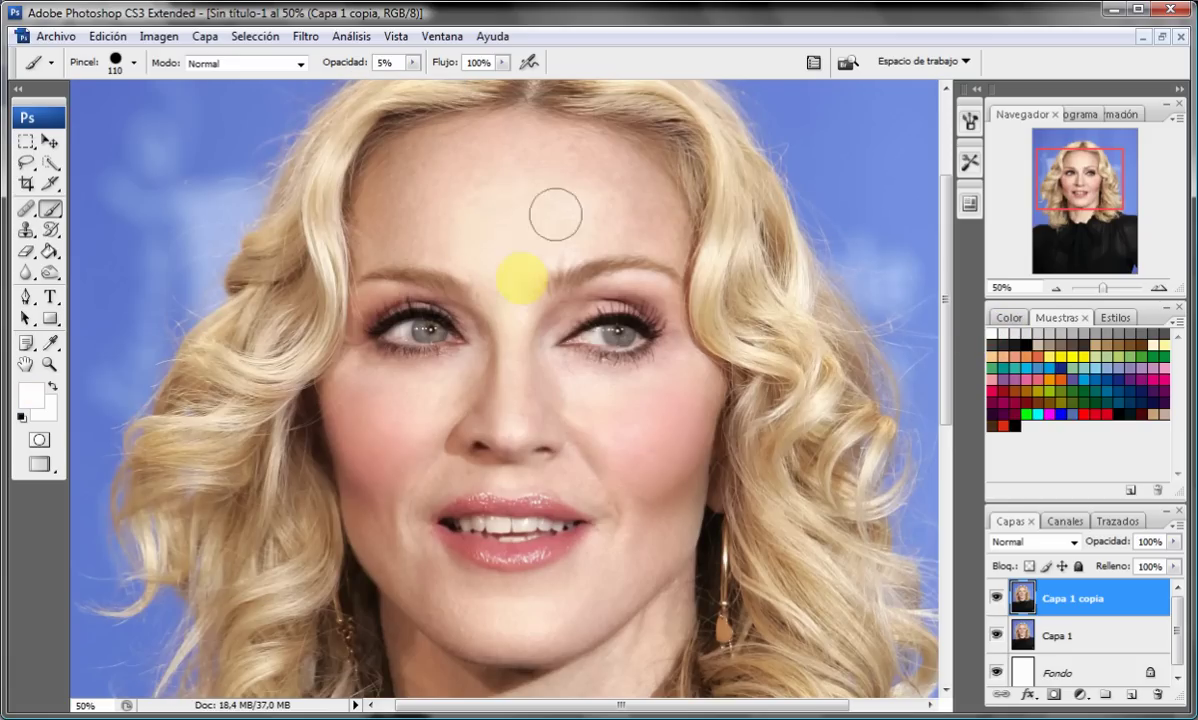
pyautogui.moveTo(463, 220); pyautogui.dragTo(540, 248)
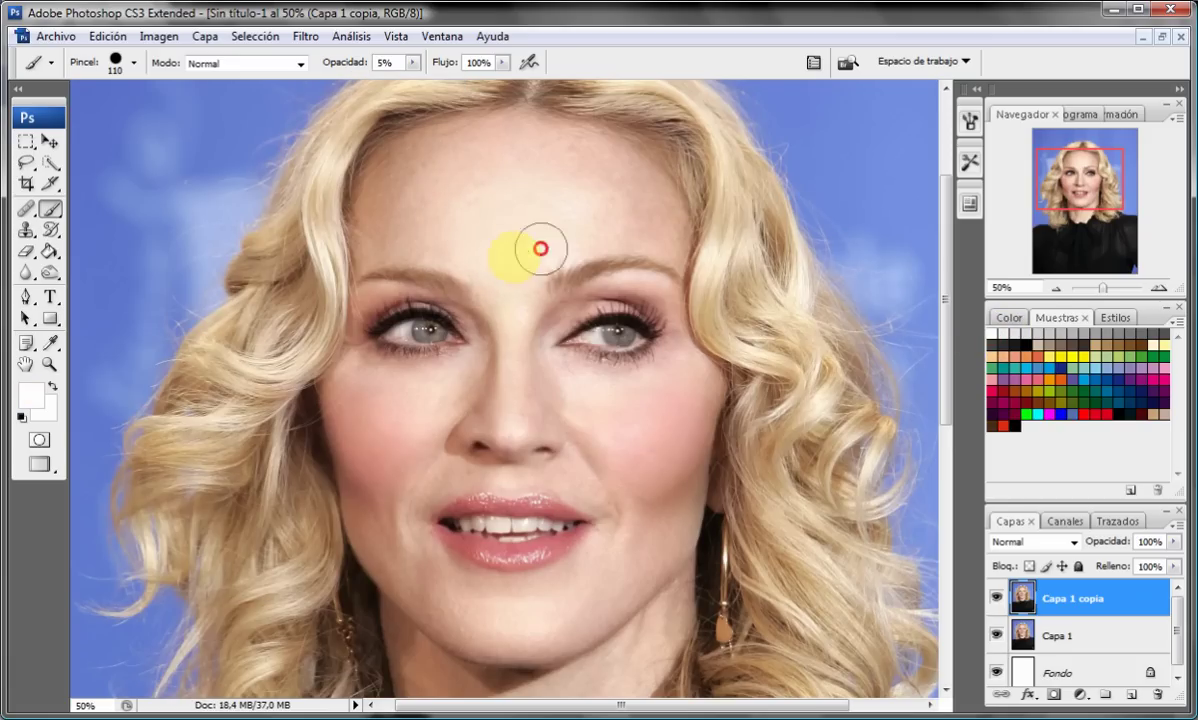
pyautogui.click(108, 36)
pyautogui.click(115, 93)
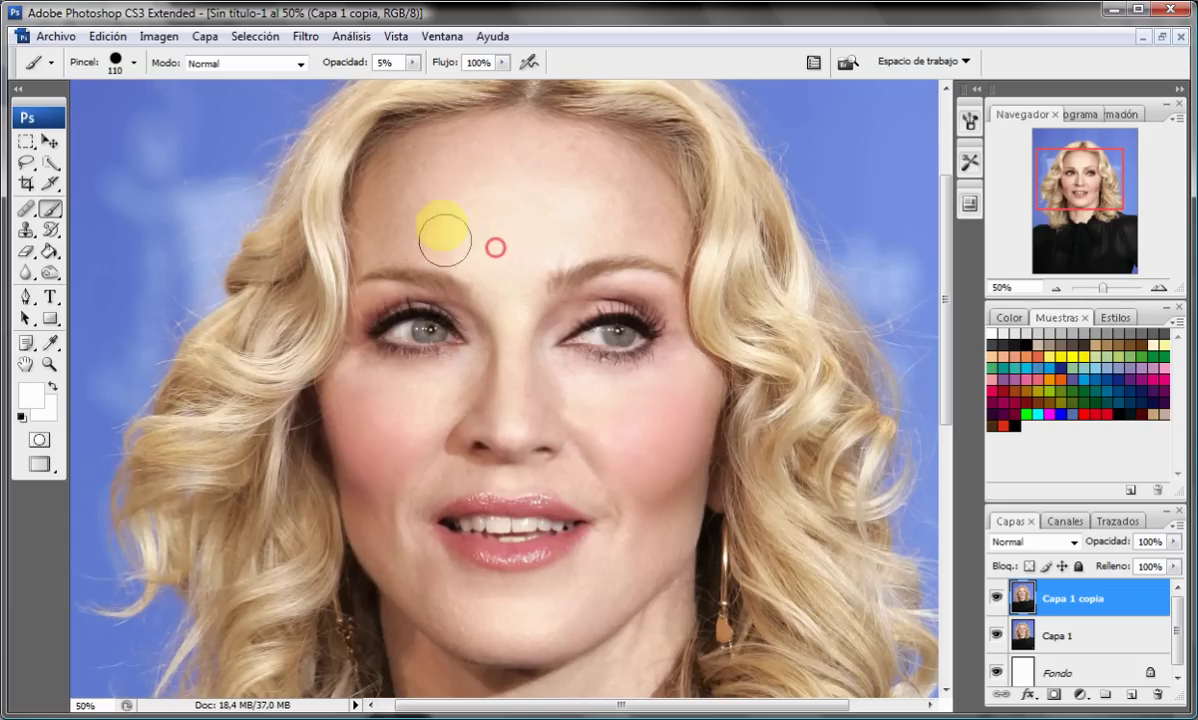
# - Set the brush to 6% hardness and 319 px with a peach colour
pyautogui.rightClick(611, 216)
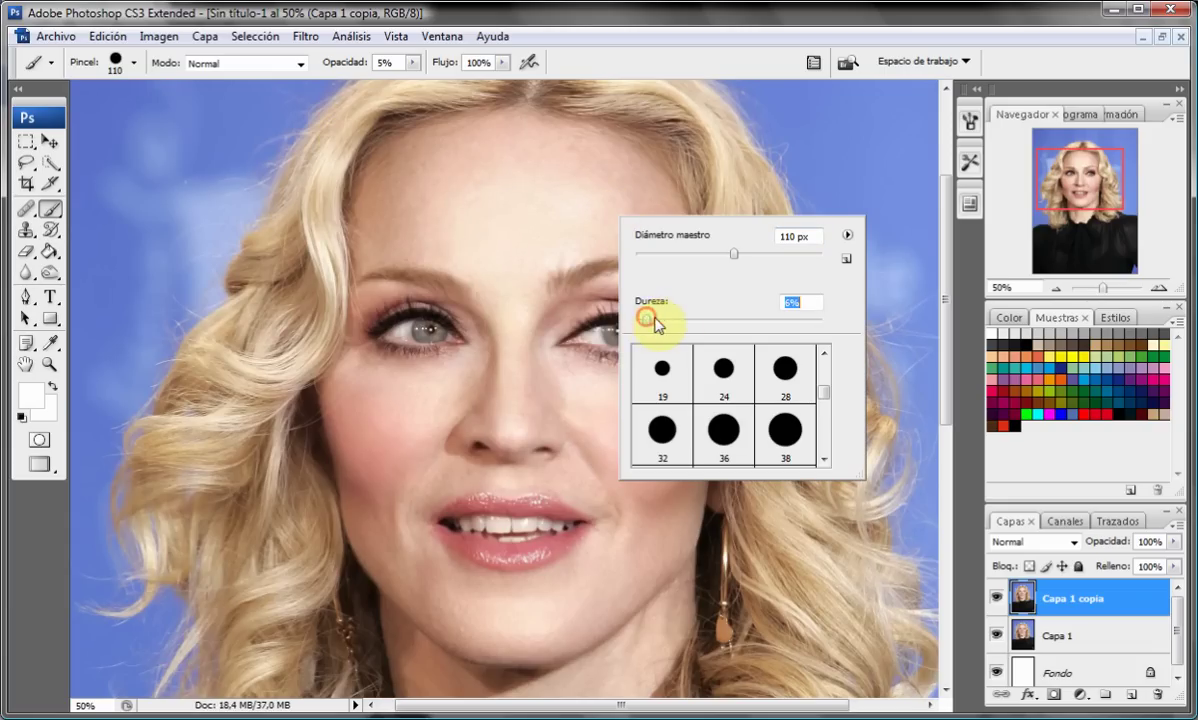
pyautogui.click(450, 370)
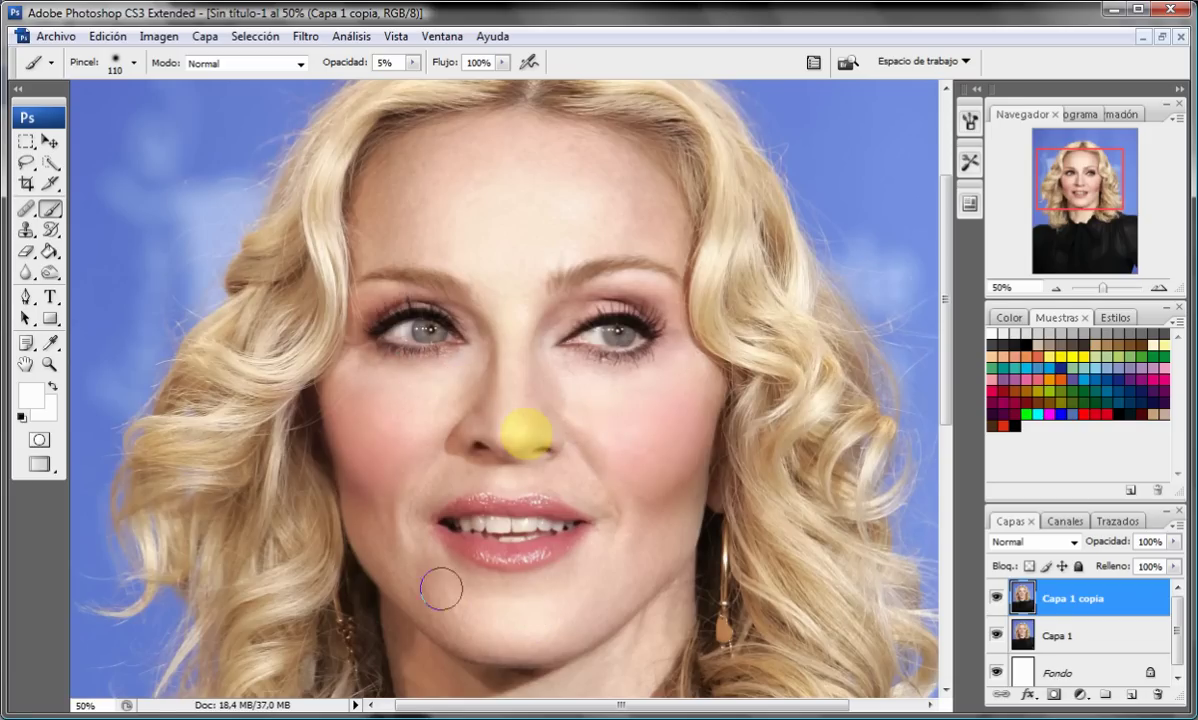
pyautogui.click(988, 358)
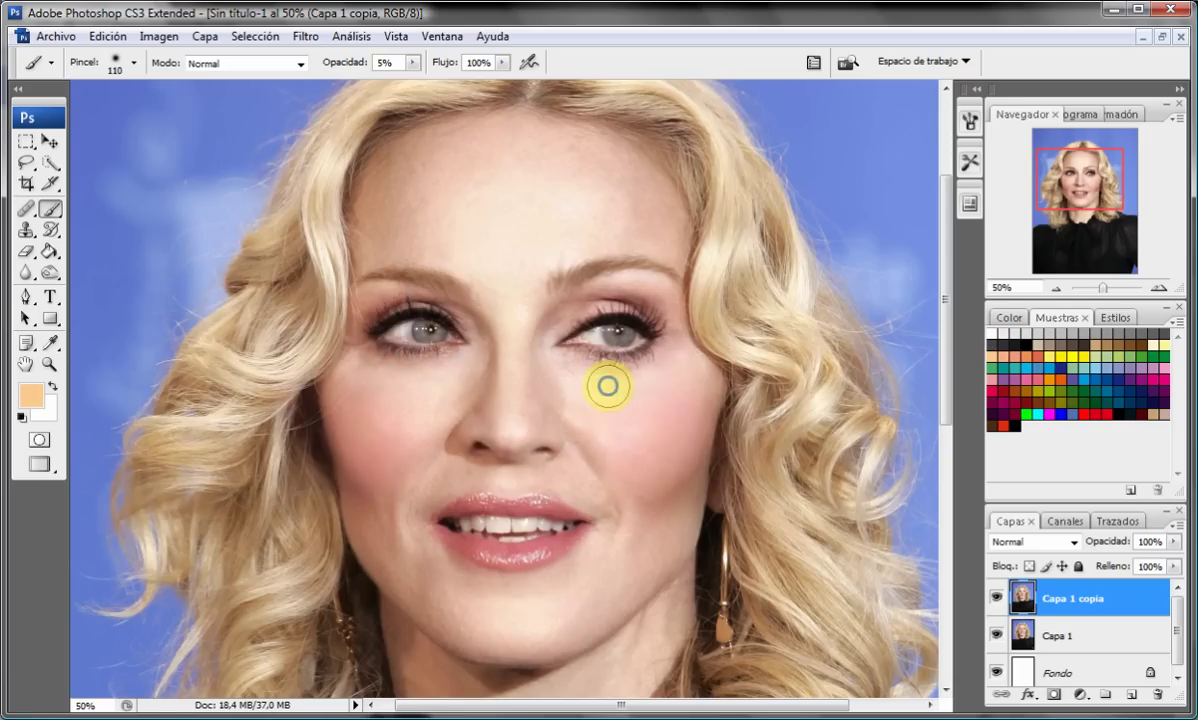
pyautogui.rightClick(610, 383)
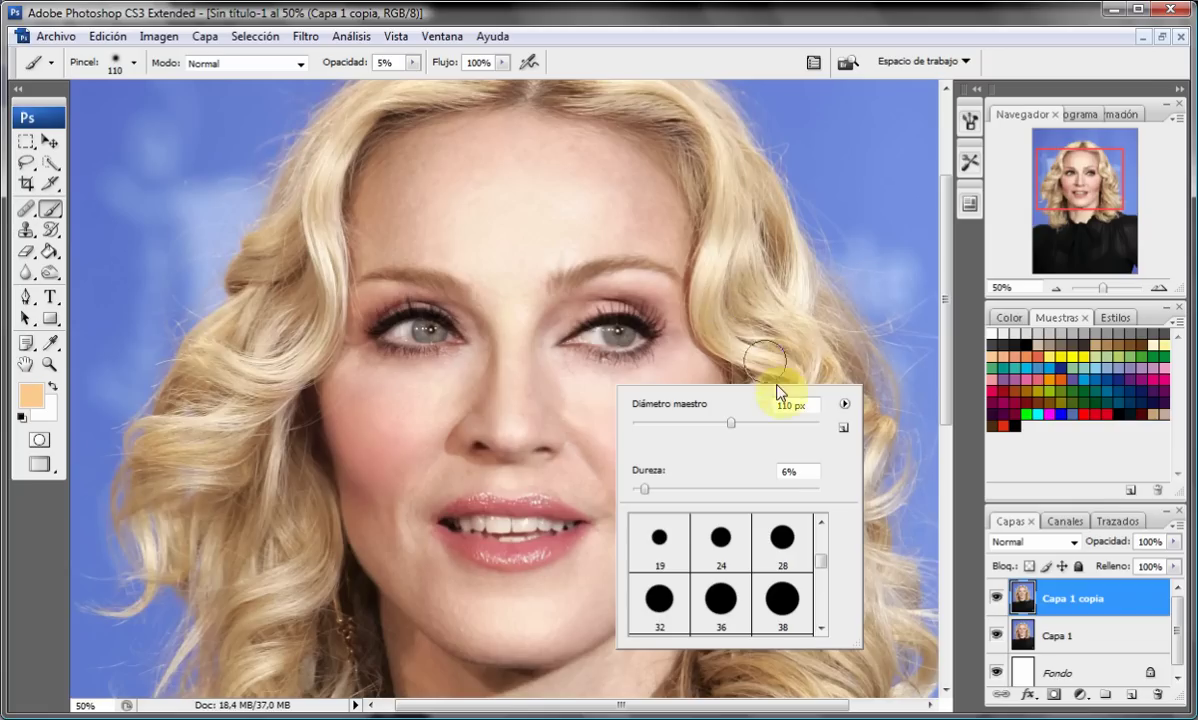
pyautogui.click(610, 206)
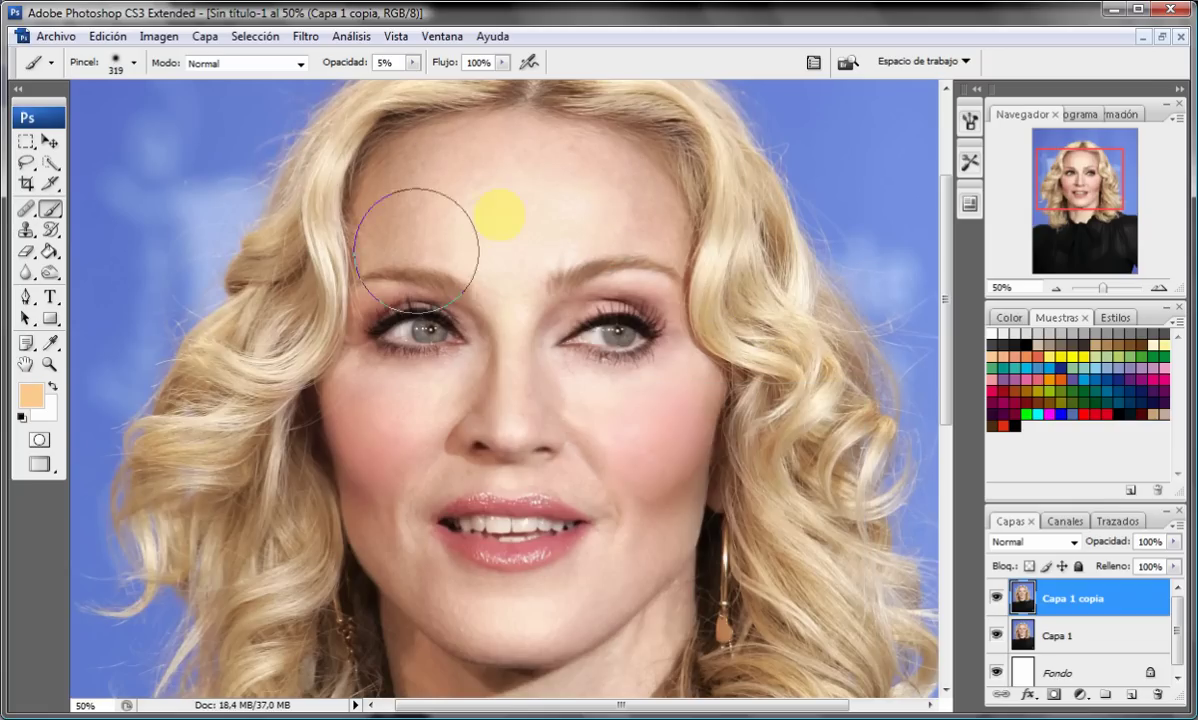
# - Paint faint peach highlights on the cheek and along the right jaw
pyautogui.click(443, 410)
pyautogui.moveTo(530, 465)
pyautogui.mouseDown()
pyautogui.moveTo(642, 575)
pyautogui.moveTo(602, 615)
pyautogui.mouseUp()
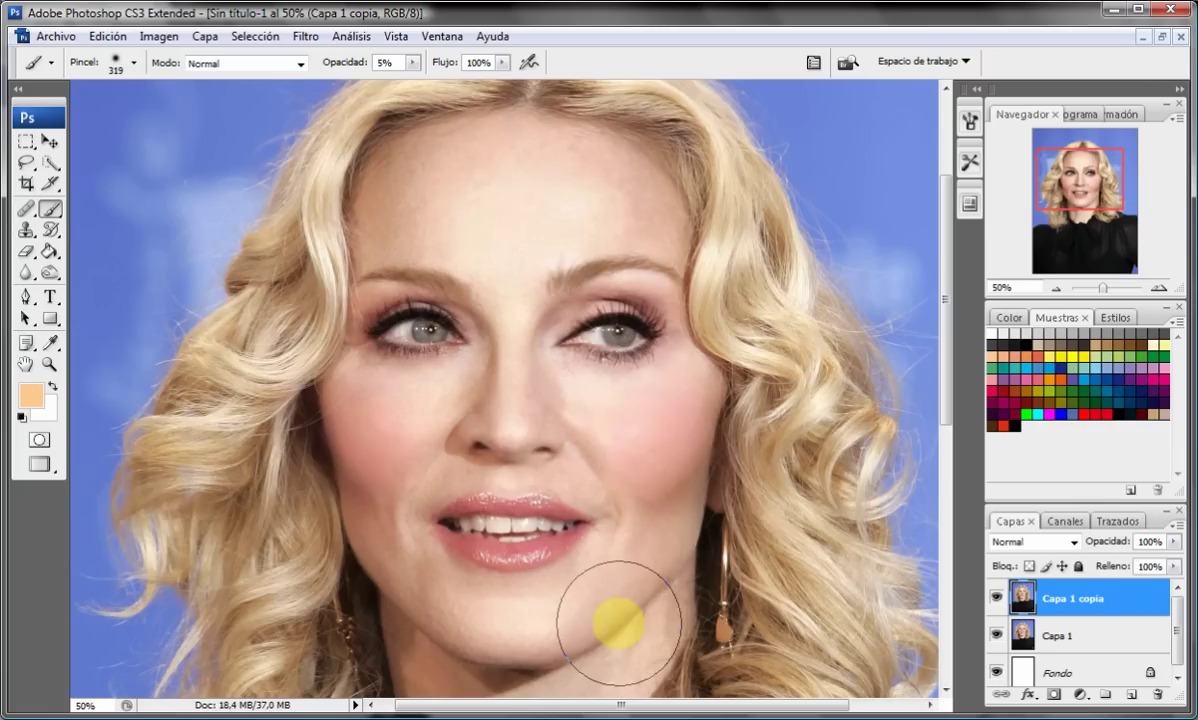
pyautogui.click(46, 366)
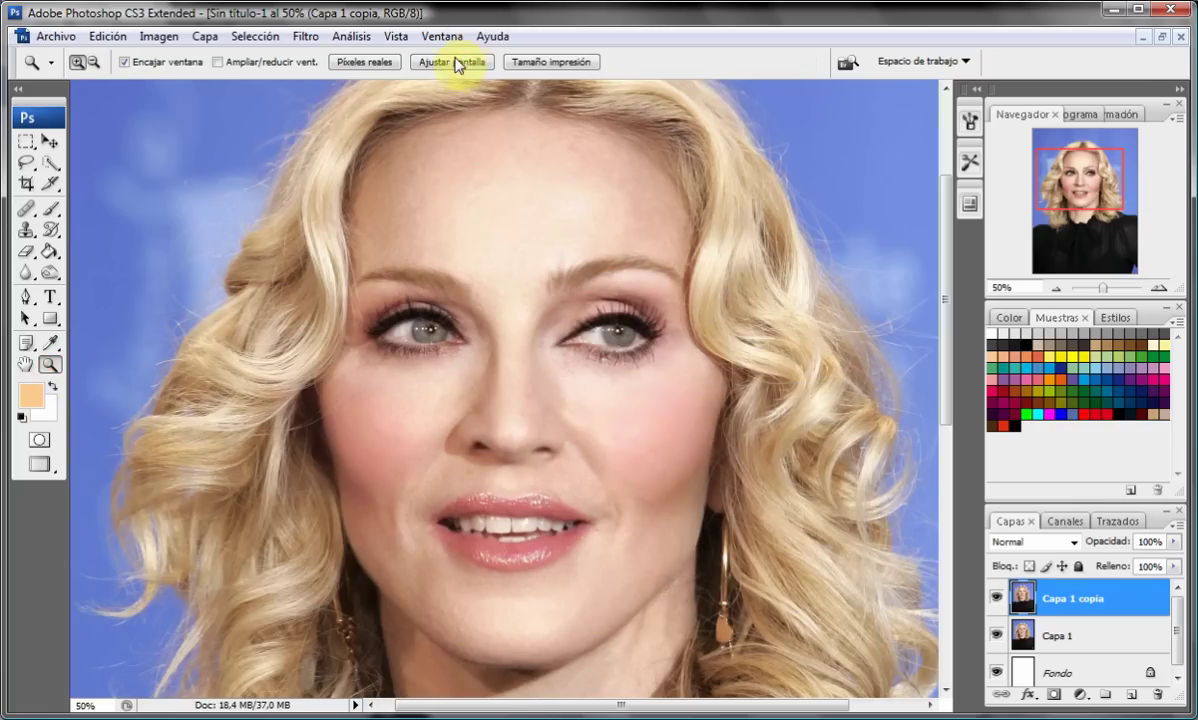
pyautogui.click(457, 64)
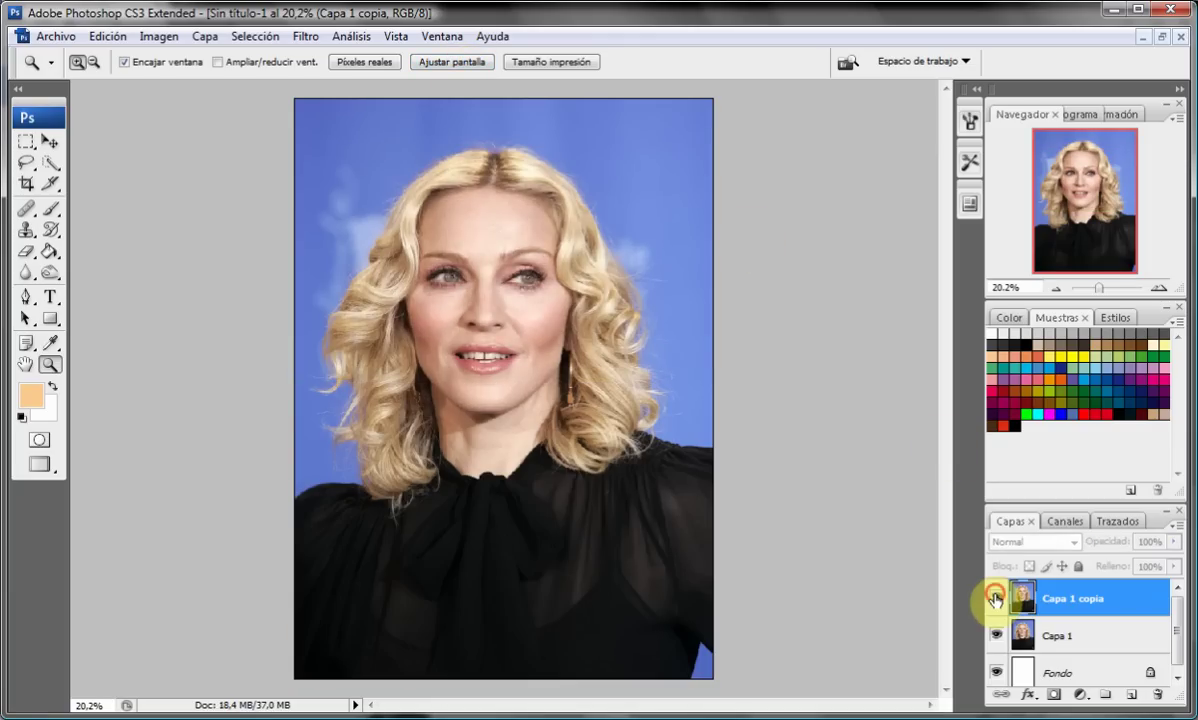
pyautogui.click(495, 307)
pyautogui.click(481, 334)
pyautogui.click(489, 420)
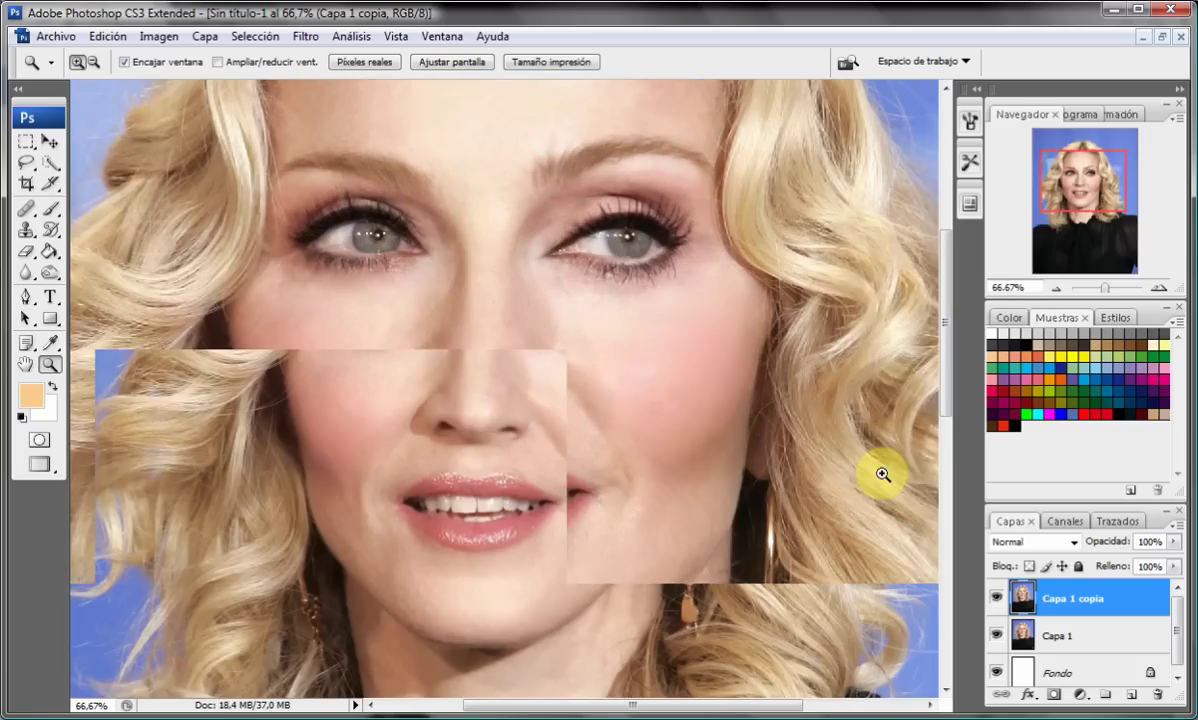
pyautogui.click(997, 600)
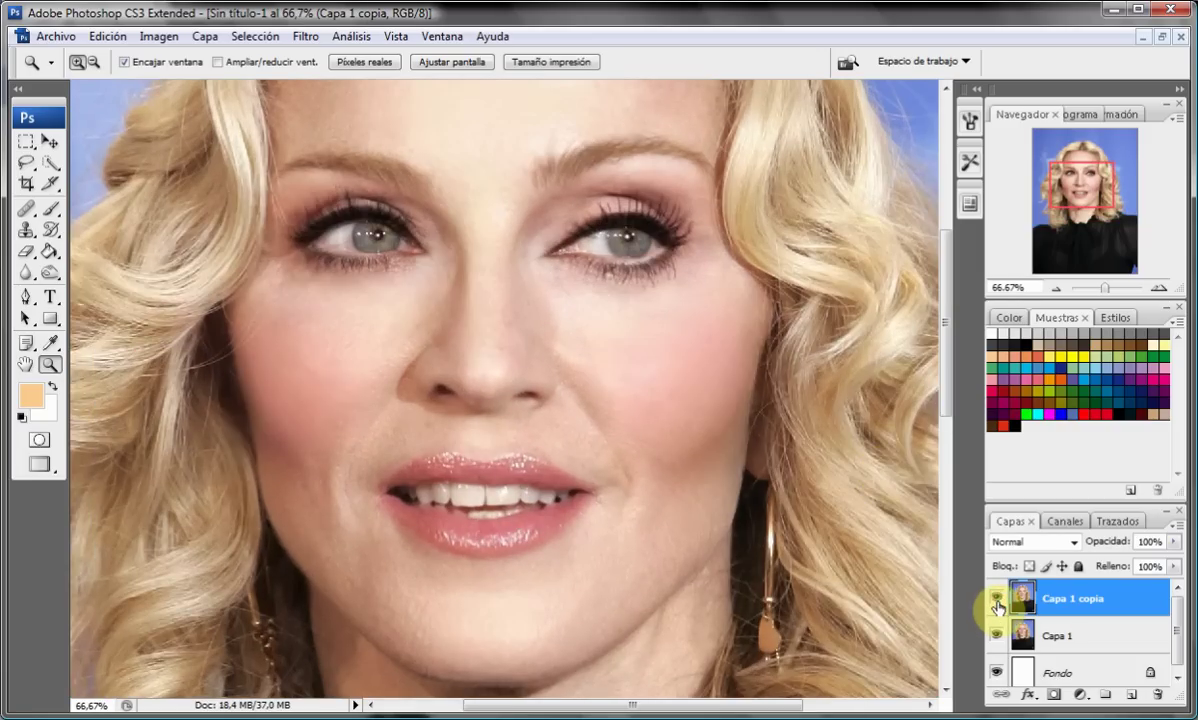